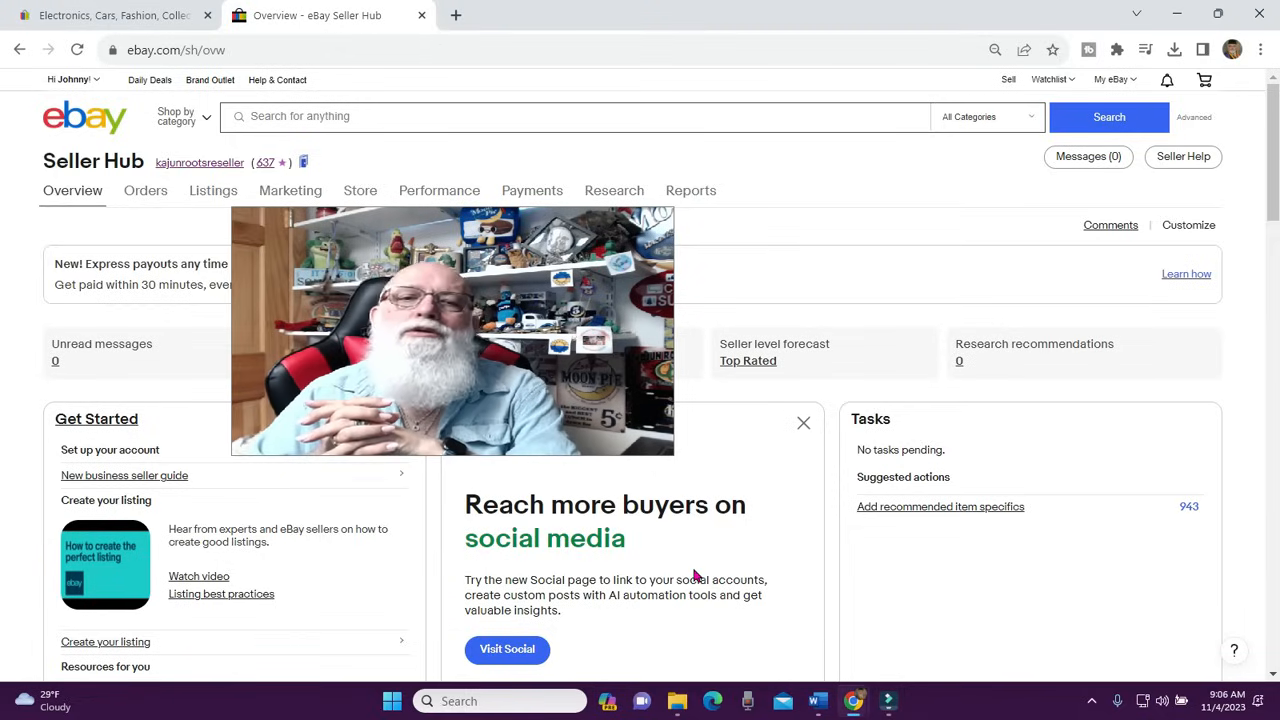
pyautogui.doubleClick(694, 579)
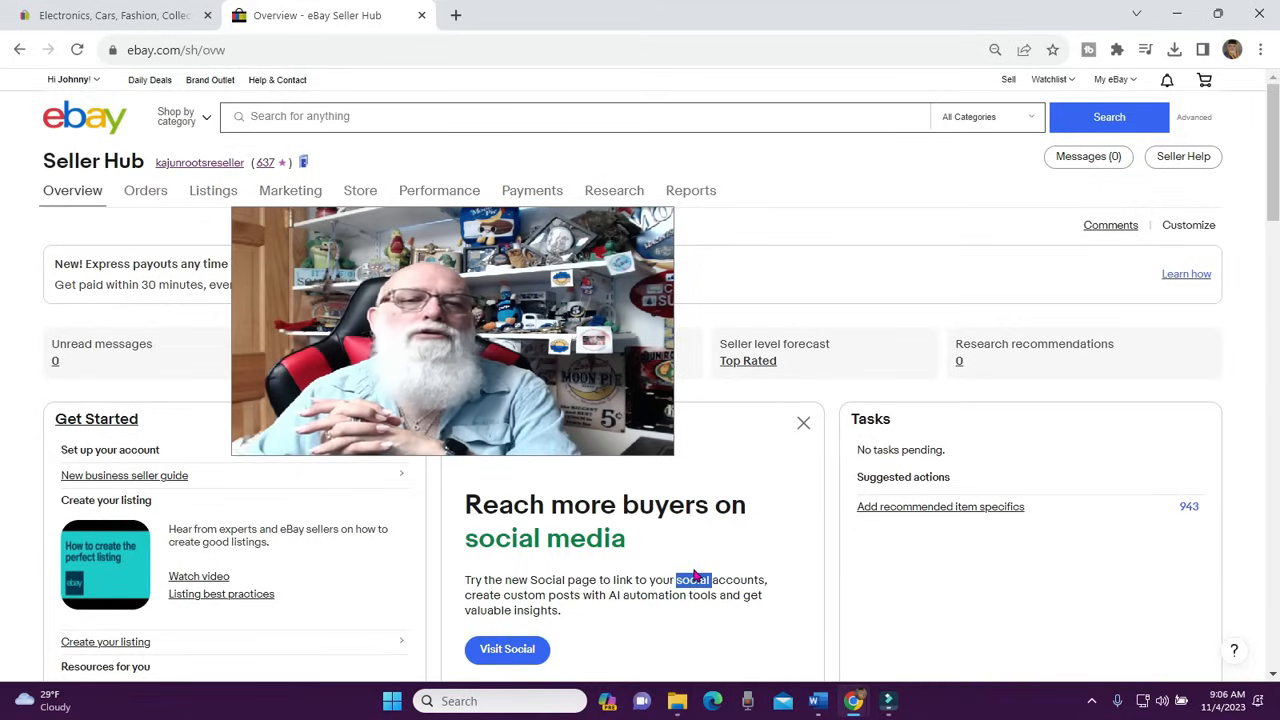
pyautogui.click(695, 575)
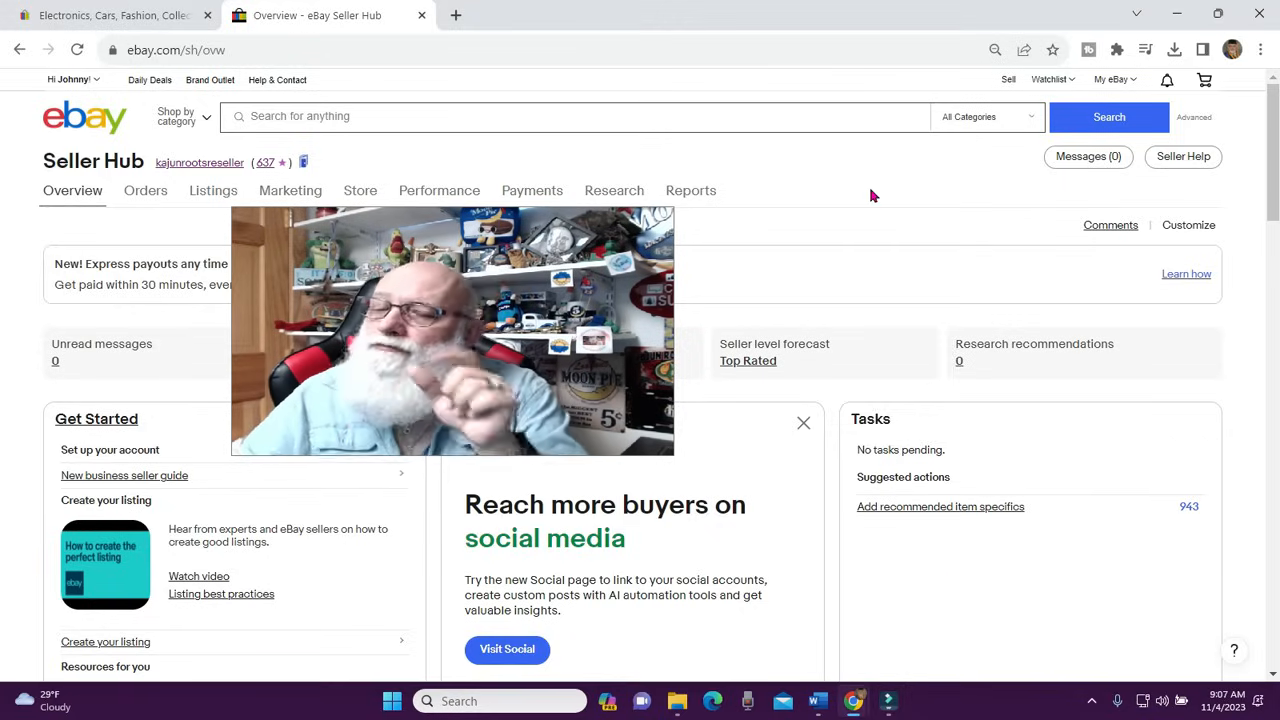
pyautogui.click(870, 191)
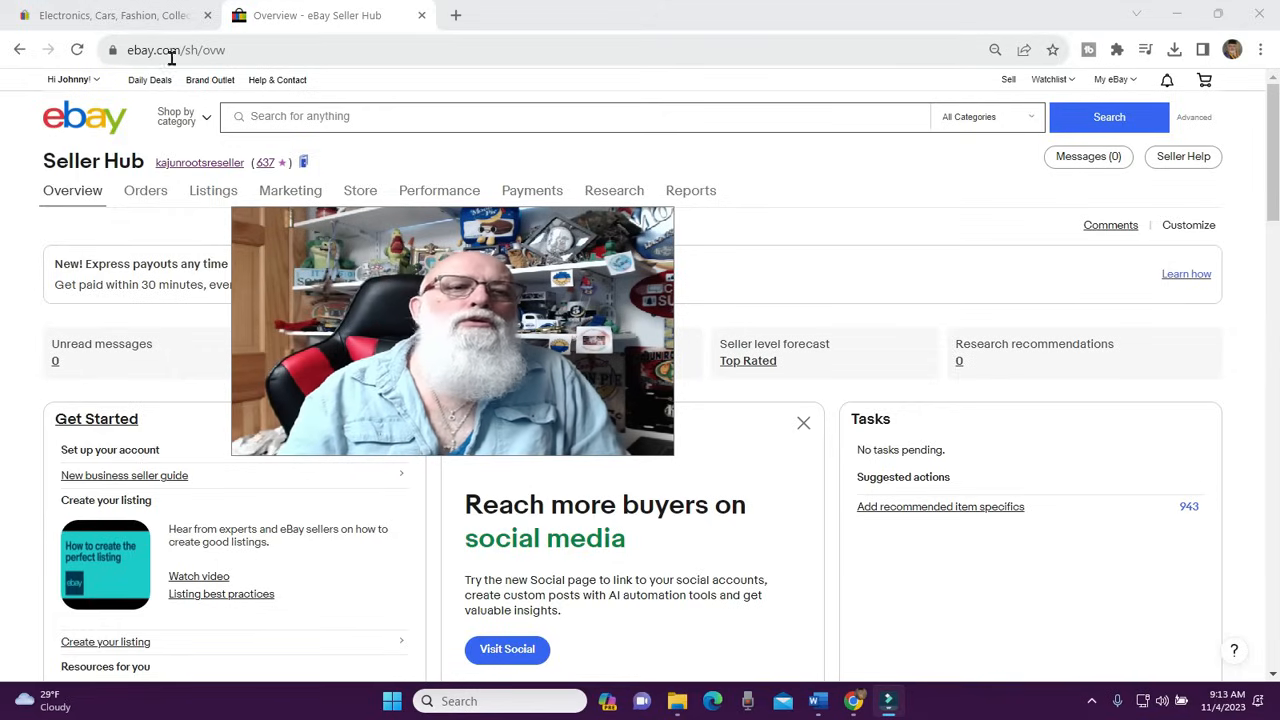
# Open the Seller Hub overview from the eBay home page through My eBay's Selling entry
pyautogui.click(148, 18)
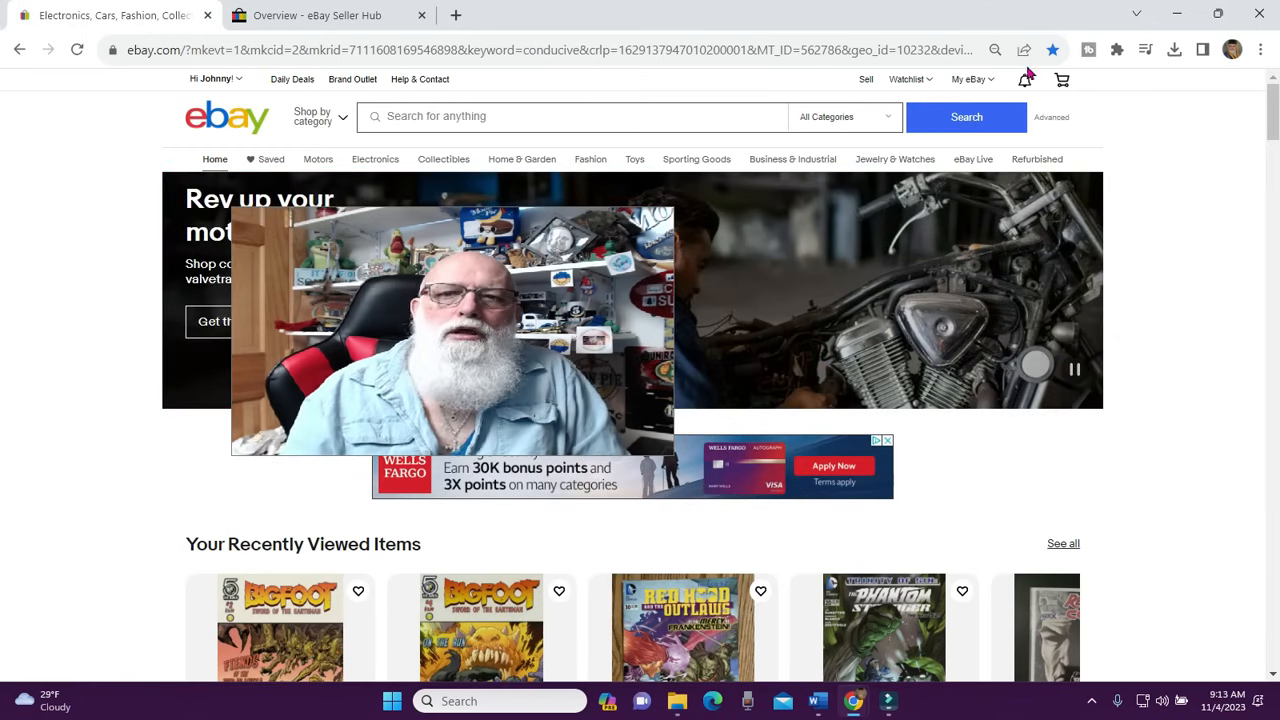
pyautogui.moveTo(972, 85)
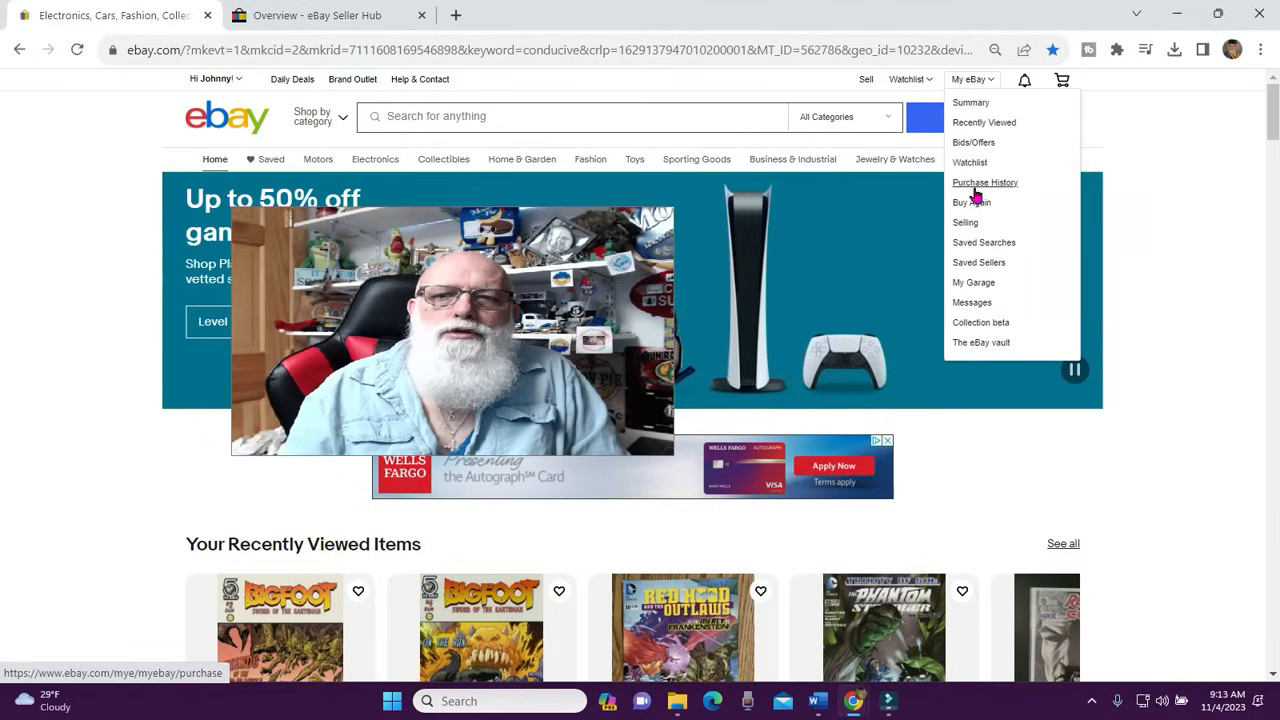
pyautogui.click(966, 226)
pyautogui.click(358, 14)
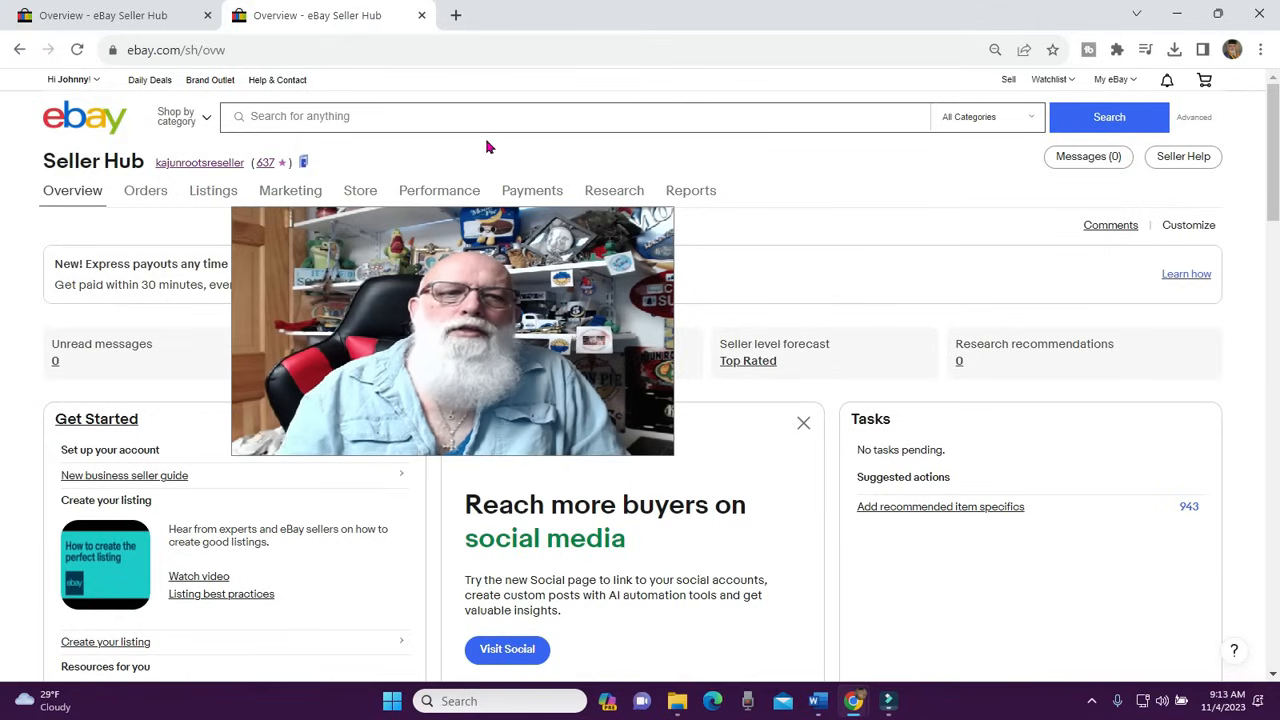
# Open the list of all orders and view the send-coupon option for the Oct 31 order
pyautogui.moveTo(214, 195)
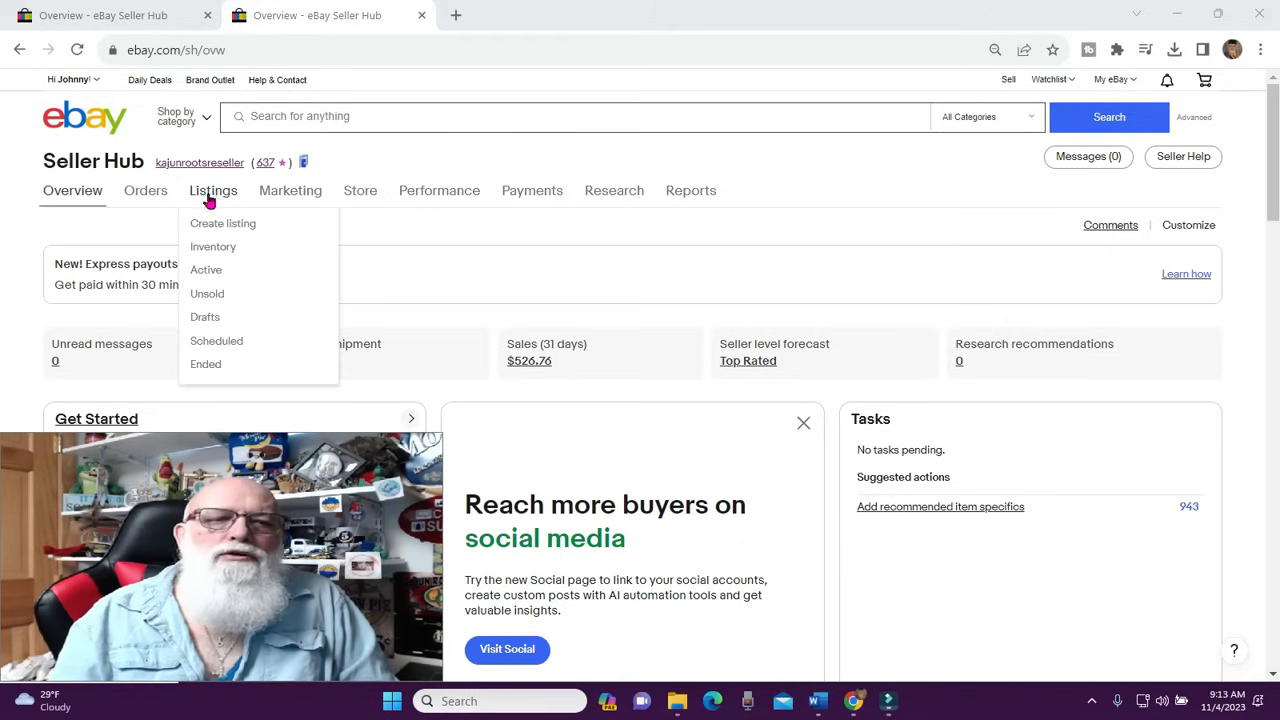
pyautogui.moveTo(136, 200)
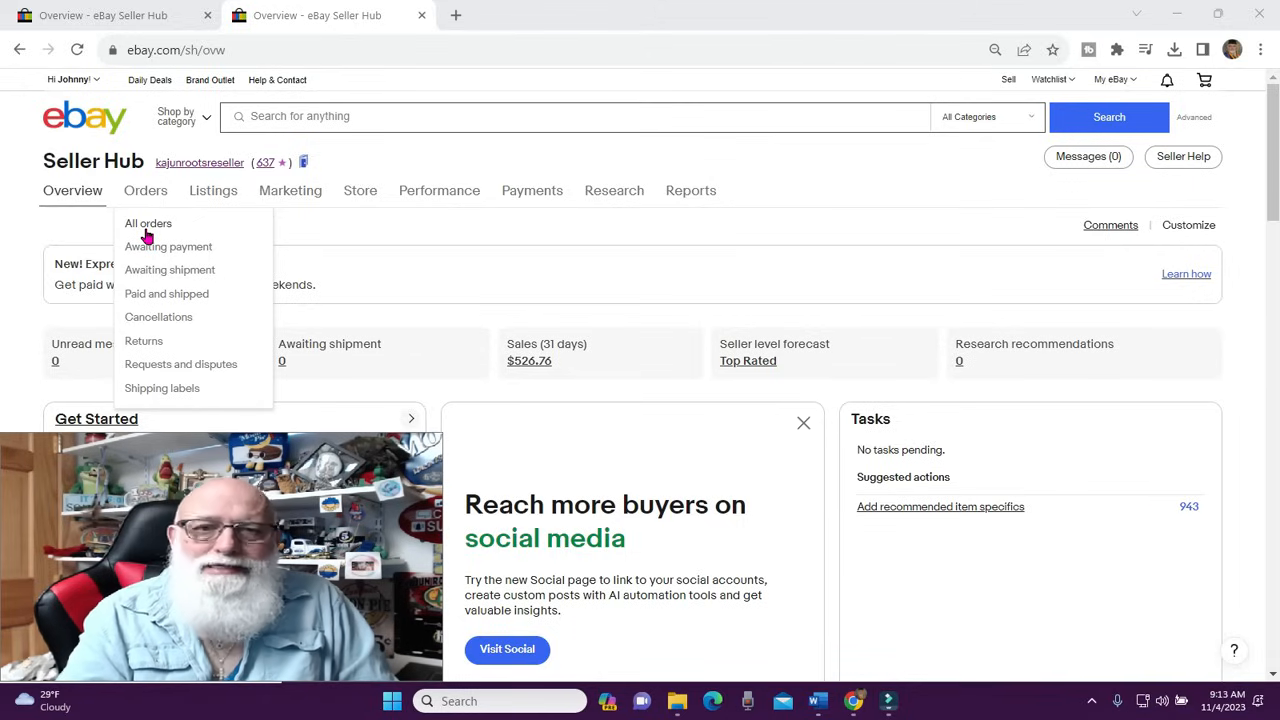
pyautogui.click(146, 226)
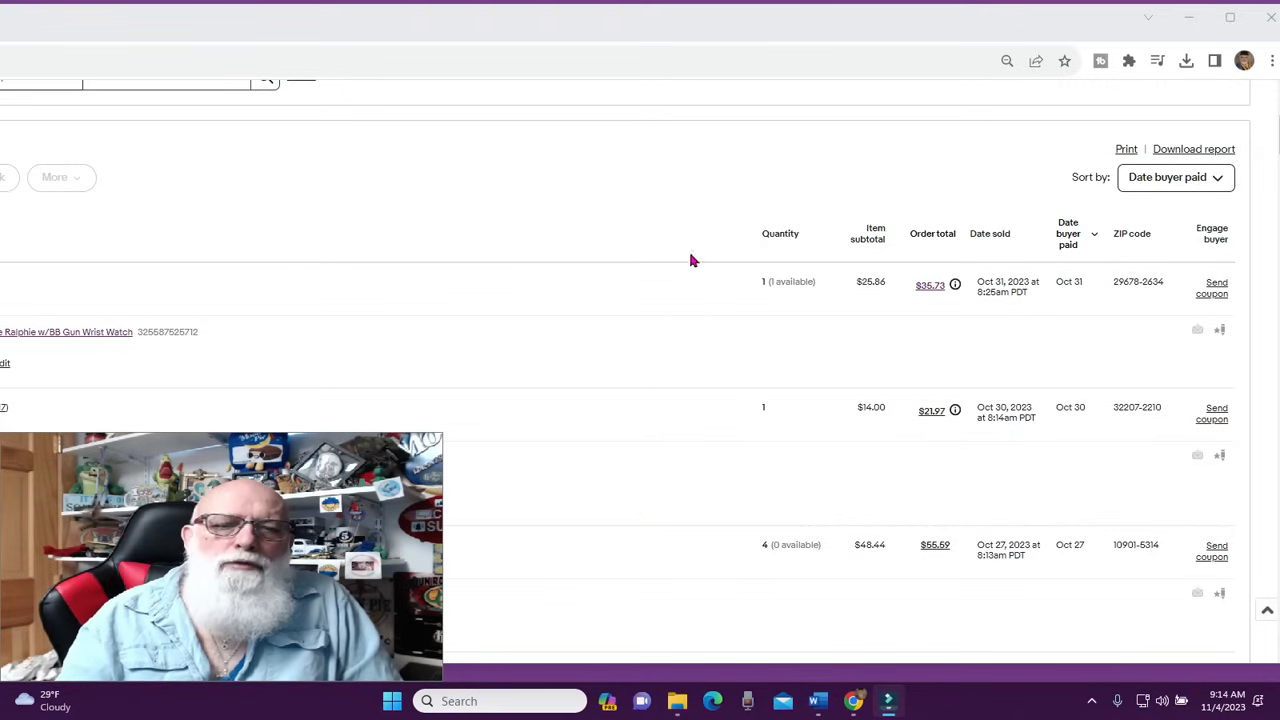
pyautogui.scroll(-2, 676, 300)
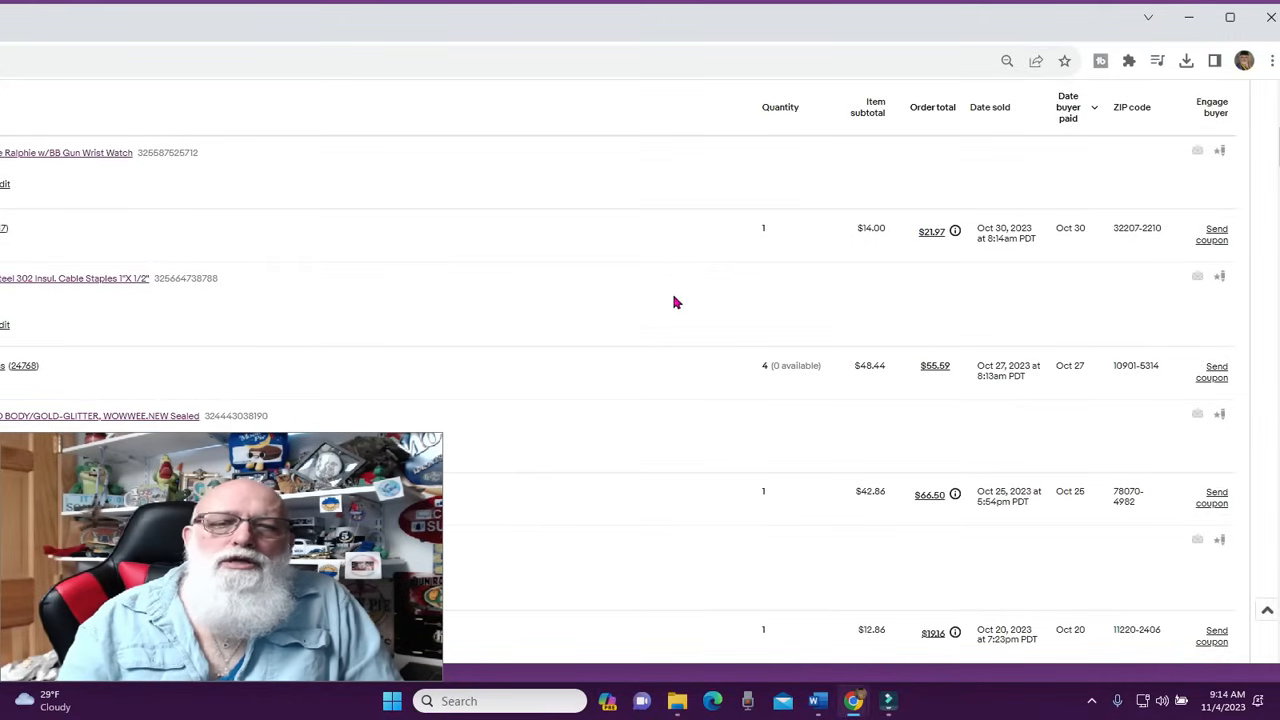
pyautogui.scroll(2, 685, 358)
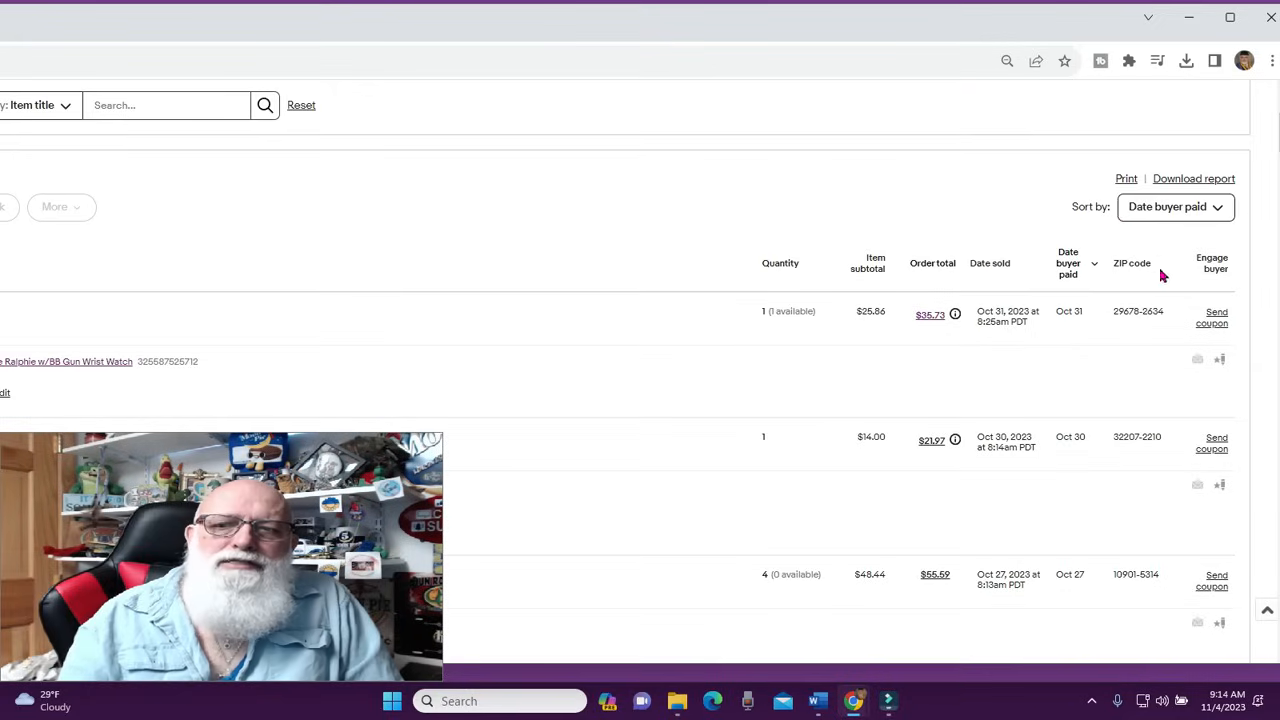
pyautogui.click(1216, 318)
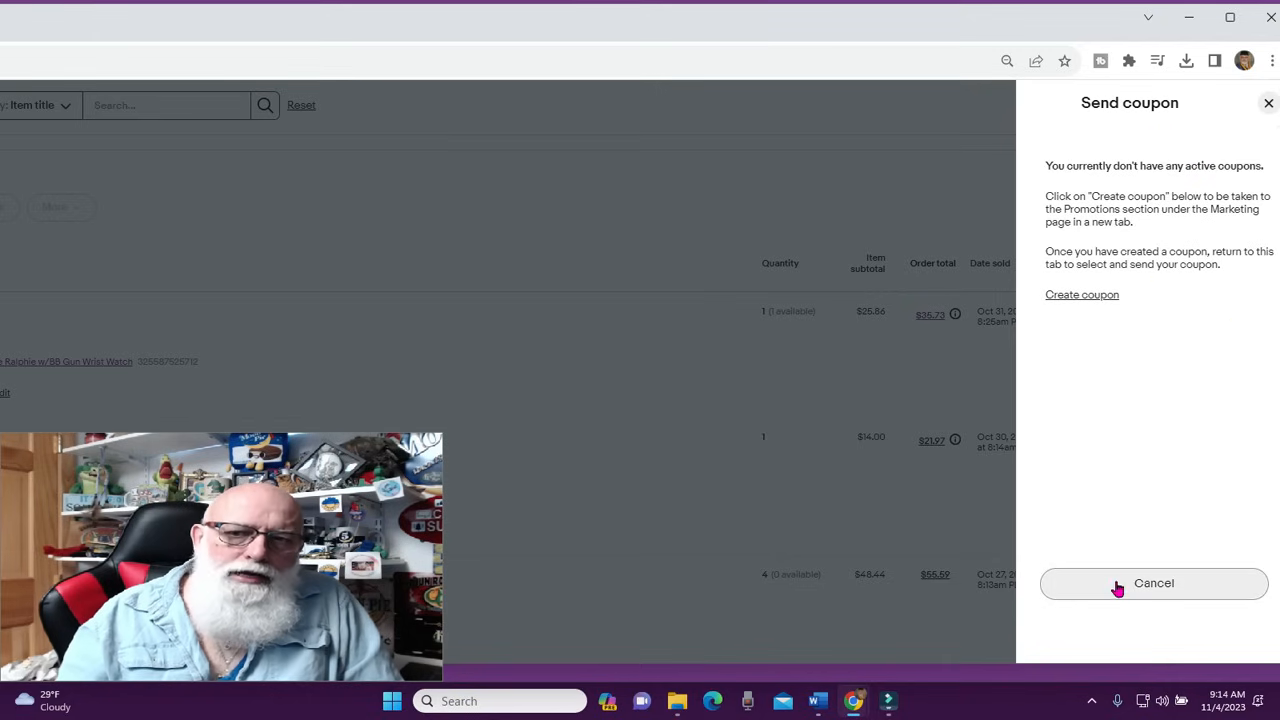
pyautogui.click(1268, 105)
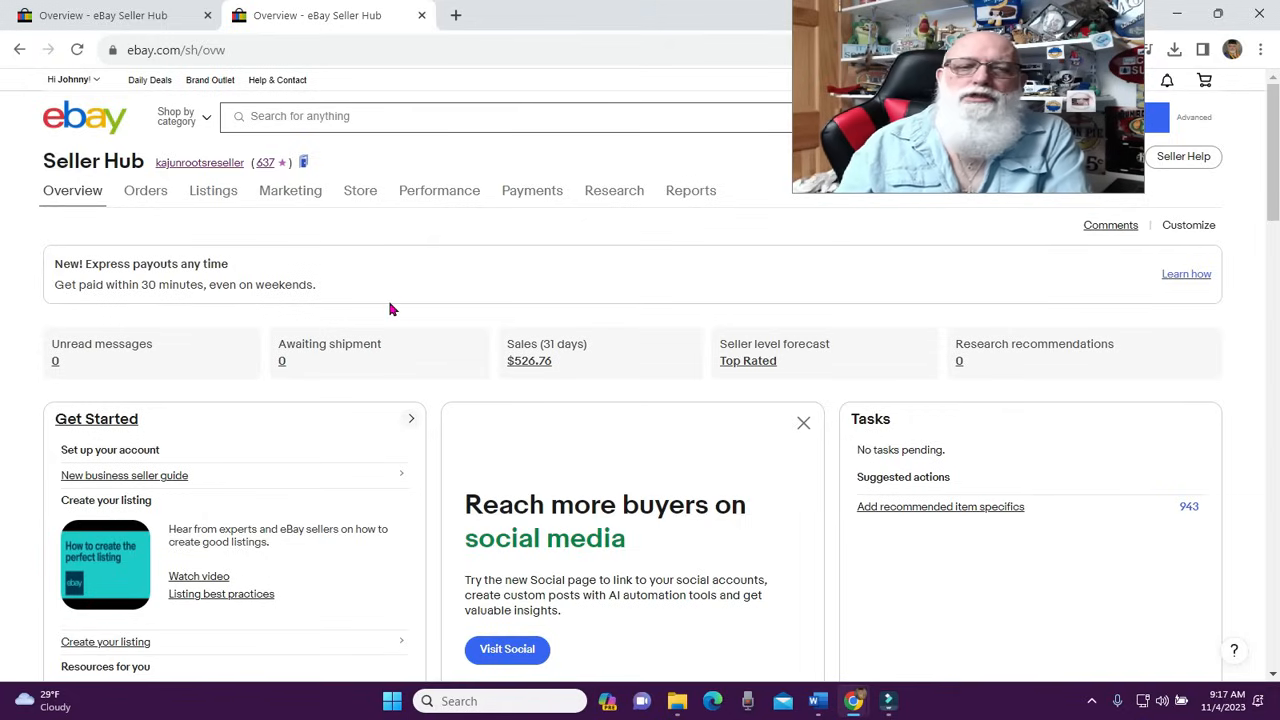
# Open the Marketing section's promotions page and look through the existing offers
pyautogui.moveTo(120, 199)
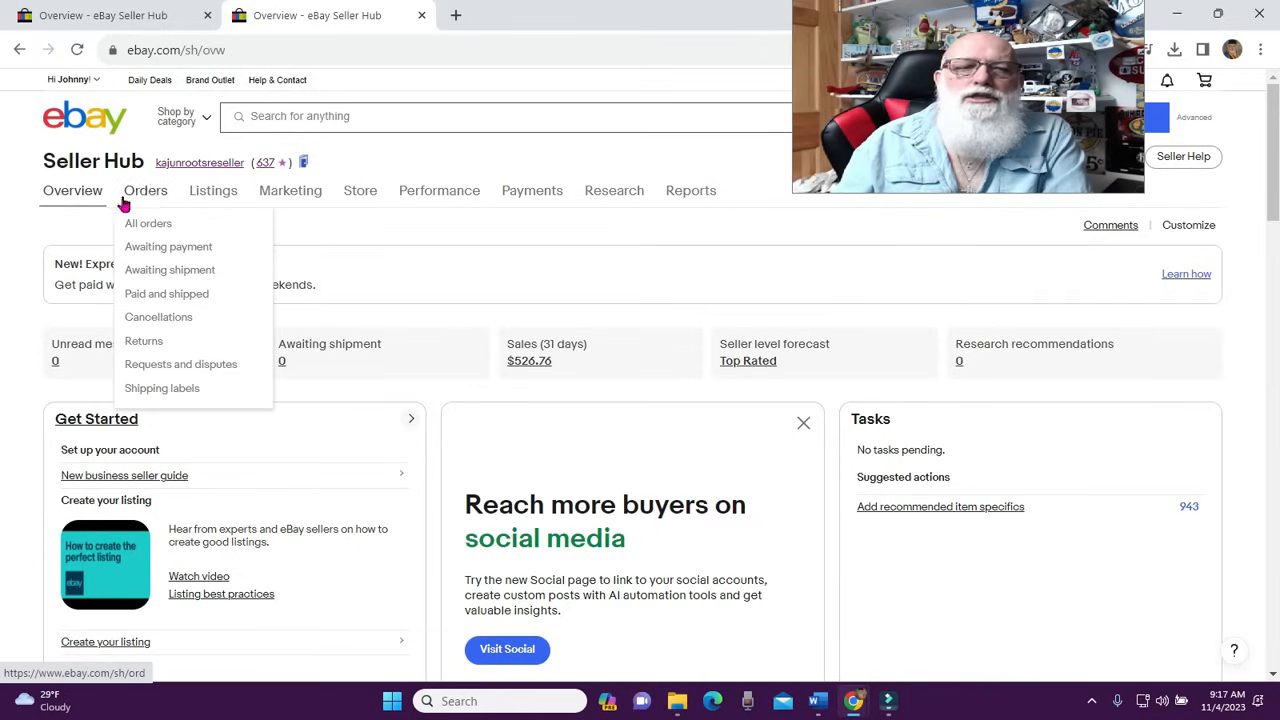
pyautogui.moveTo(276, 200)
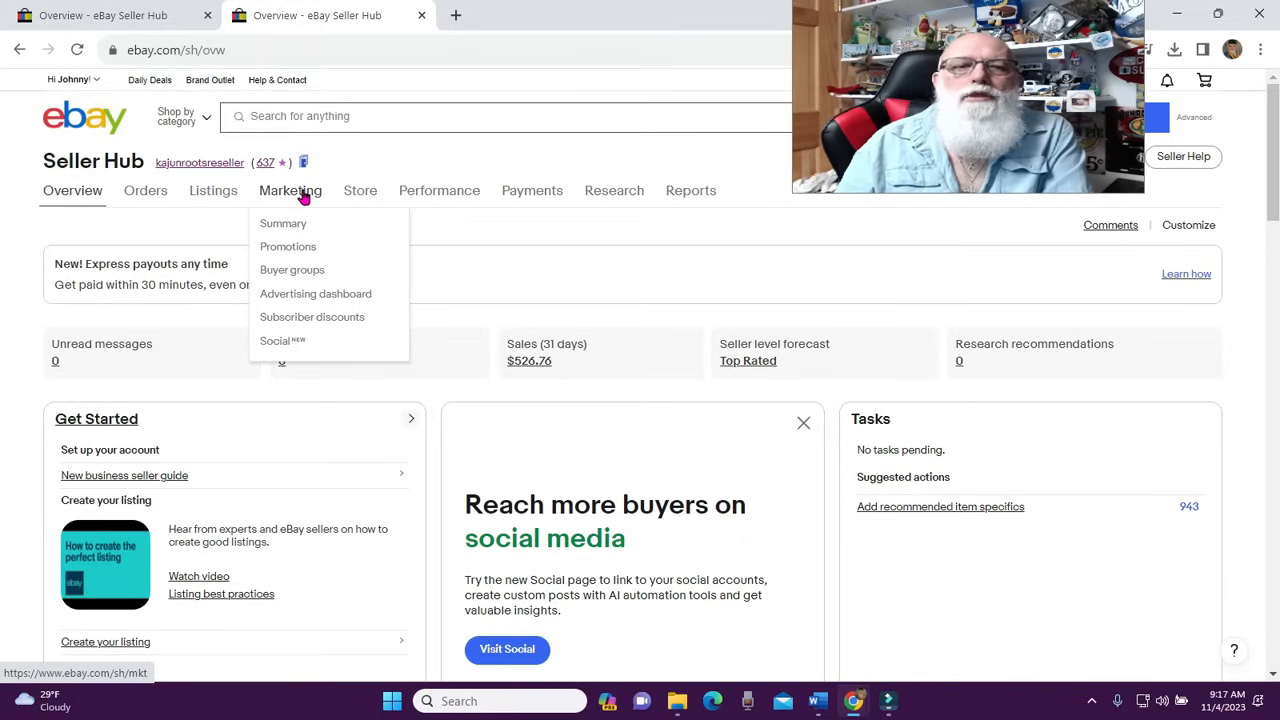
pyautogui.click(288, 250)
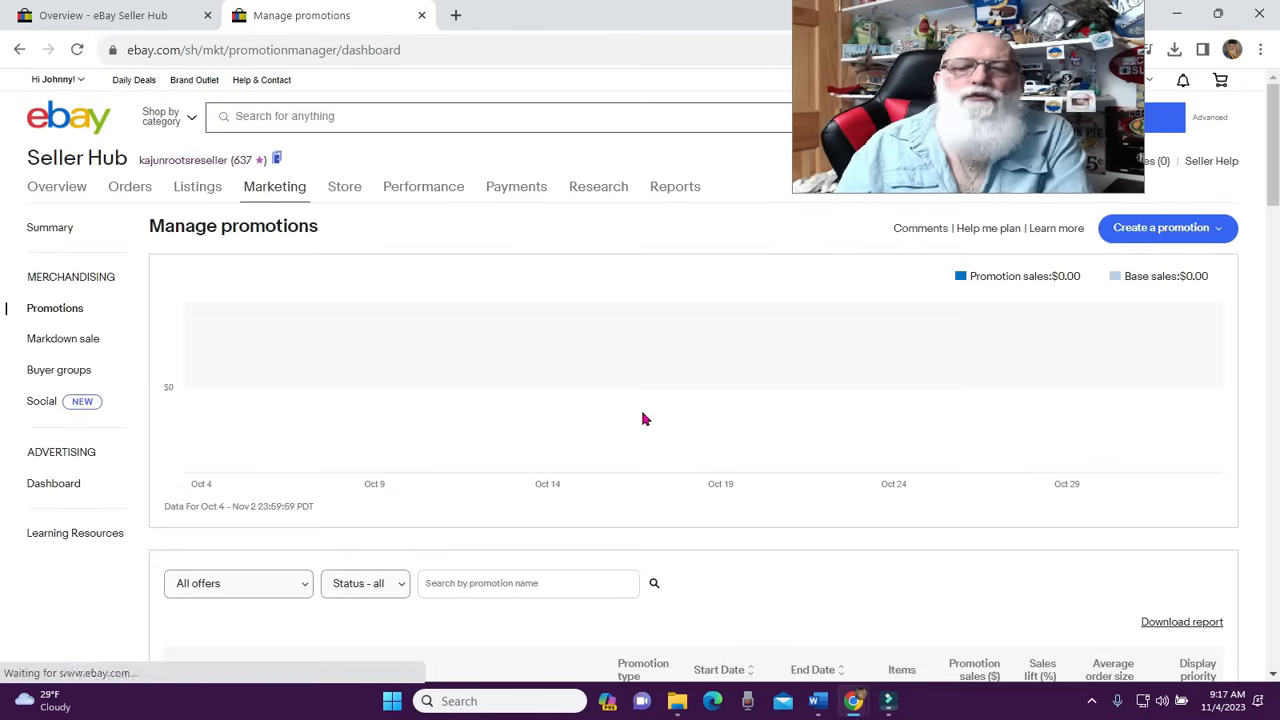
pyautogui.scroll(-1, 642, 412)
pyautogui.scroll(-3, 643, 418)
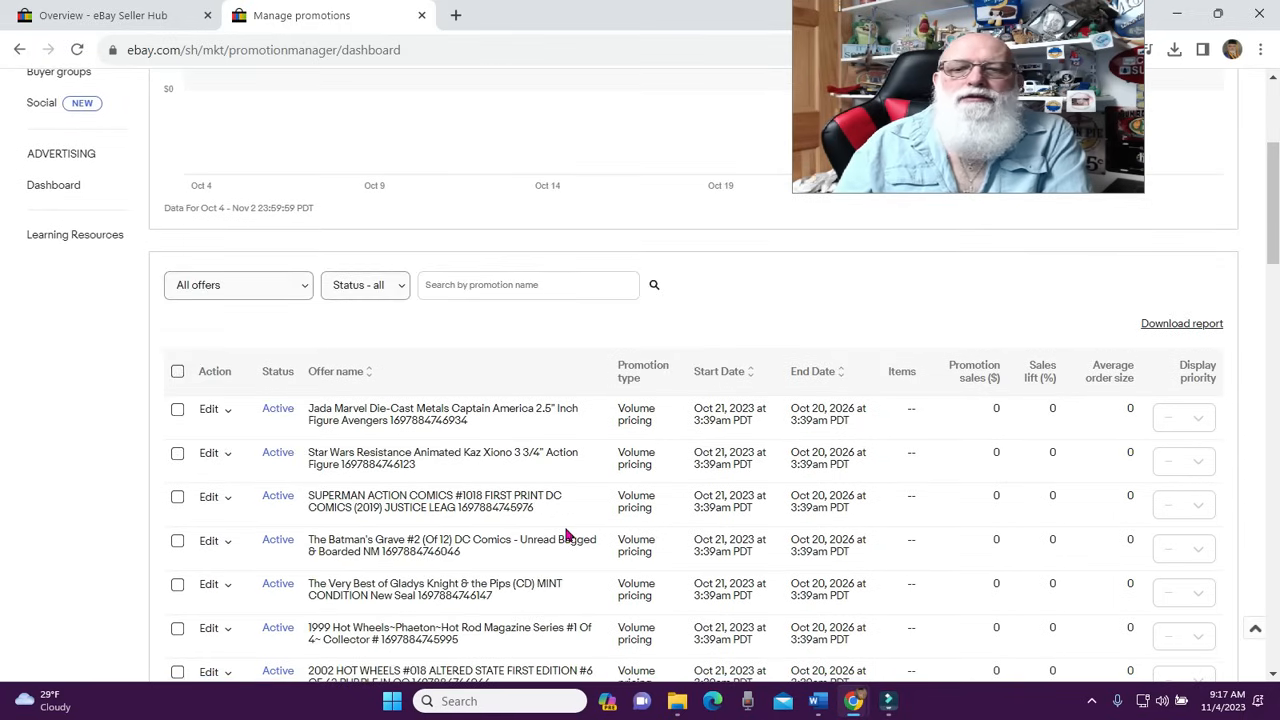
pyautogui.scroll(3, 566, 535)
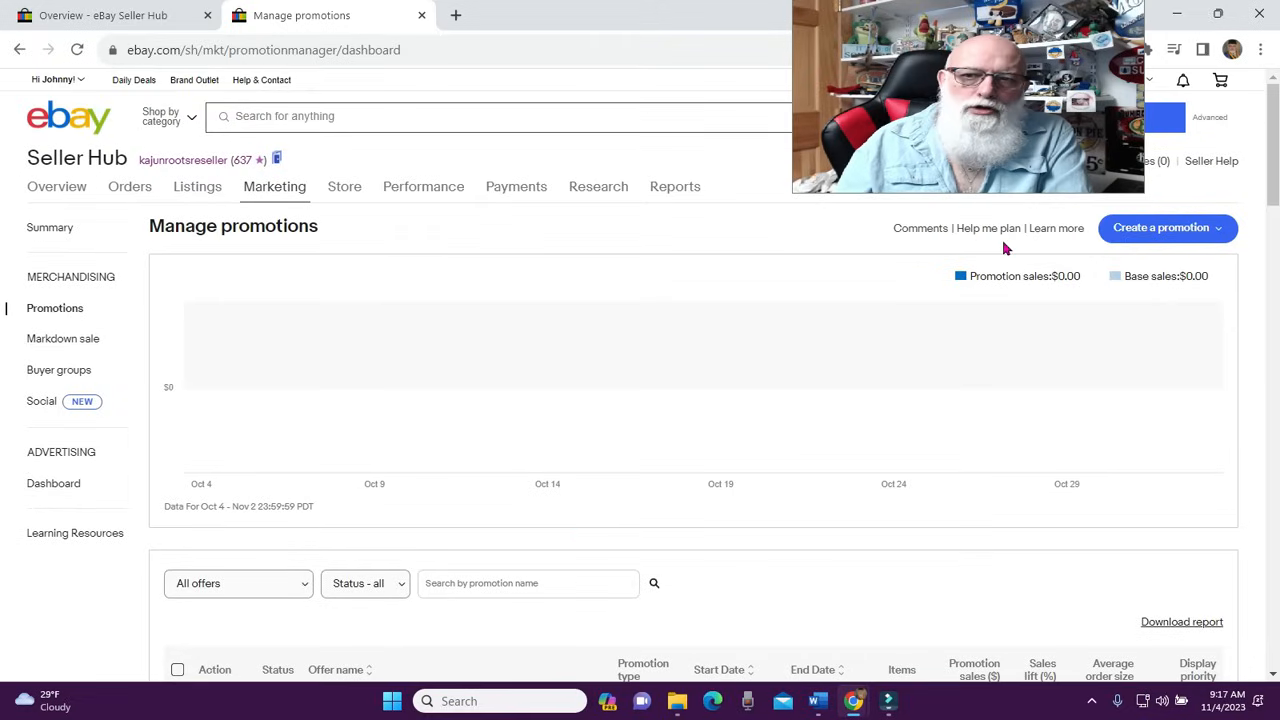
# Start creating a new promotion of the Coupon type
pyautogui.click(1221, 238)
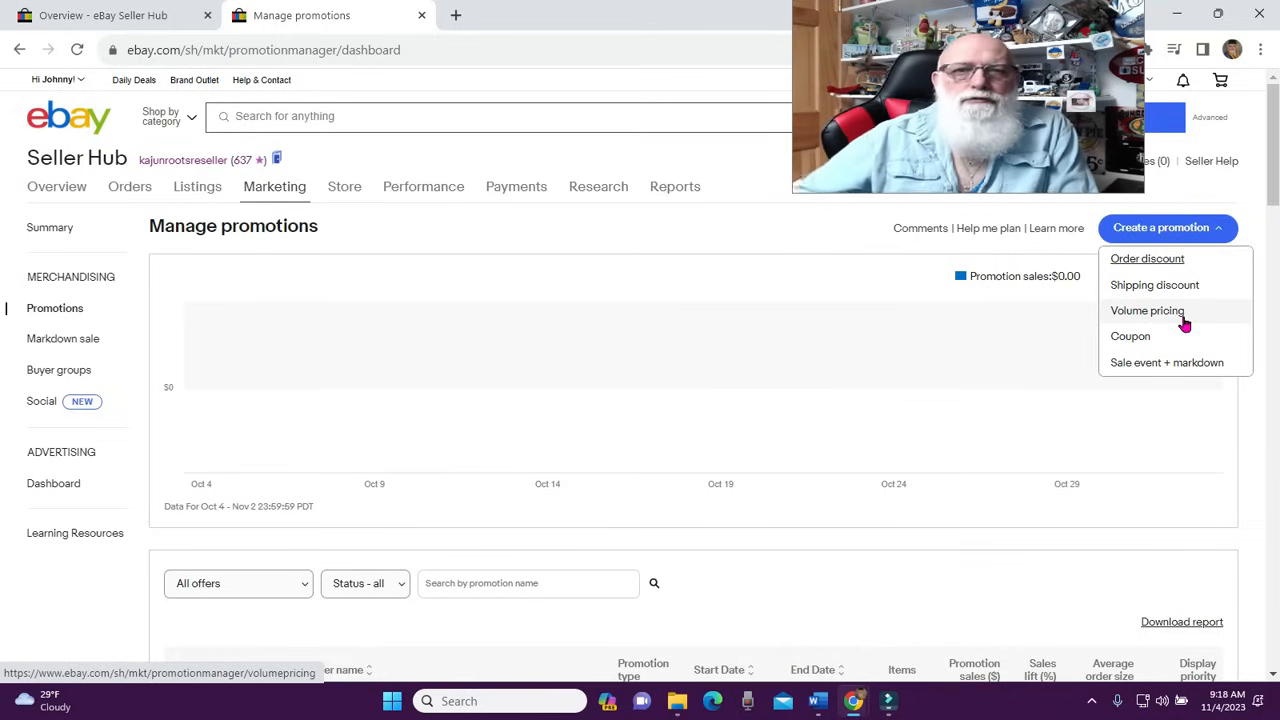
pyautogui.click(1138, 339)
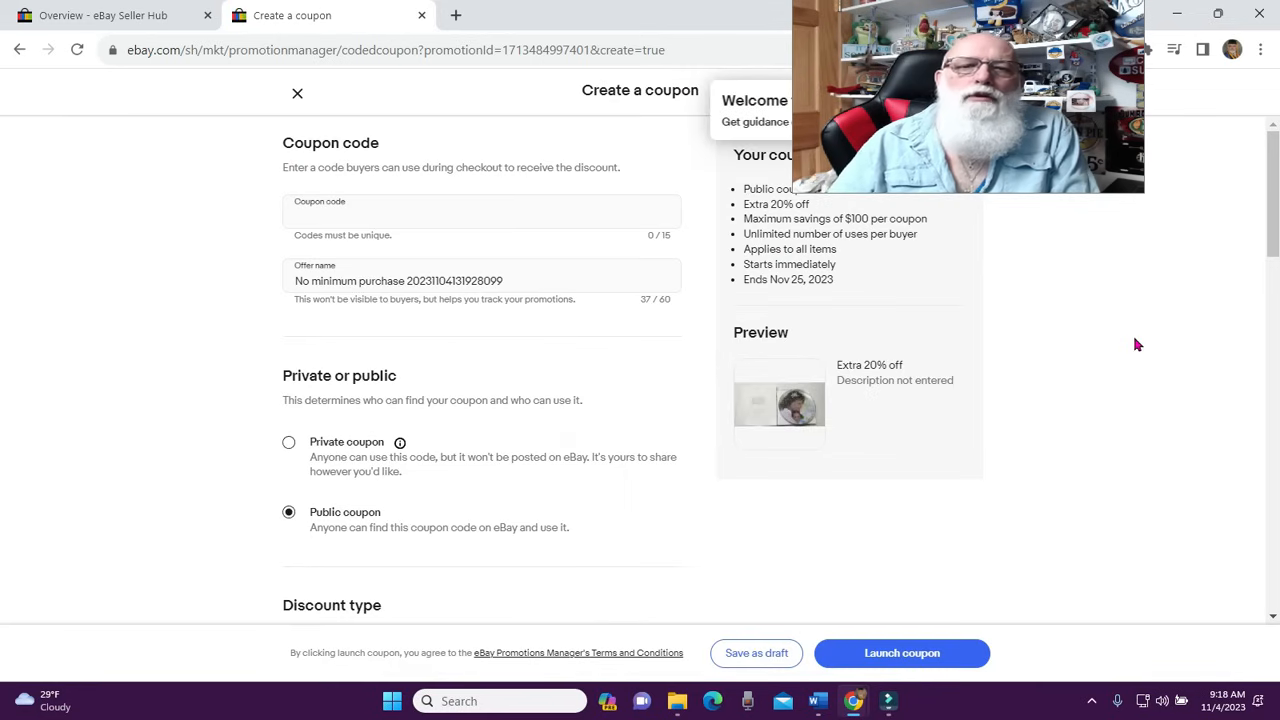
pyautogui.moveTo(638, 242); pyautogui.dragTo(230, 556)
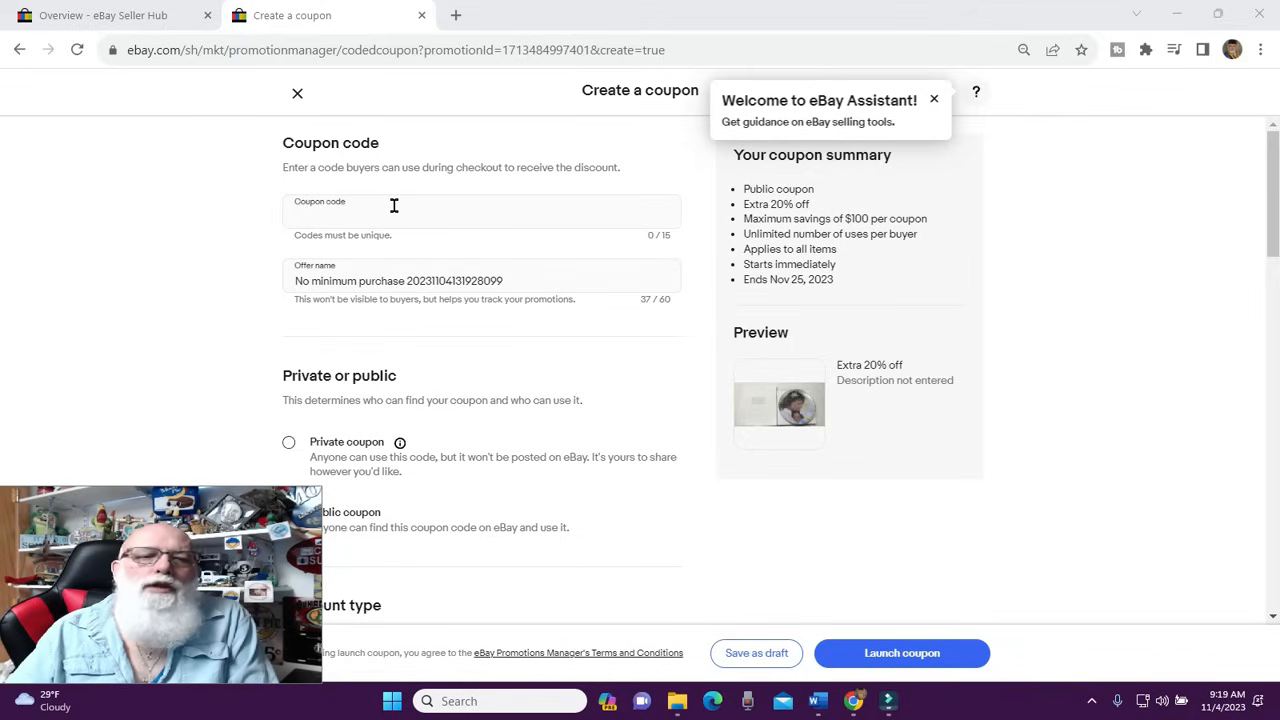
# Set the coupon code to PREBLKFRIDAY23
pyautogui.click(328, 201)
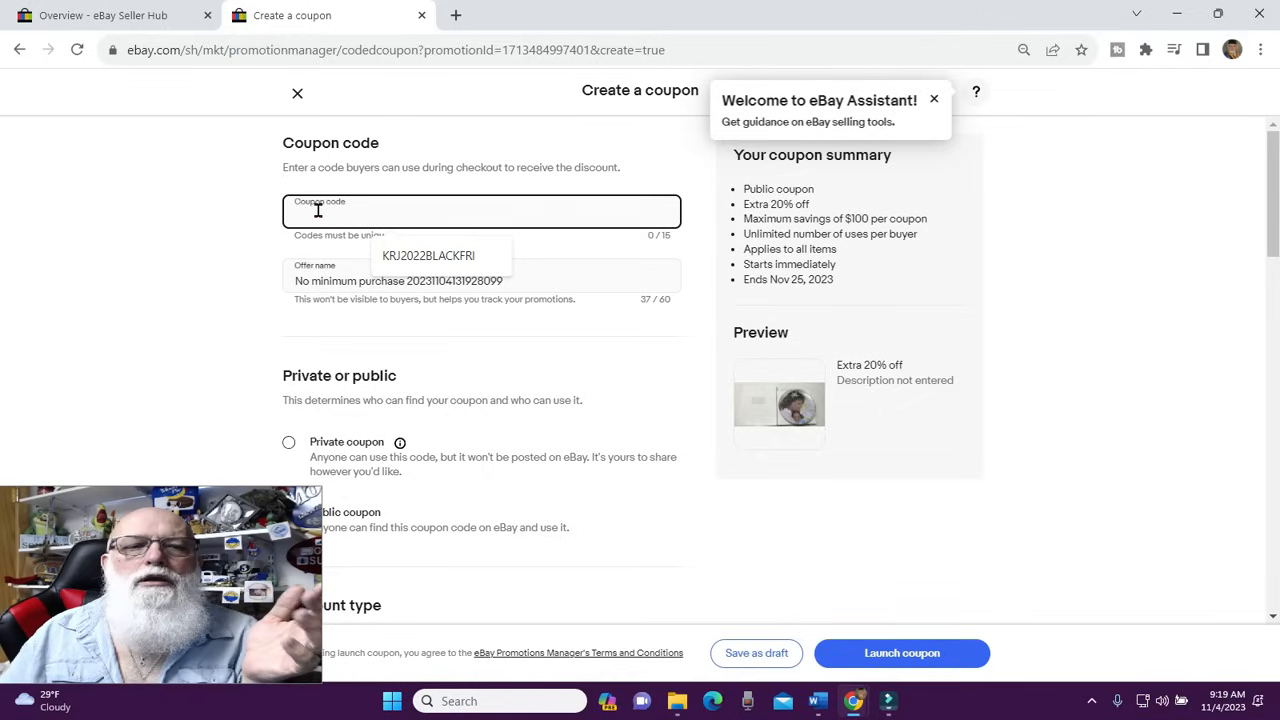
pyautogui.click(318, 210)
pyautogui.write('P')
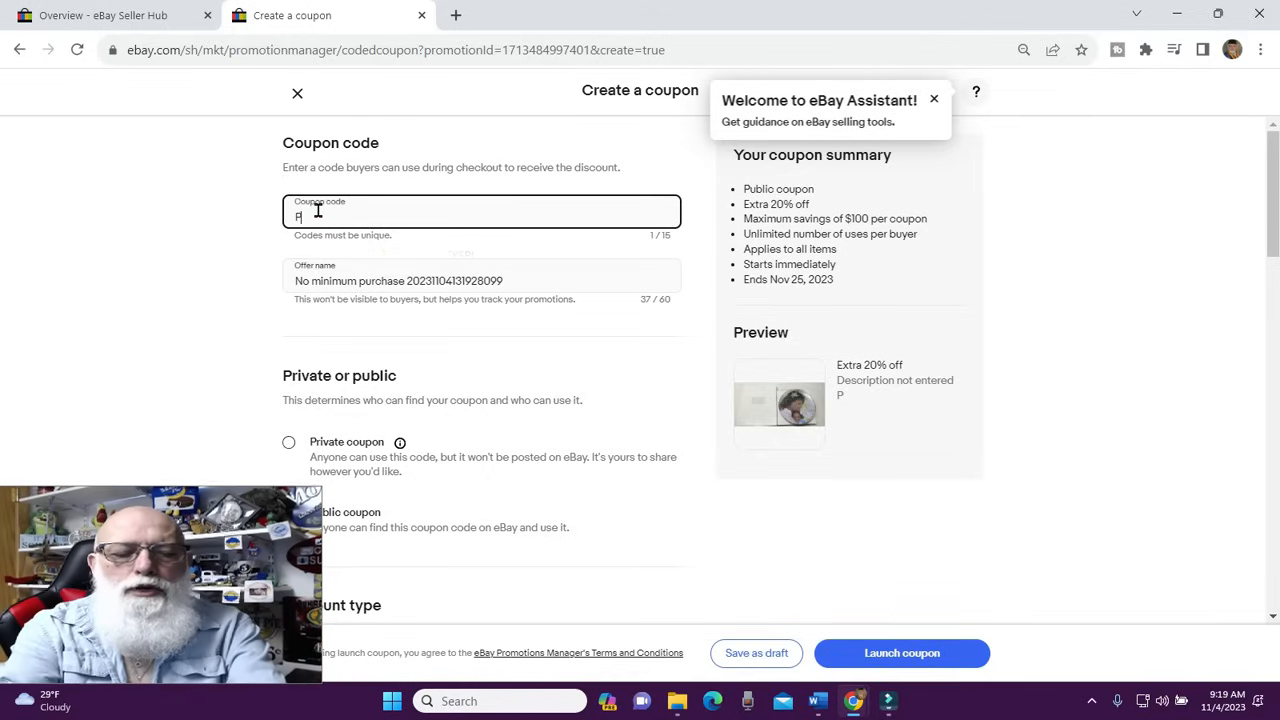
pyautogui.write('RE')
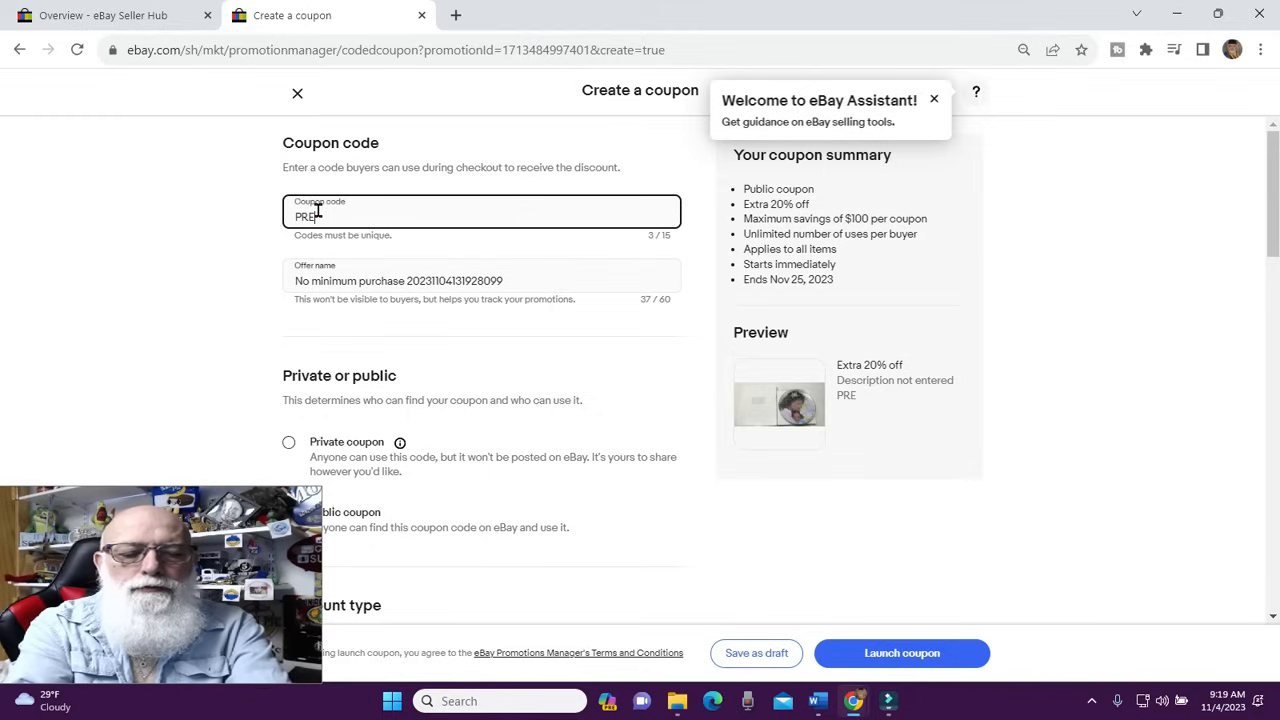
pyautogui.write('BLKFROIDAY202')
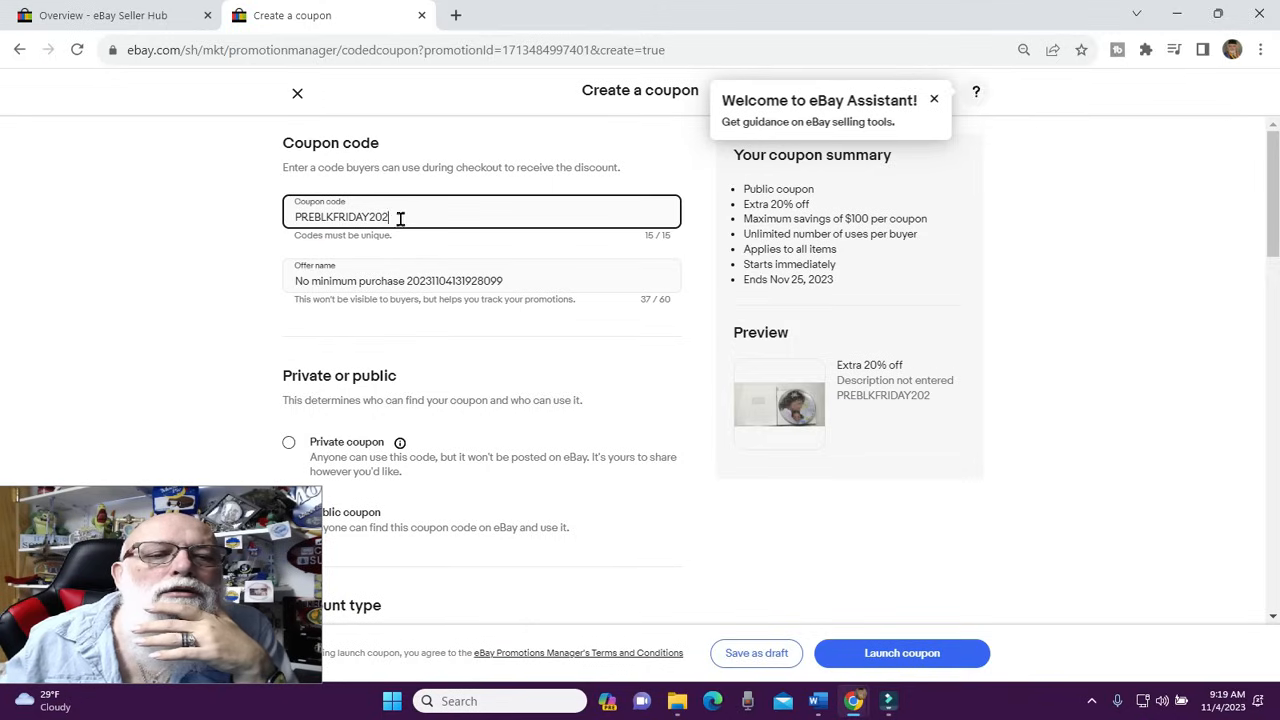
pyautogui.press('BackSpace')
pyautogui.press('BackSpace')
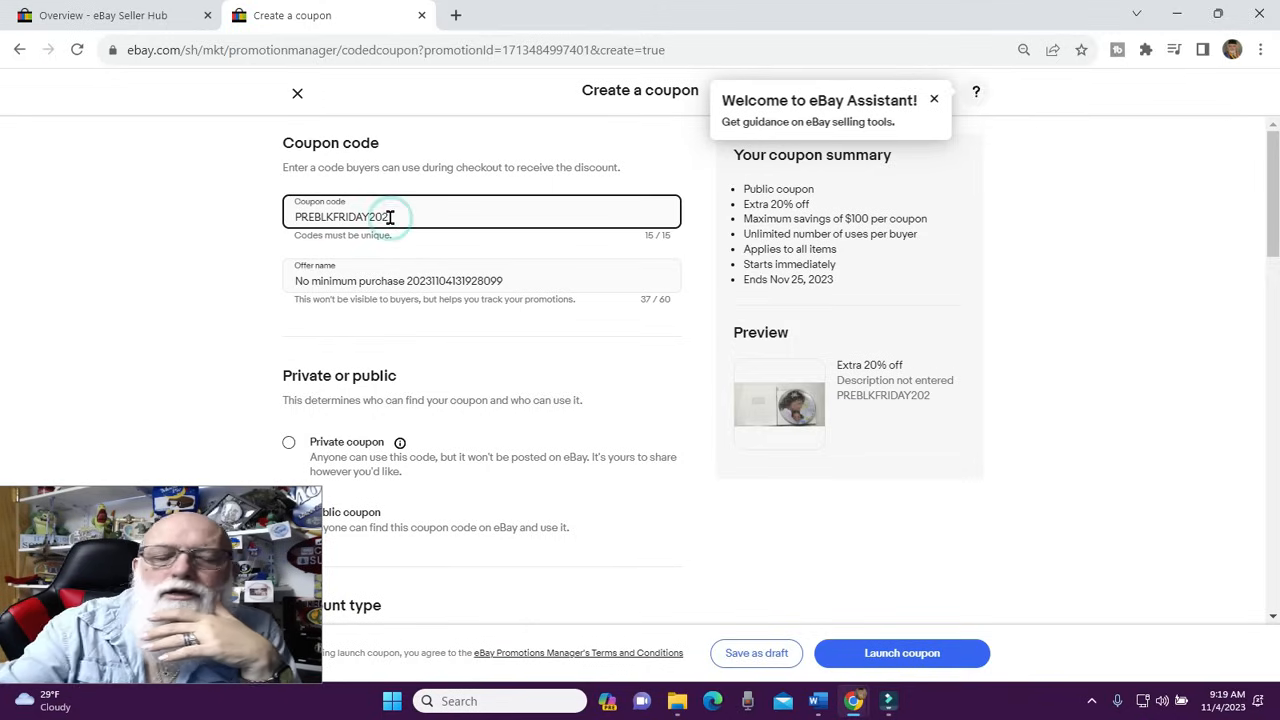
pyautogui.write('3')
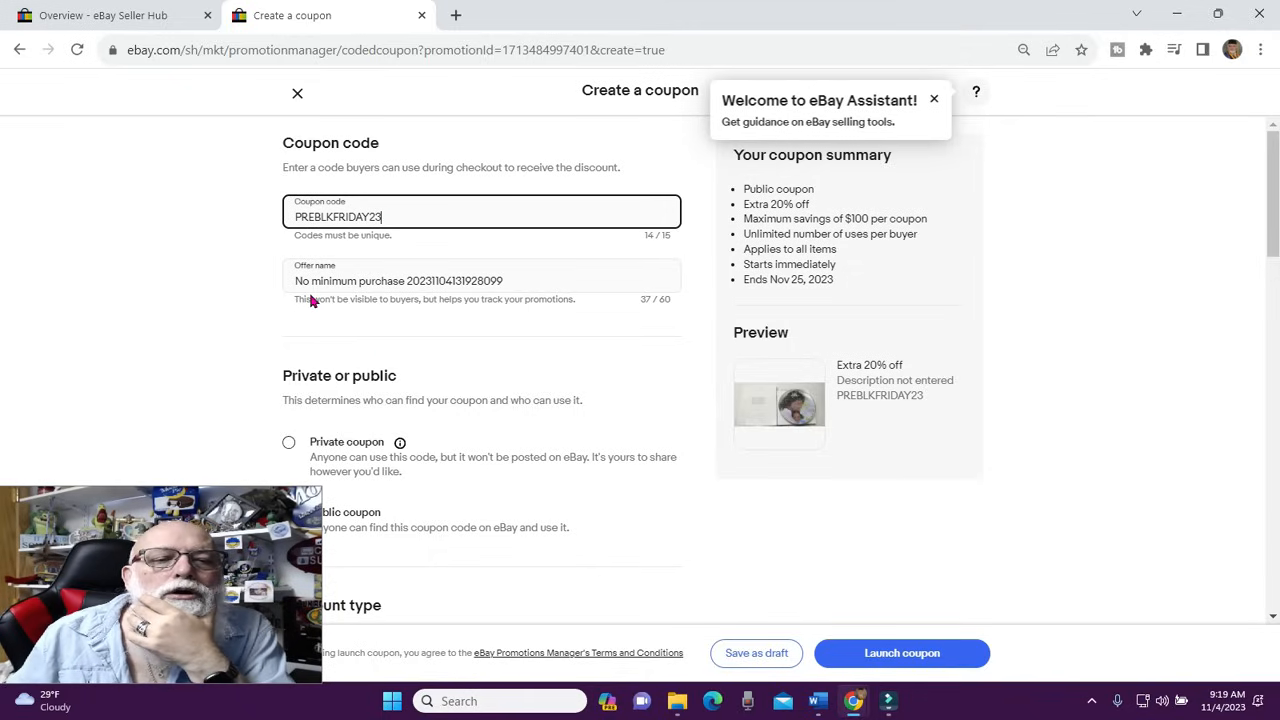
# Clear the coupon's default offer name, leaving the field empty
pyautogui.click(466, 281)
pyautogui.scroll(-1, 360, 300)
pyautogui.scroll(-1, 386, 354)
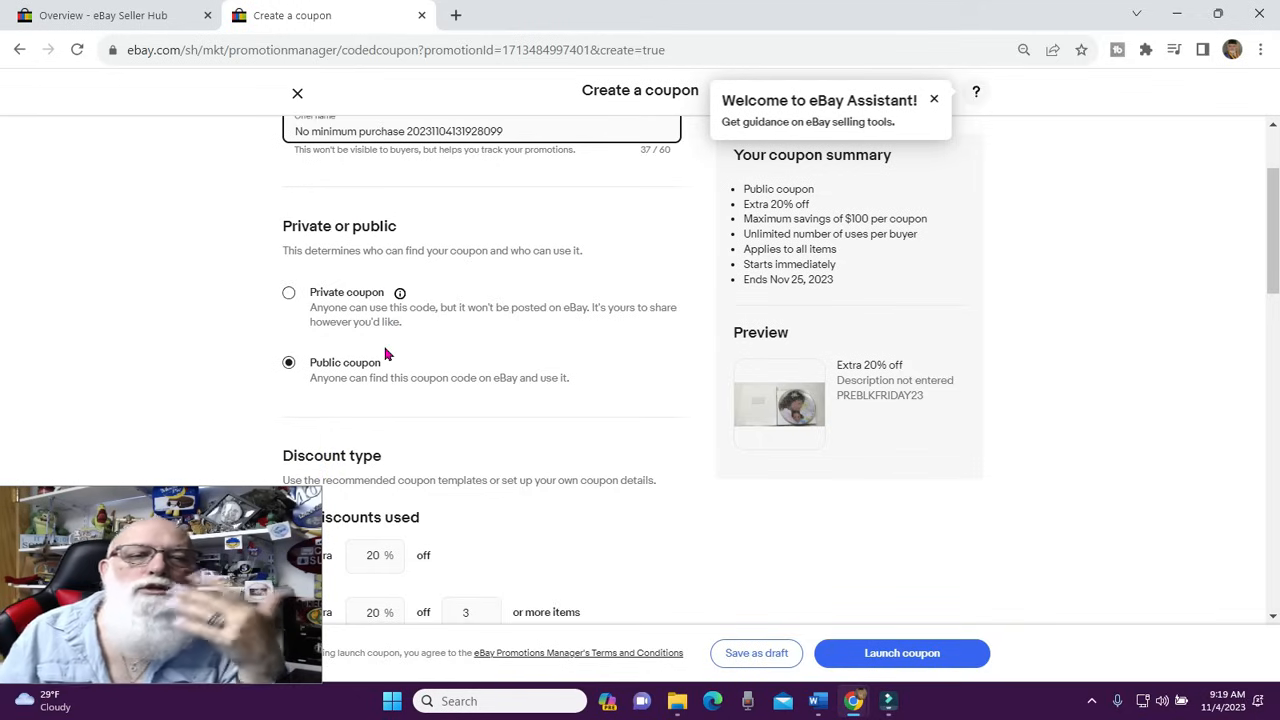
pyautogui.scroll(1, 386, 354)
pyautogui.scroll(1, 386, 354)
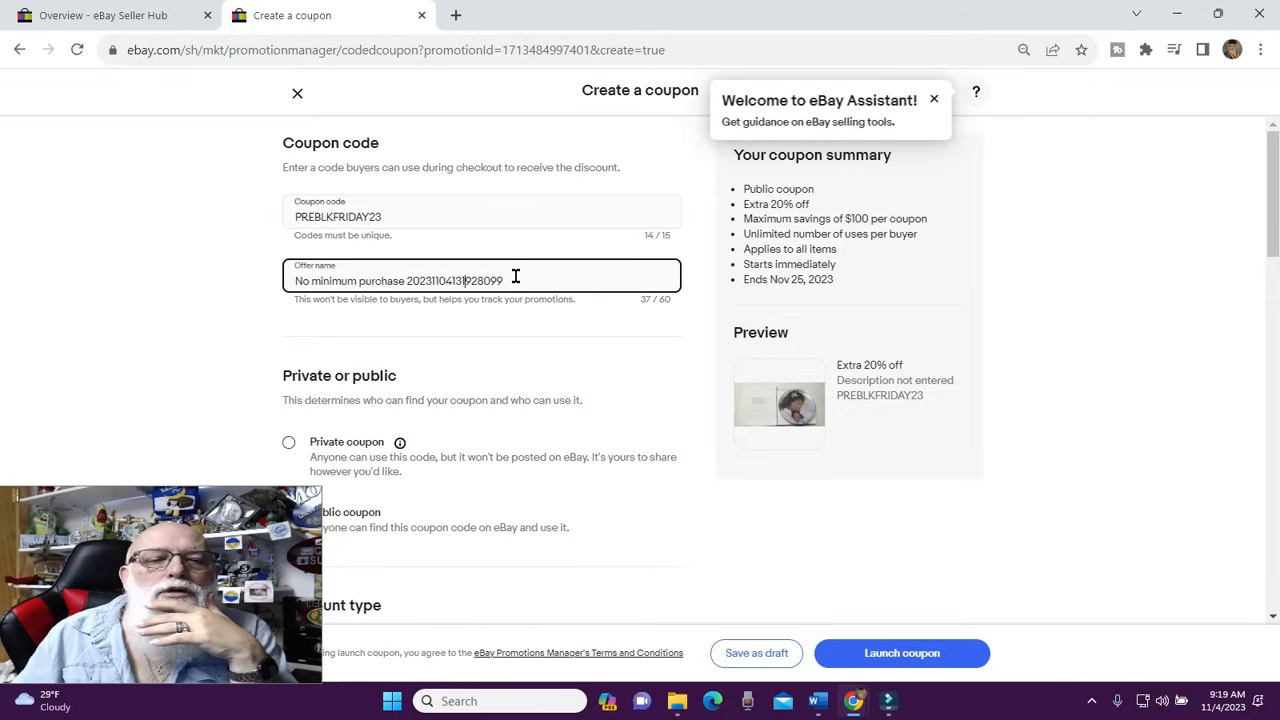
pyautogui.moveTo(515, 276); pyautogui.dragTo(273, 295)
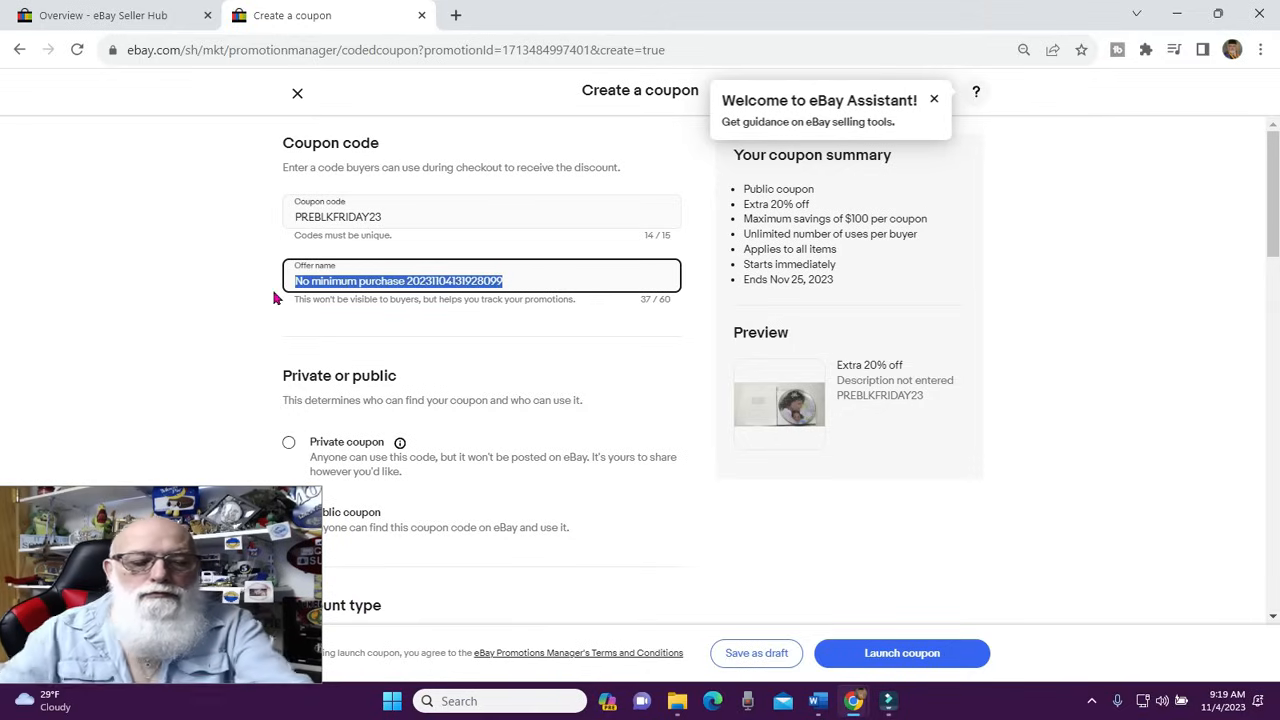
pyautogui.write('Mi')
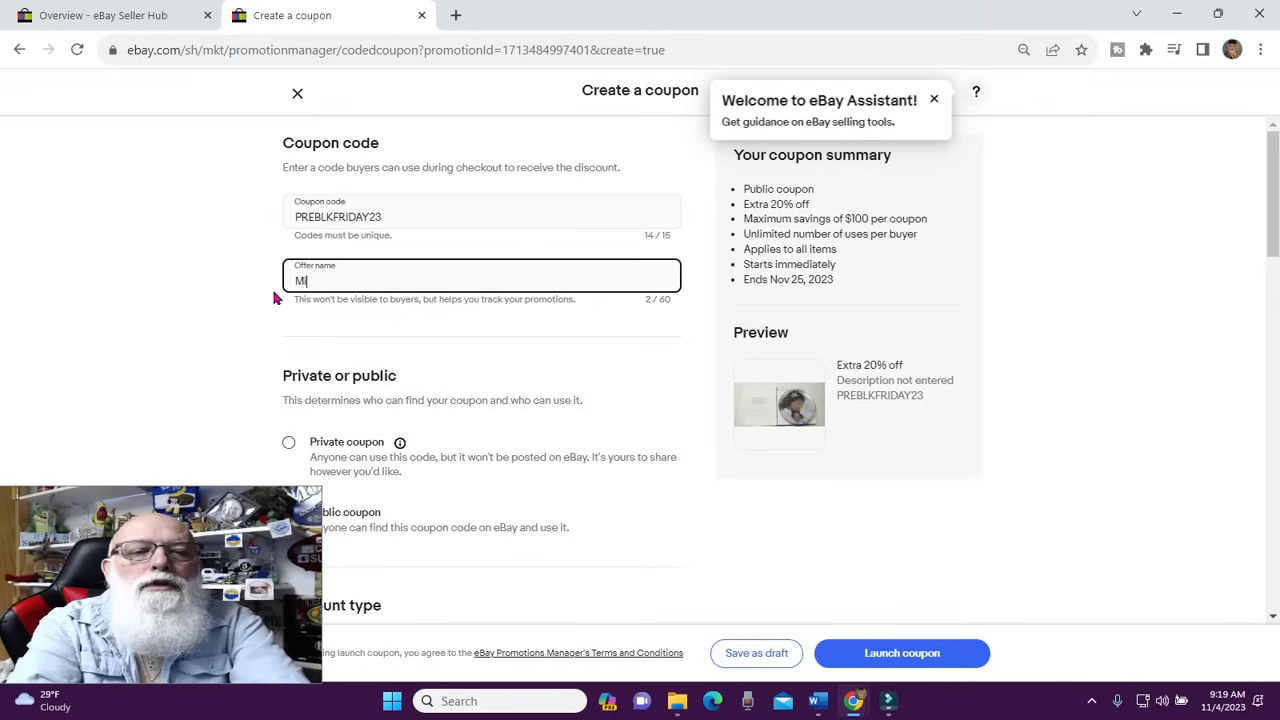
pyautogui.write('nuim')
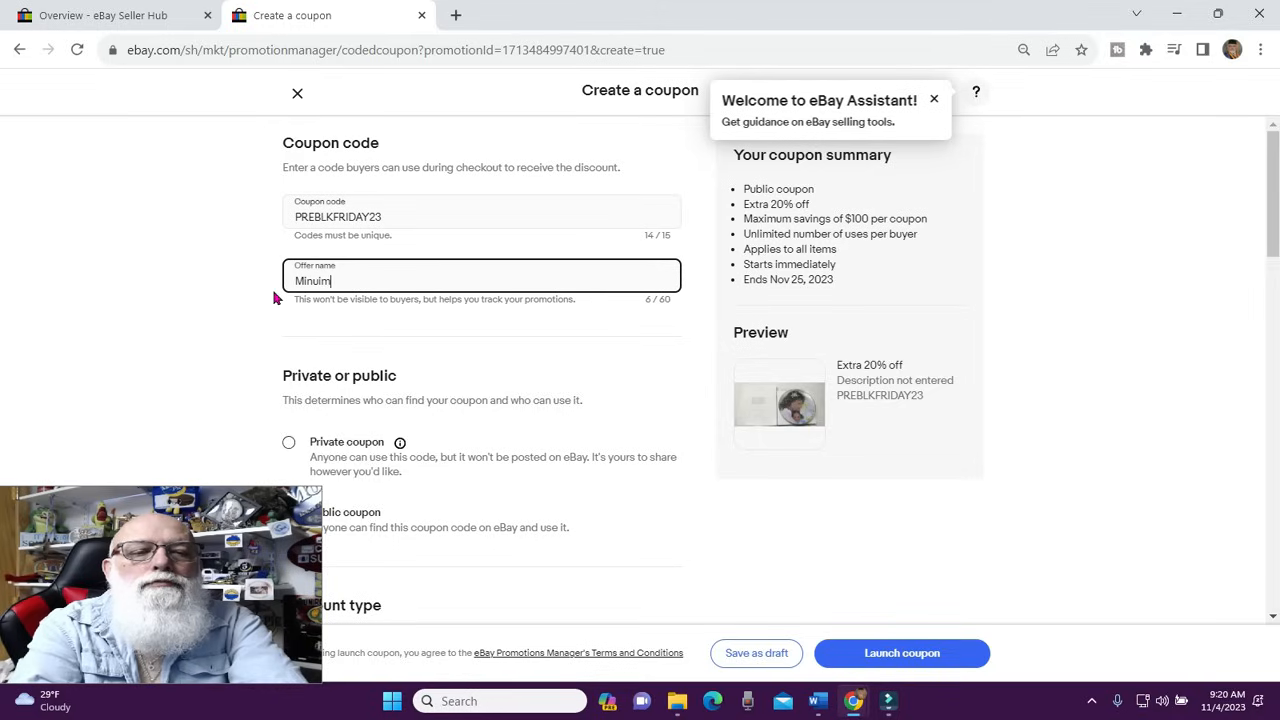
pyautogui.press('BackSpace')
pyautogui.press('BackSpace')
pyautogui.press('BackSpace')
pyautogui.press('BackSpace')
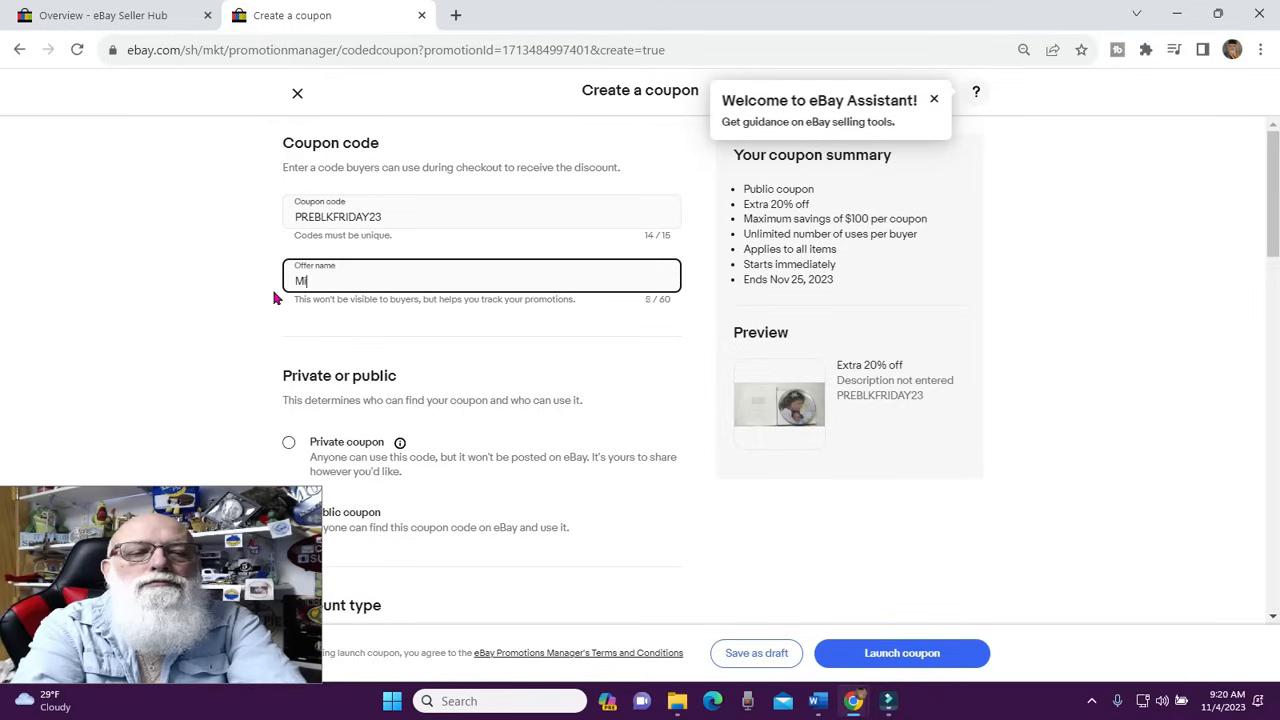
pyautogui.click(275, 296)
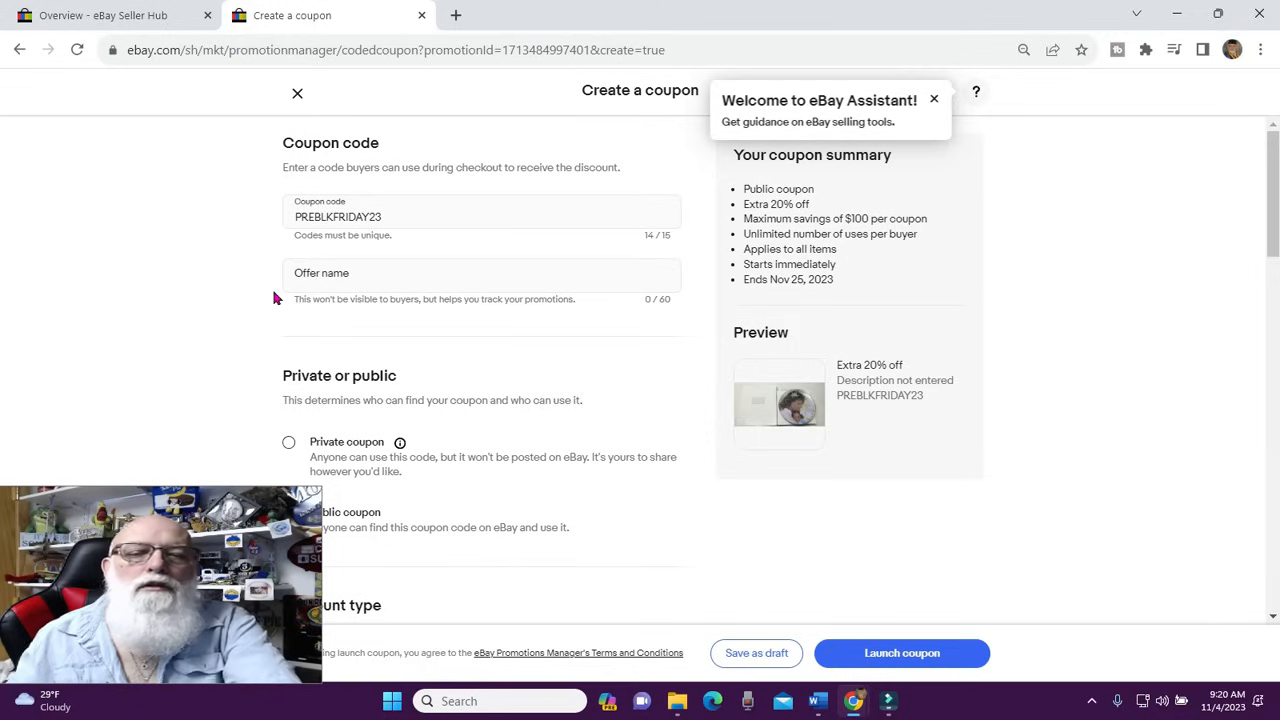
pyautogui.click(211, 304)
pyautogui.click(576, 342)
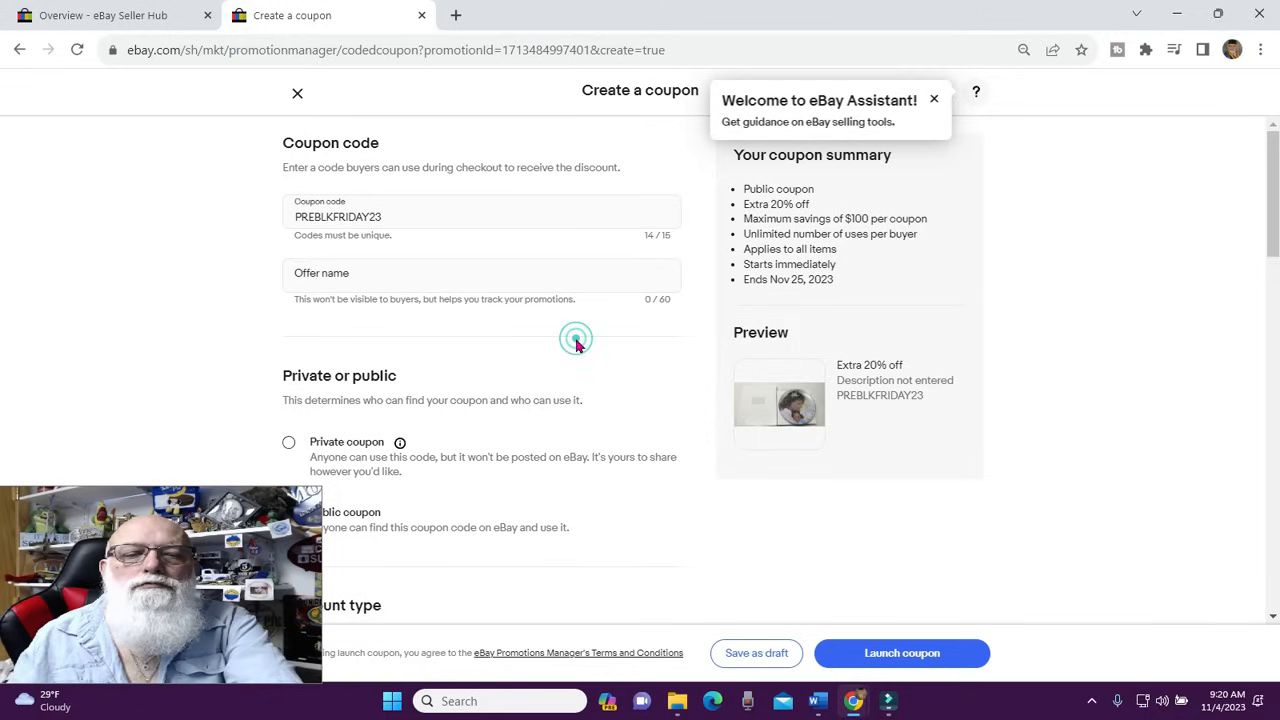
# Review the coupon's private or public setting, the top discount templates and the usage limits
pyautogui.scroll(-2, 576, 345)
pyautogui.moveTo(576, 340); pyautogui.dragTo(337, 322)
pyautogui.click(176, 348)
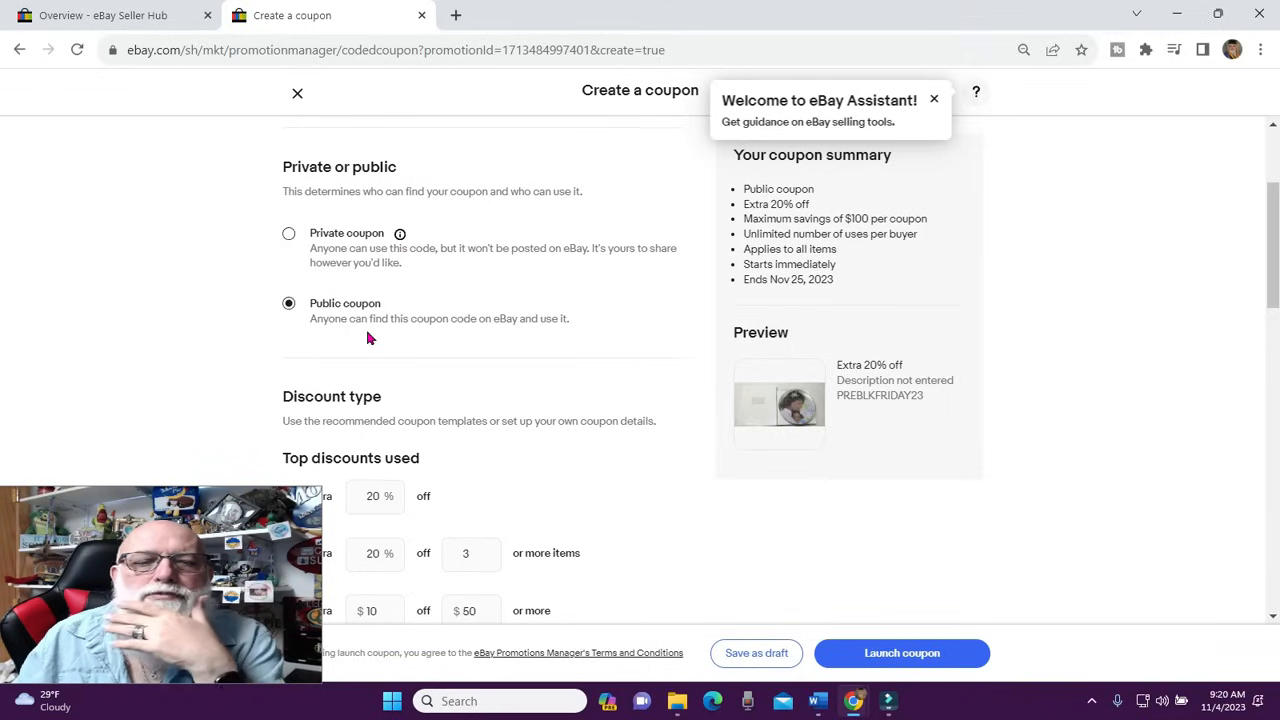
pyautogui.scroll(-3, 367, 338)
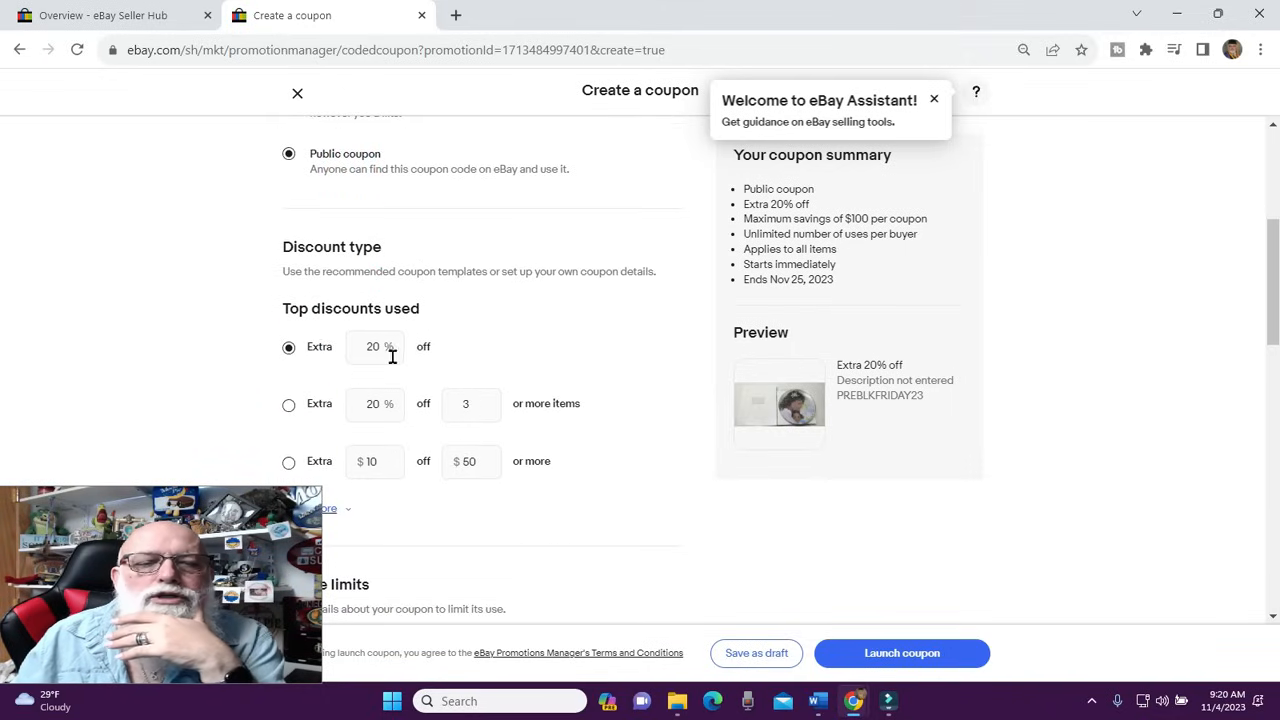
pyautogui.scroll(-5, 385, 372)
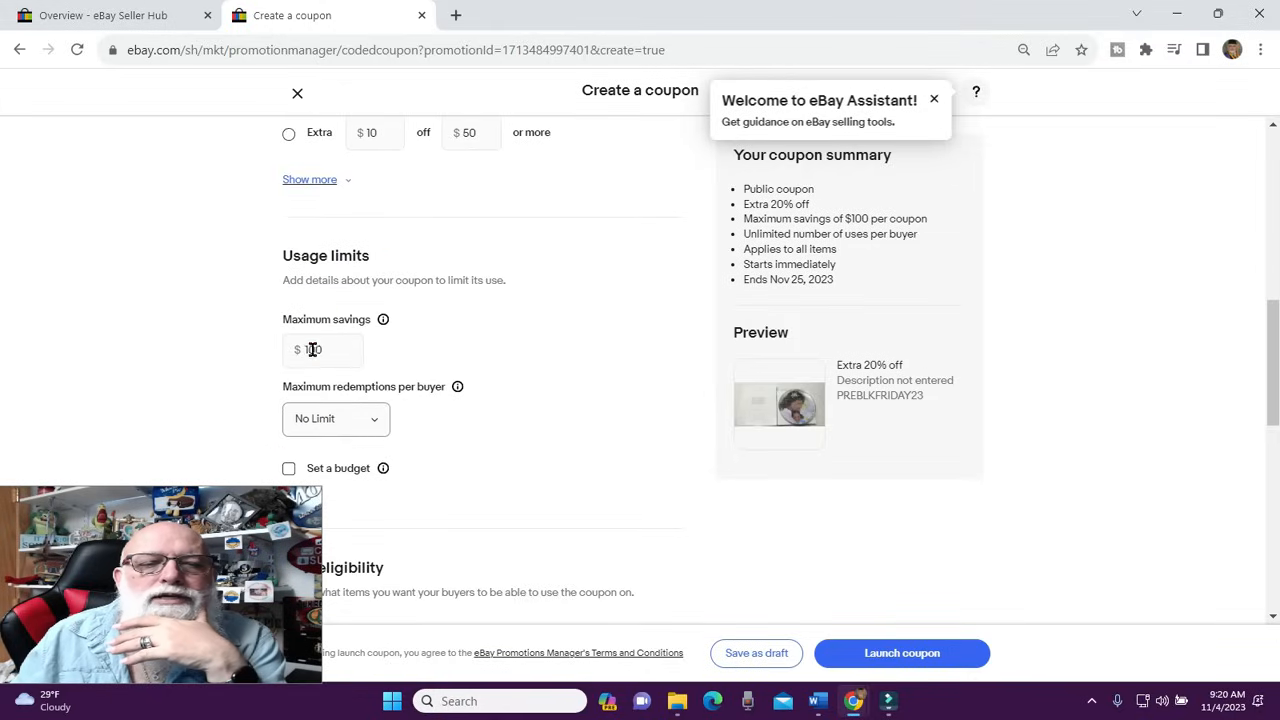
pyautogui.scroll(-1, 378, 344)
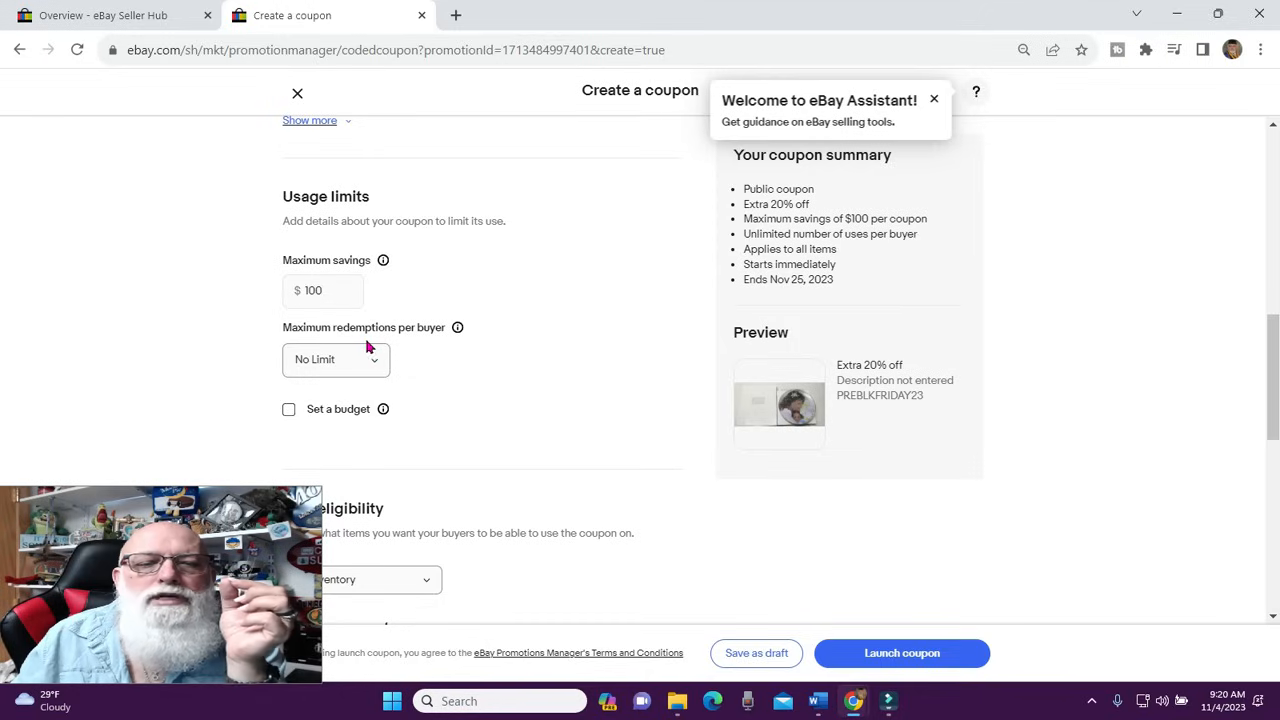
pyautogui.scroll(-1, 434, 347)
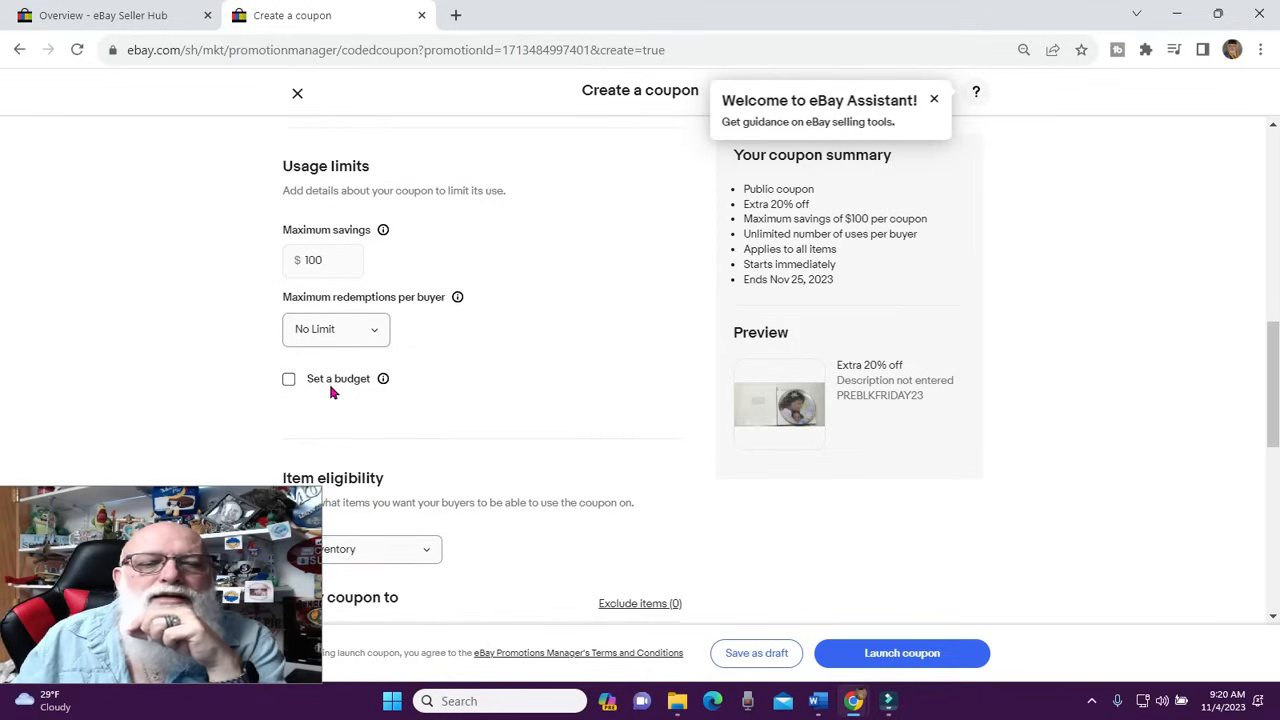
# View the coupon's budget option and the choices for maximum redemptions per buyer
pyautogui.click(288, 380)
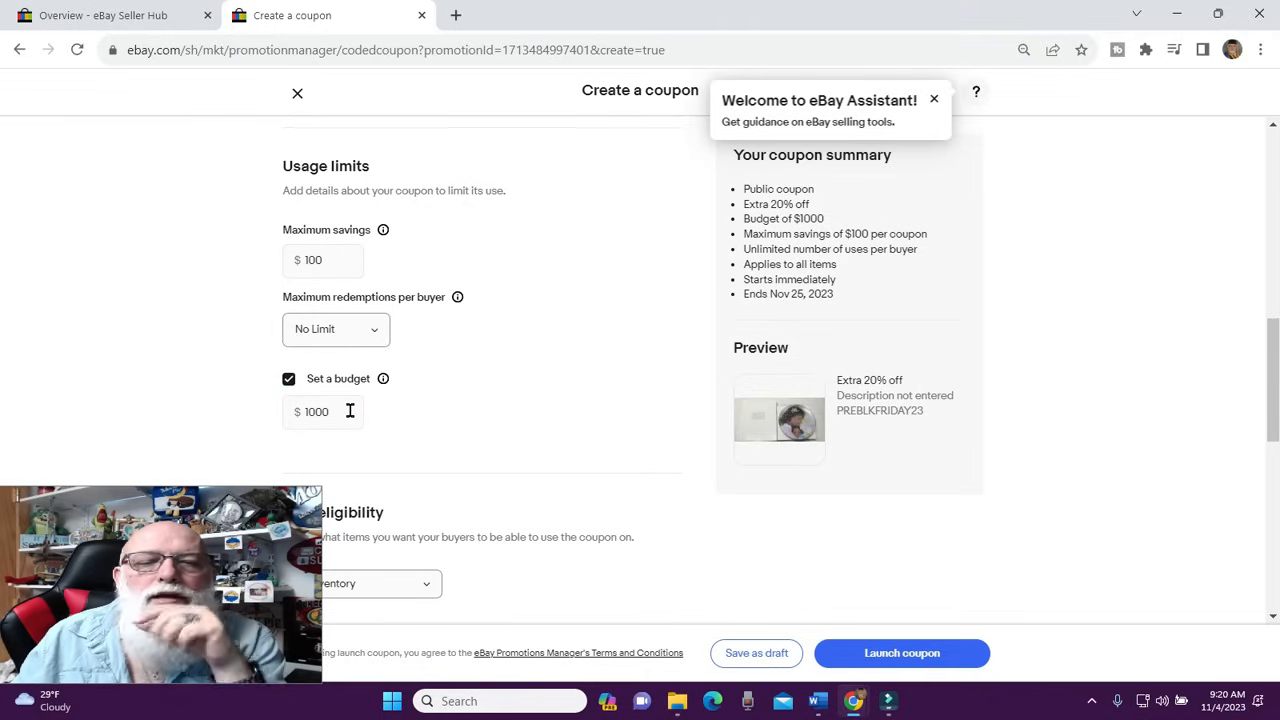
pyautogui.click(289, 382)
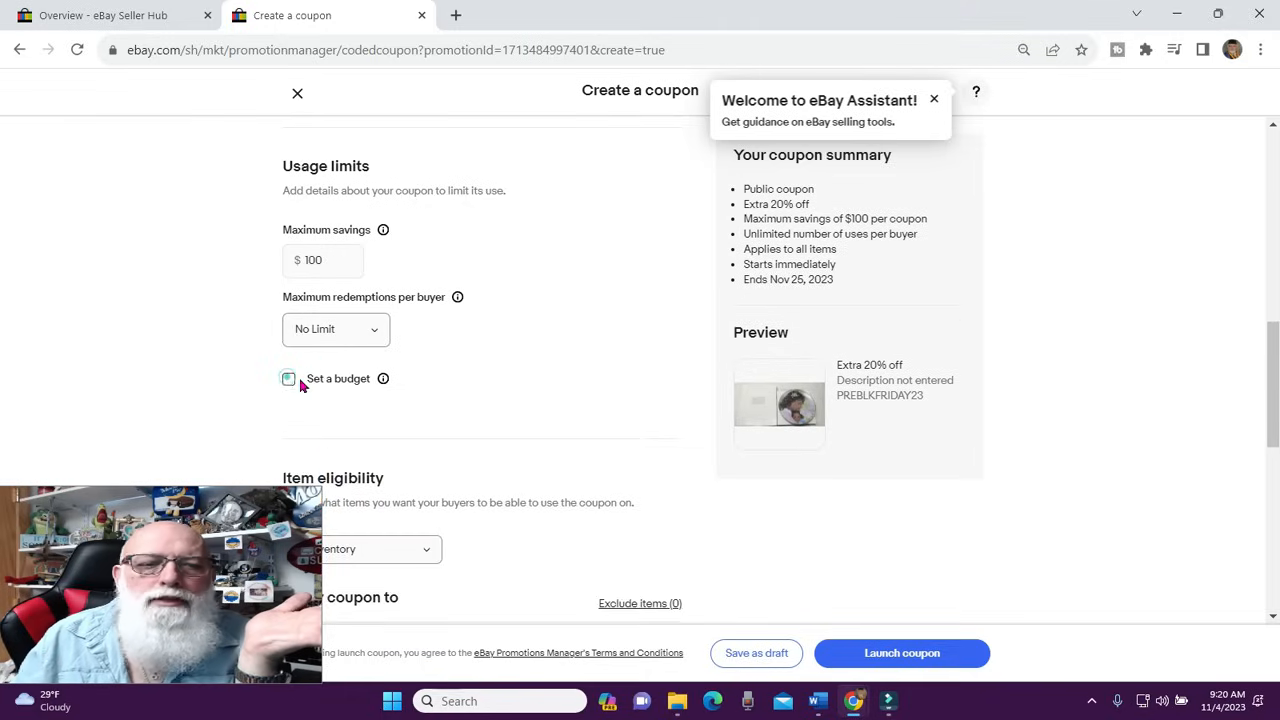
pyautogui.scroll(-2, 349, 257)
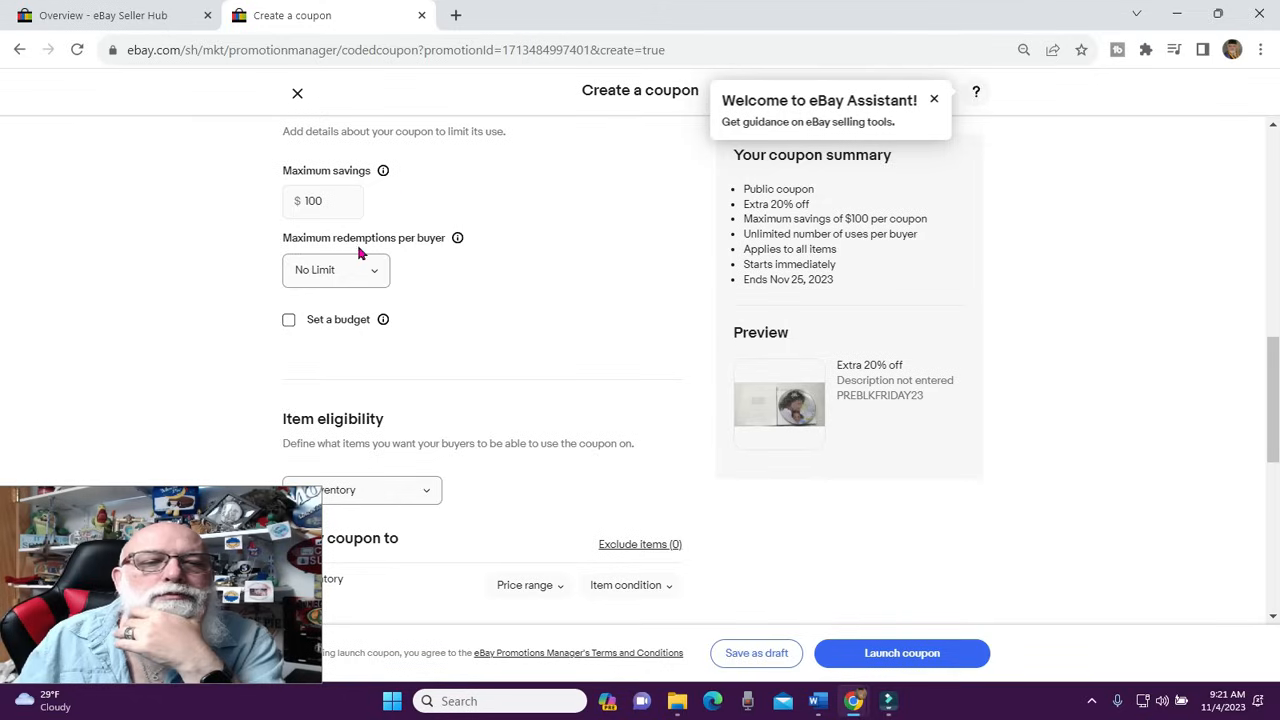
pyautogui.click(377, 272)
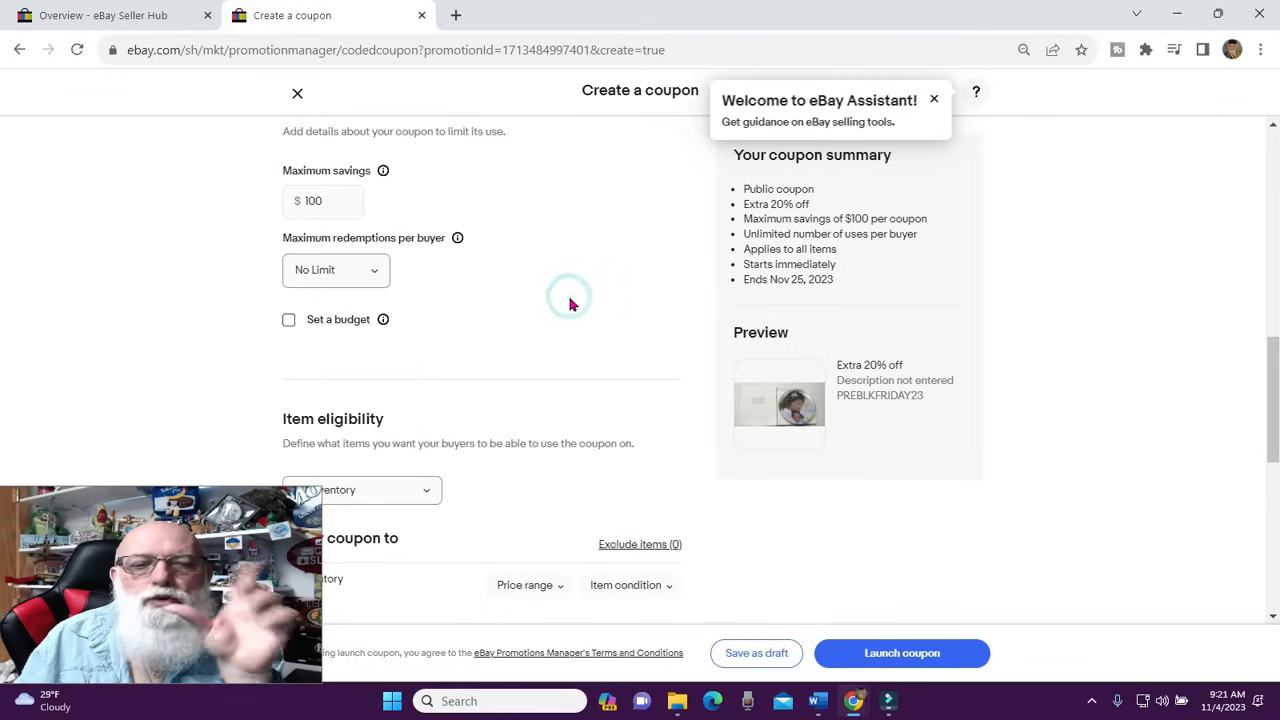
pyautogui.click(377, 270)
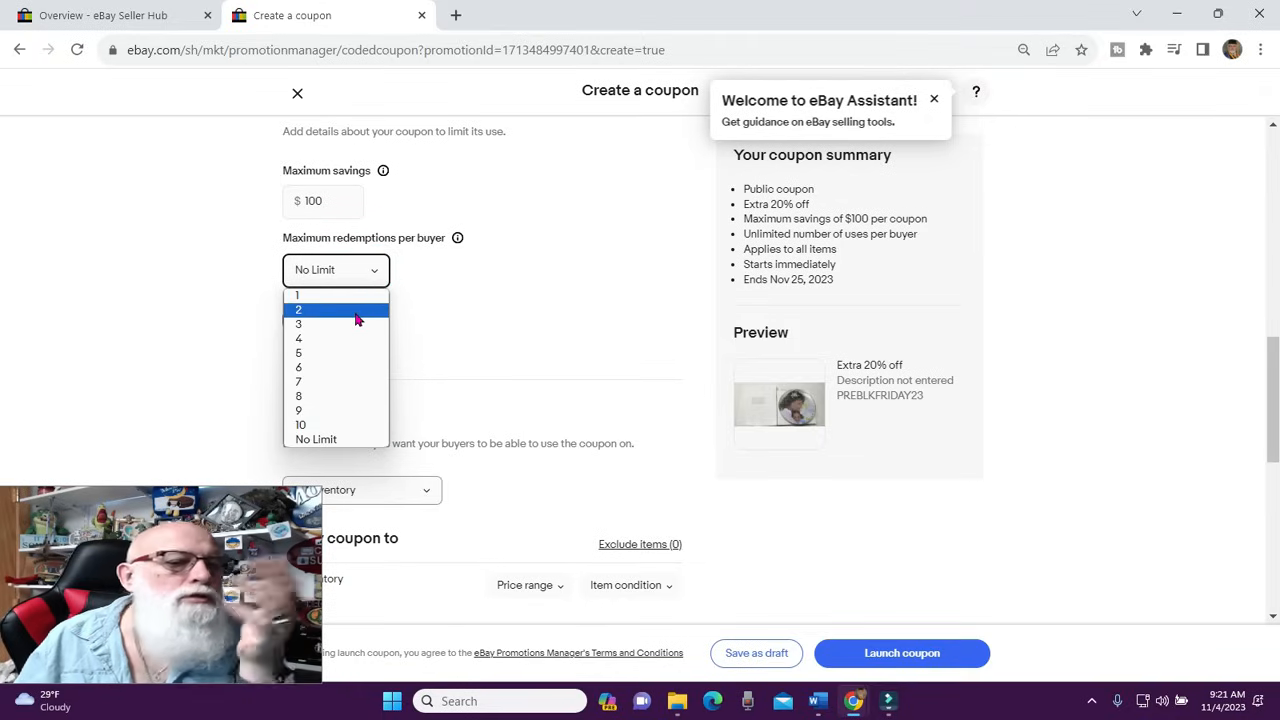
pyautogui.click(457, 317)
# Examine the item eligibility choices, the item filters and the description and photo section of the coupon
pyautogui.scroll(-1, 478, 312)
pyautogui.scroll(-1, 480, 311)
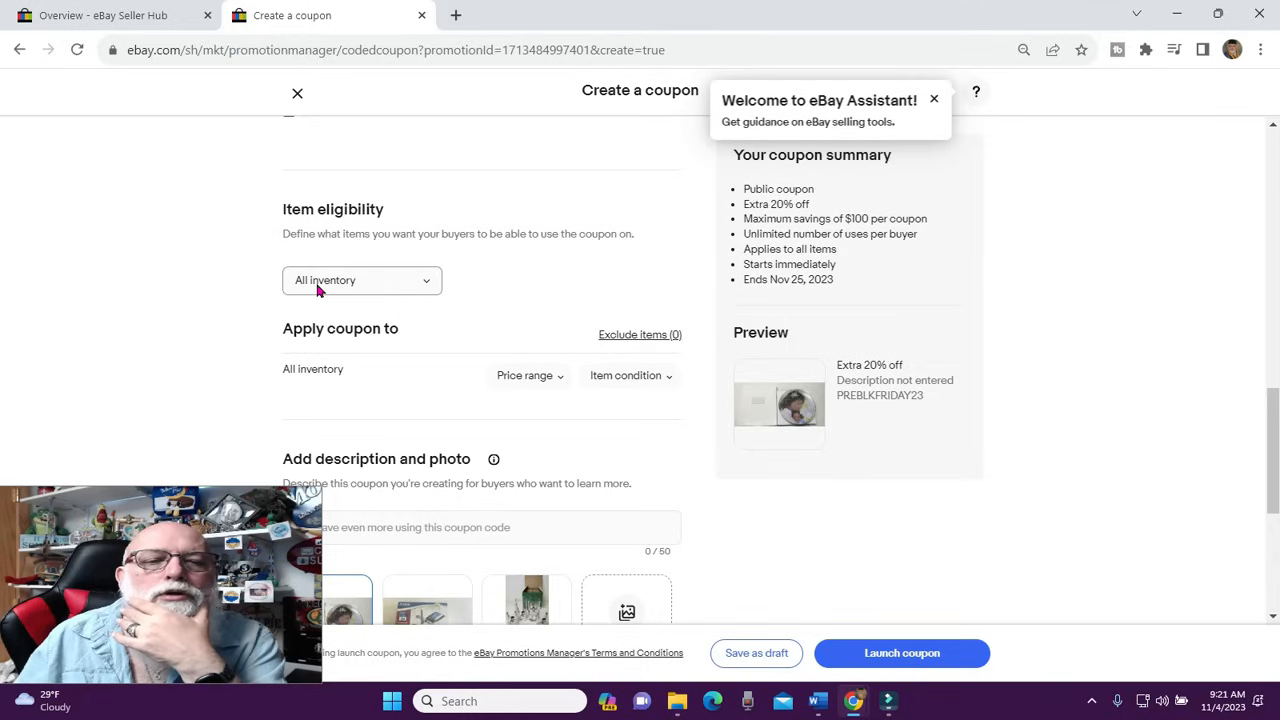
pyautogui.click(430, 284)
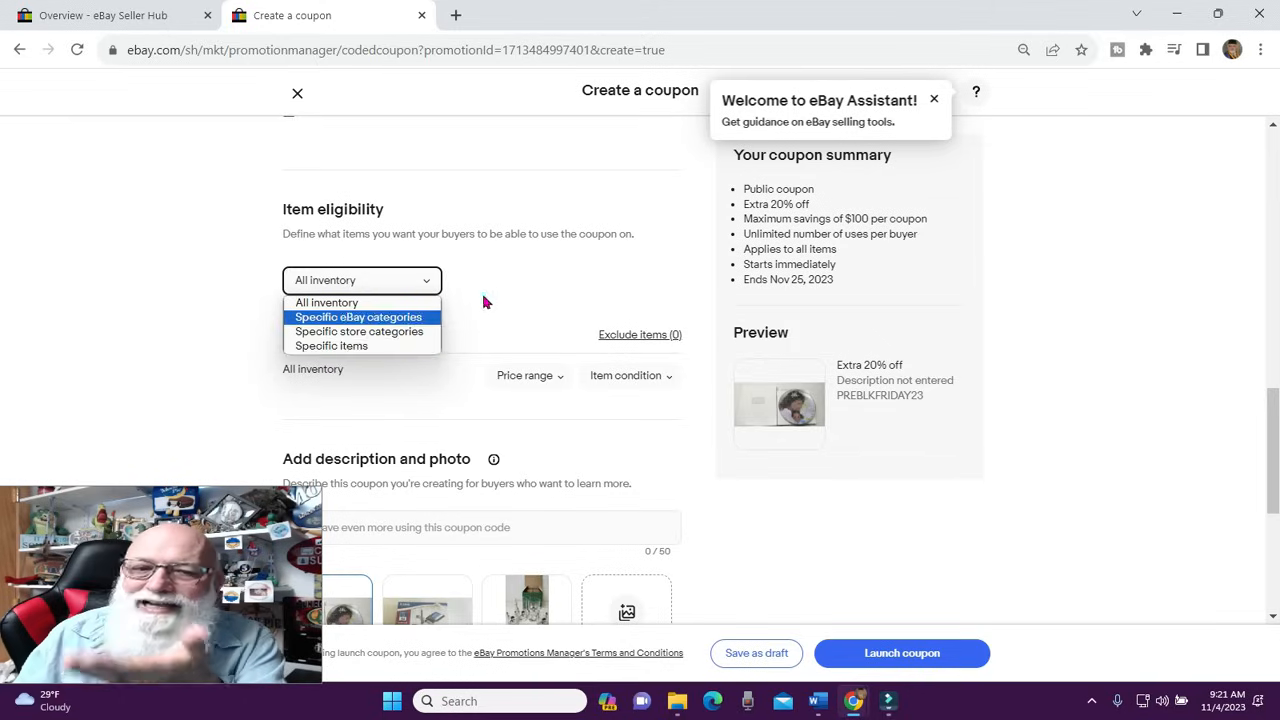
pyautogui.click(510, 288)
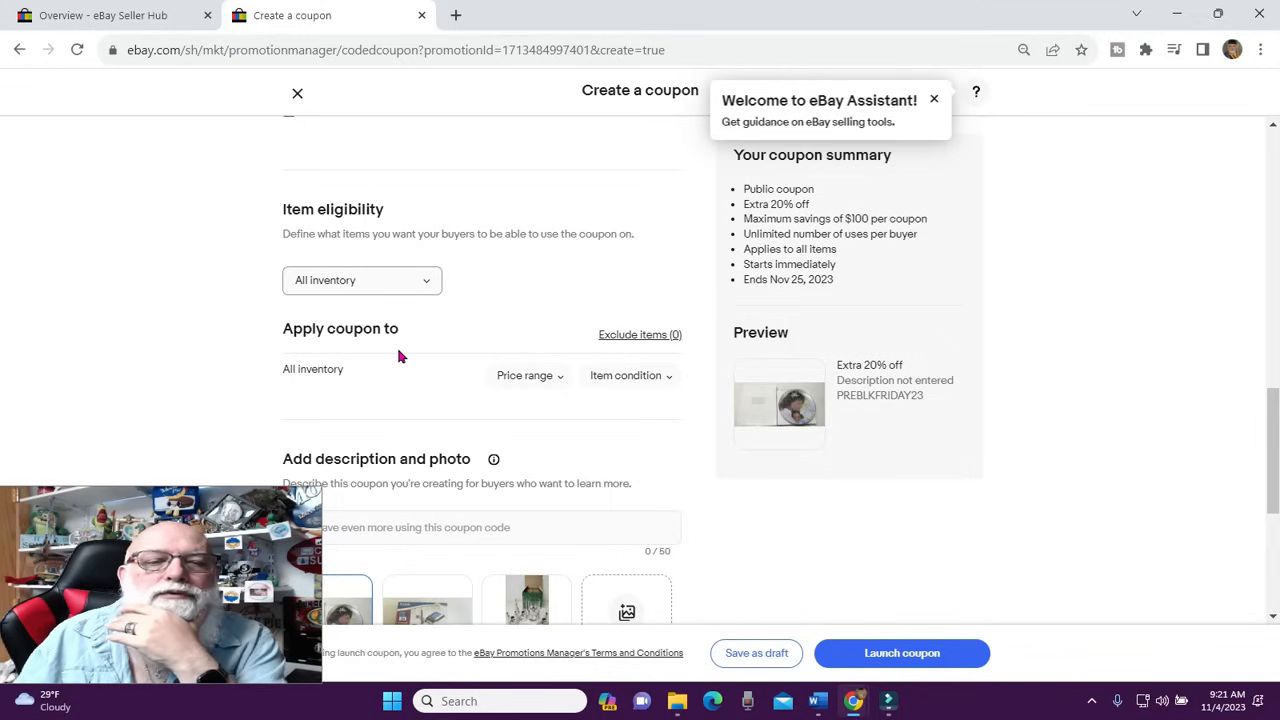
pyautogui.scroll(-1, 397, 354)
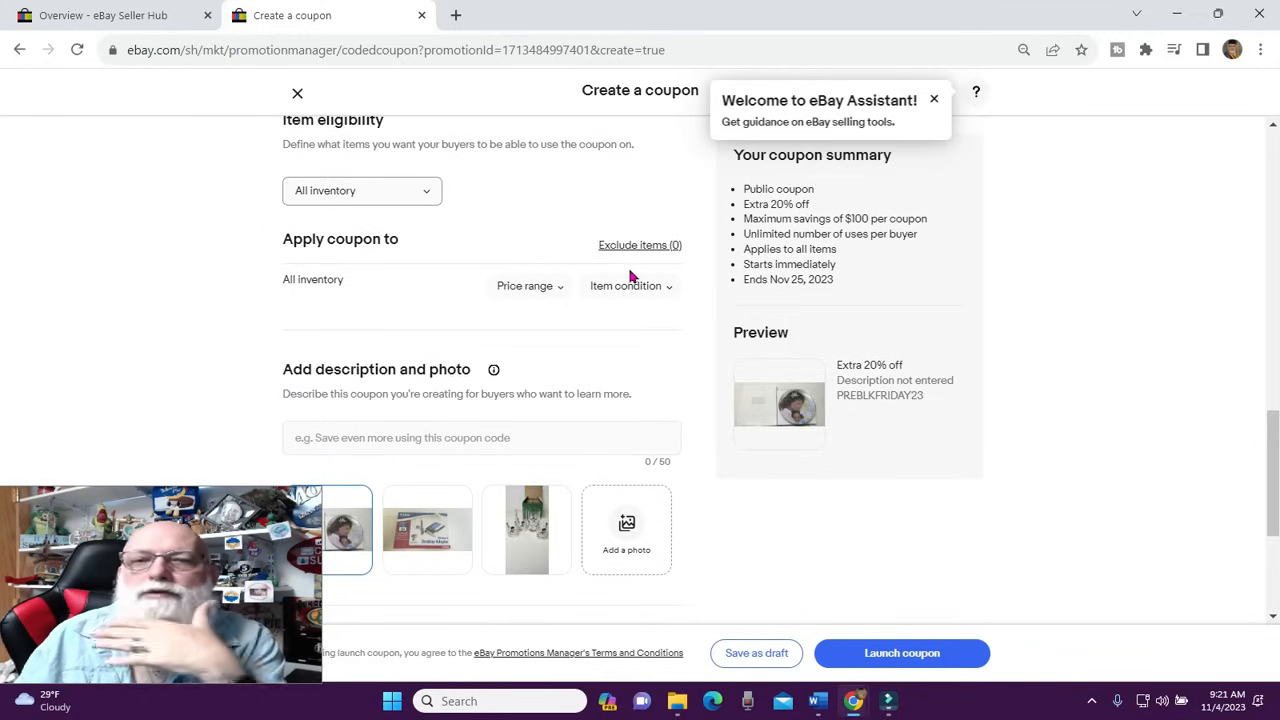
pyautogui.scroll(-1, 545, 258)
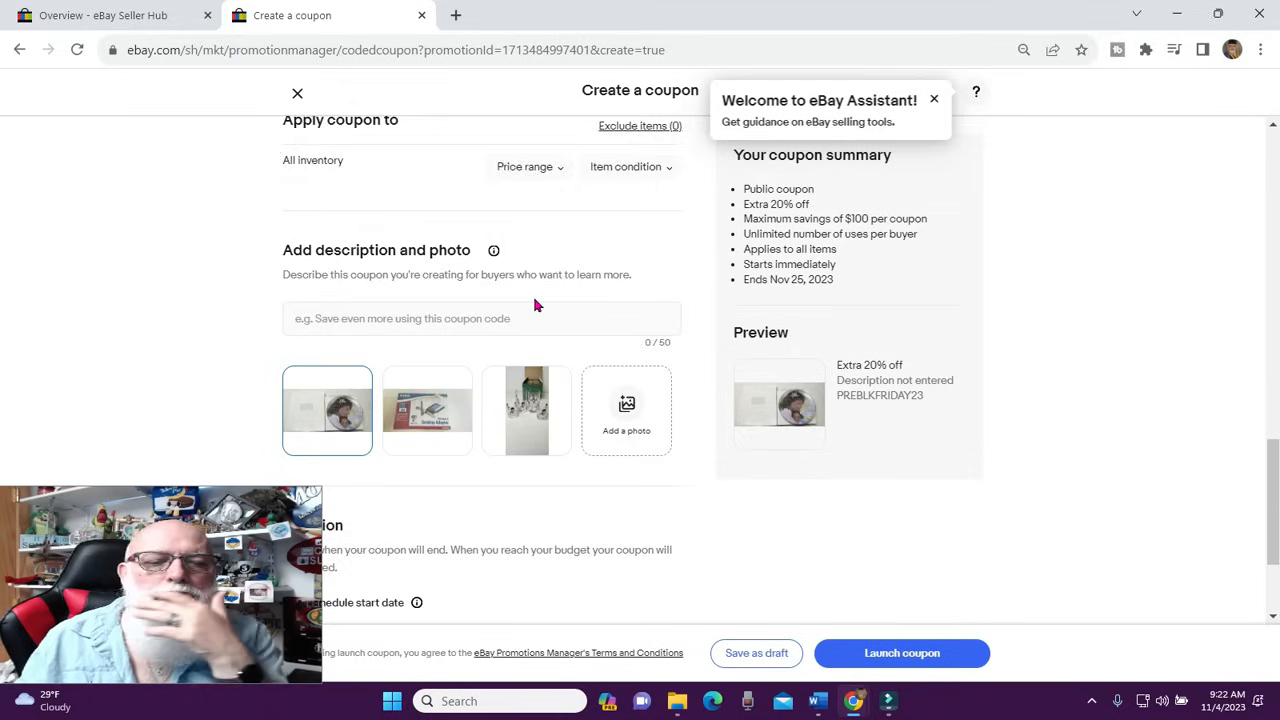
# Set the coupon's end date to 11/06/2023 in the duration settings
pyautogui.scroll(-1, 534, 305)
pyautogui.scroll(-1, 534, 305)
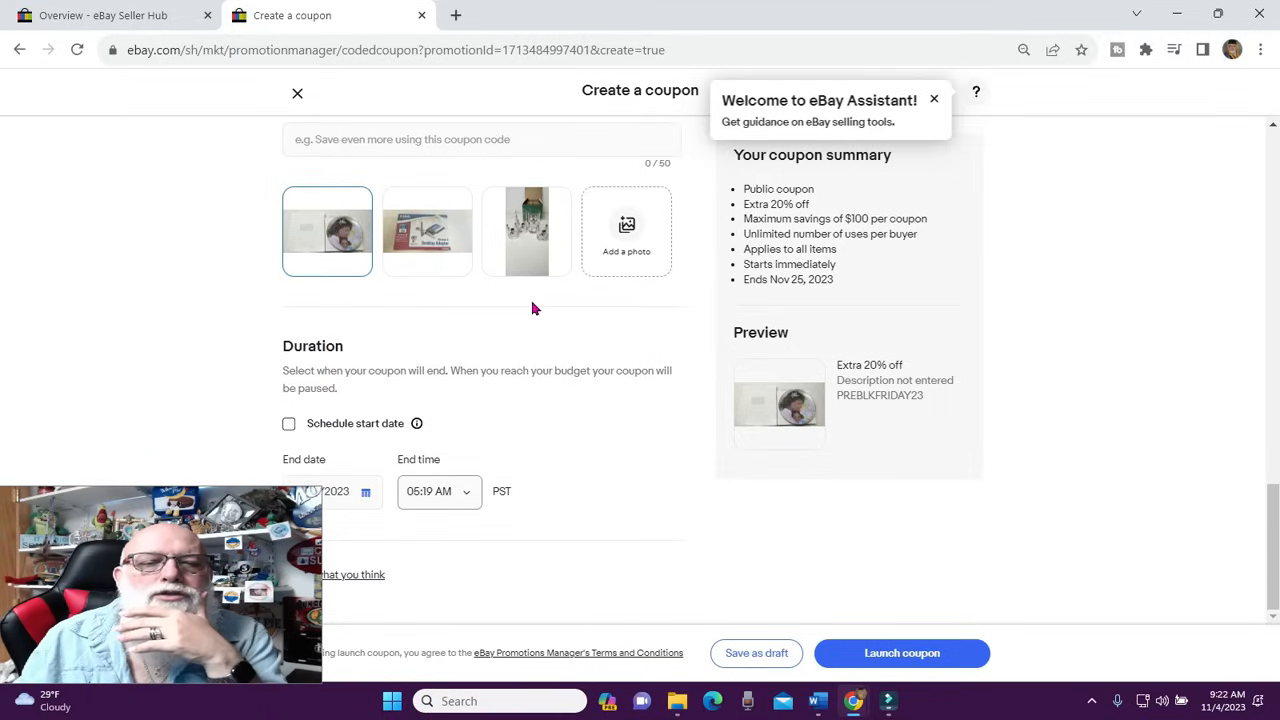
pyautogui.moveTo(242, 596); pyautogui.dragTo(973, 182)
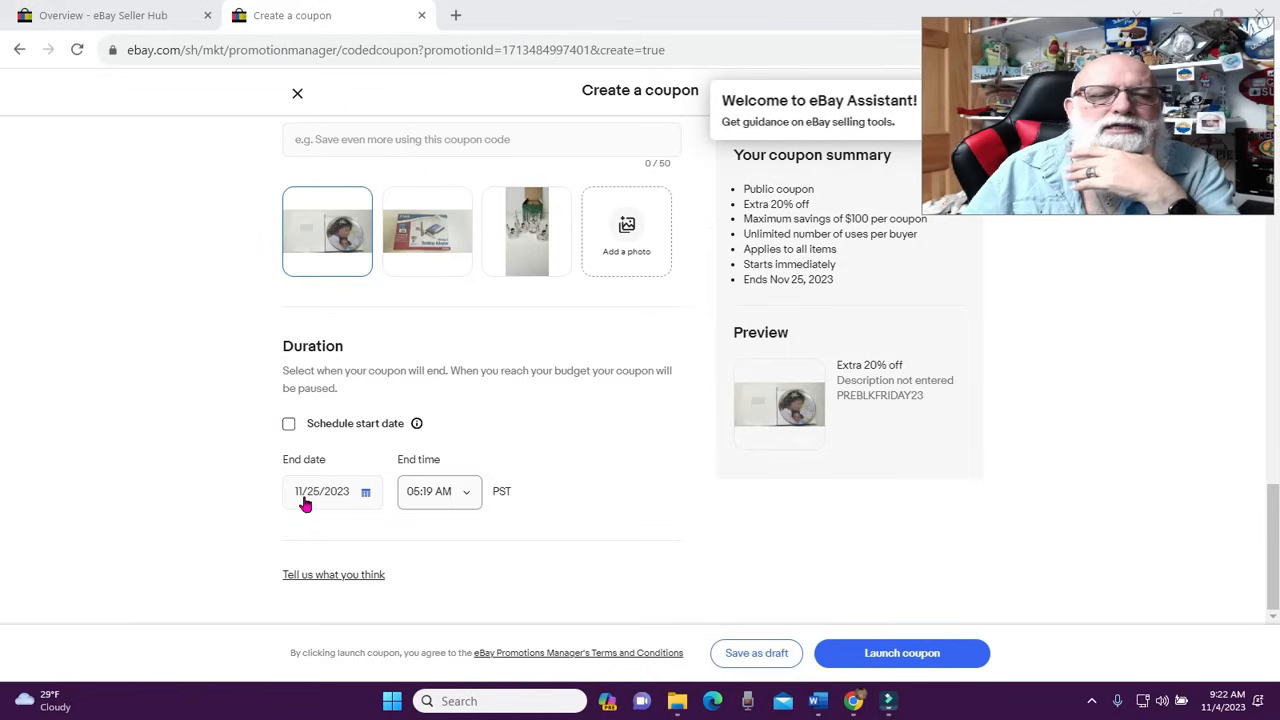
pyautogui.click(366, 494)
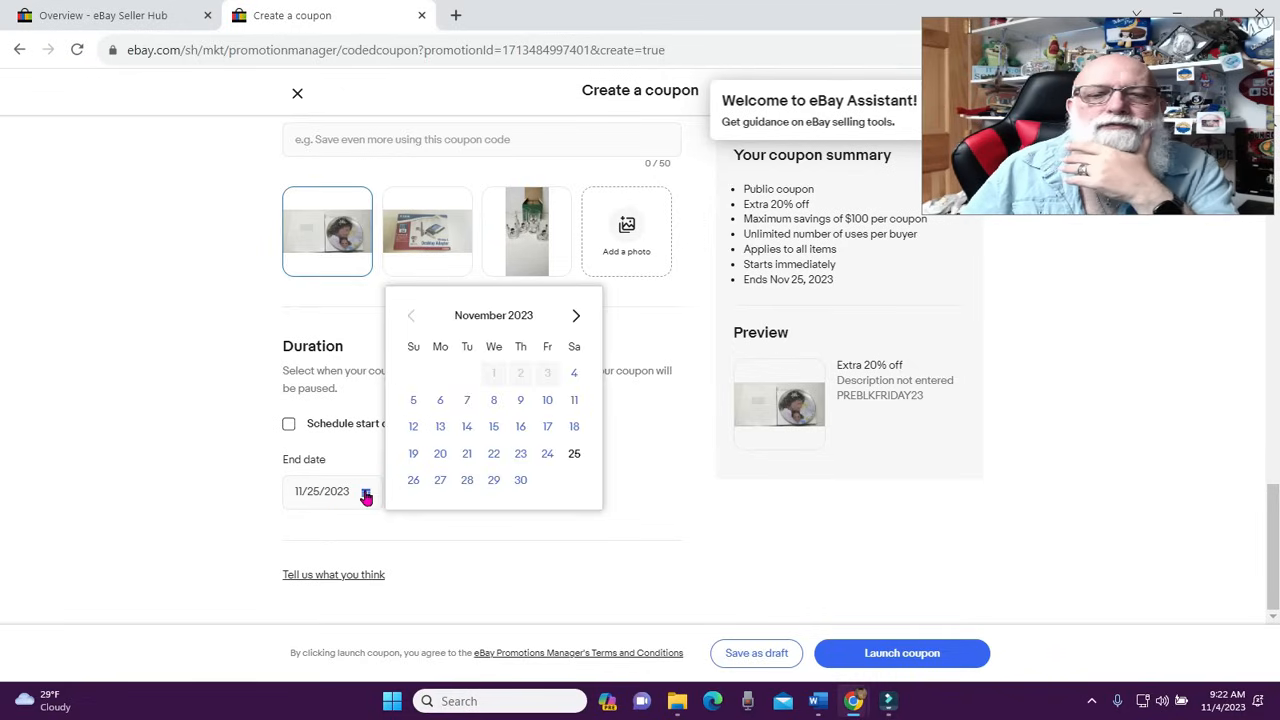
pyautogui.click(573, 373)
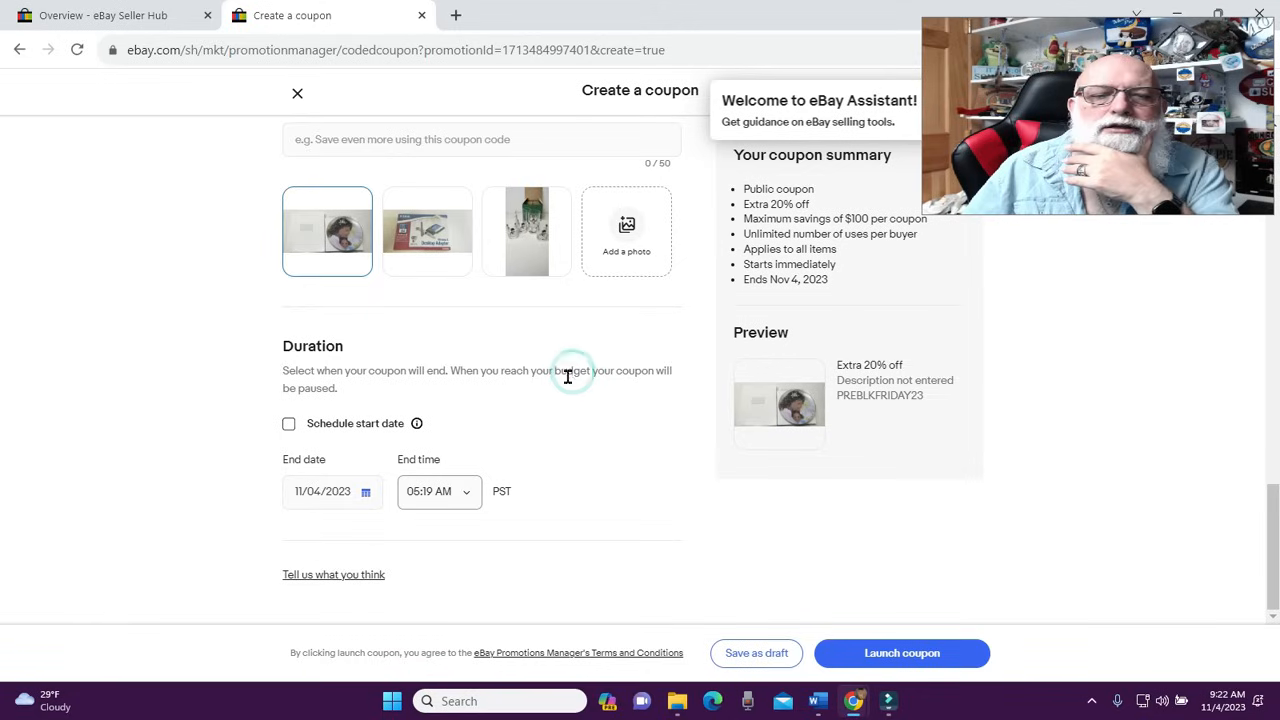
pyautogui.click(368, 492)
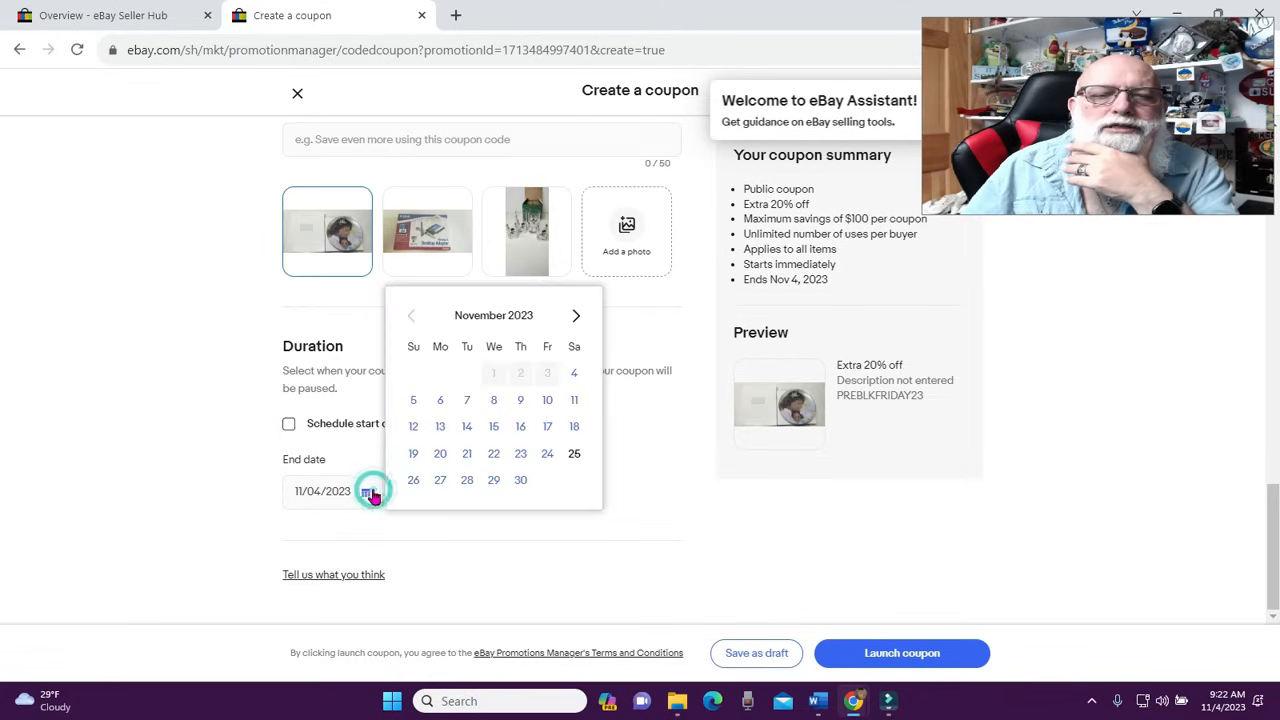
pyautogui.click(441, 404)
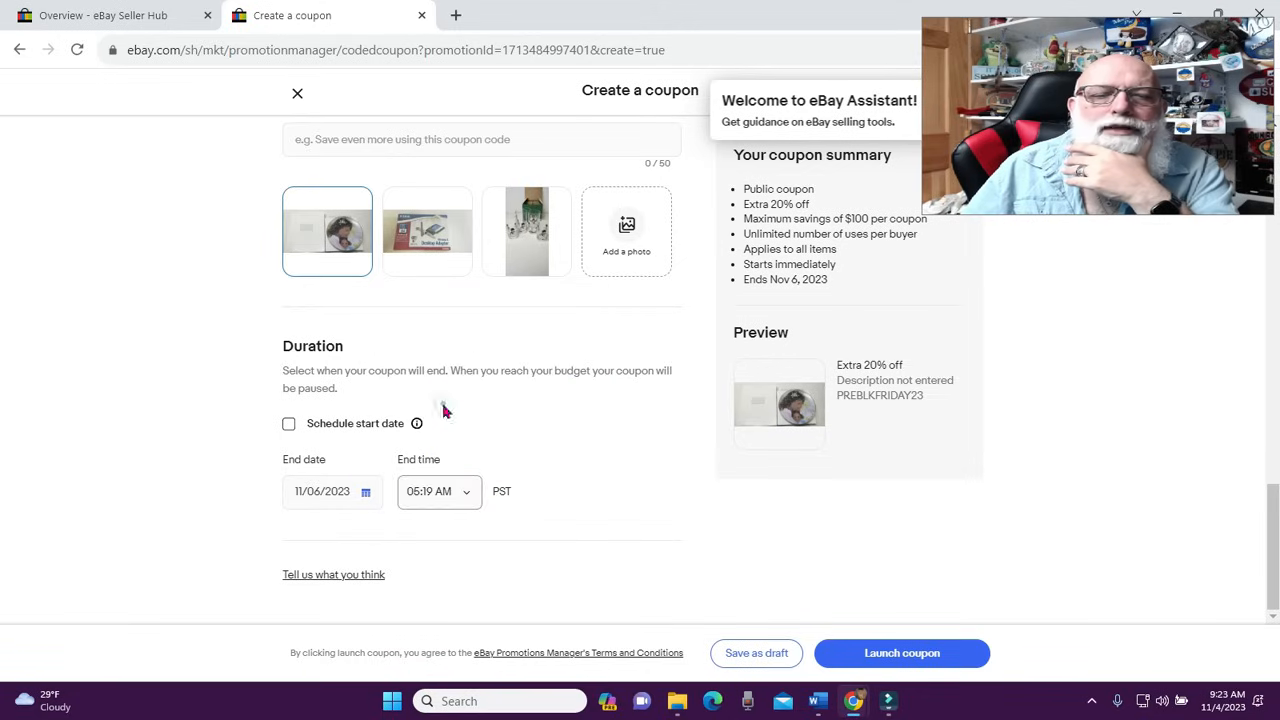
# Set the coupon's end time to 02:00 AM PST
pyautogui.click(468, 495)
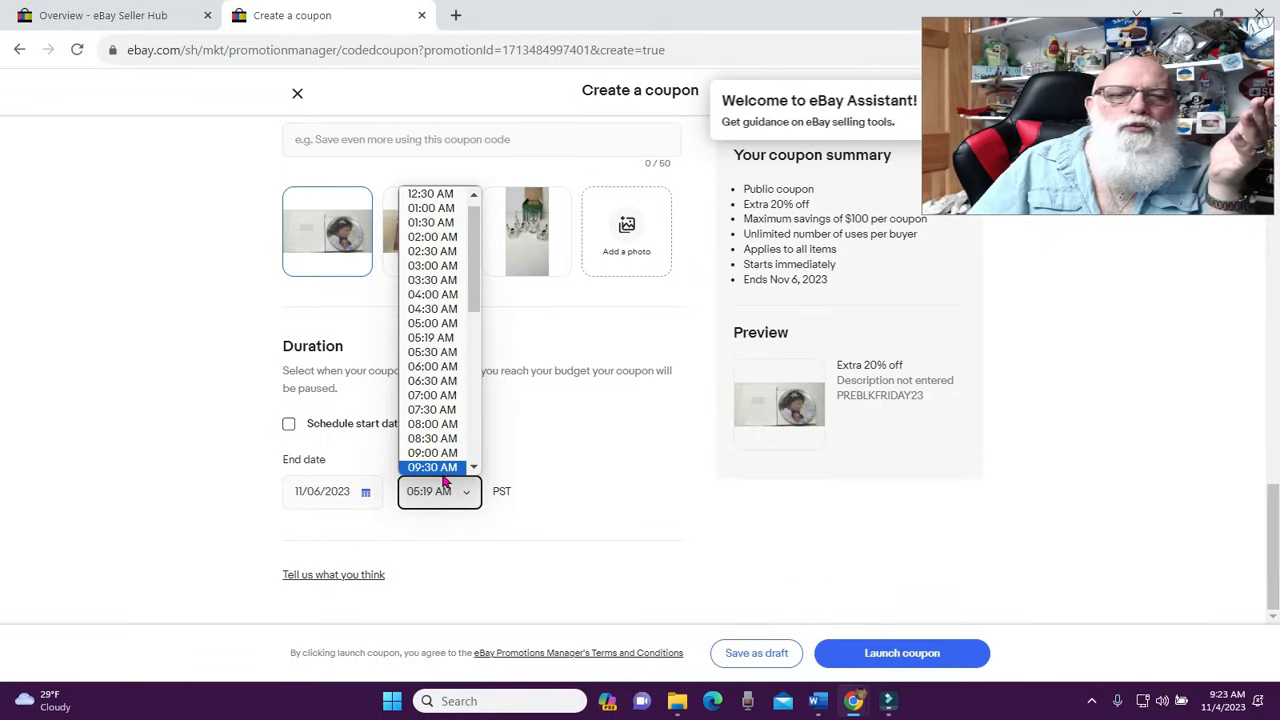
pyautogui.click(440, 466)
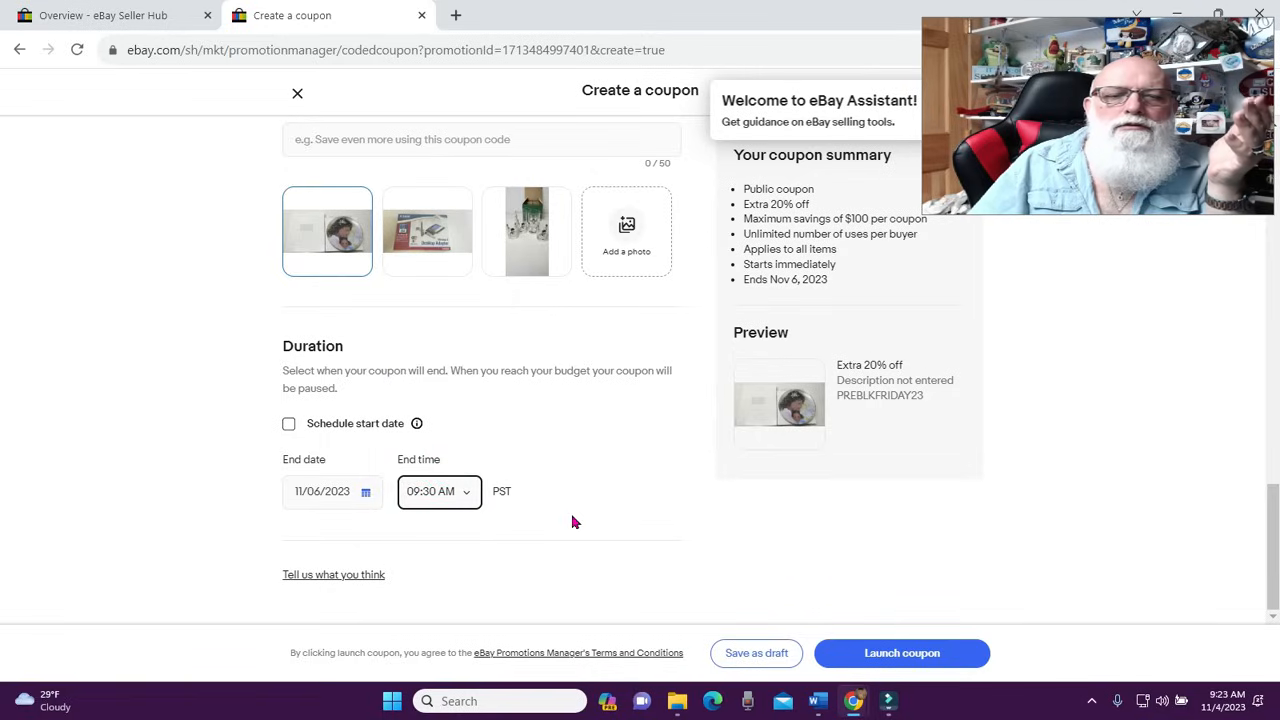
pyautogui.click(467, 491)
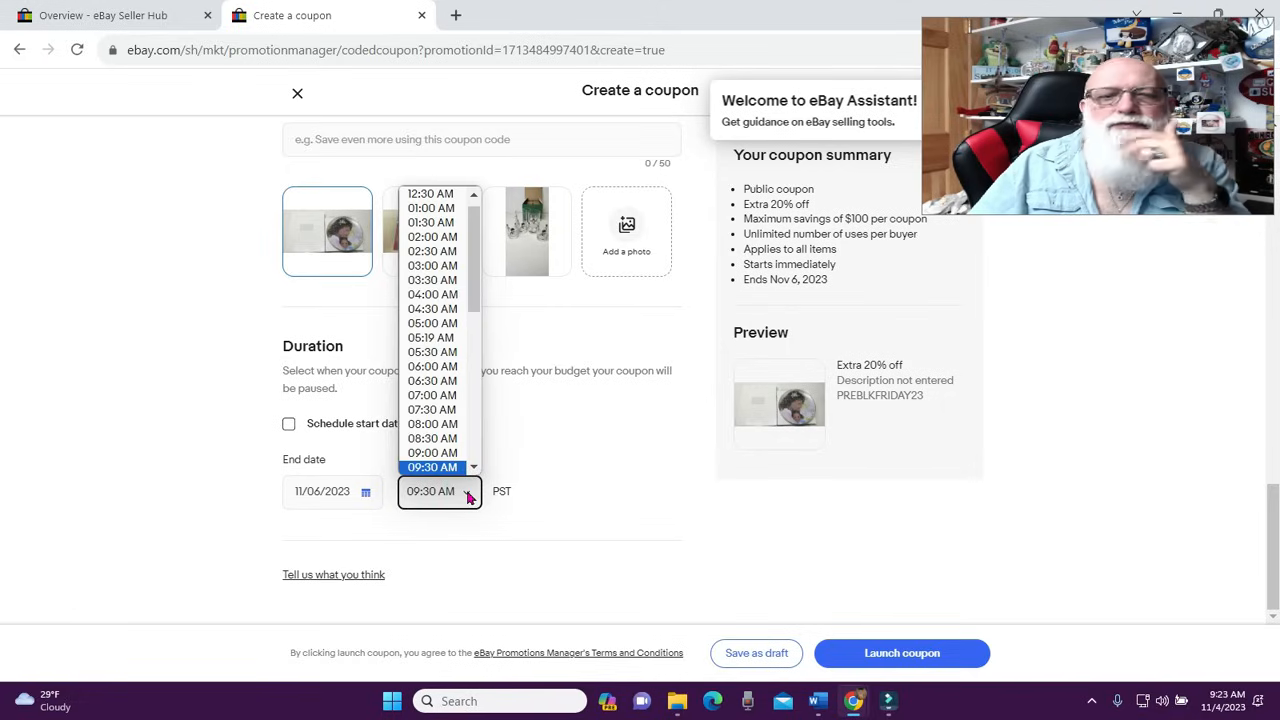
pyautogui.click(432, 325)
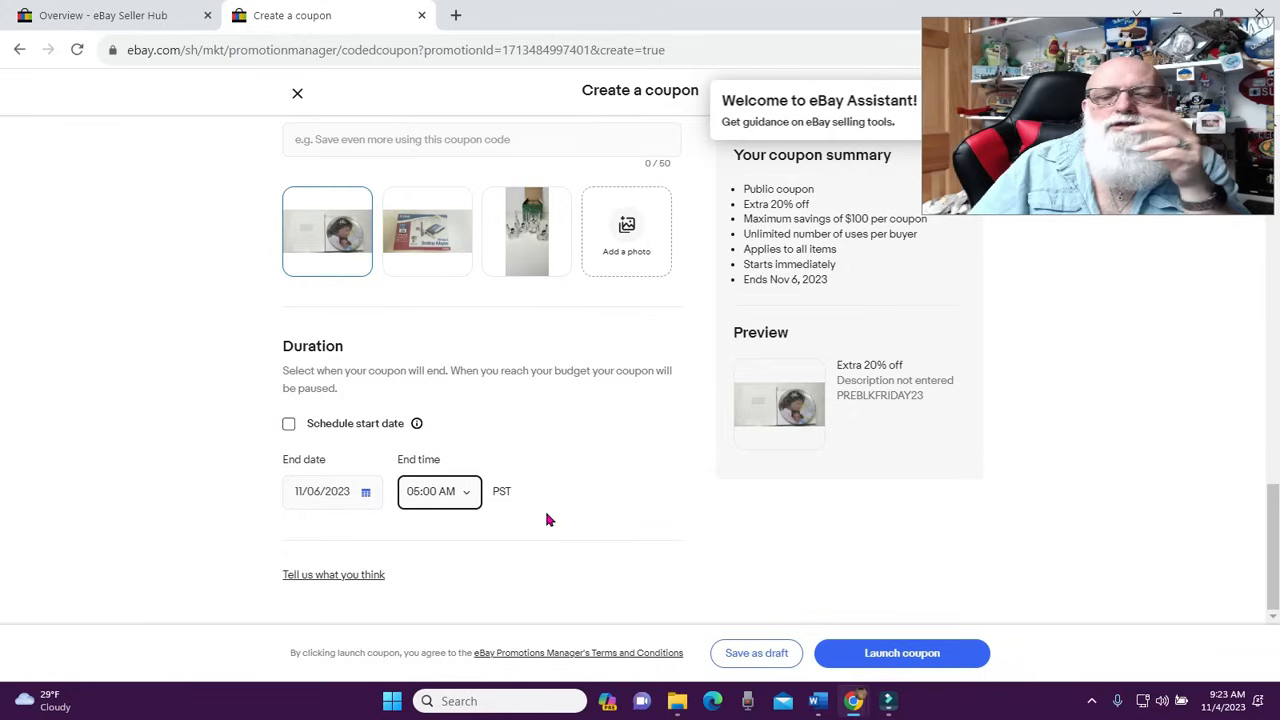
pyautogui.click(463, 497)
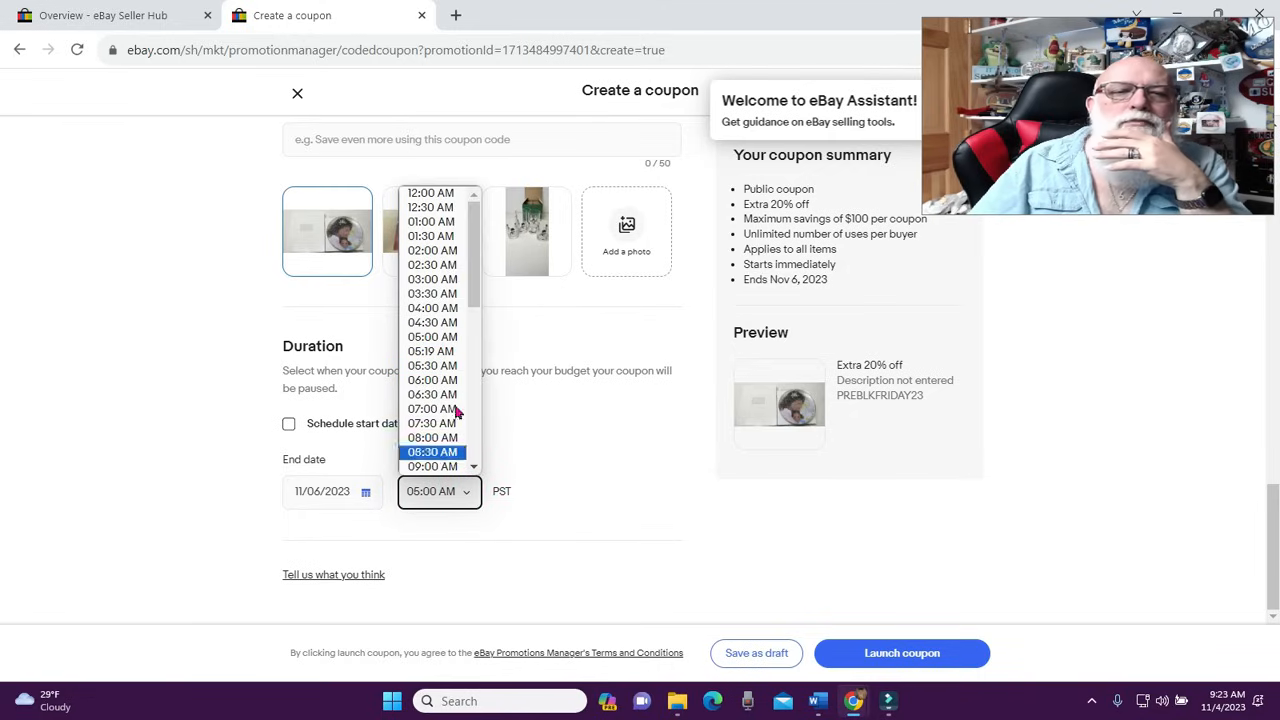
pyautogui.click(449, 251)
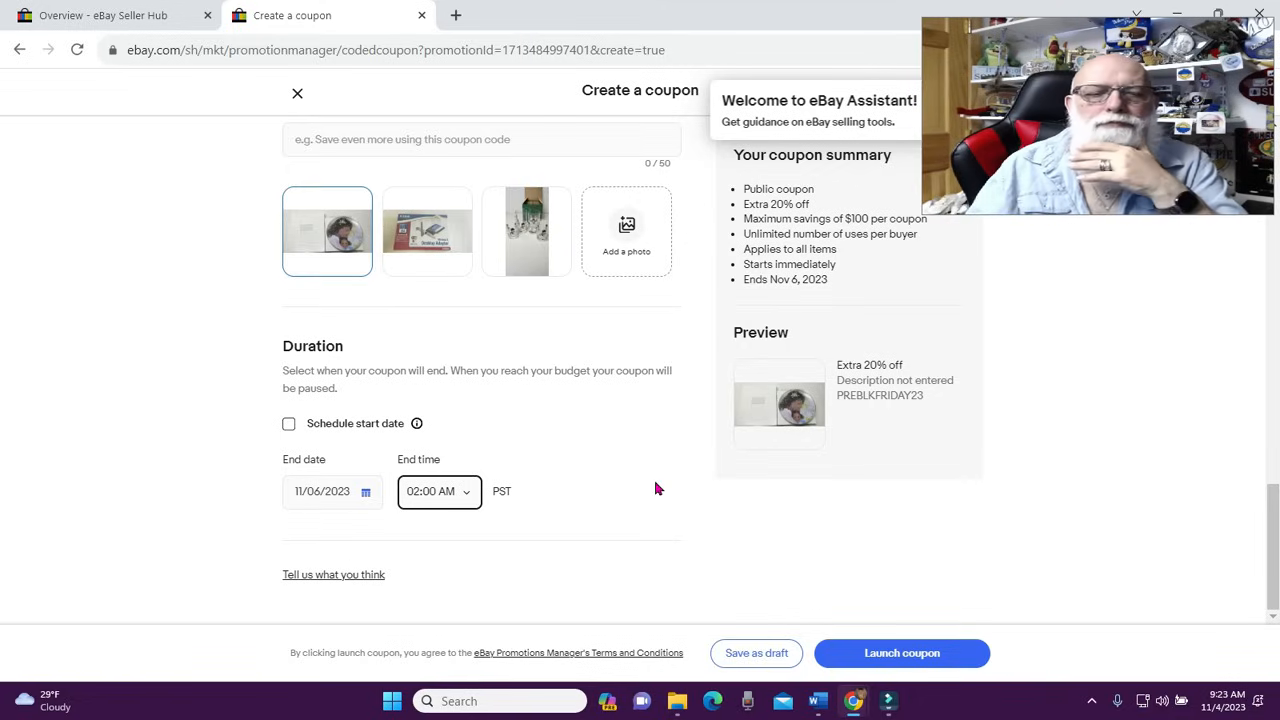
# Add the image "For eBay Store Kajun Roots Reseller" from the Logo folder inside Kajun Roots Video Files on the E: drive as the coupon photo
pyautogui.scroll(2, 575, 554)
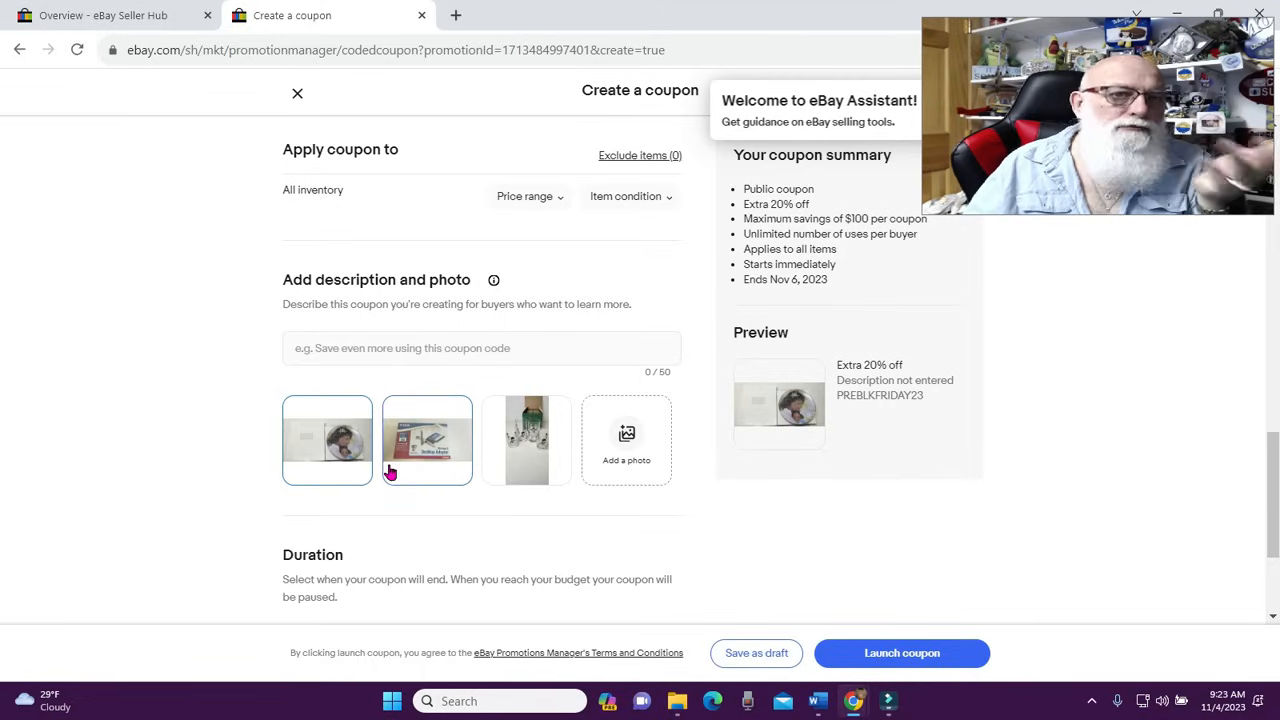
pyautogui.click(630, 450)
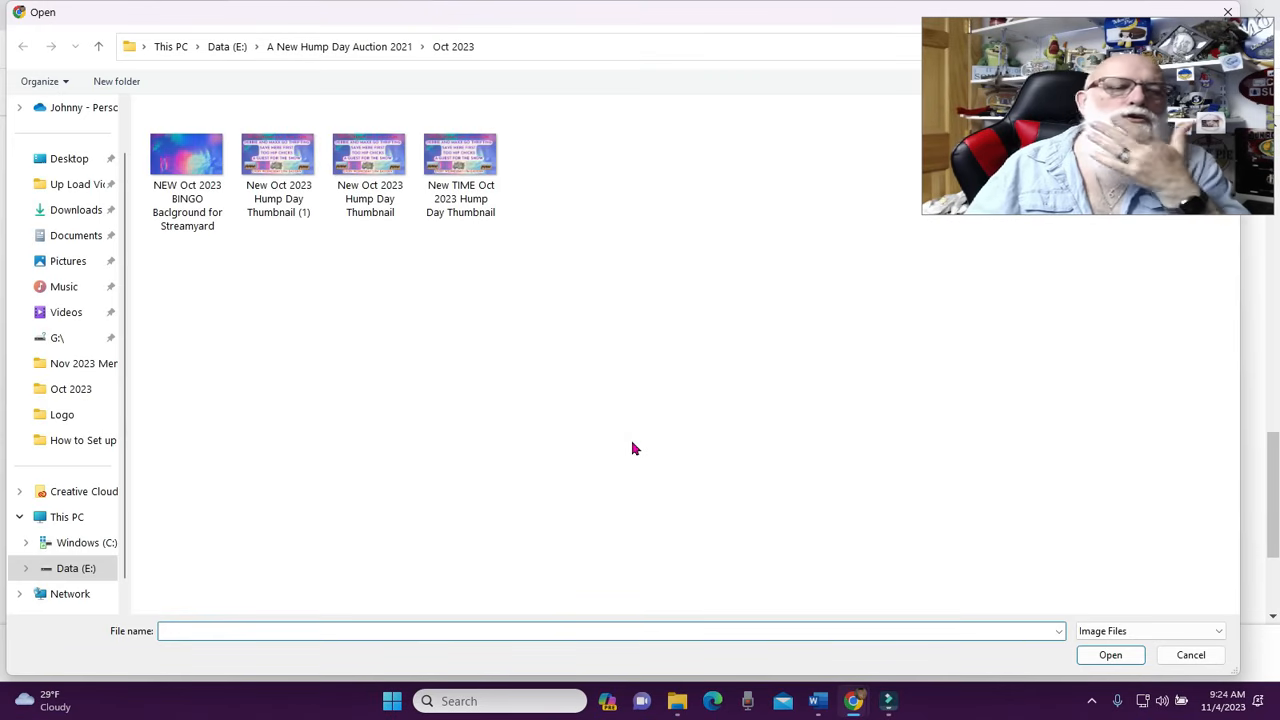
pyautogui.click(70, 568)
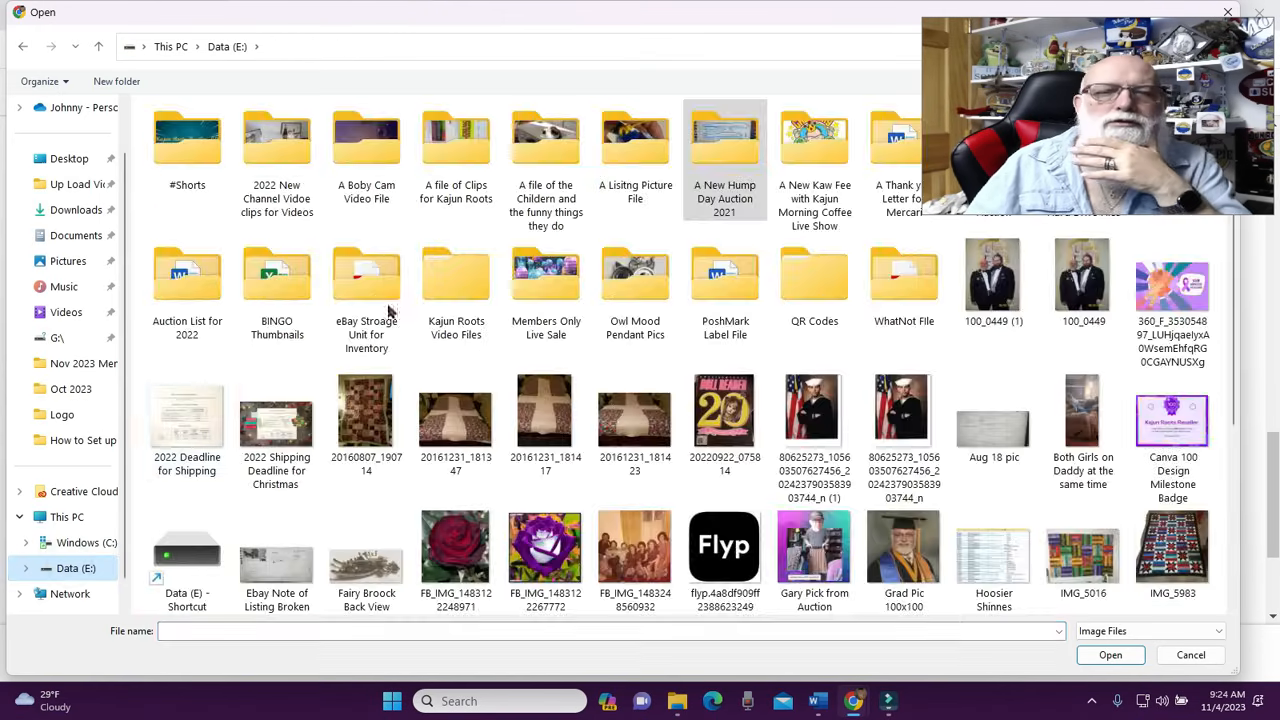
pyautogui.click(449, 297)
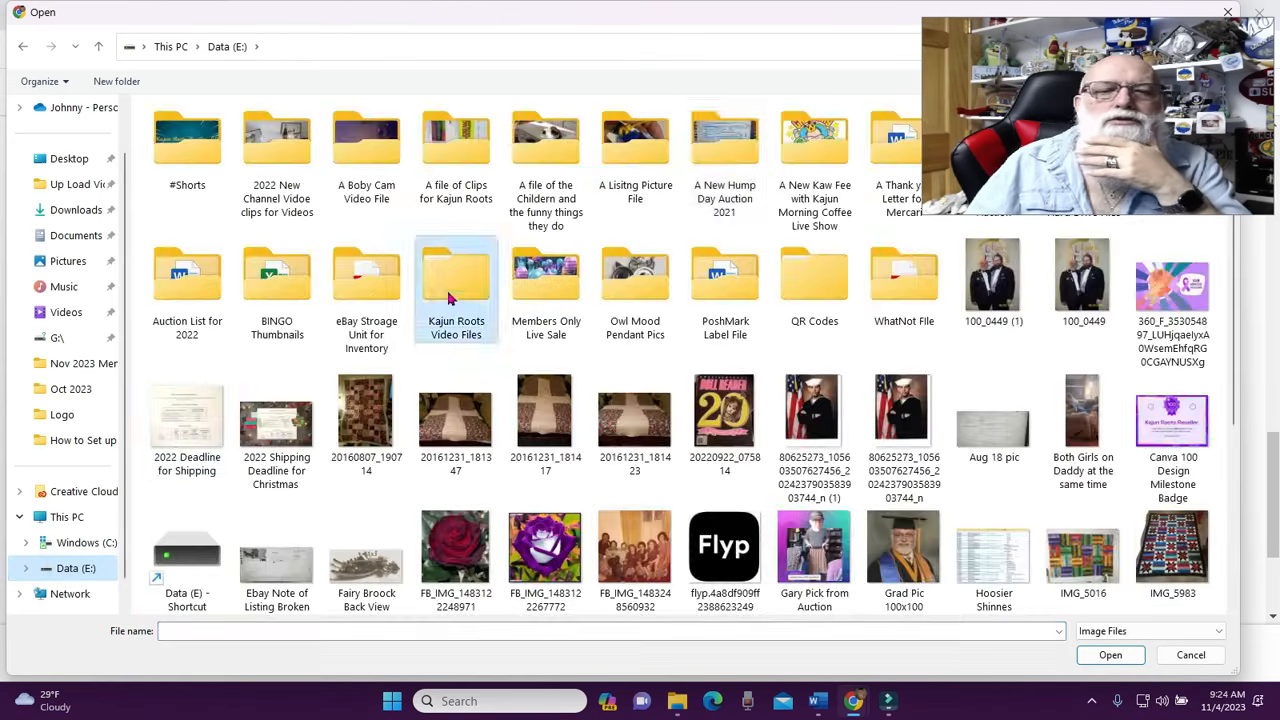
pyautogui.doubleClick(449, 297)
pyautogui.doubleClick(296, 133)
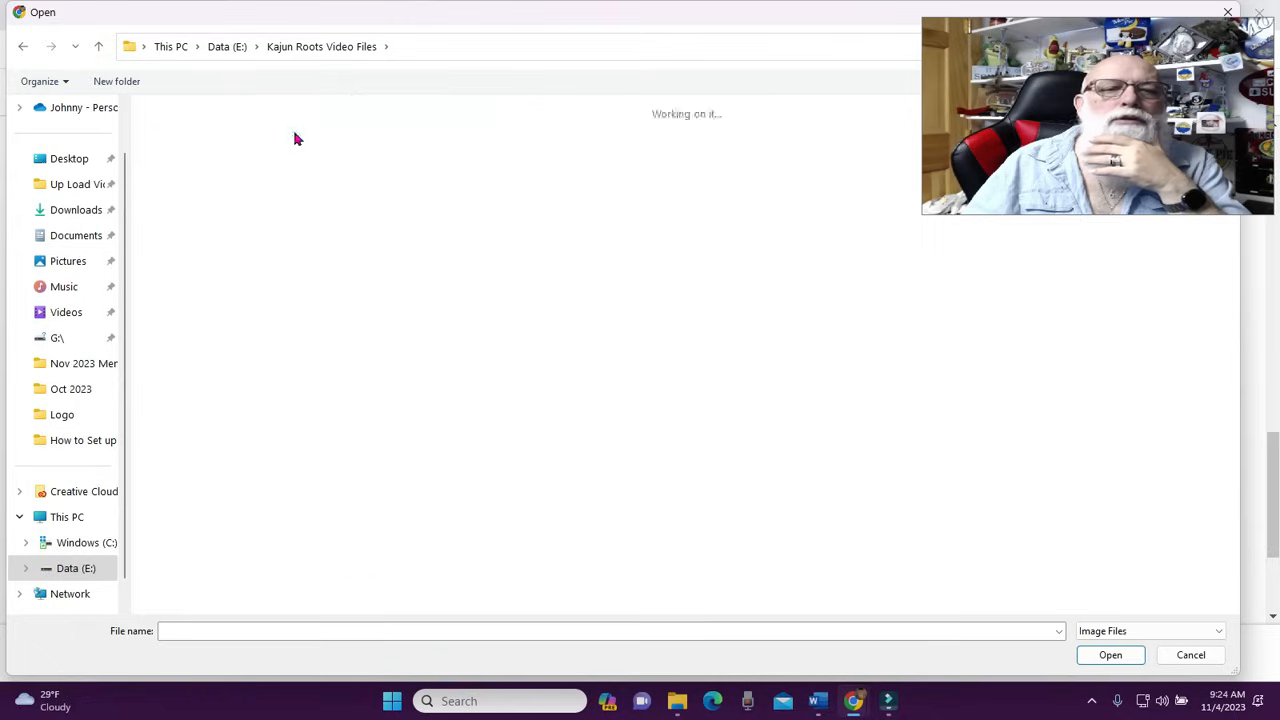
pyautogui.doubleClick(751, 130)
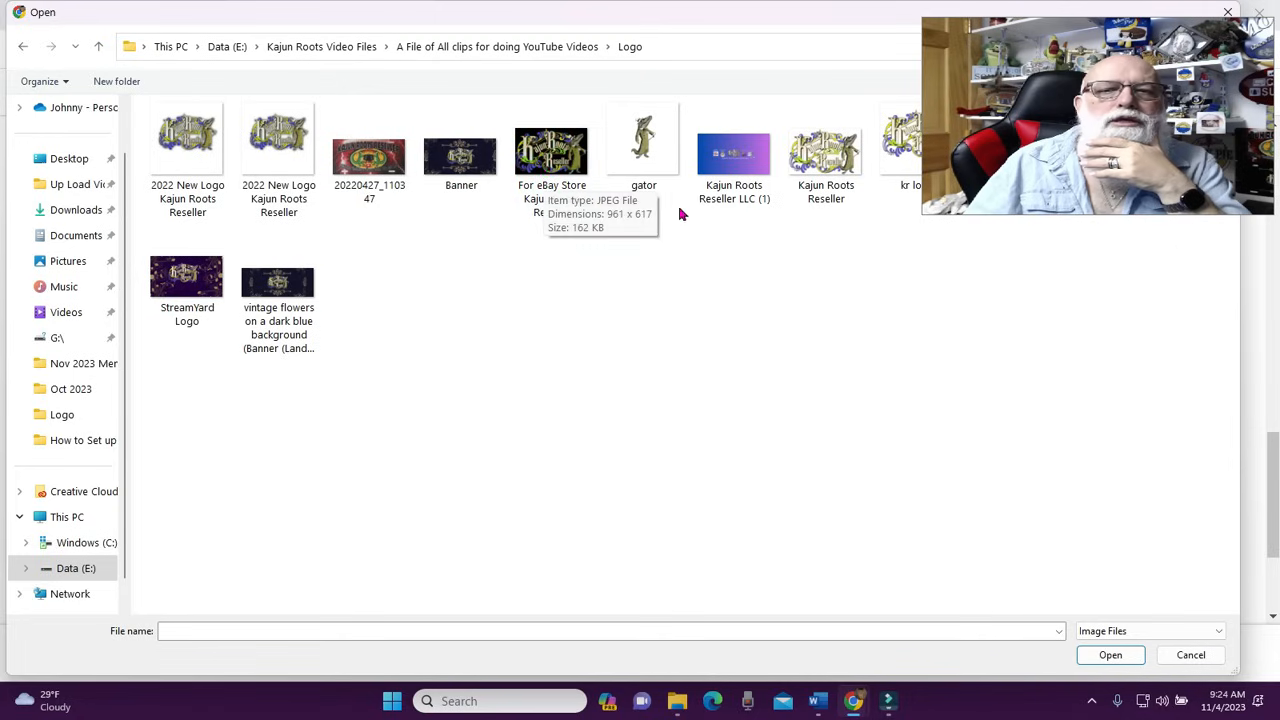
pyautogui.moveTo(1073, 139); pyautogui.dragTo(1044, 336)
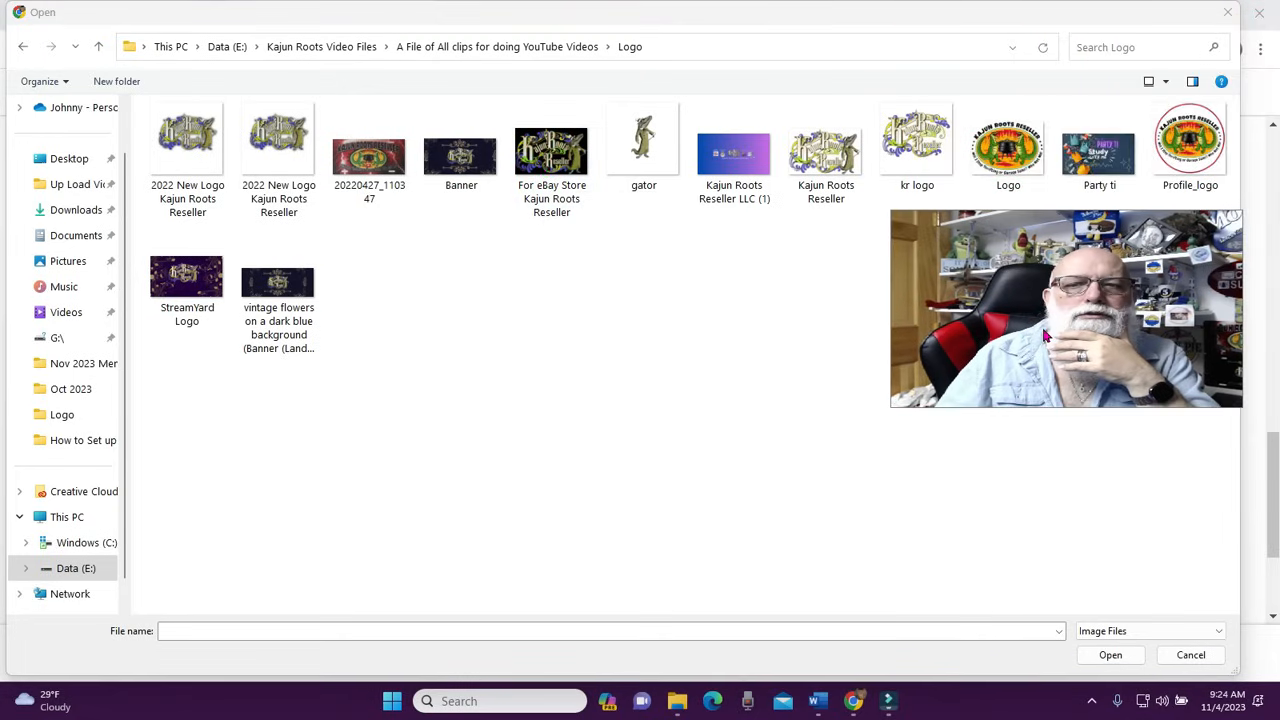
pyautogui.doubleClick(549, 158)
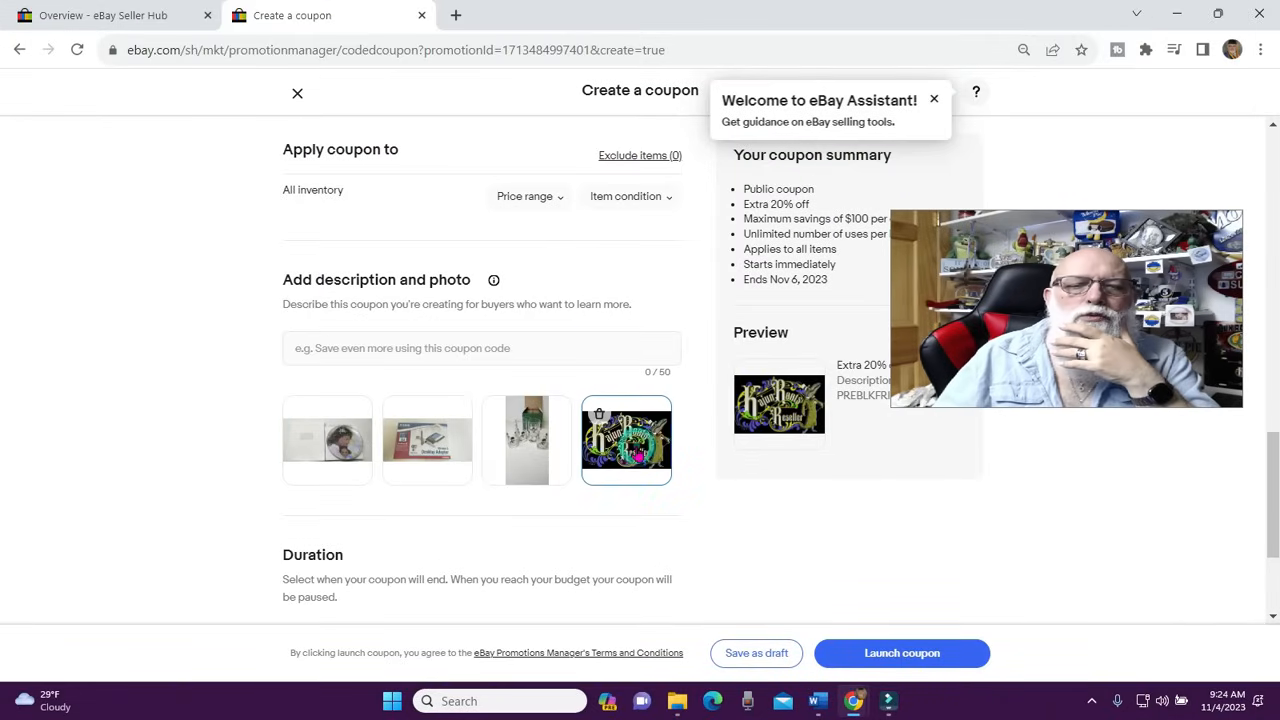
# Replace the uploaded coupon photo with the second "2022 New Logo Kajun Roots Reseller" image
pyautogui.click(599, 414)
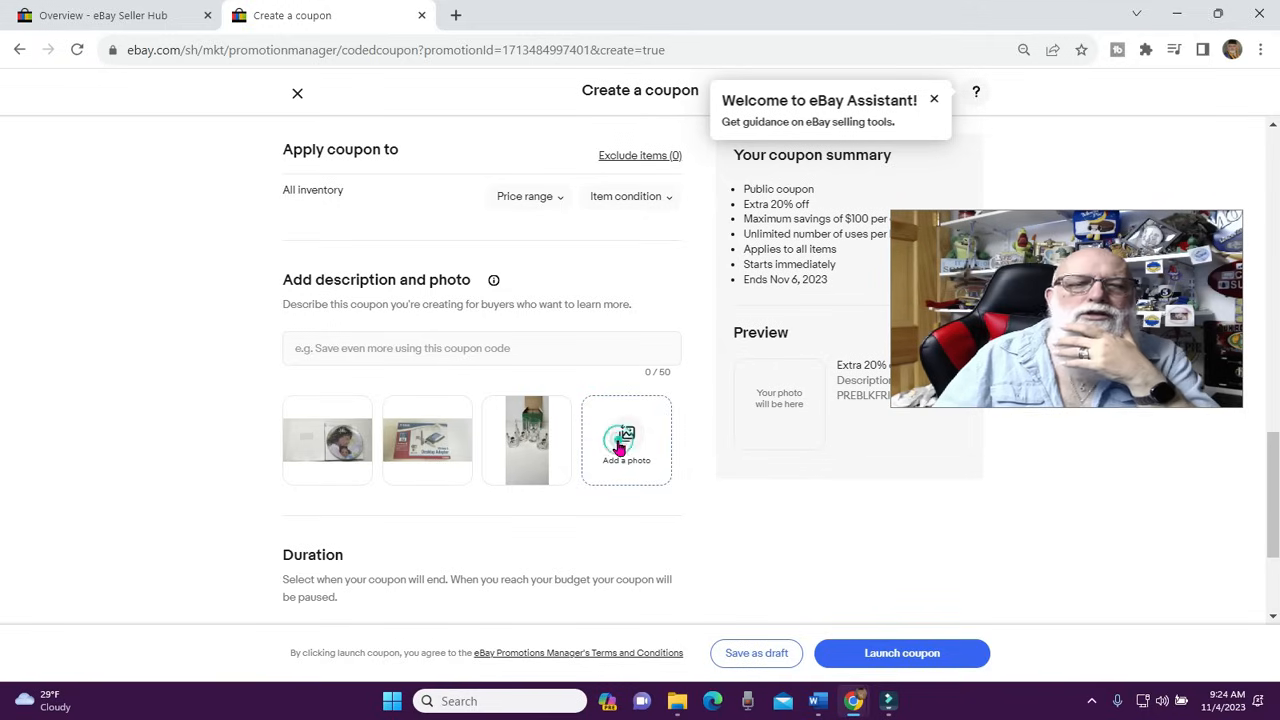
pyautogui.click(278, 148)
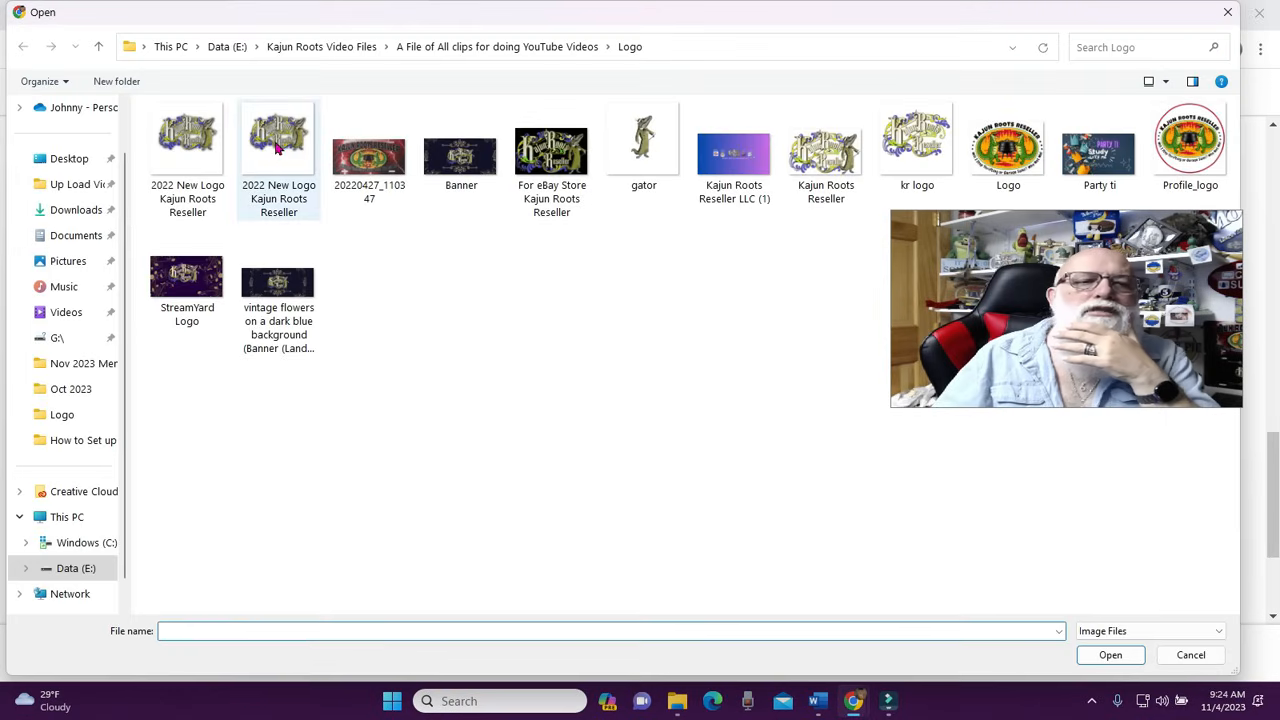
pyautogui.doubleClick(278, 148)
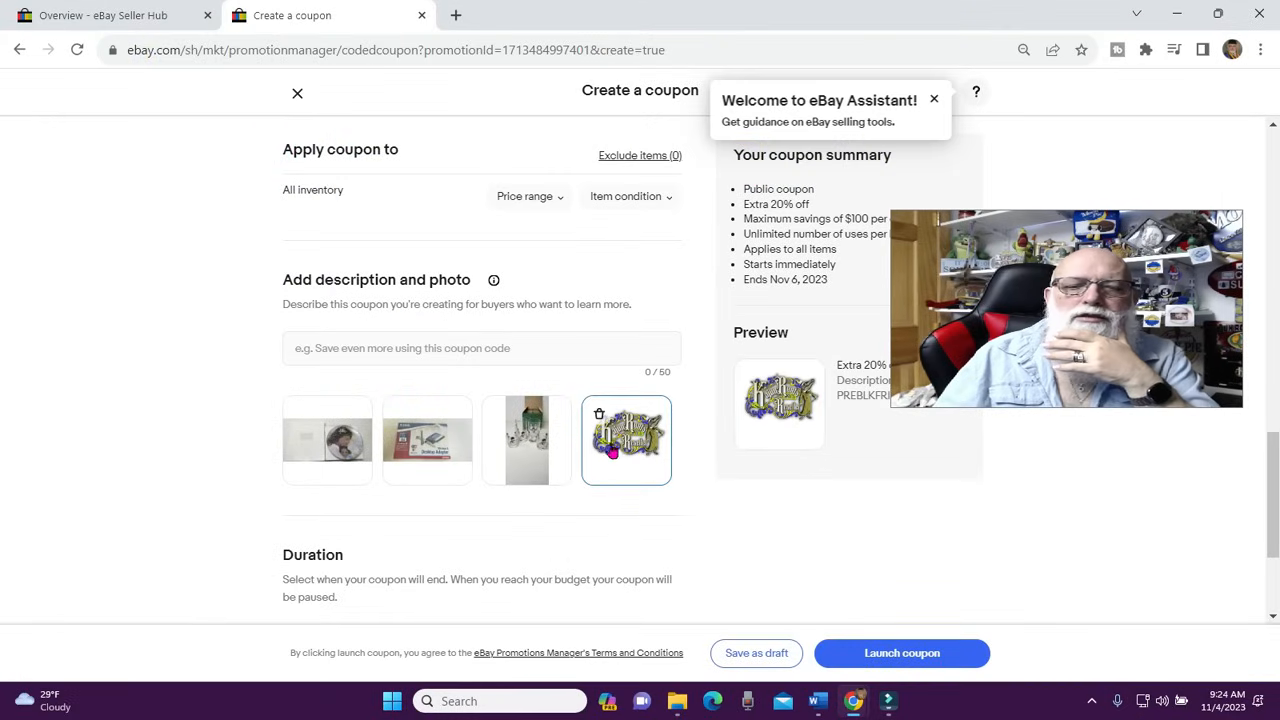
# Remove the uploaded logo and set "For eBay Store Kajun Roots Reseller" as the coupon photo
pyautogui.click(599, 414)
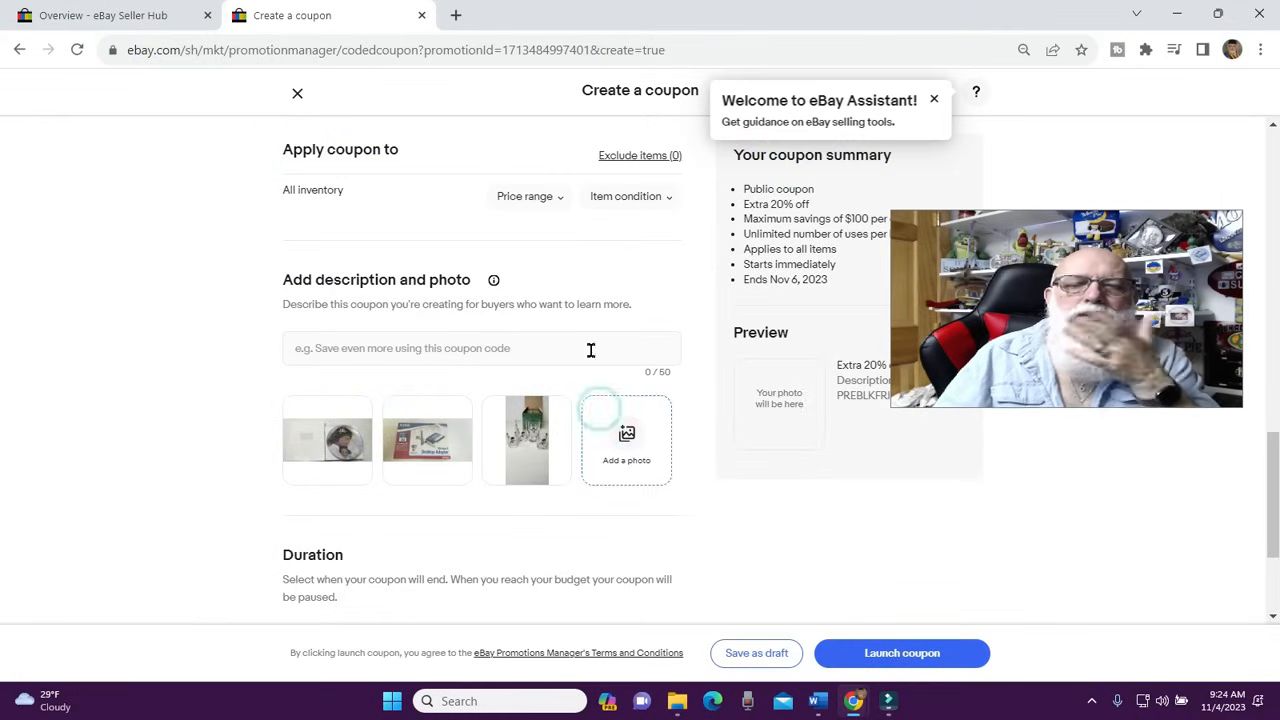
pyautogui.click(634, 434)
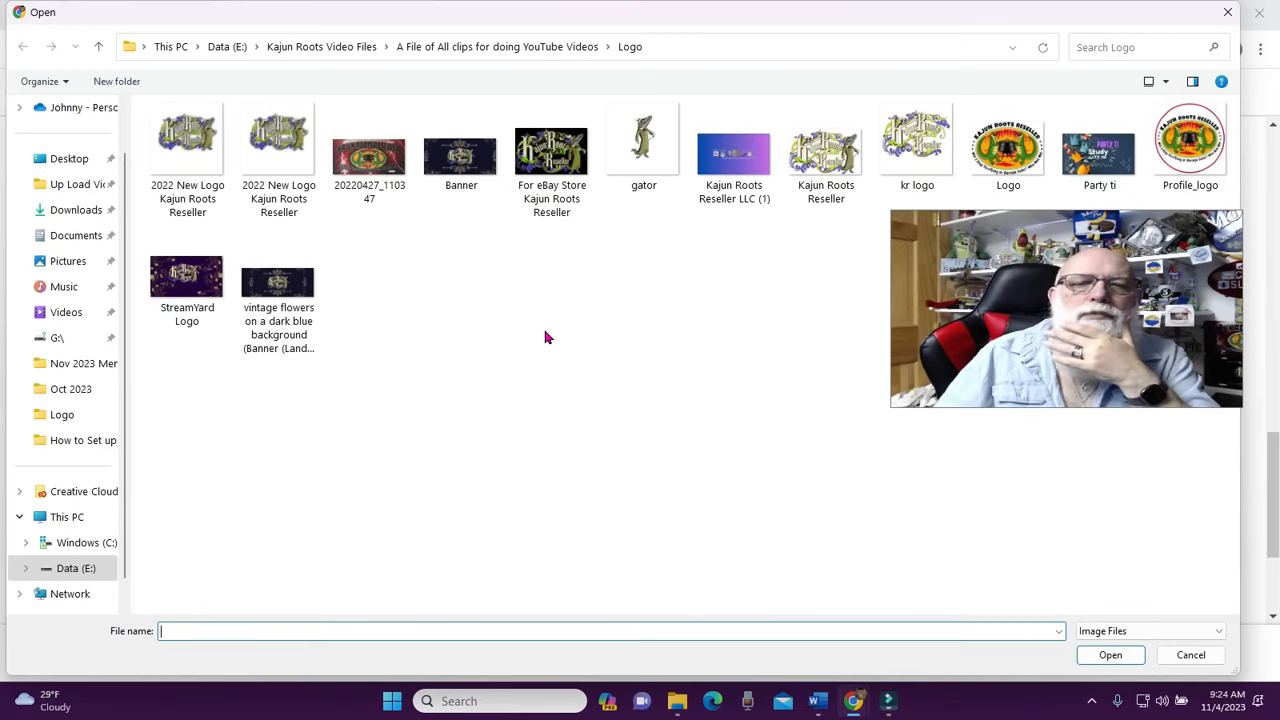
pyautogui.click(550, 168)
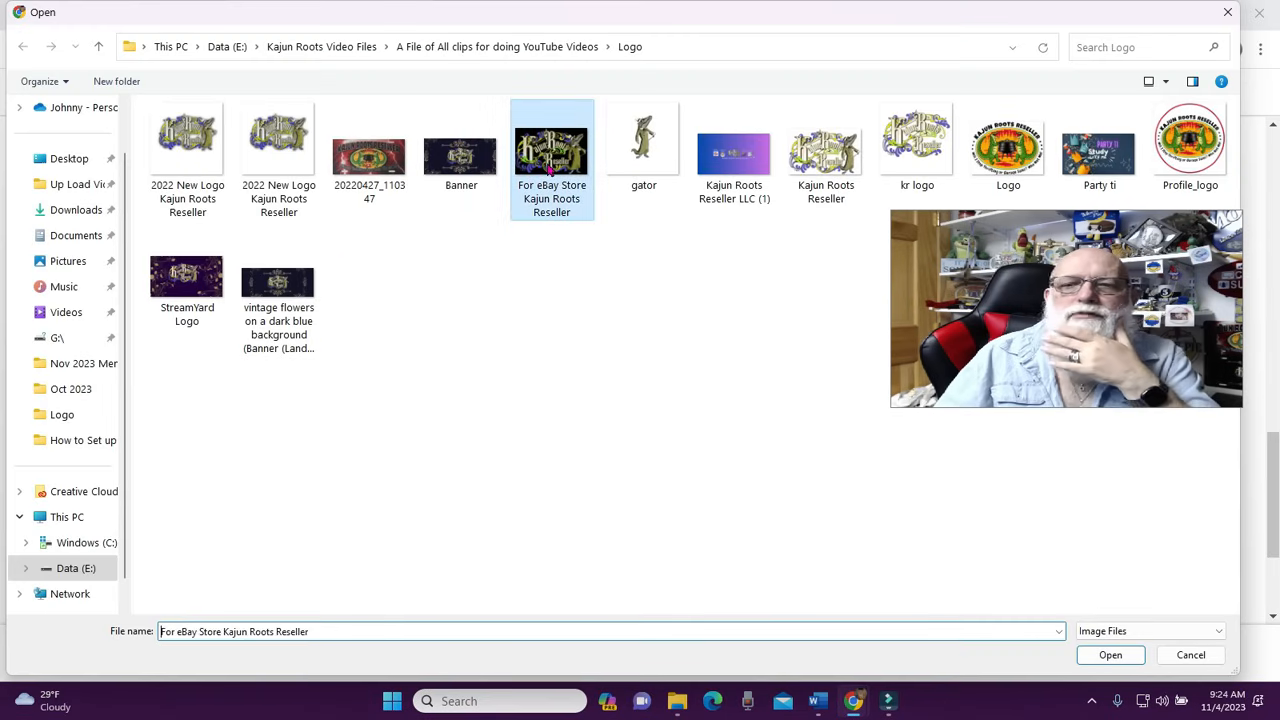
pyautogui.doubleClick(550, 155)
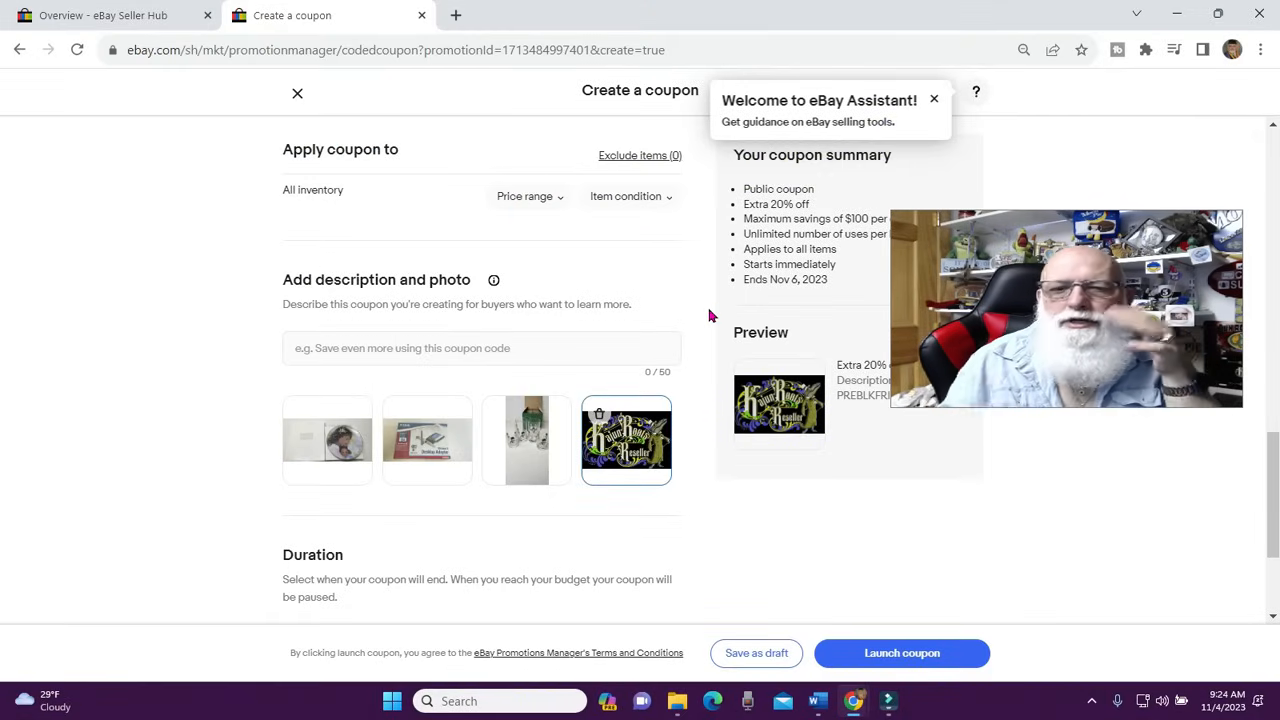
pyautogui.click(794, 563)
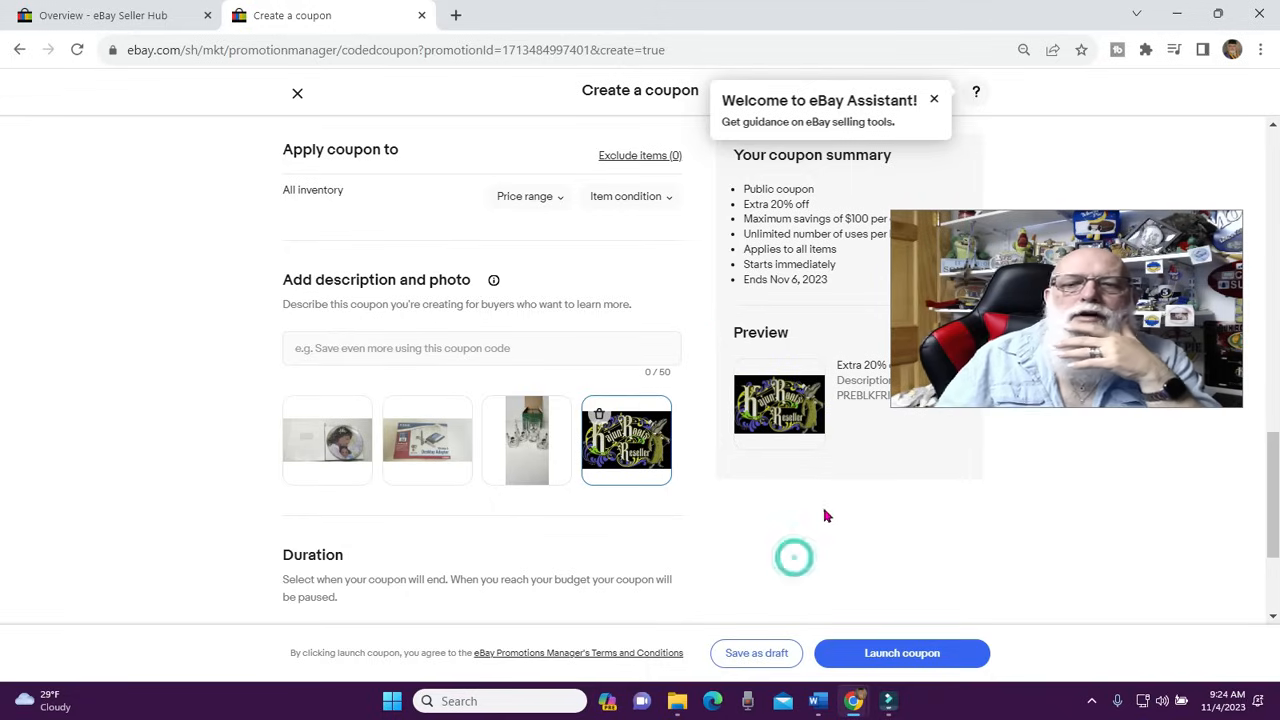
# Review the coupon from its start, checking the code, offer name, private or public choice and discount type
pyautogui.scroll(8, 598, 468)
pyautogui.scroll(5, 599, 470)
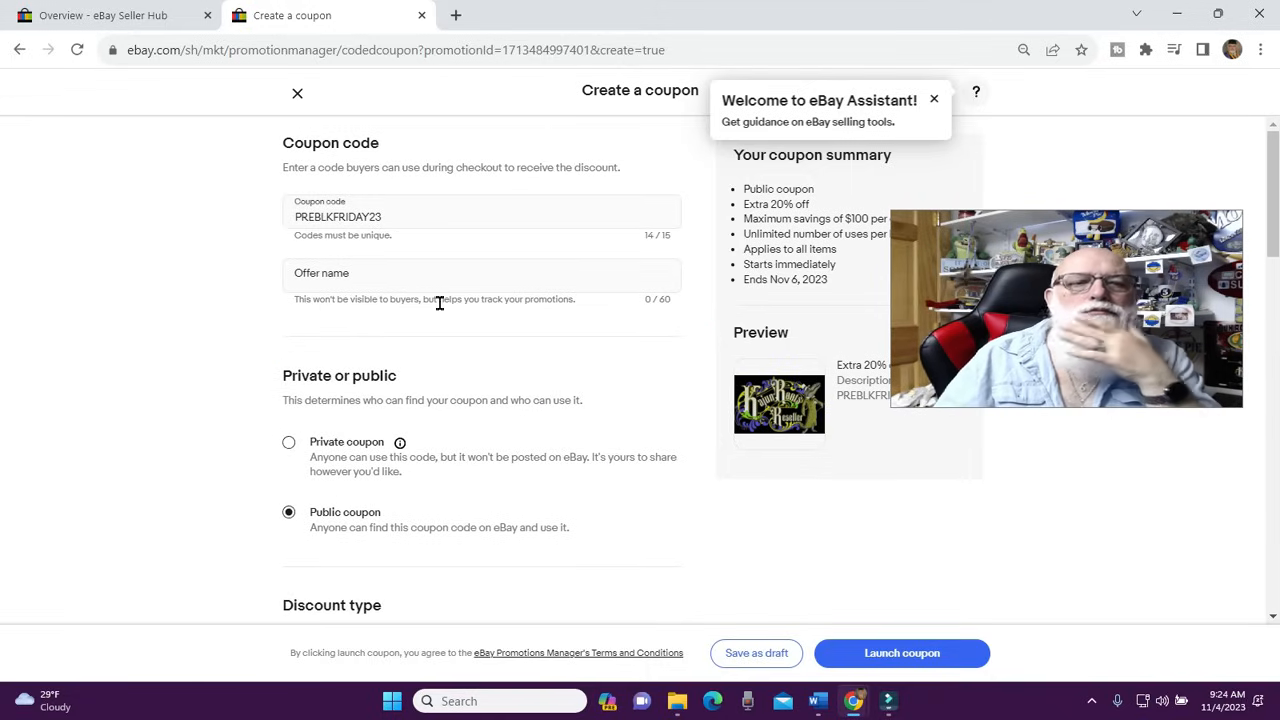
pyautogui.scroll(-1, 431, 338)
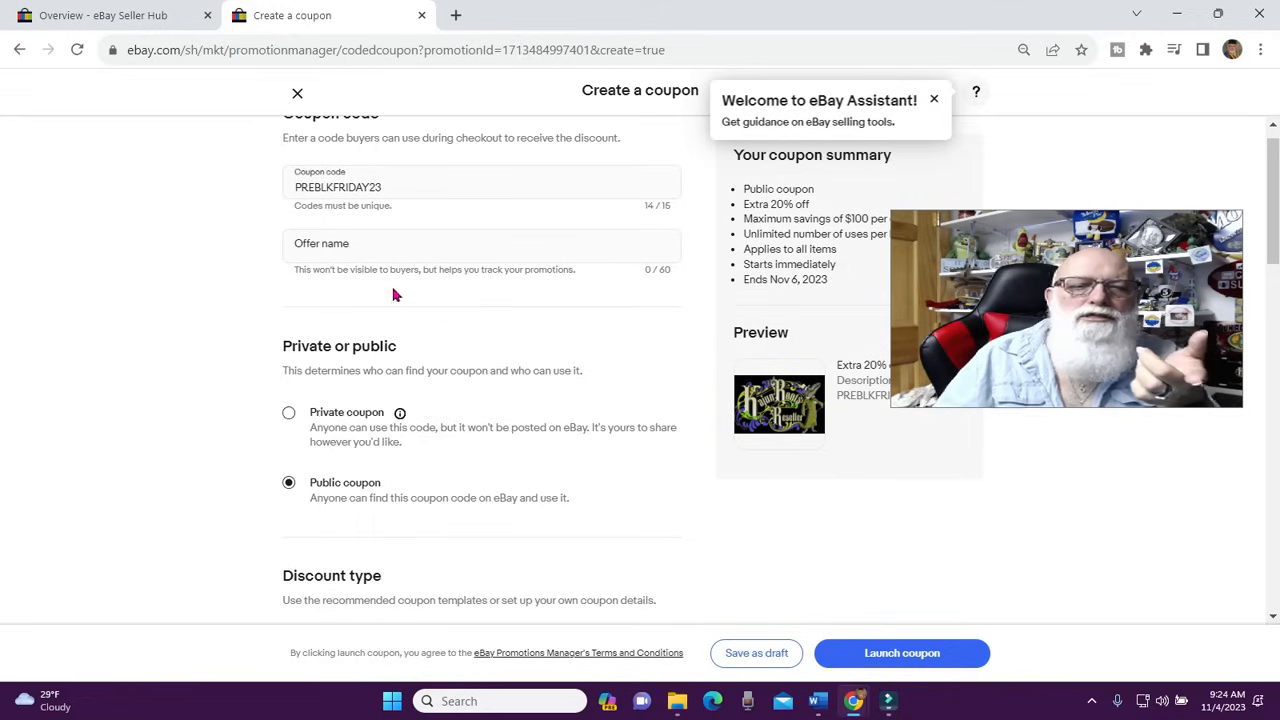
pyautogui.scroll(-1, 543, 287)
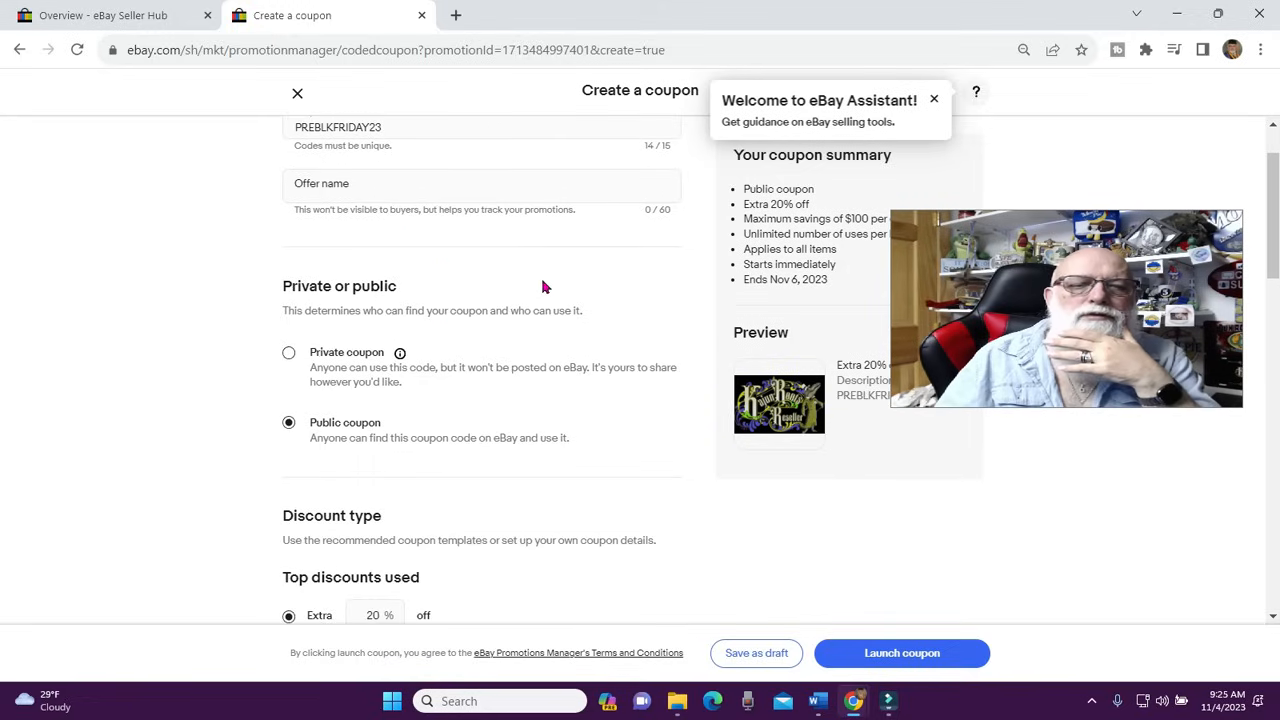
pyautogui.scroll(-2, 468, 425)
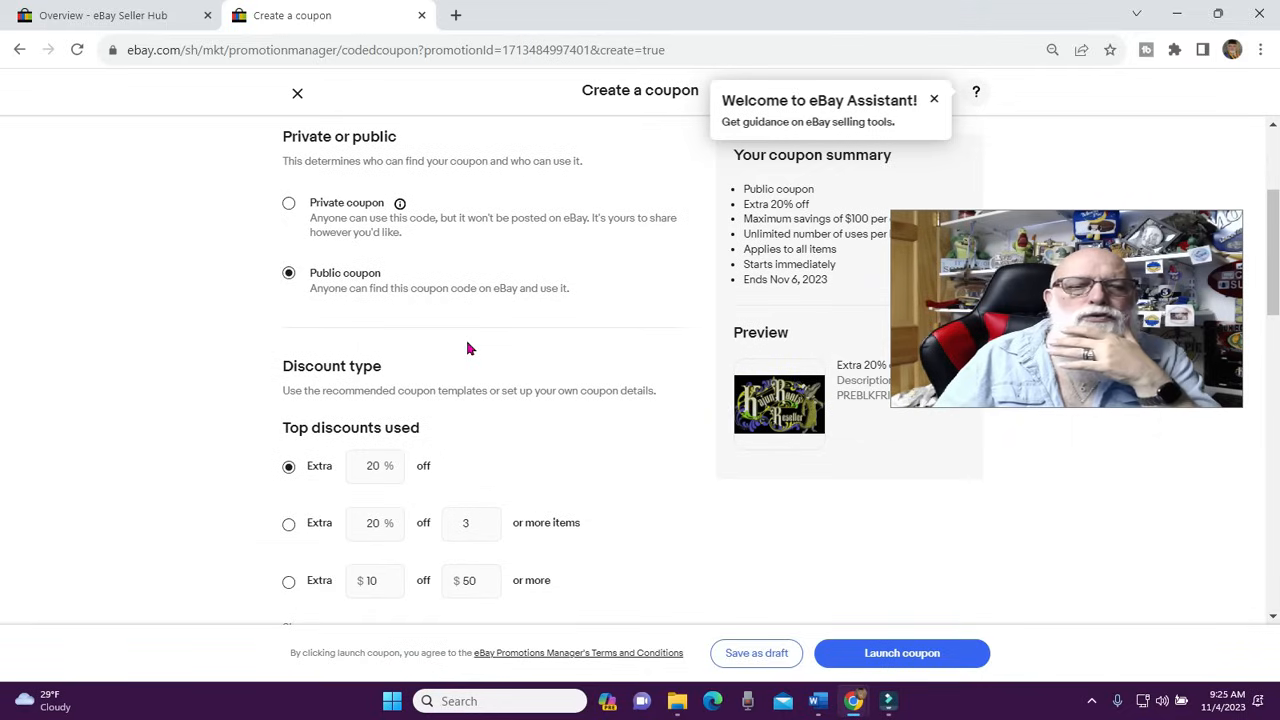
pyautogui.scroll(-2, 467, 348)
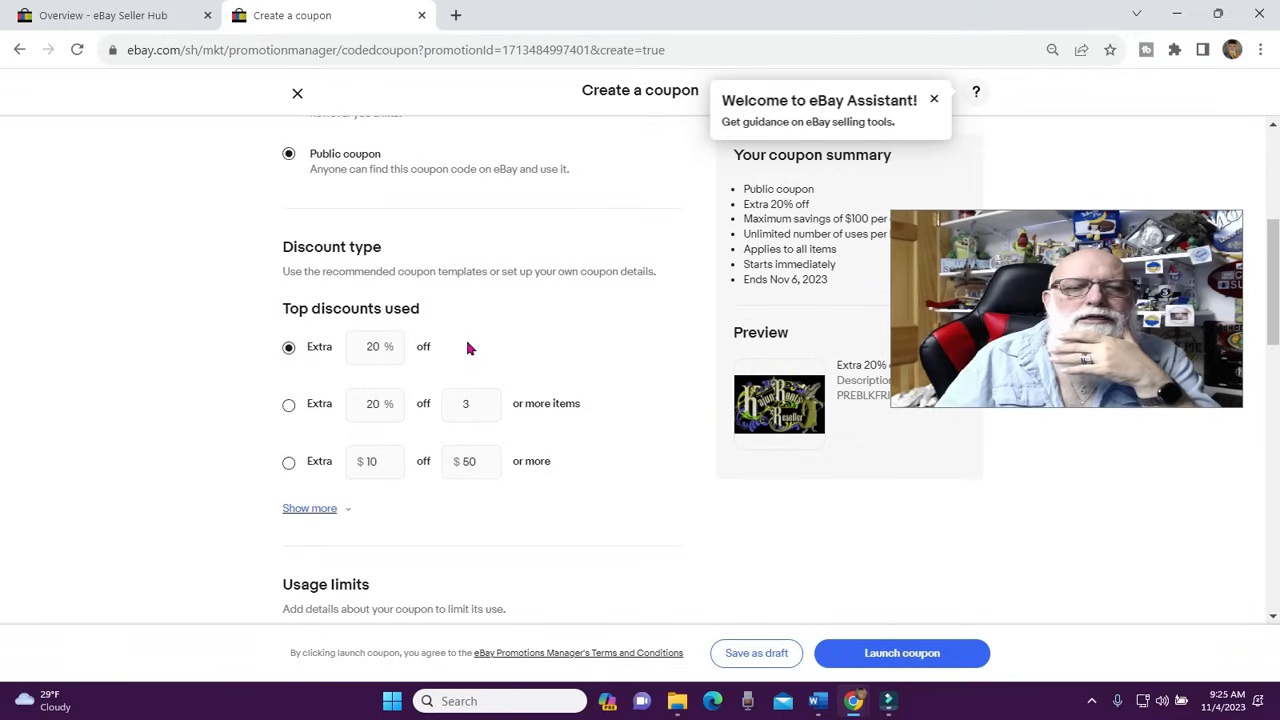
pyautogui.scroll(-3, 467, 348)
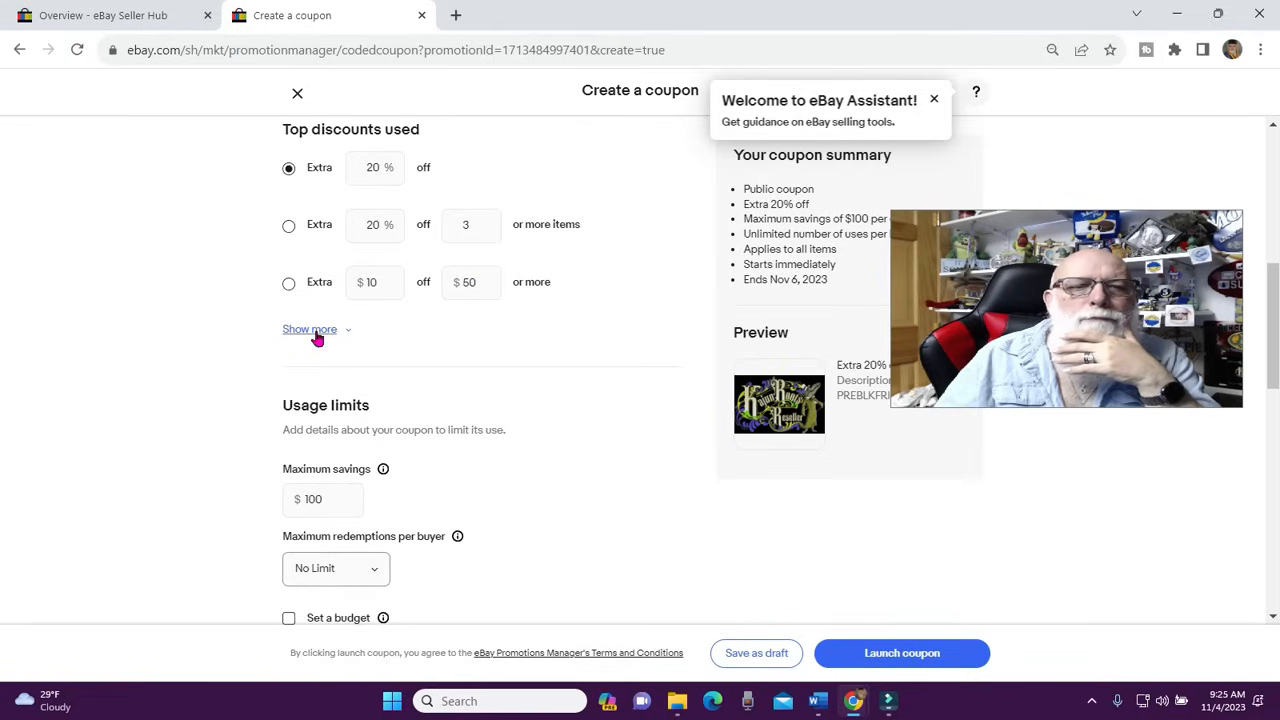
# Expand the full list of discount types and examine the additional offer templates, including buy-and-get and dollar-off options
pyautogui.click(316, 331)
pyautogui.scroll(-4, 488, 384)
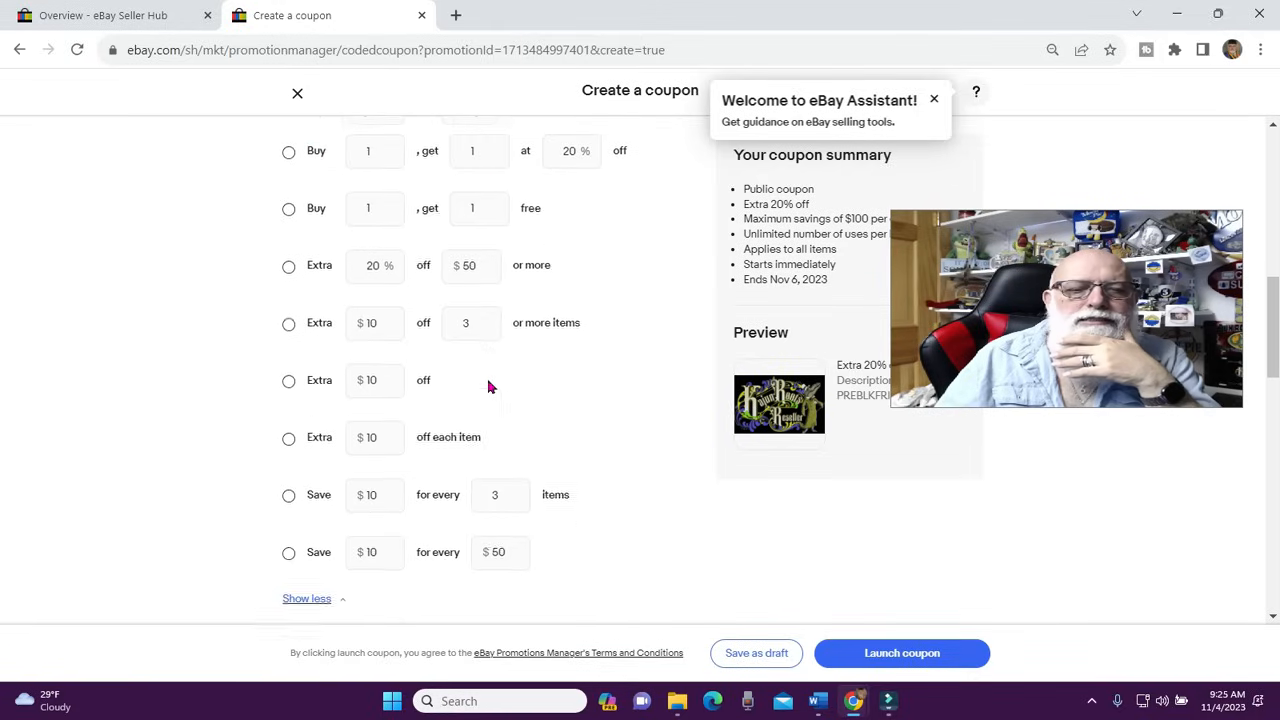
pyautogui.scroll(-3, 490, 388)
pyautogui.scroll(-7, 345, 368)
pyautogui.scroll(8, 549, 417)
pyautogui.scroll(-6, 549, 417)
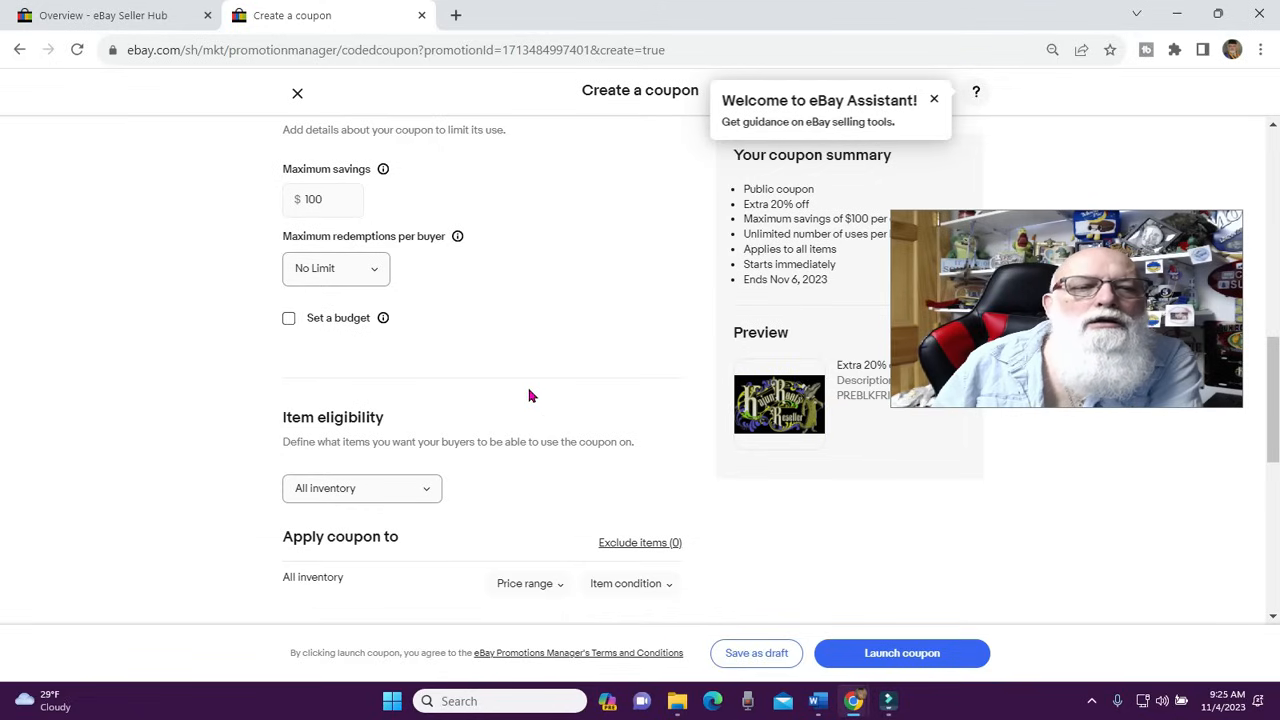
# Enable the $1000 coupon budget and read the explanations for budget, maximum savings and maximum redemptions per buyer
pyautogui.scroll(3, 530, 396)
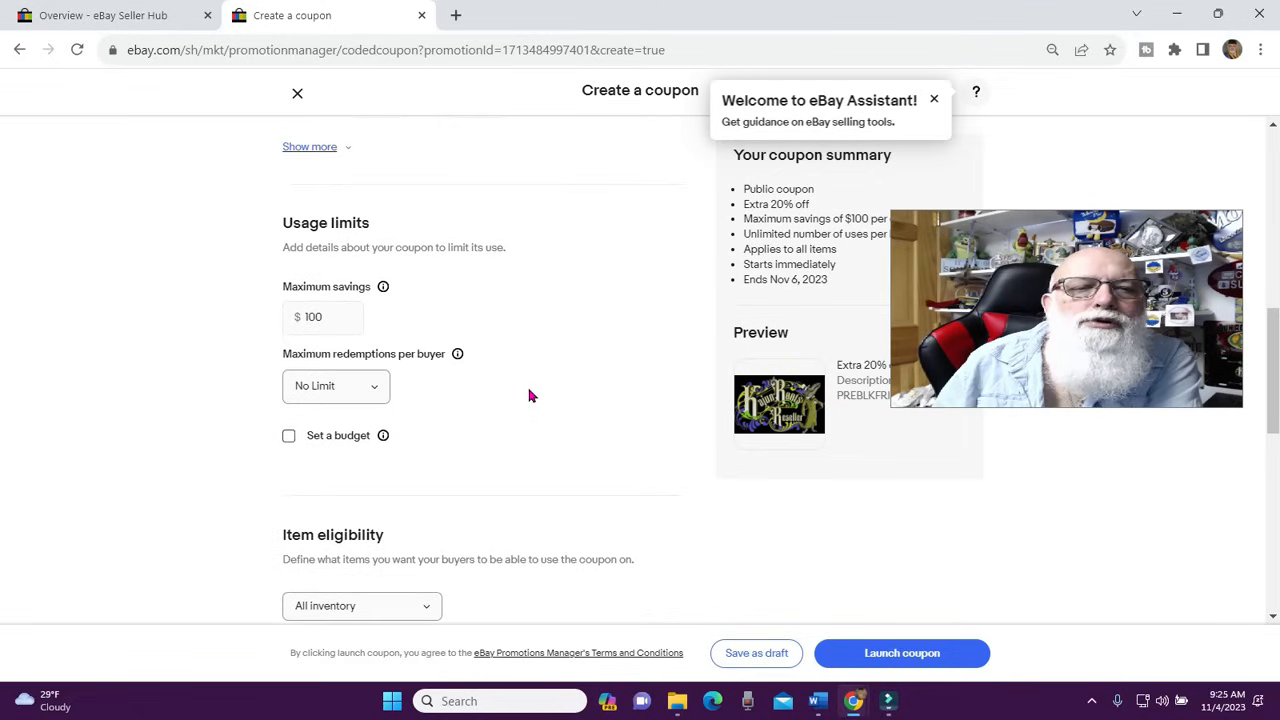
pyautogui.scroll(6, 530, 396)
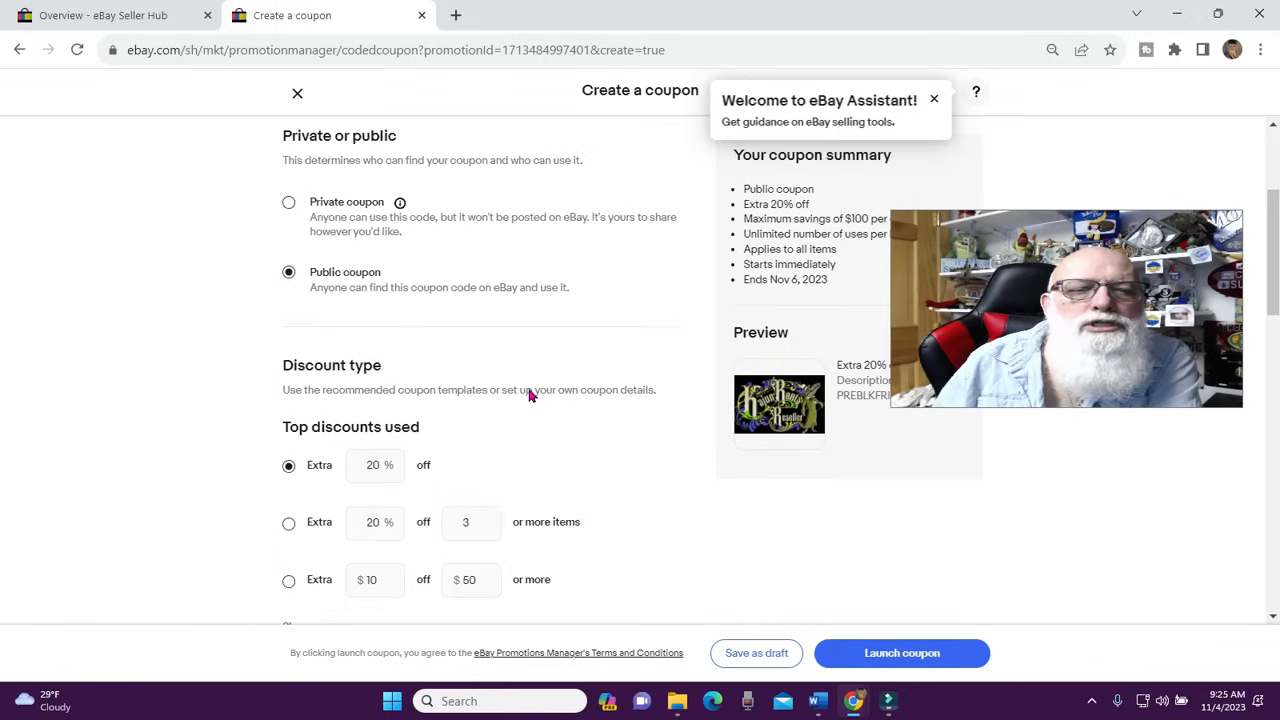
pyautogui.scroll(4, 528, 388)
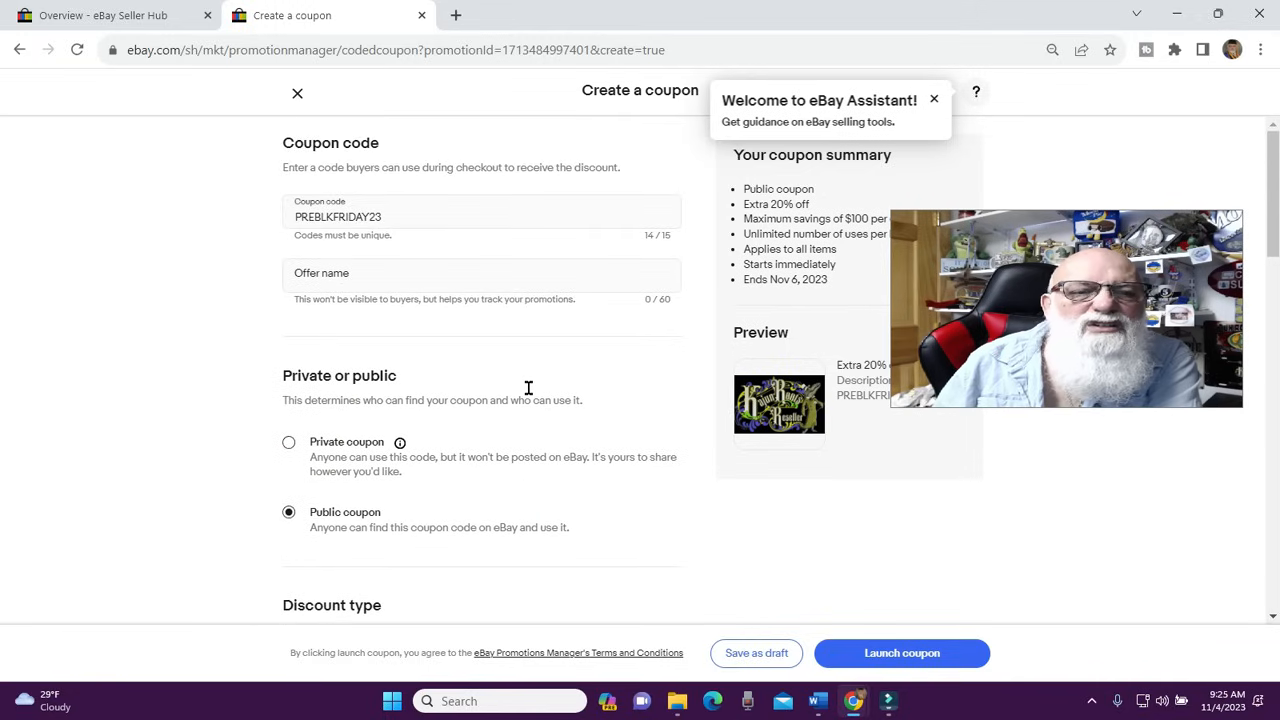
pyautogui.scroll(-3, 528, 388)
pyautogui.scroll(-7, 530, 396)
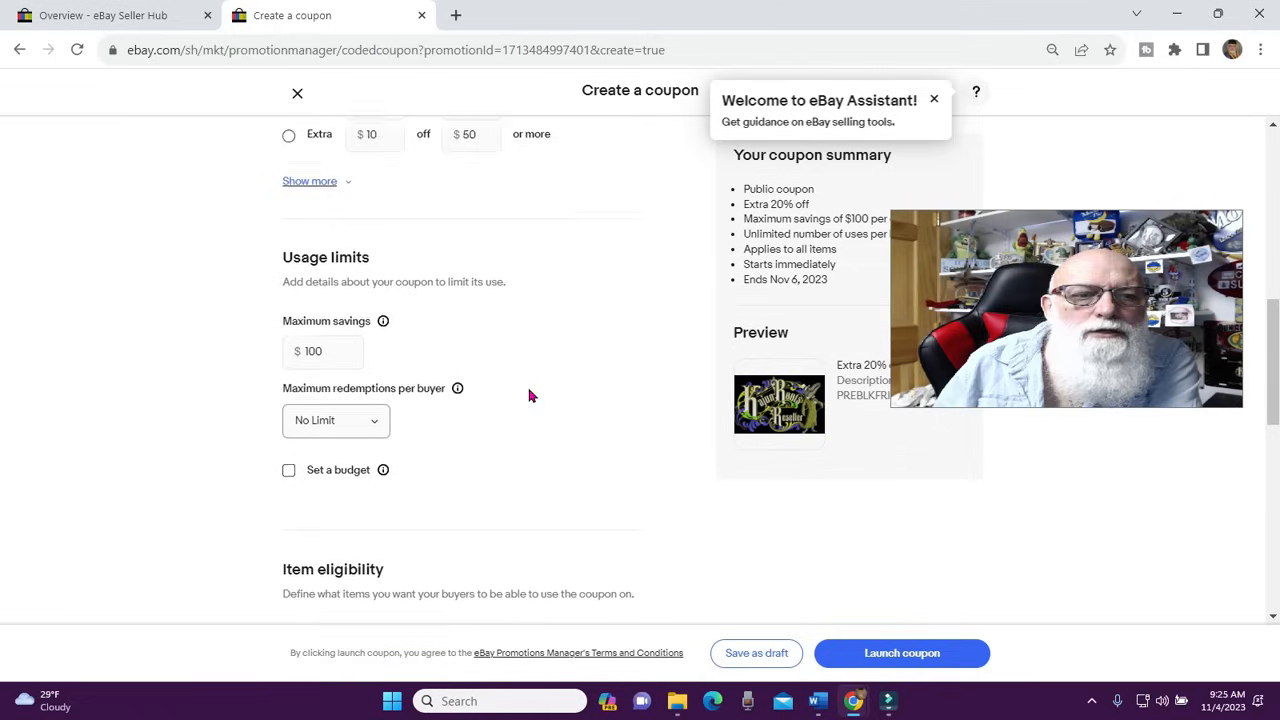
pyautogui.scroll(-1, 530, 396)
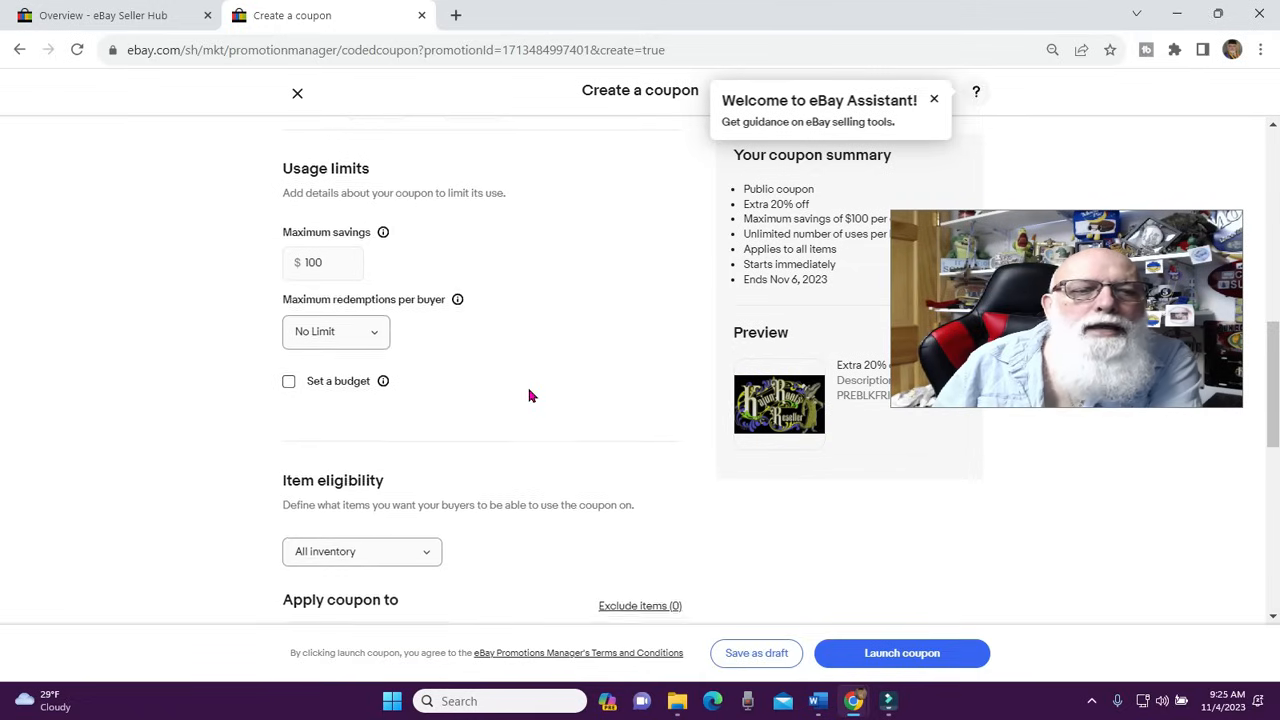
pyautogui.click(289, 379)
pyautogui.moveTo(383, 381)
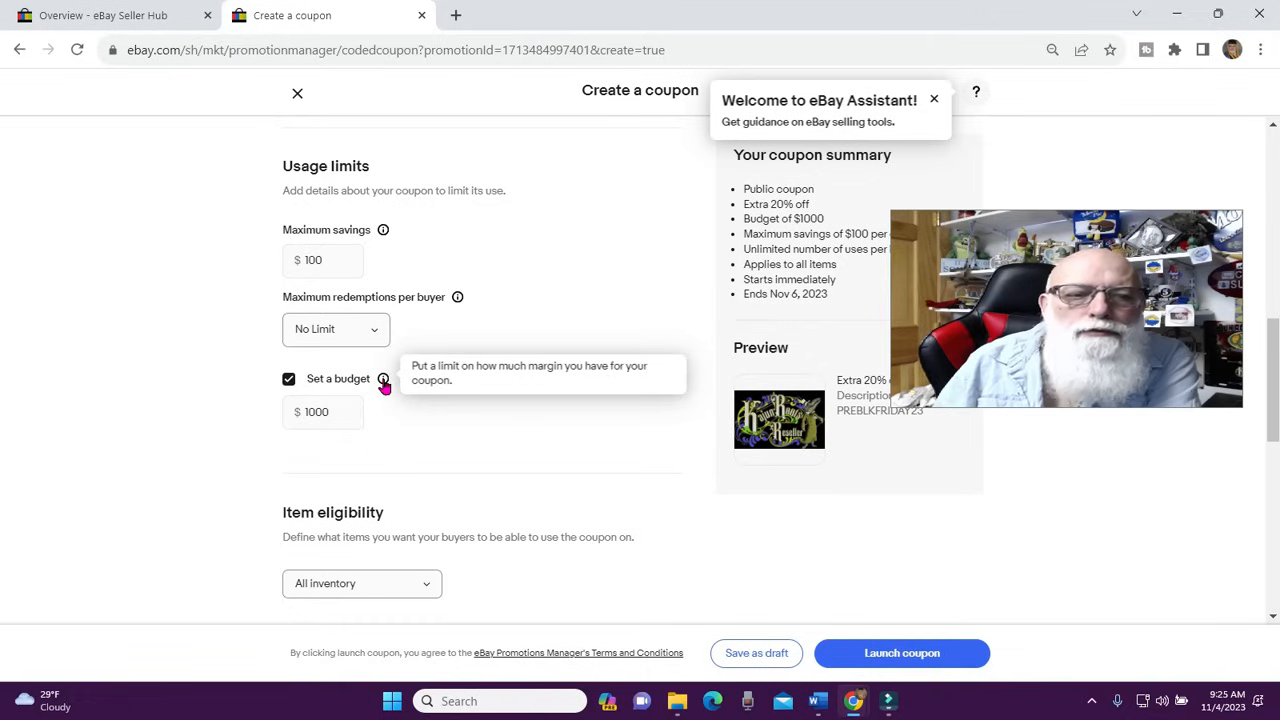
pyautogui.moveTo(383, 234)
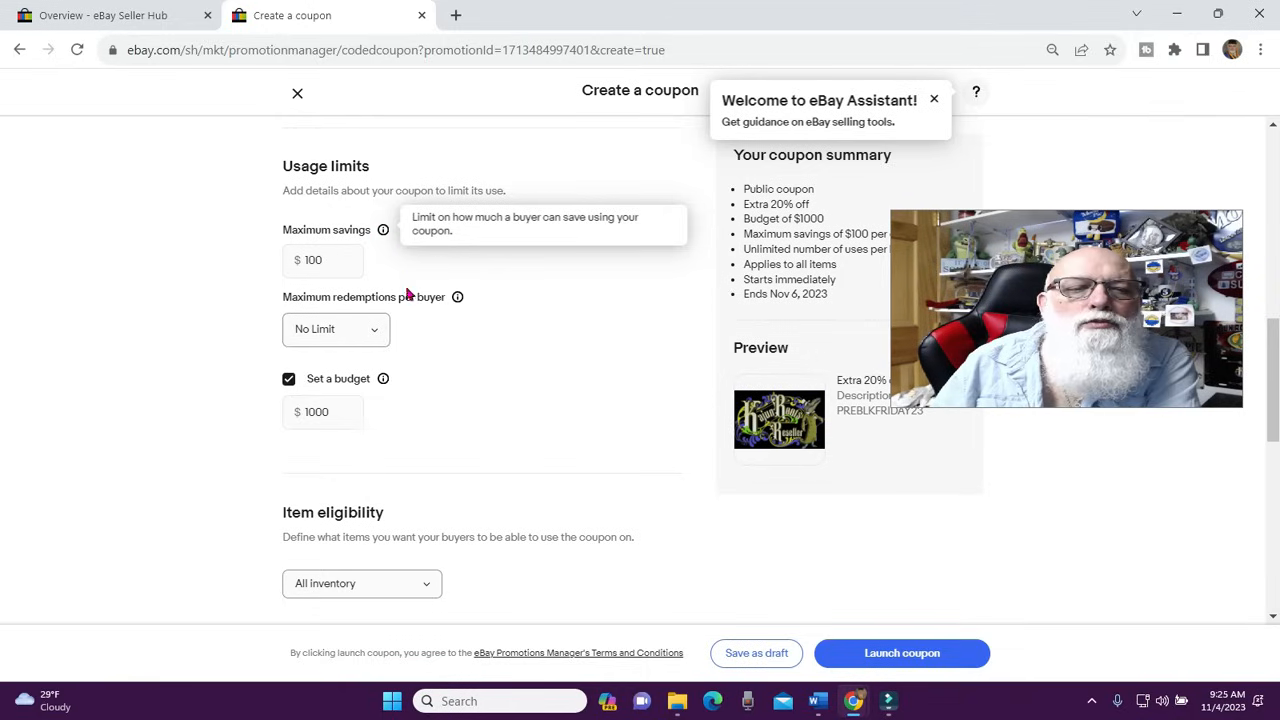
pyautogui.moveTo(460, 302)
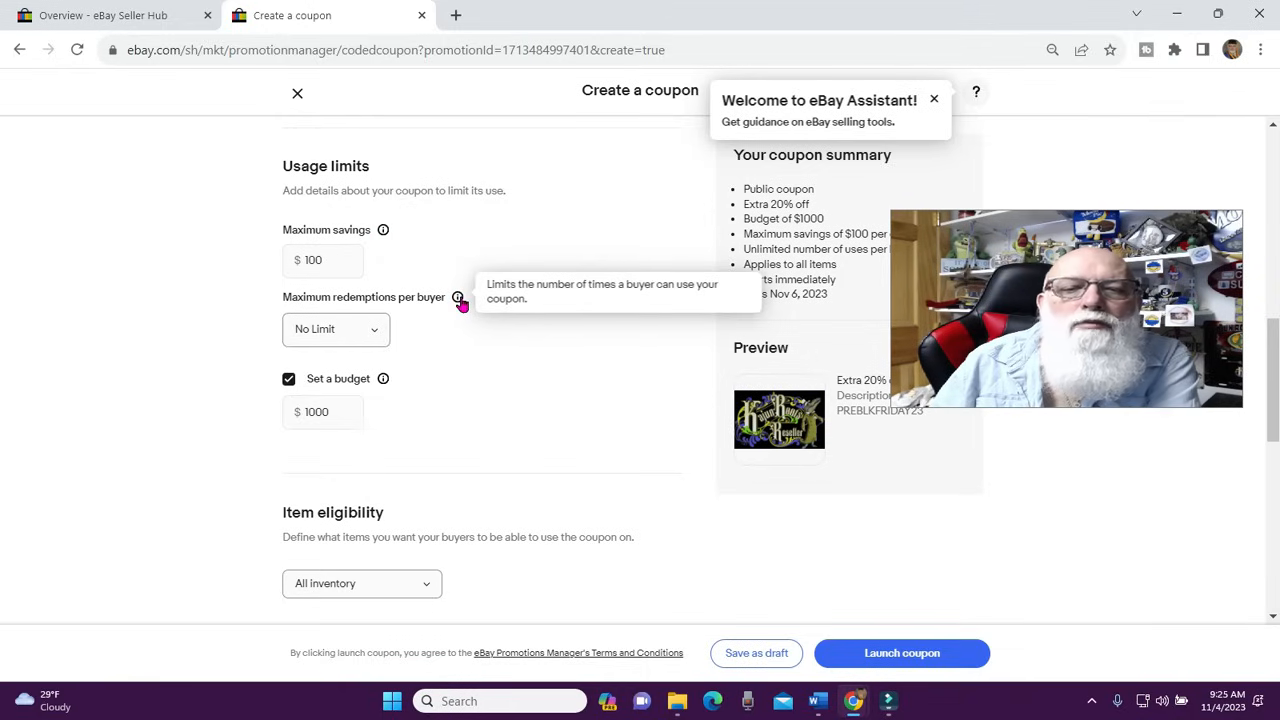
# Review the coupon's item eligibility, its price range and item condition filters, and the description and photo section
pyautogui.scroll(-1, 463, 304)
pyautogui.click(465, 374)
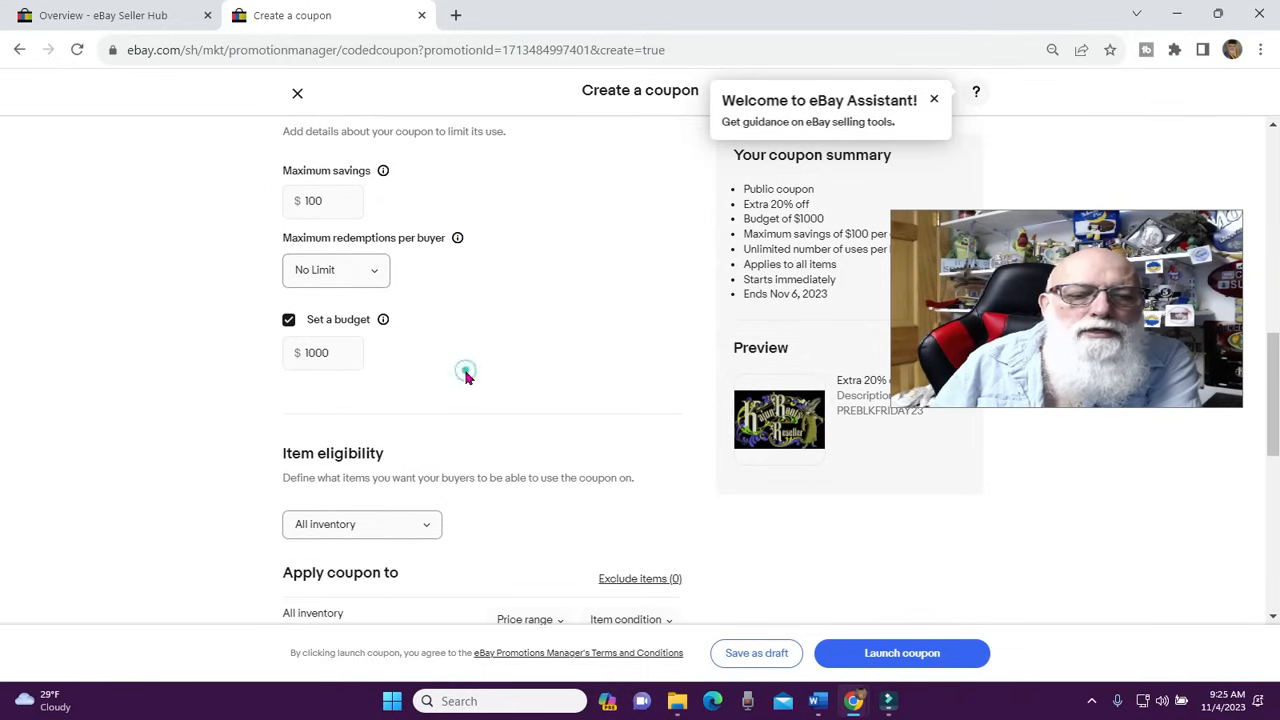
pyautogui.scroll(-1, 465, 376)
pyautogui.scroll(-2, 465, 378)
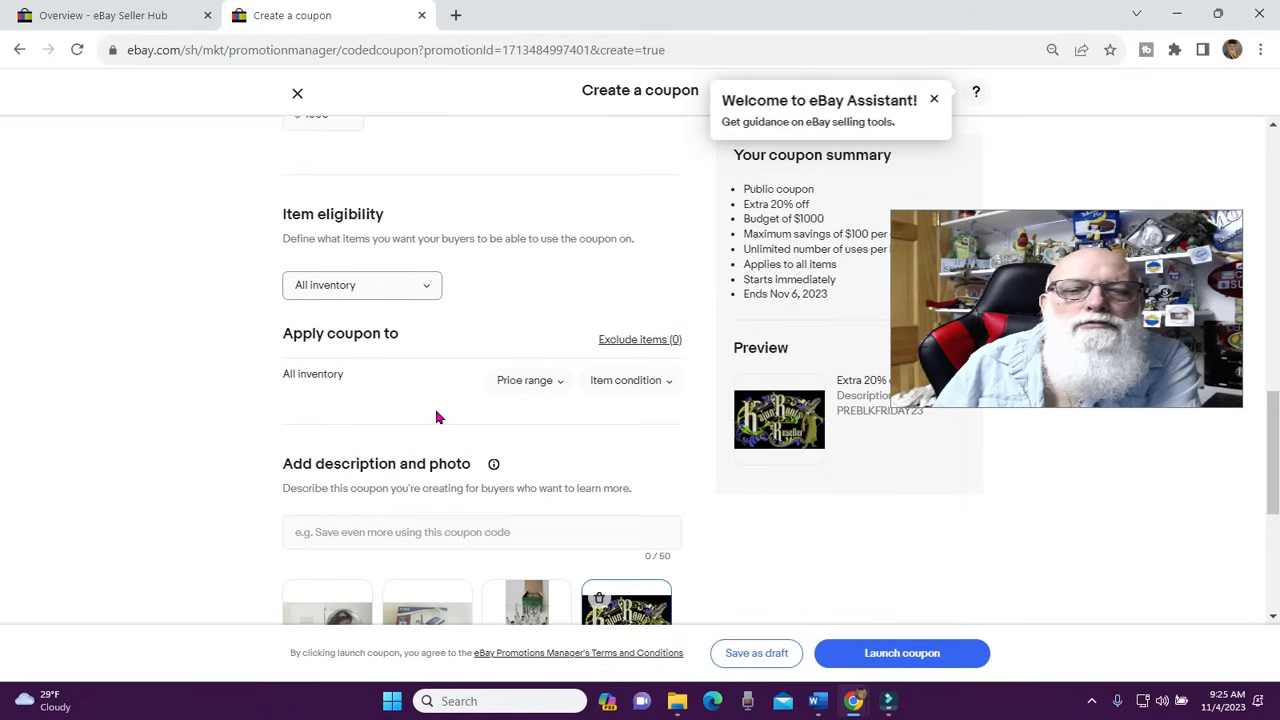
pyautogui.scroll(-1, 357, 405)
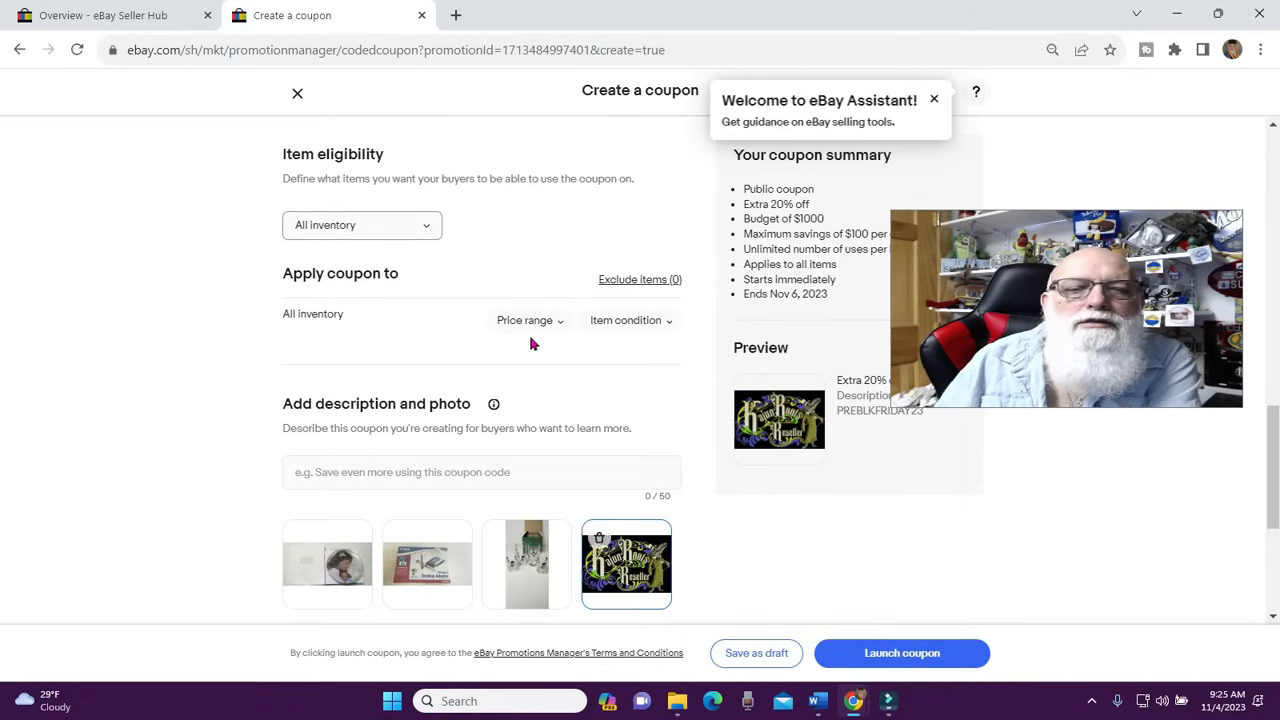
# Enter a price range of $20 to $1000 for the inventory the coupon applies to
pyautogui.click(557, 322)
pyautogui.scroll(-2, 560, 325)
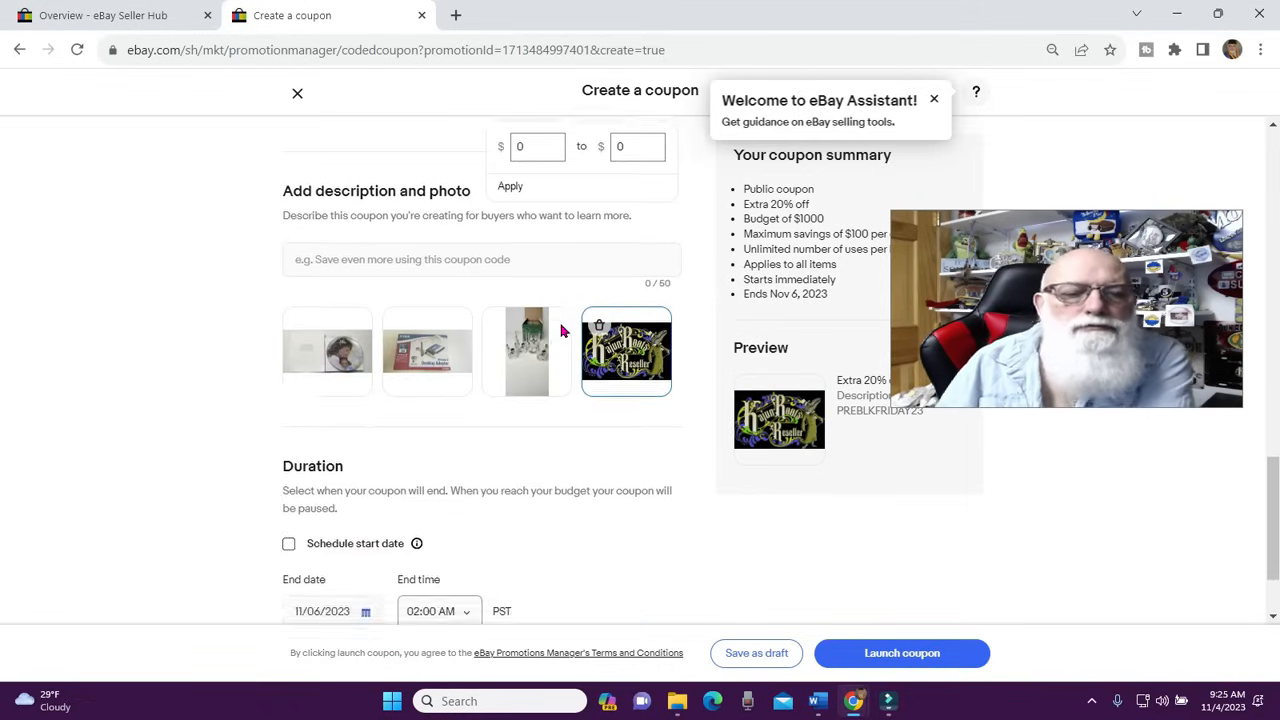
pyautogui.scroll(-2, 563, 453)
pyautogui.scroll(3, 563, 453)
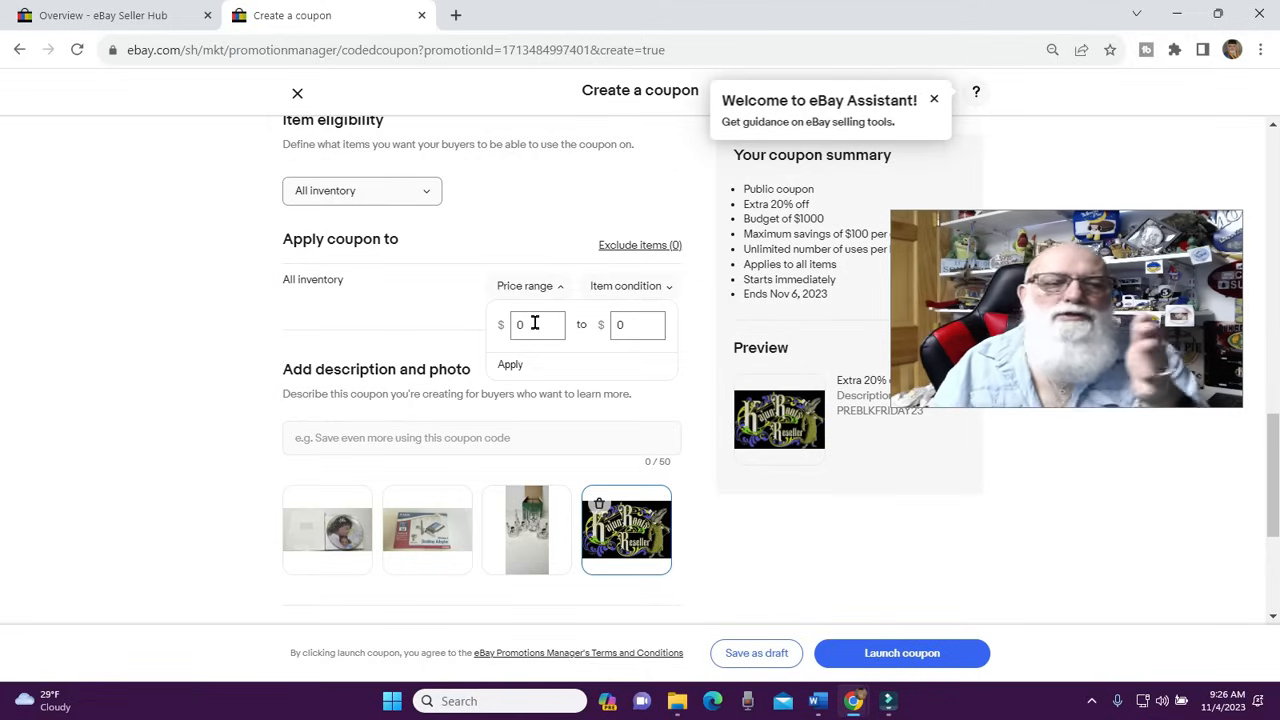
pyautogui.scroll(1, 535, 322)
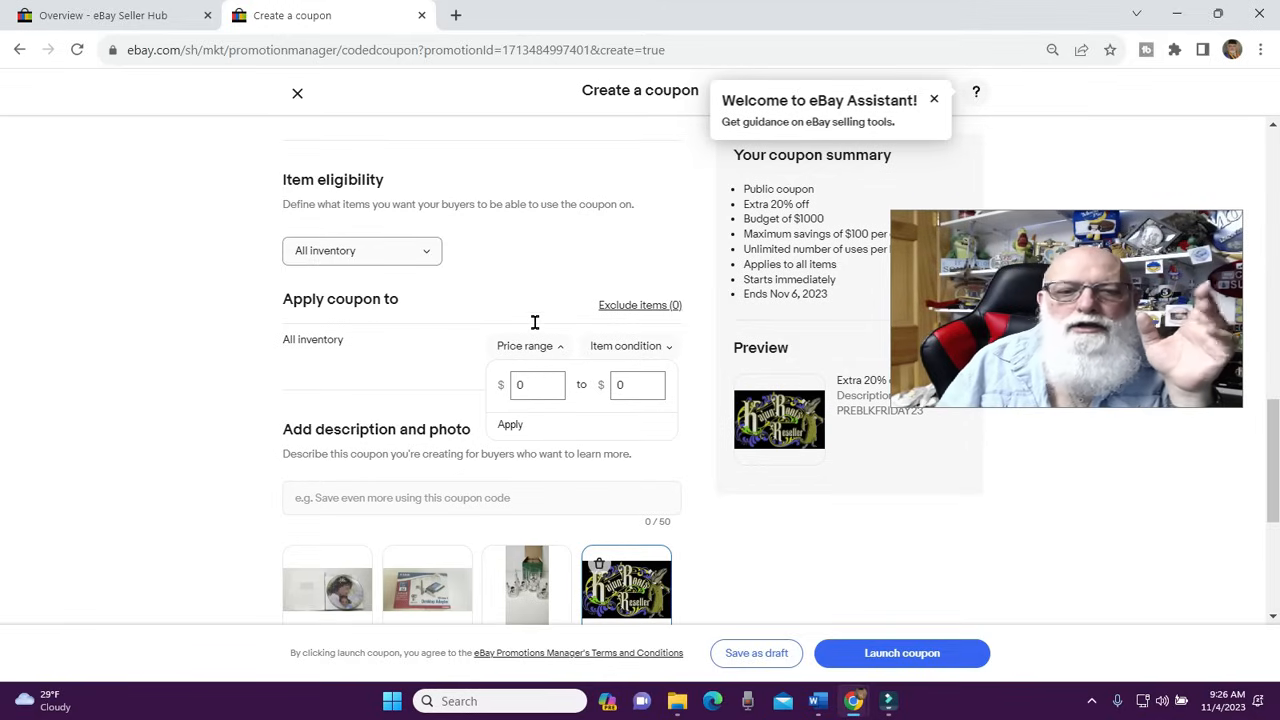
pyautogui.click(530, 385)
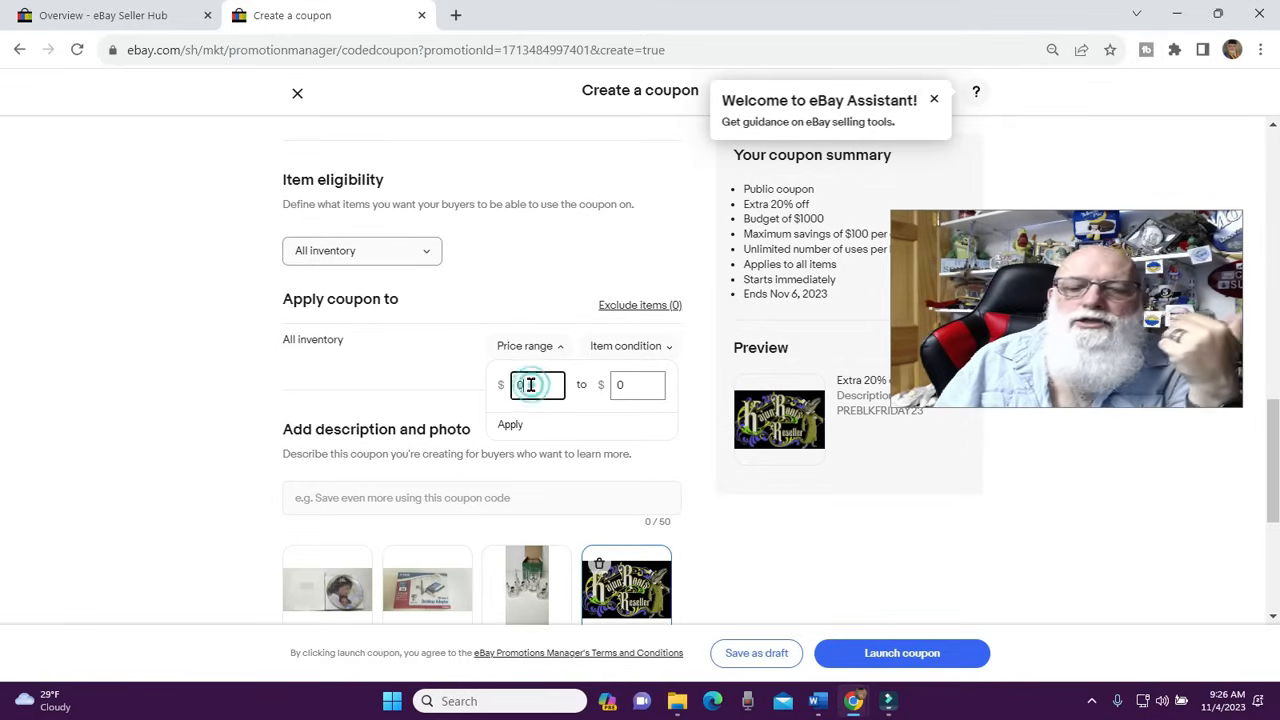
pyautogui.press('BackSpace')
pyautogui.write('2')
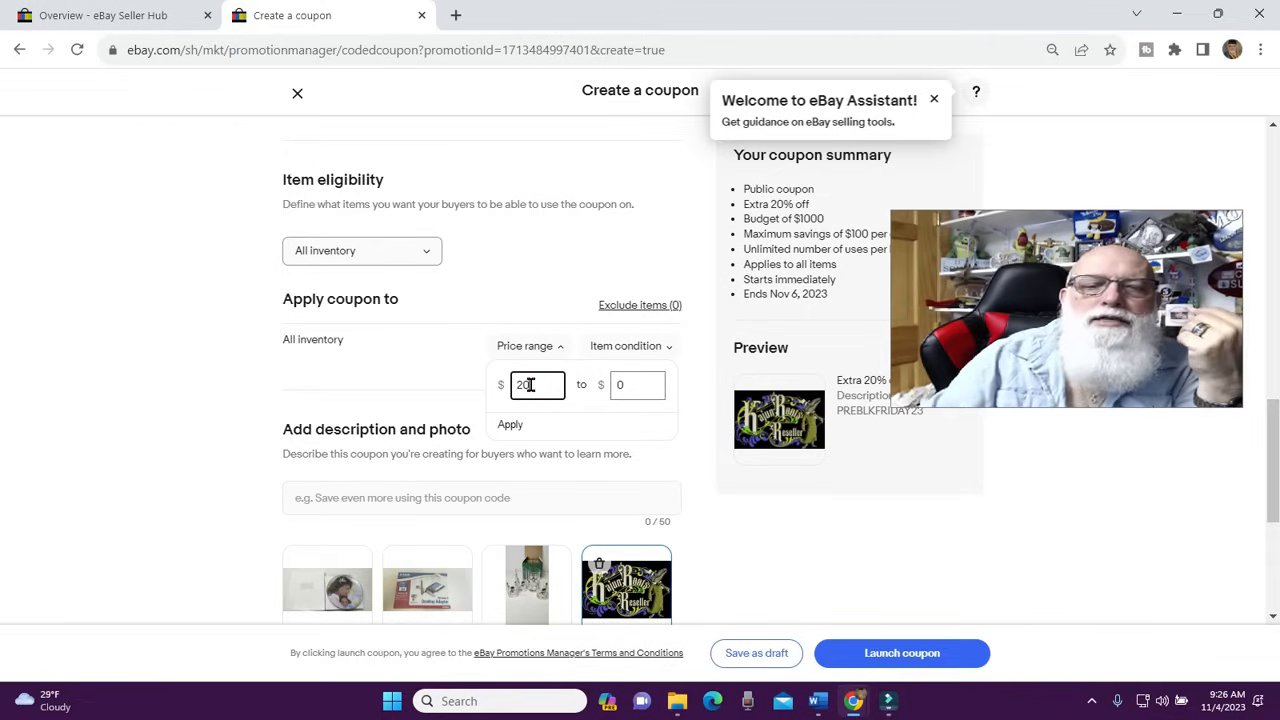
pyautogui.write('0')
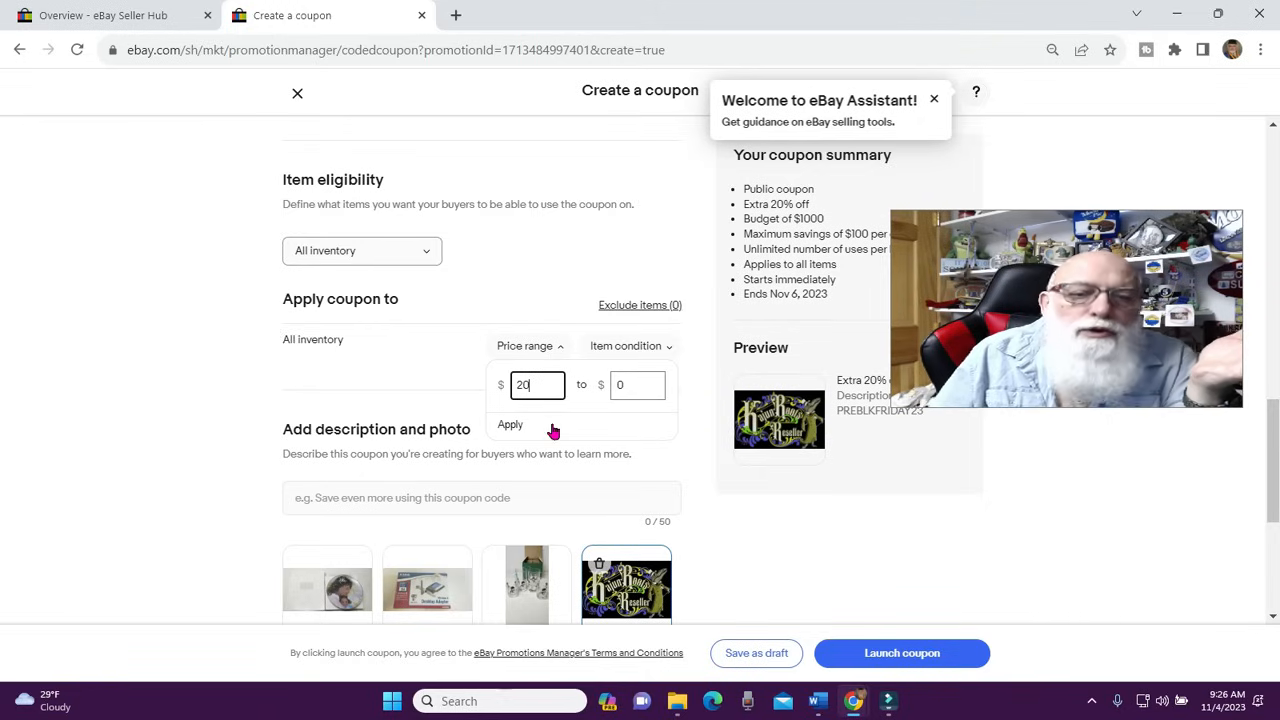
pyautogui.click(646, 385)
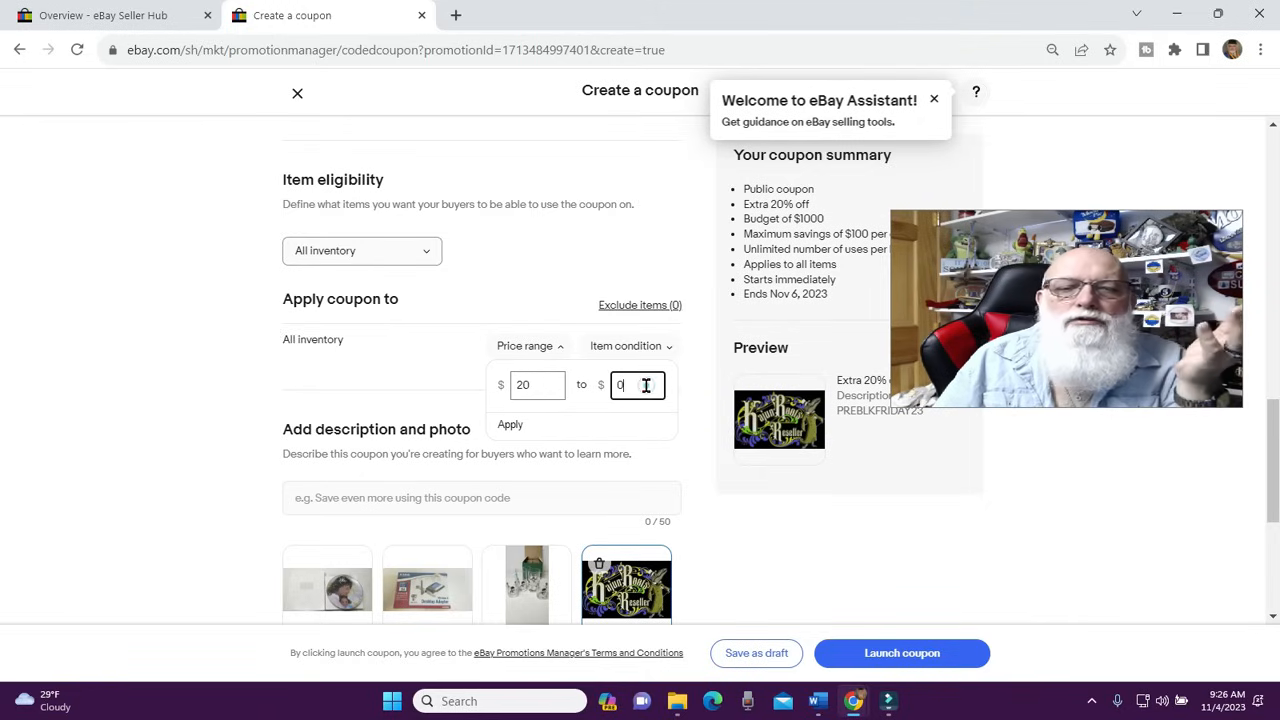
pyautogui.press('BackSpace')
pyautogui.write('1000')
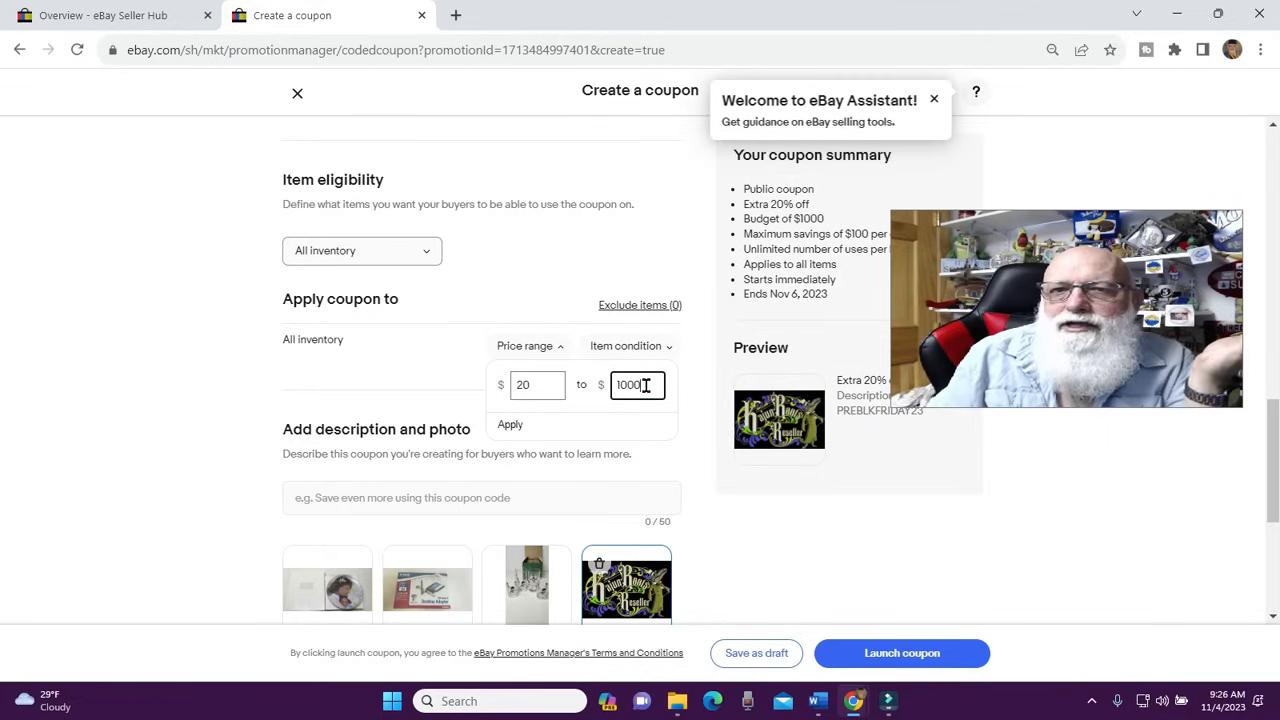
pyautogui.click(658, 450)
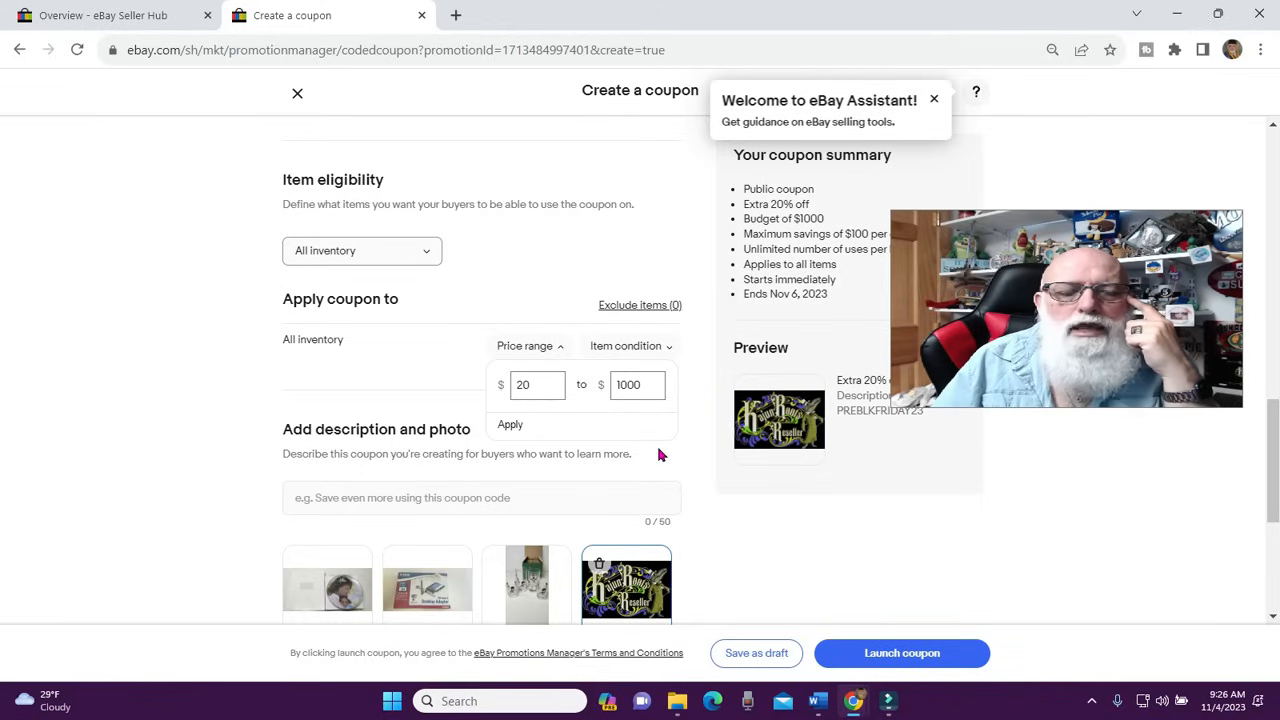
# Try $15 as the minimum price of the item range and set it back to $20
pyautogui.click(540, 383)
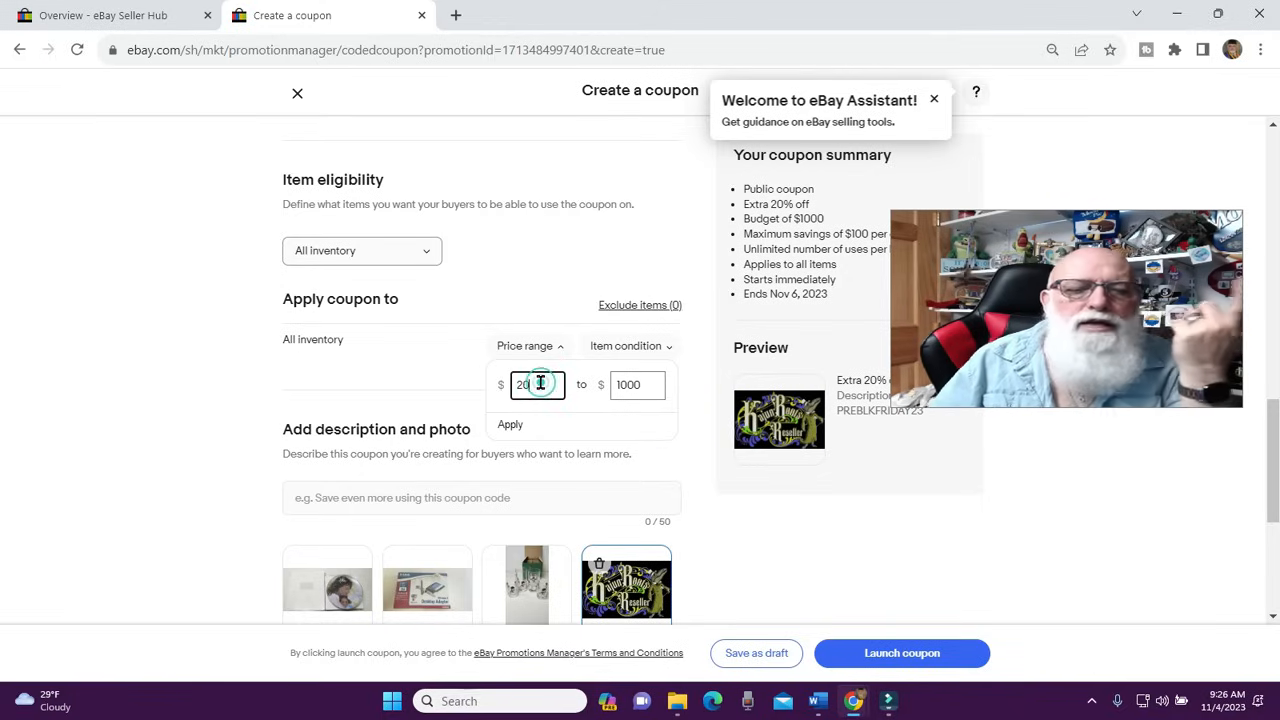
pyautogui.doubleClick(540, 383)
pyautogui.press('BackSpace')
pyautogui.write('15')
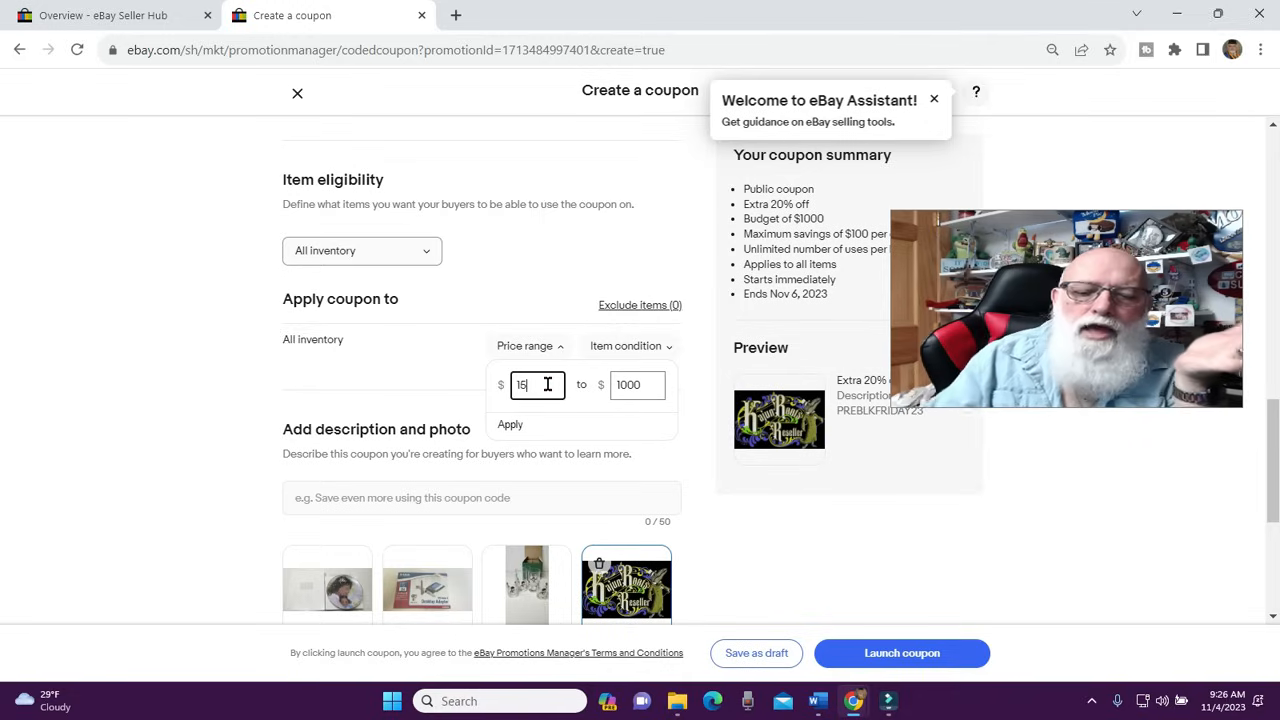
pyautogui.press('BackSpace')
pyautogui.write('20')
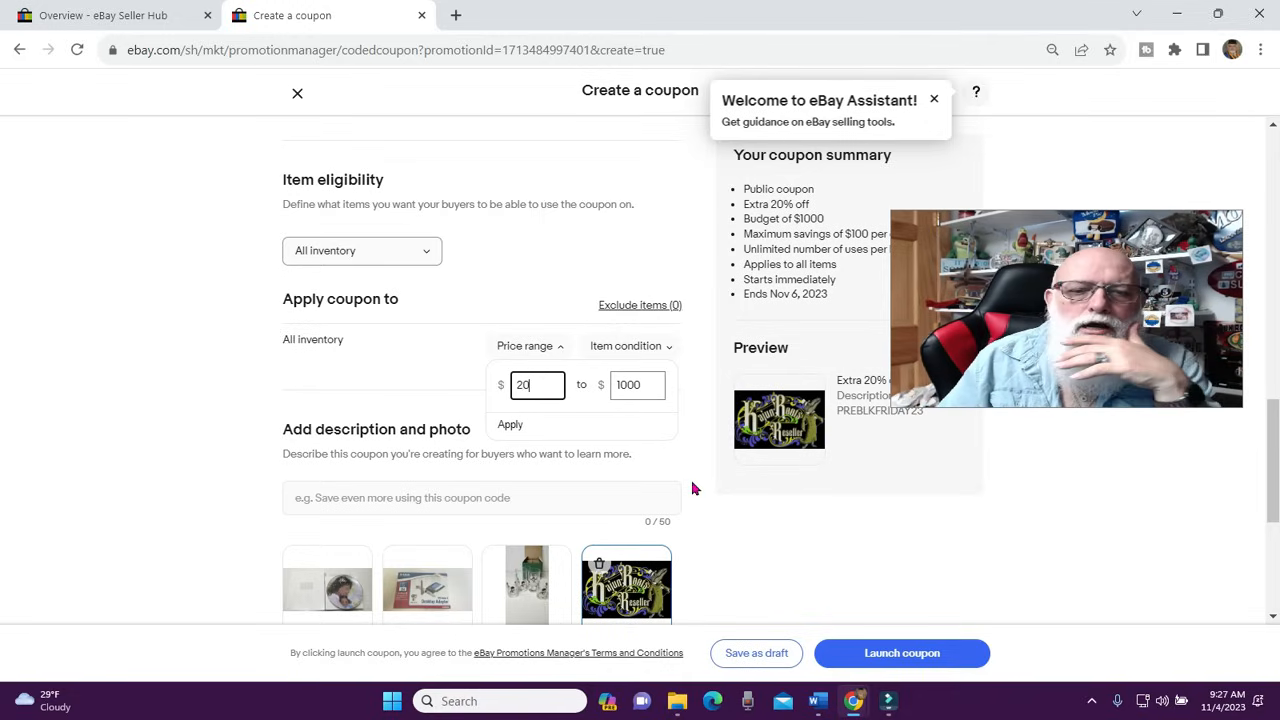
# Review the coupon from its code through visibility, discount type and usage limits to item eligibility
pyautogui.scroll(-4, 552, 500)
pyautogui.scroll(11, 546, 523)
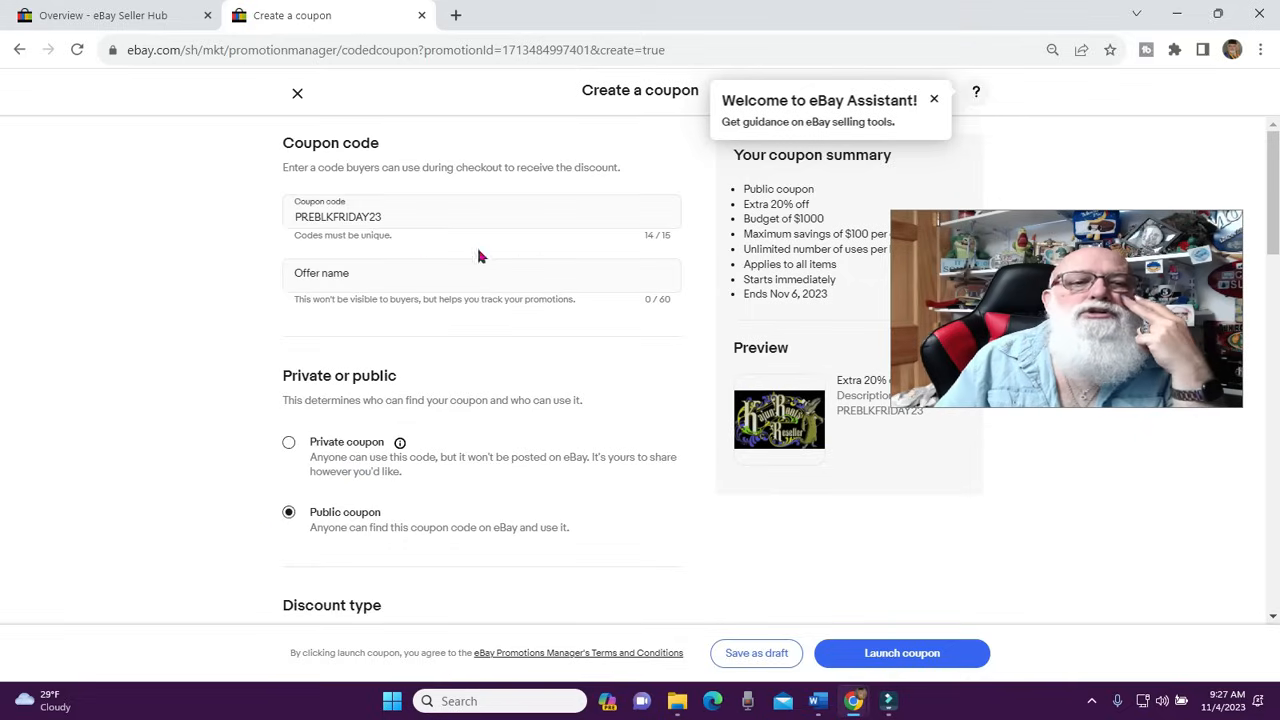
pyautogui.scroll(-1, 476, 390)
pyautogui.scroll(-1, 475, 406)
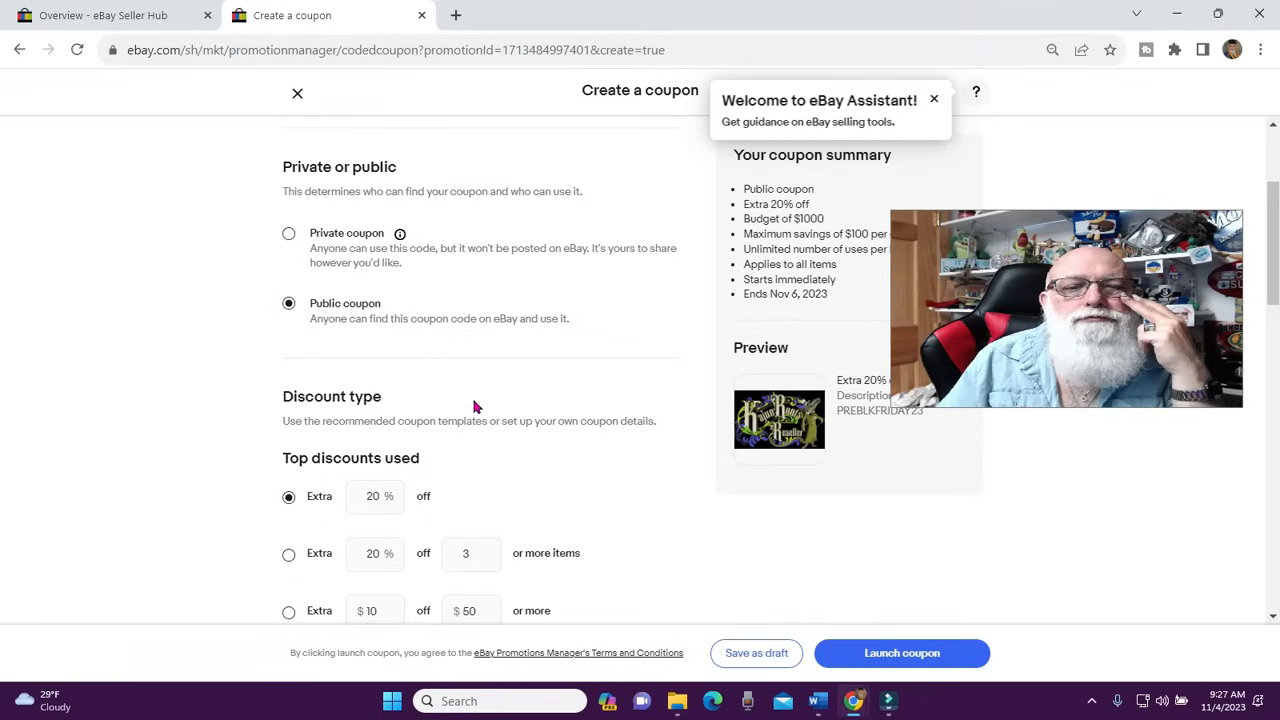
pyautogui.scroll(-1, 470, 368)
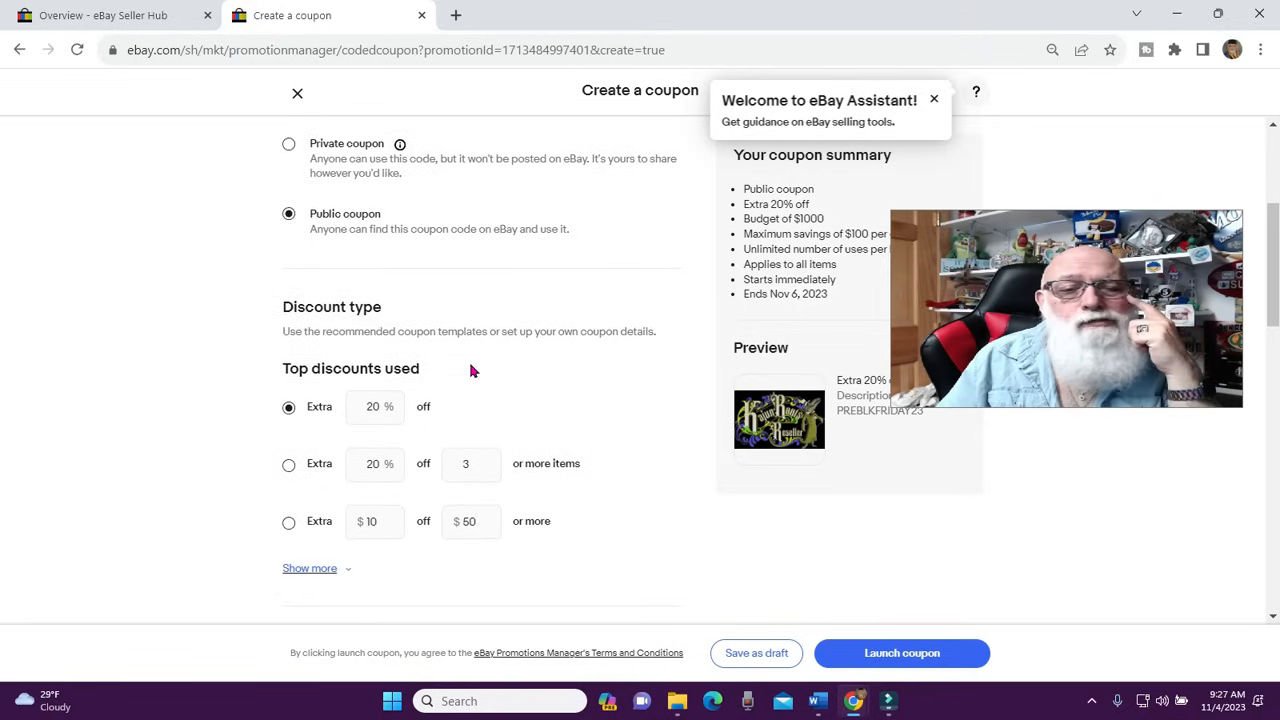
pyautogui.scroll(-2, 507, 397)
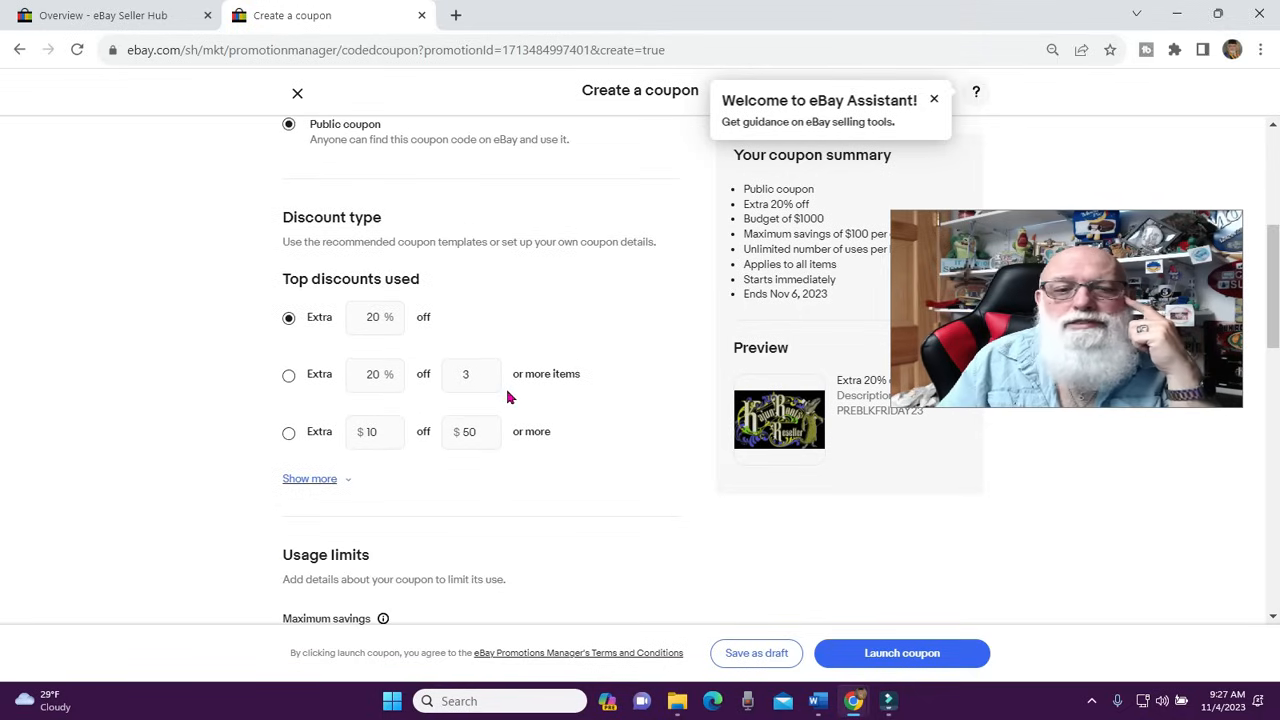
pyautogui.scroll(-1, 507, 397)
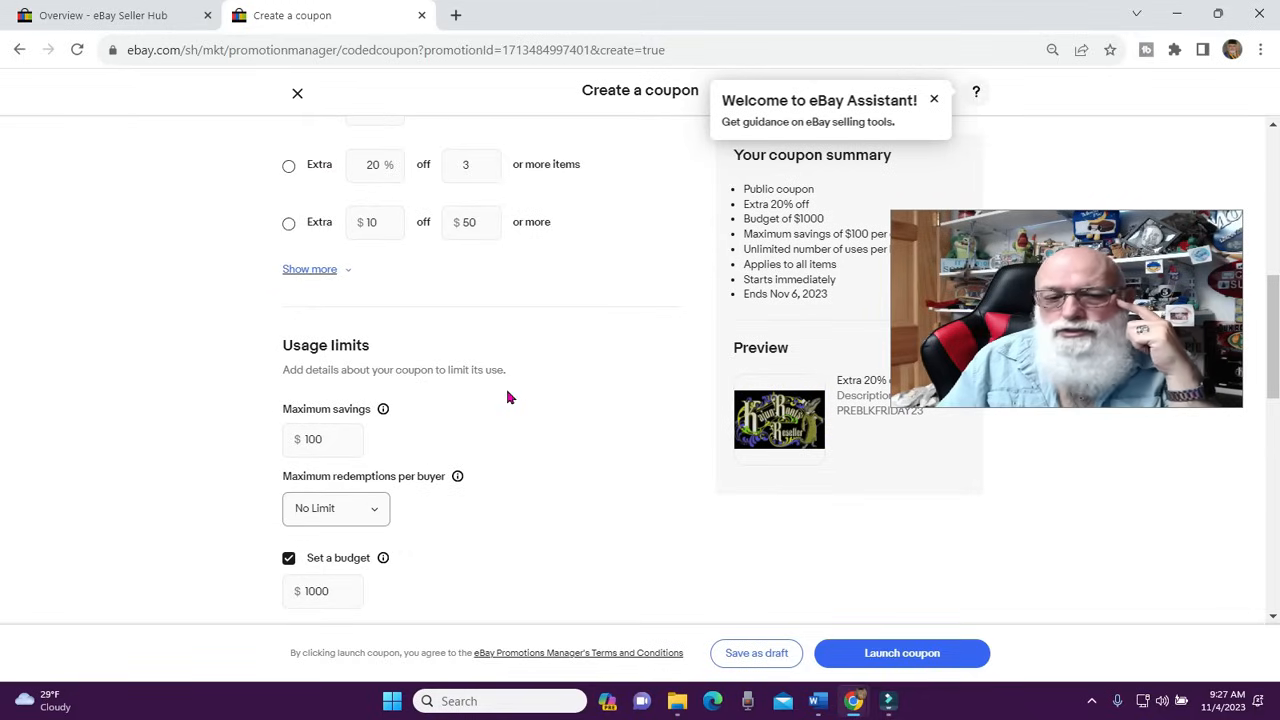
pyautogui.scroll(-2, 507, 397)
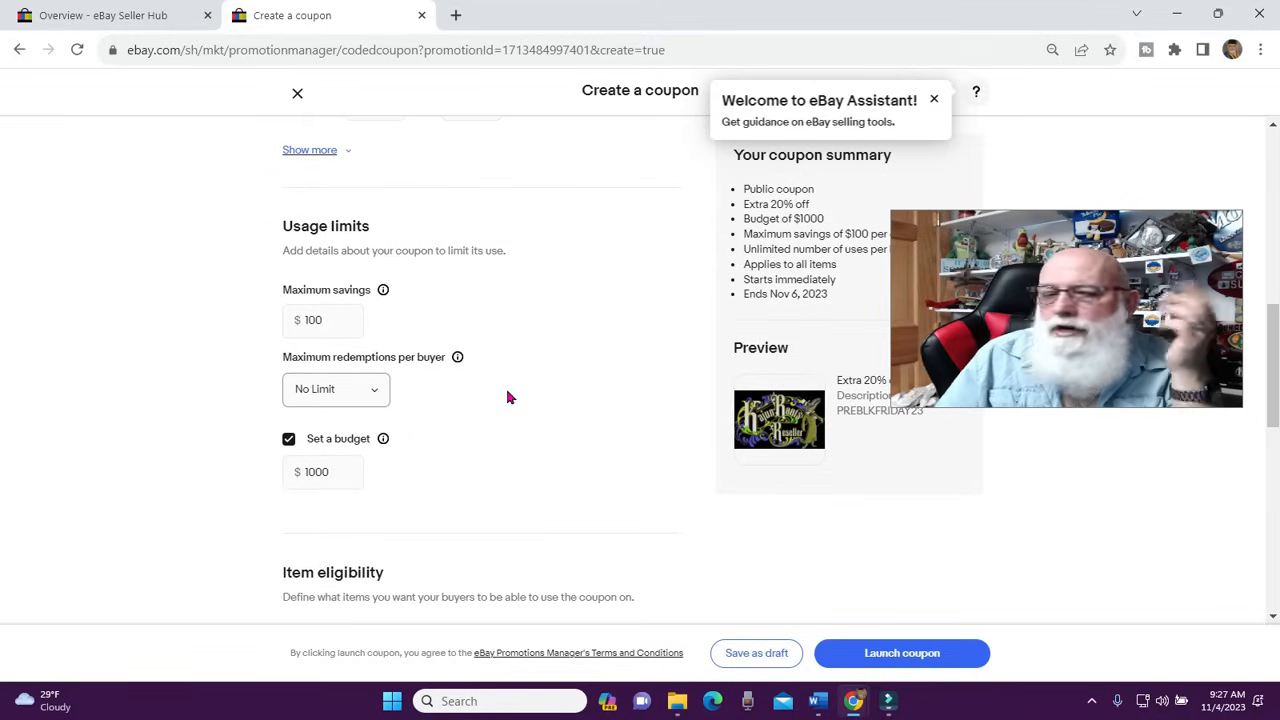
pyautogui.scroll(-1, 507, 397)
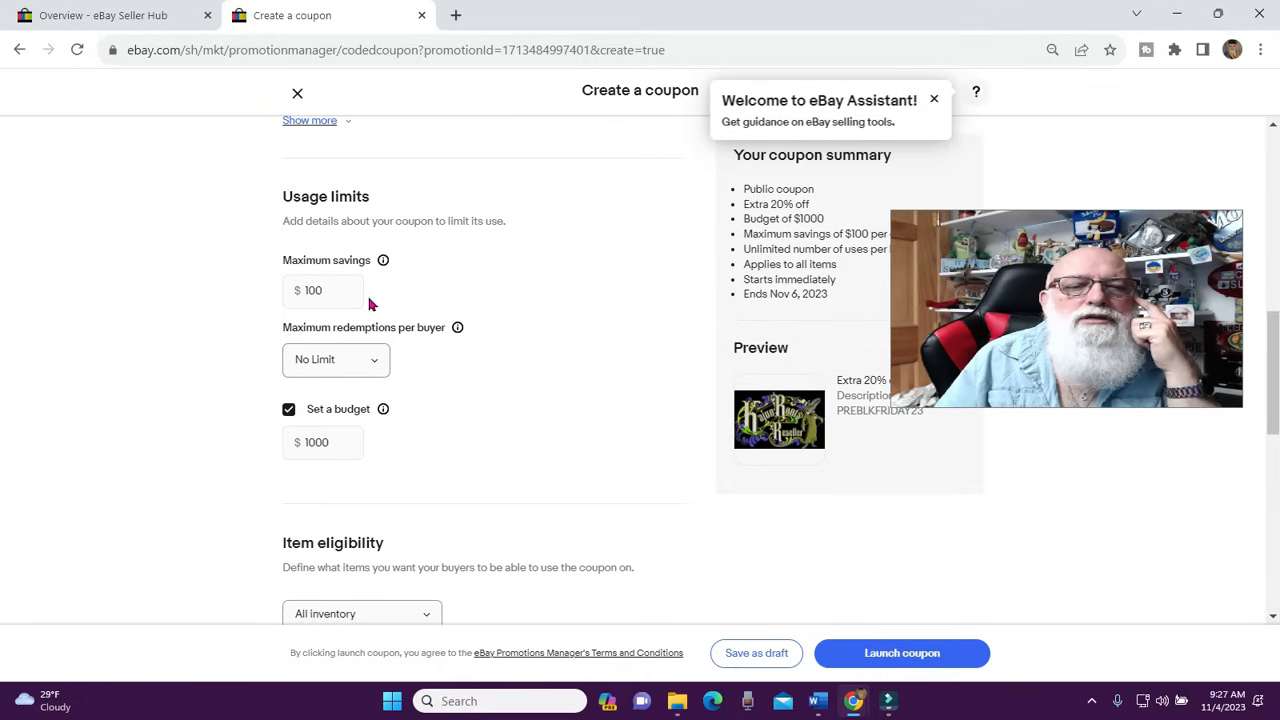
pyautogui.scroll(-1, 406, 423)
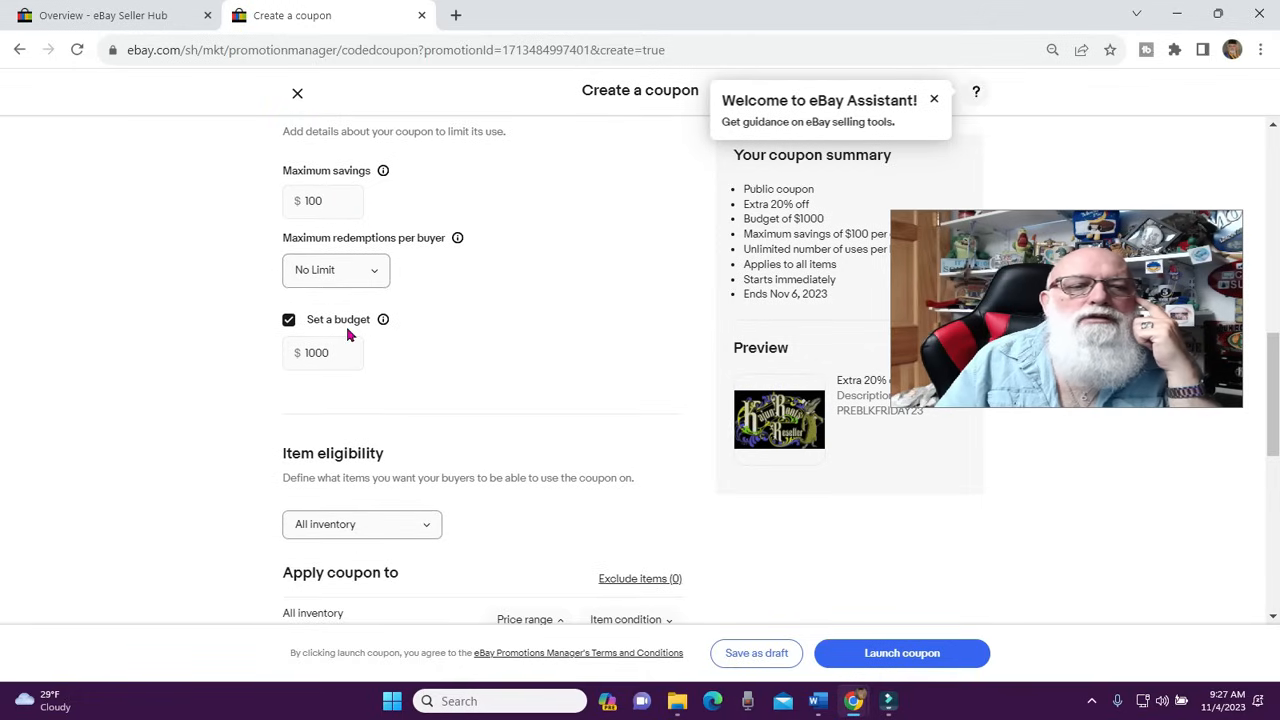
pyautogui.scroll(2, 470, 362)
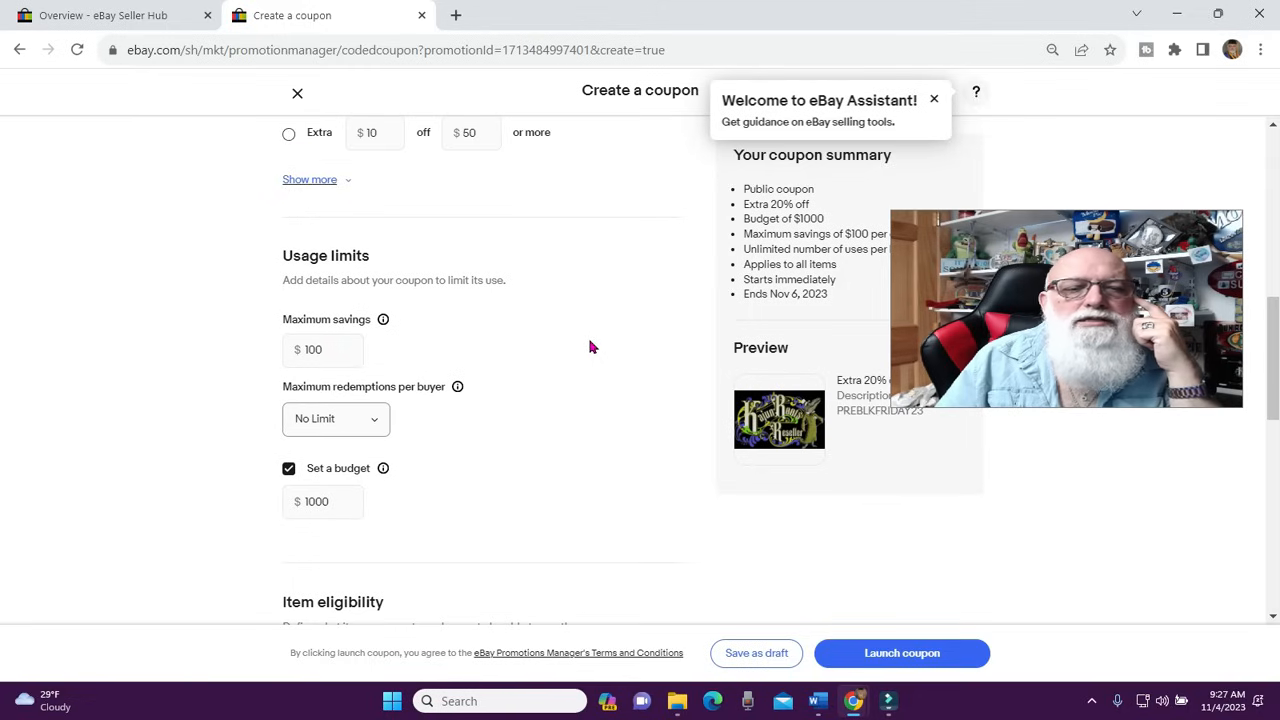
pyautogui.scroll(-4, 589, 346)
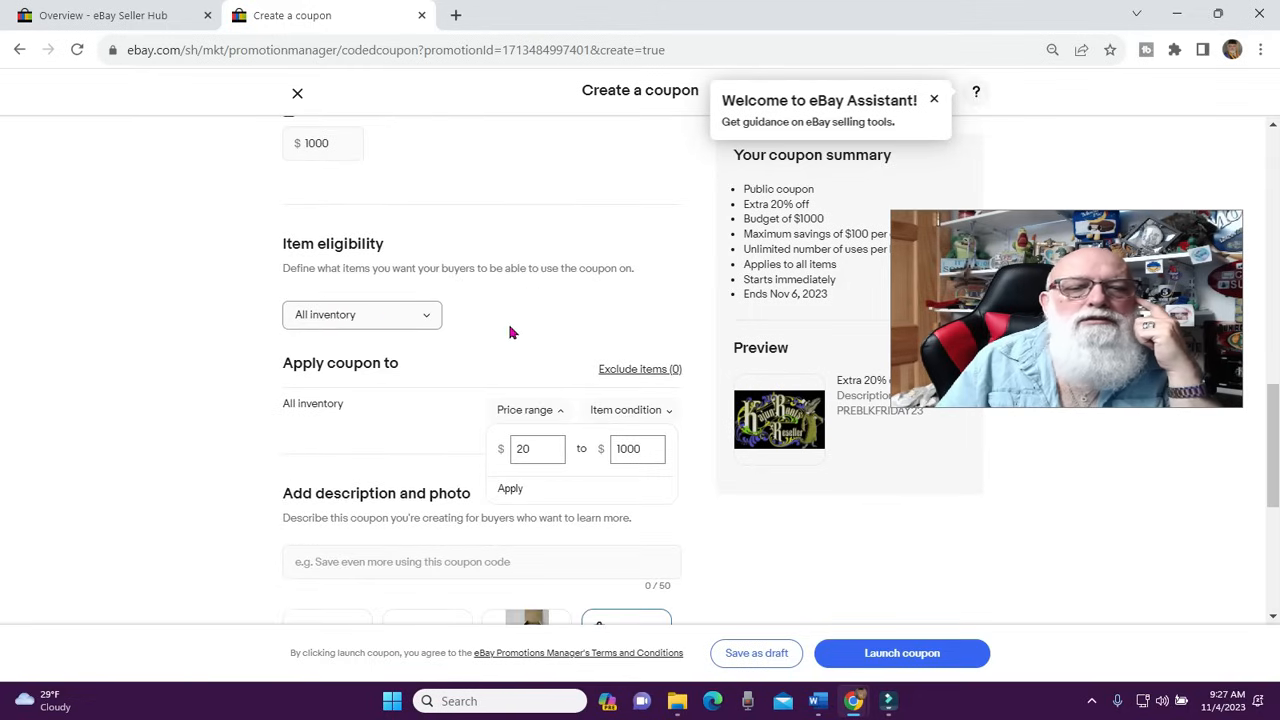
# Try to set the coupon's maximum savings to $0 in the usage limits
pyautogui.scroll(3, 470, 310)
pyautogui.click(314, 320)
pyautogui.doubleClick(343, 316)
pyautogui.write('0')
pyautogui.click(614, 309)
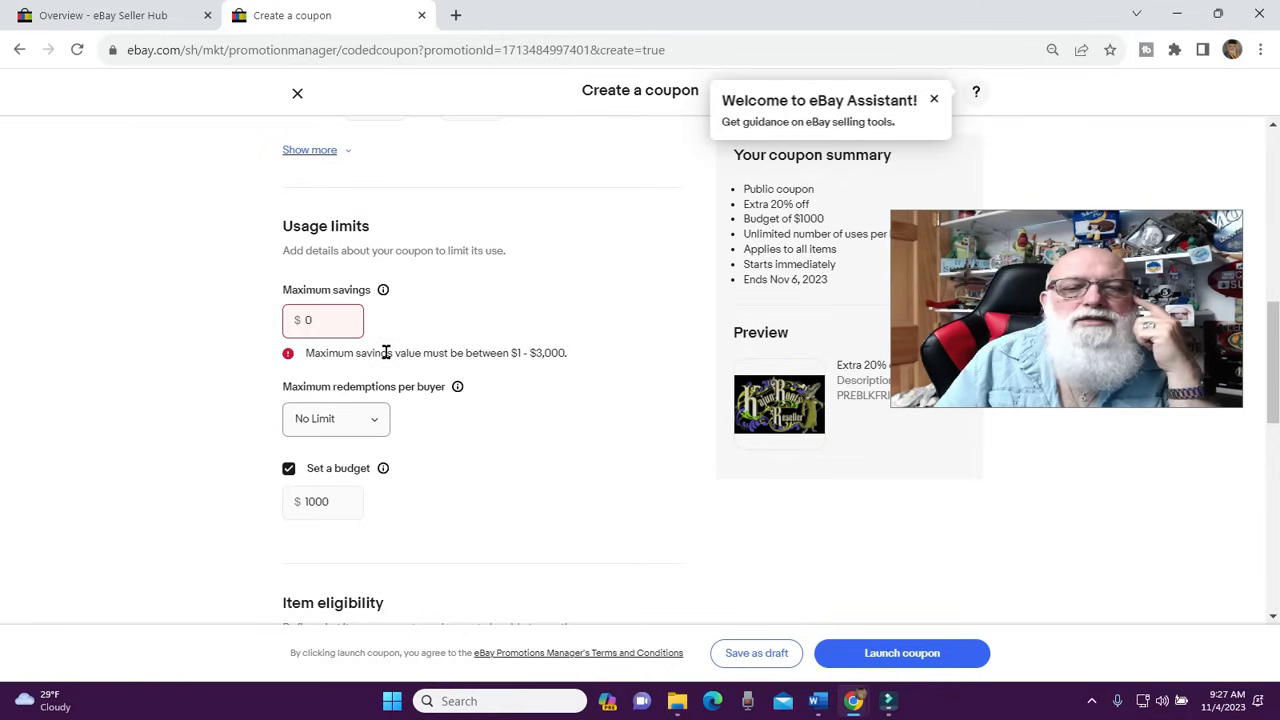
# Set the coupon's maximum savings to $3000
pyautogui.doubleClick(316, 319)
pyautogui.press('BackSpace')
pyautogui.write('3000')
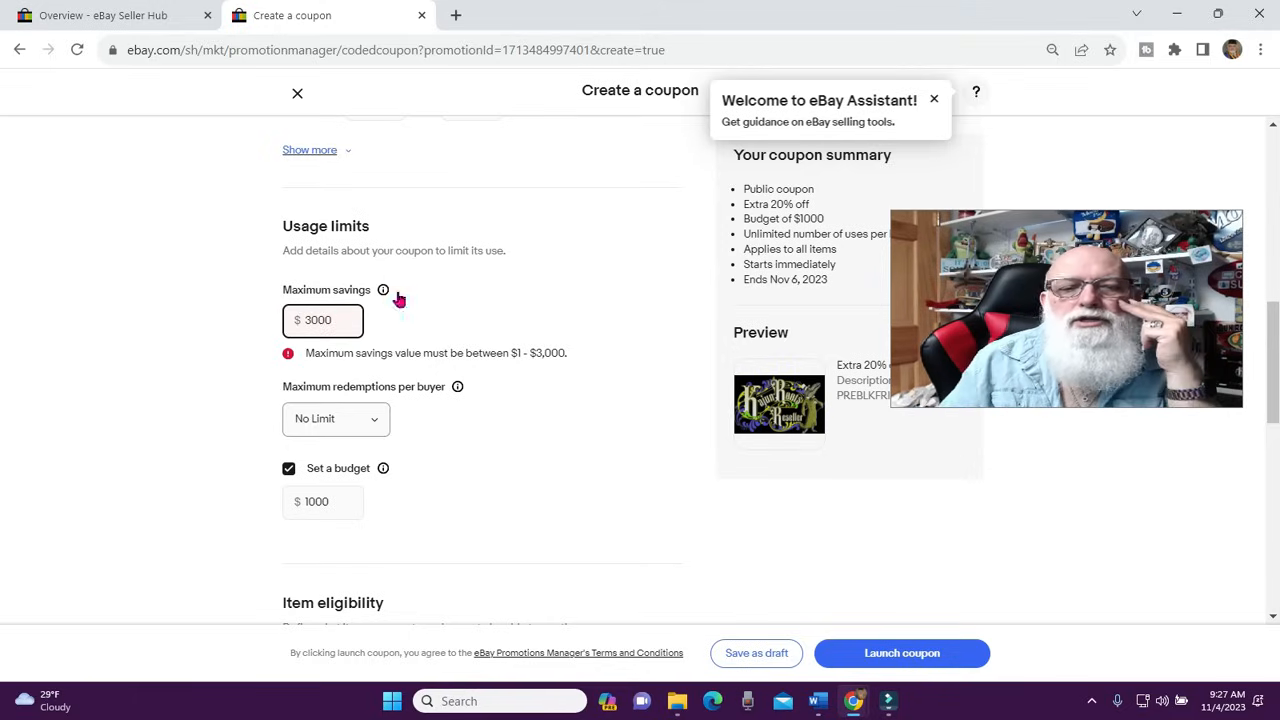
pyautogui.click(491, 274)
pyautogui.click(513, 337)
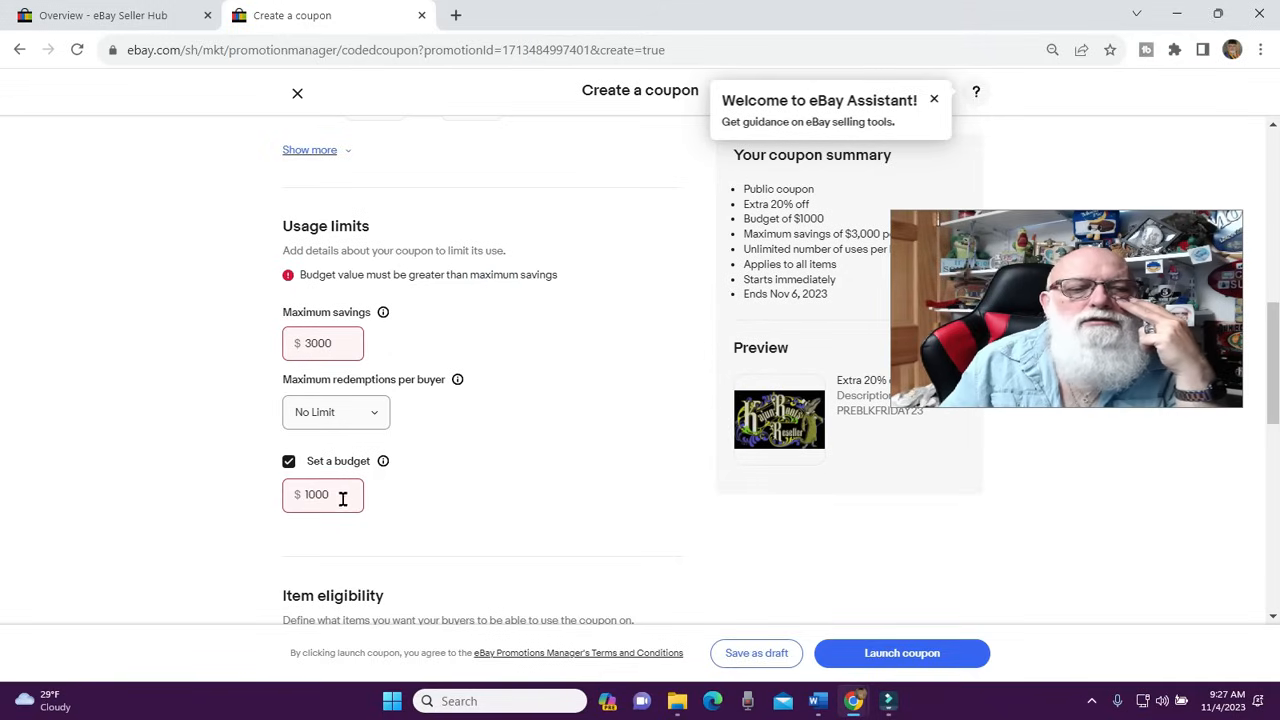
# Set the coupon's budget to $3000 in the usage limits
pyautogui.moveTo(341, 494); pyautogui.dragTo(290, 503)
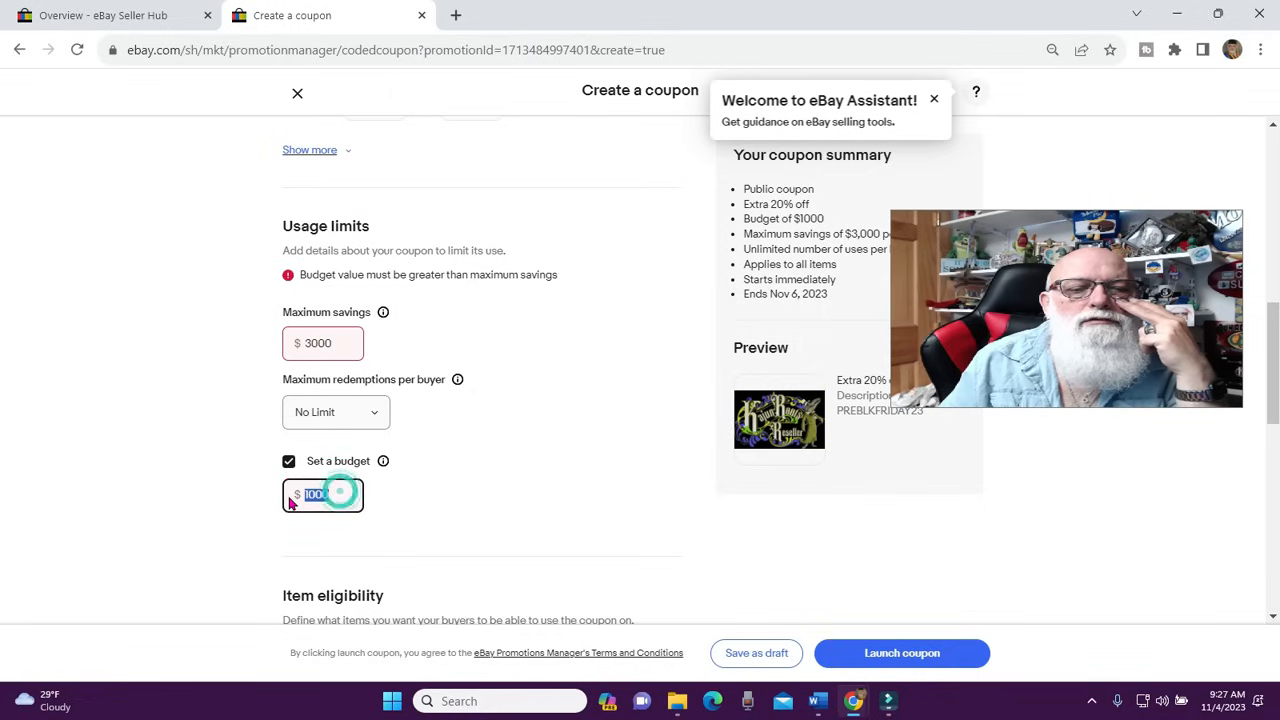
pyautogui.write('300')
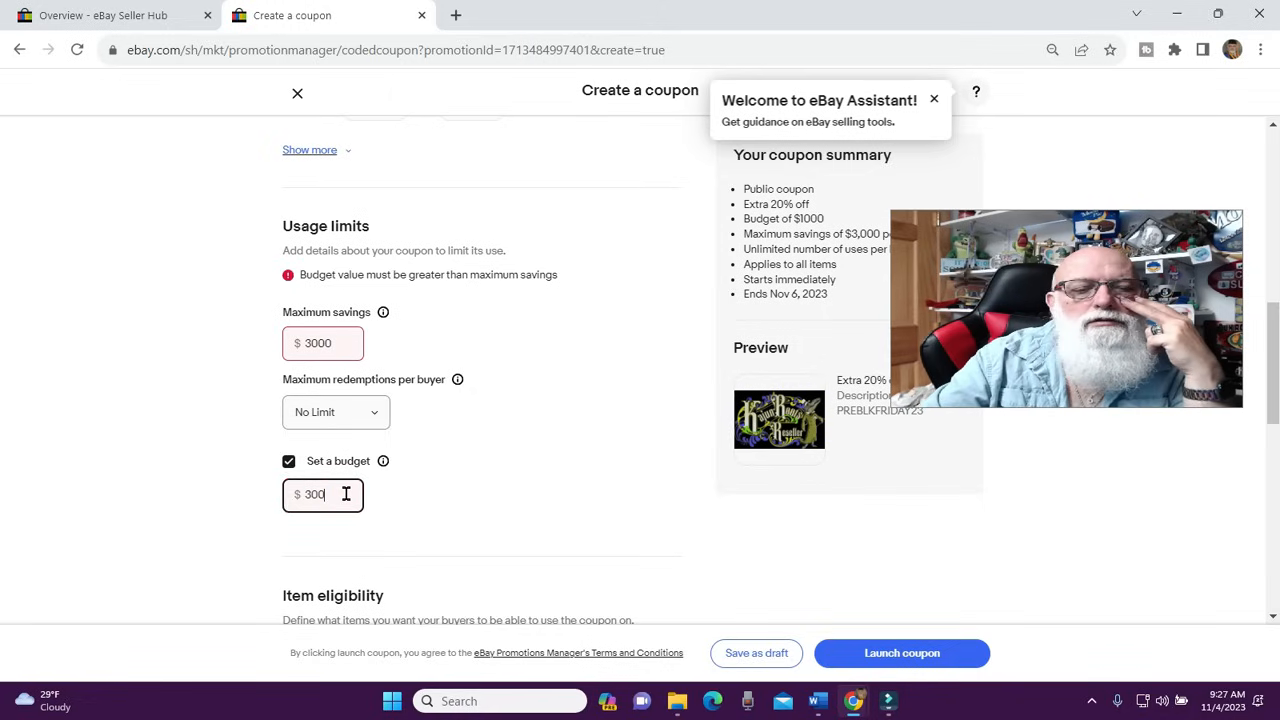
pyautogui.write('0')
pyautogui.click(515, 497)
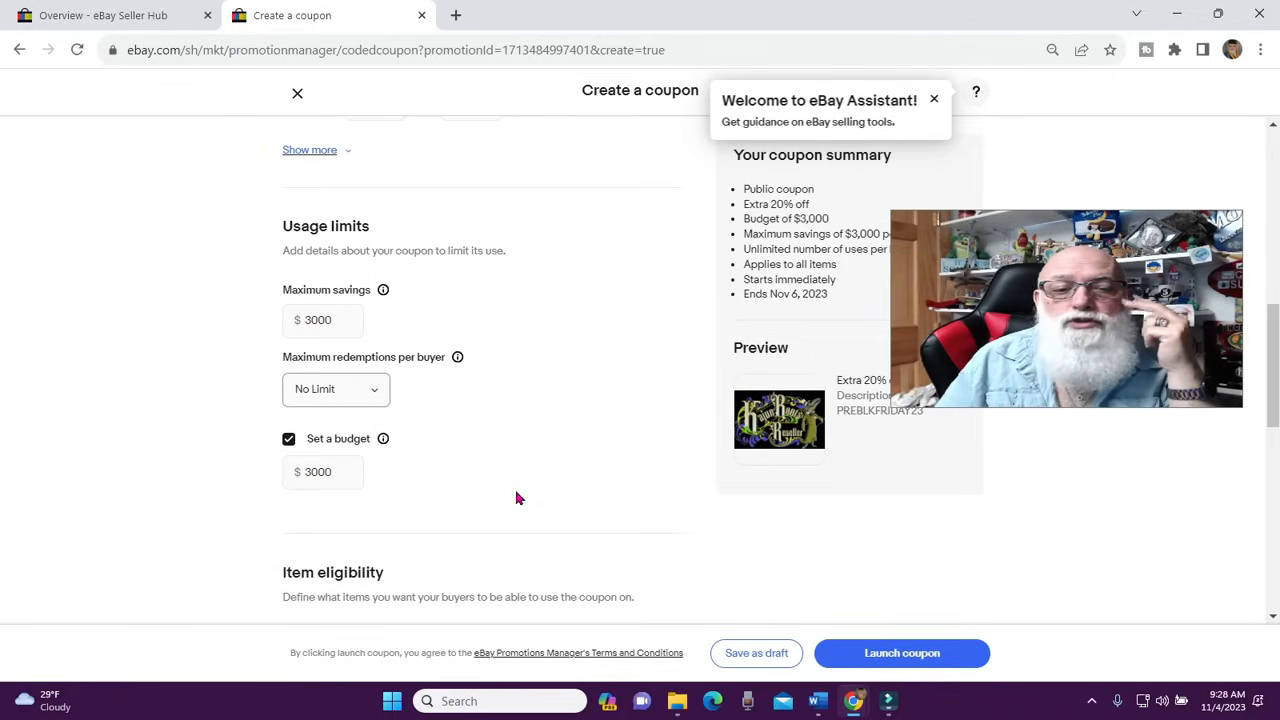
# Review the coupon's item eligibility, description, photo and duration, and recheck its code, offer name, visibility and discount type
pyautogui.scroll(-3, 535, 432)
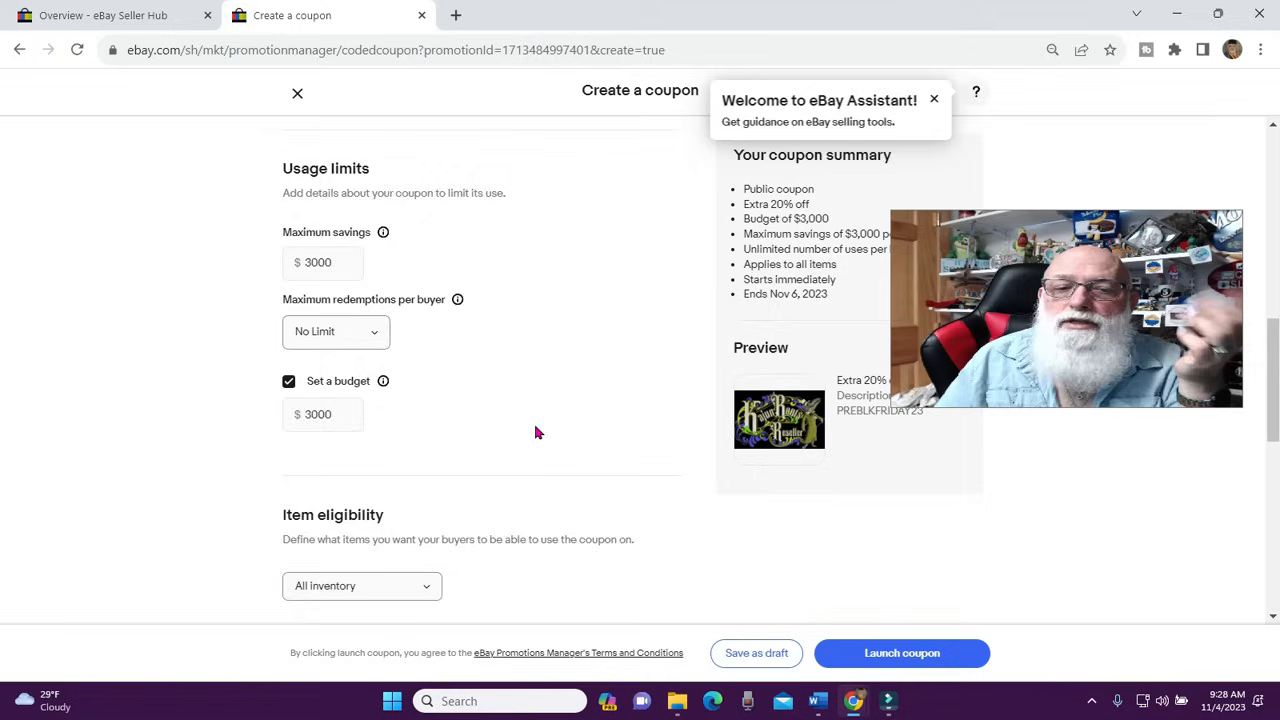
pyautogui.scroll(-1, 535, 432)
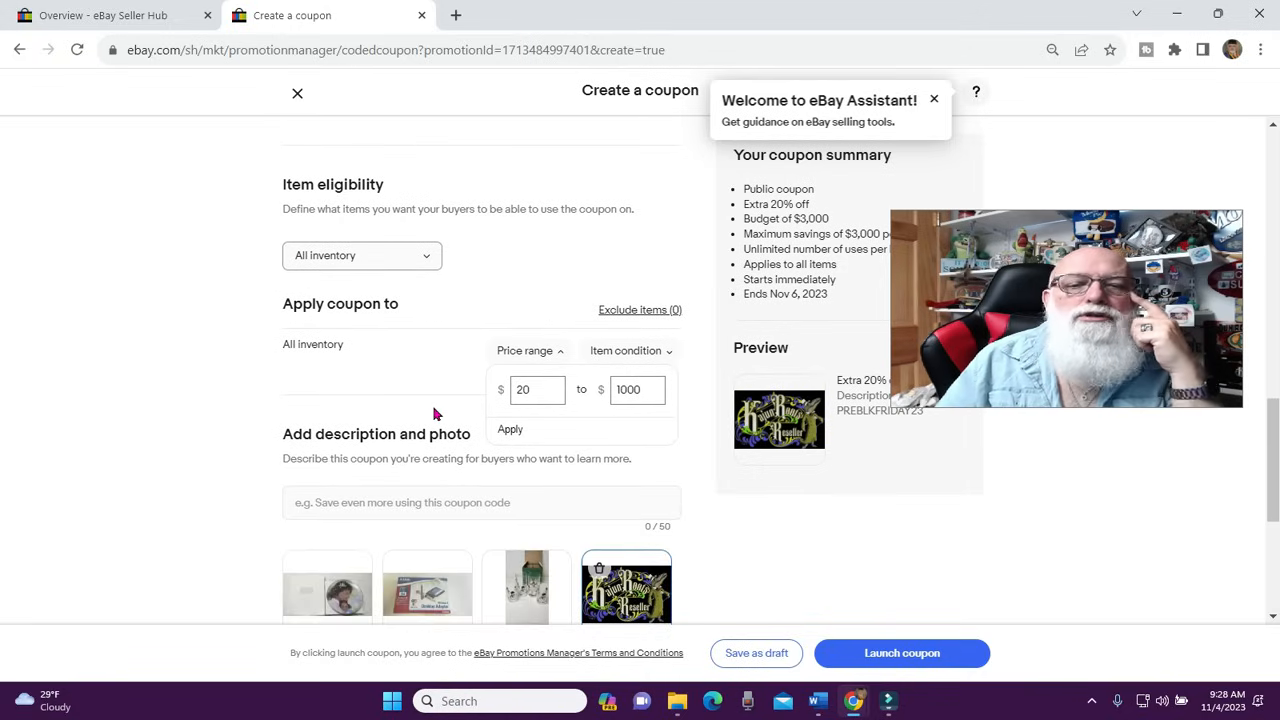
pyautogui.scroll(-3, 434, 413)
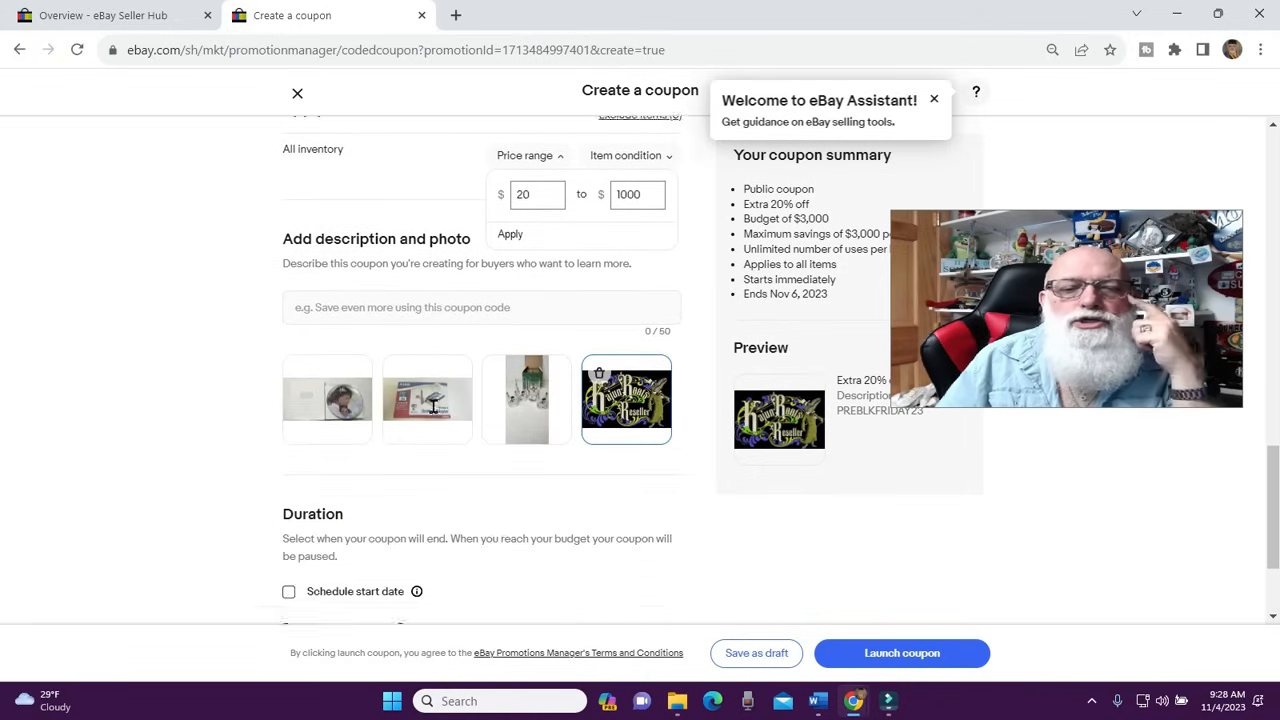
pyautogui.scroll(-1, 433, 406)
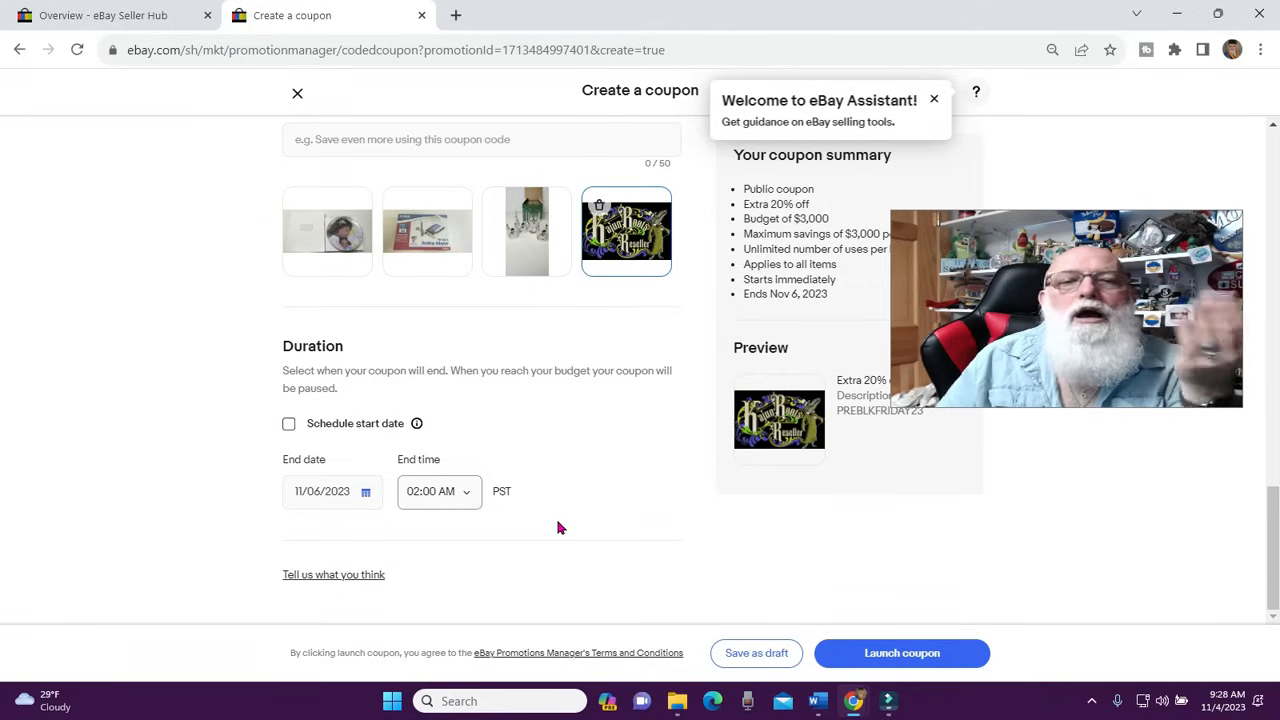
pyautogui.scroll(15, 558, 528)
pyautogui.scroll(2, 558, 528)
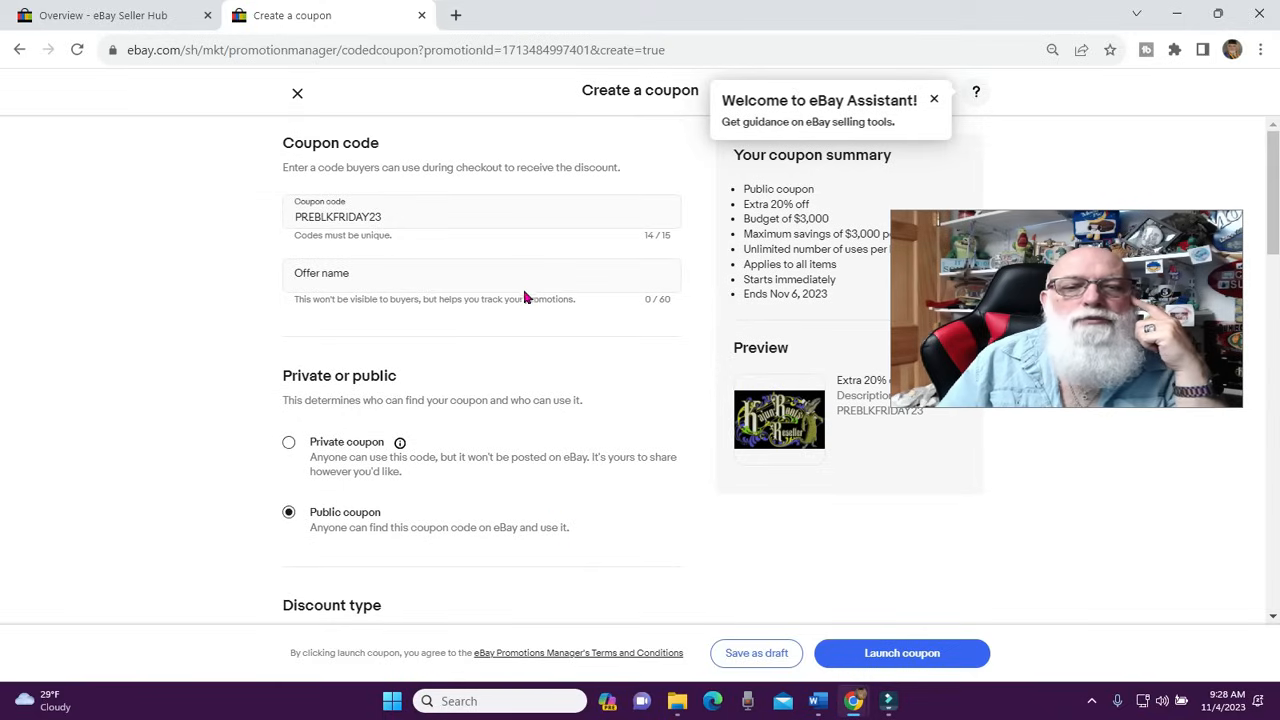
pyautogui.scroll(-2, 443, 351)
pyautogui.scroll(2, 383, 245)
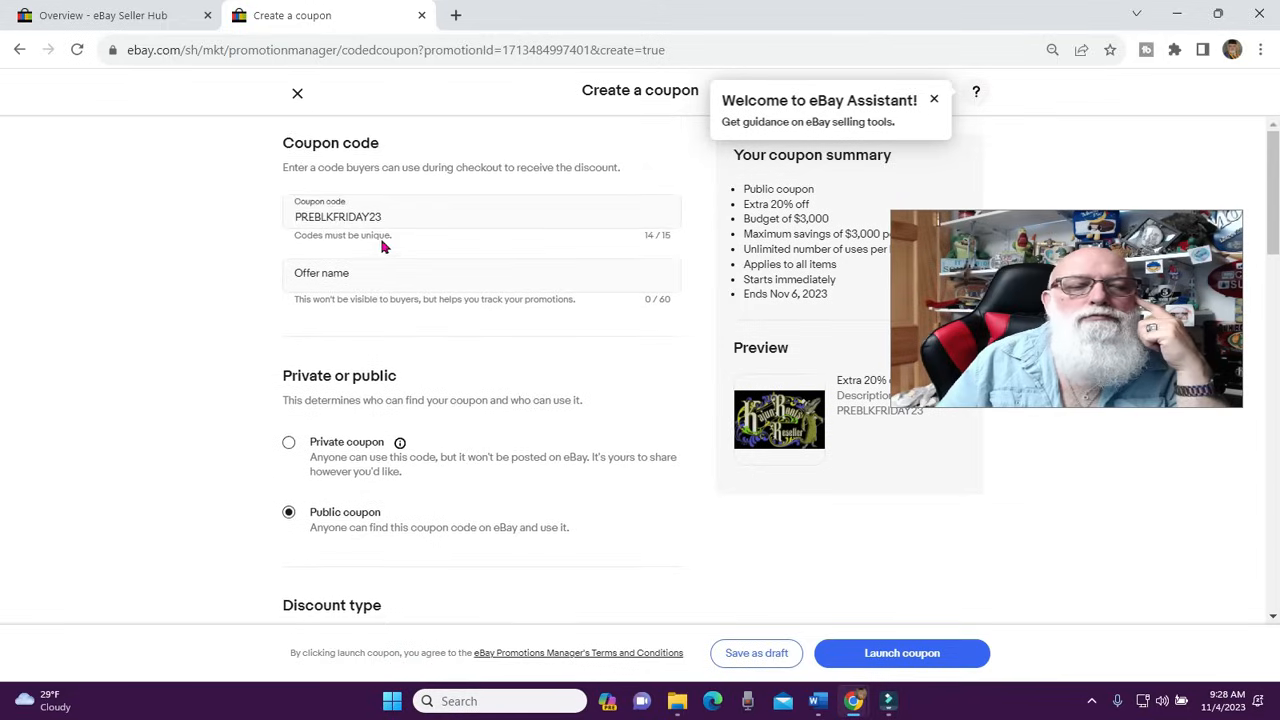
pyautogui.scroll(-3, 417, 274)
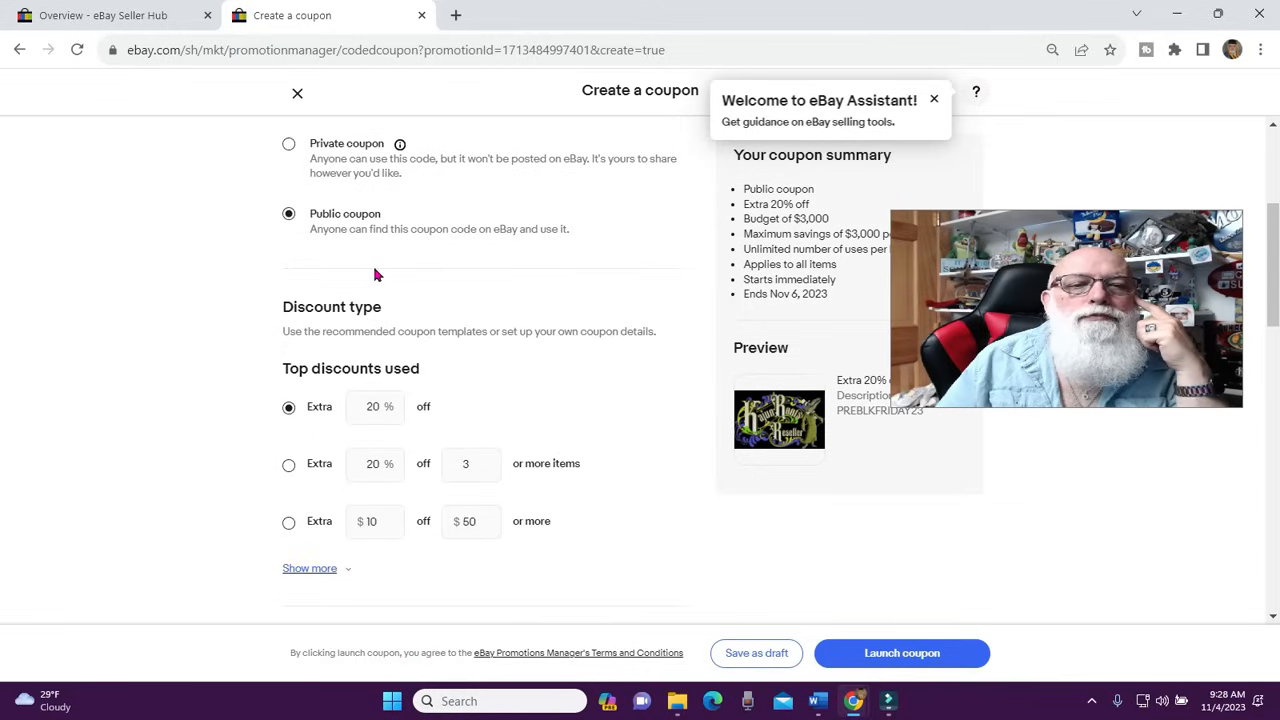
# Recheck the coupon's visibility, discount type, usage limits, item eligibility, description, photo and duration
pyautogui.scroll(-4, 417, 246)
pyautogui.scroll(-1, 400, 260)
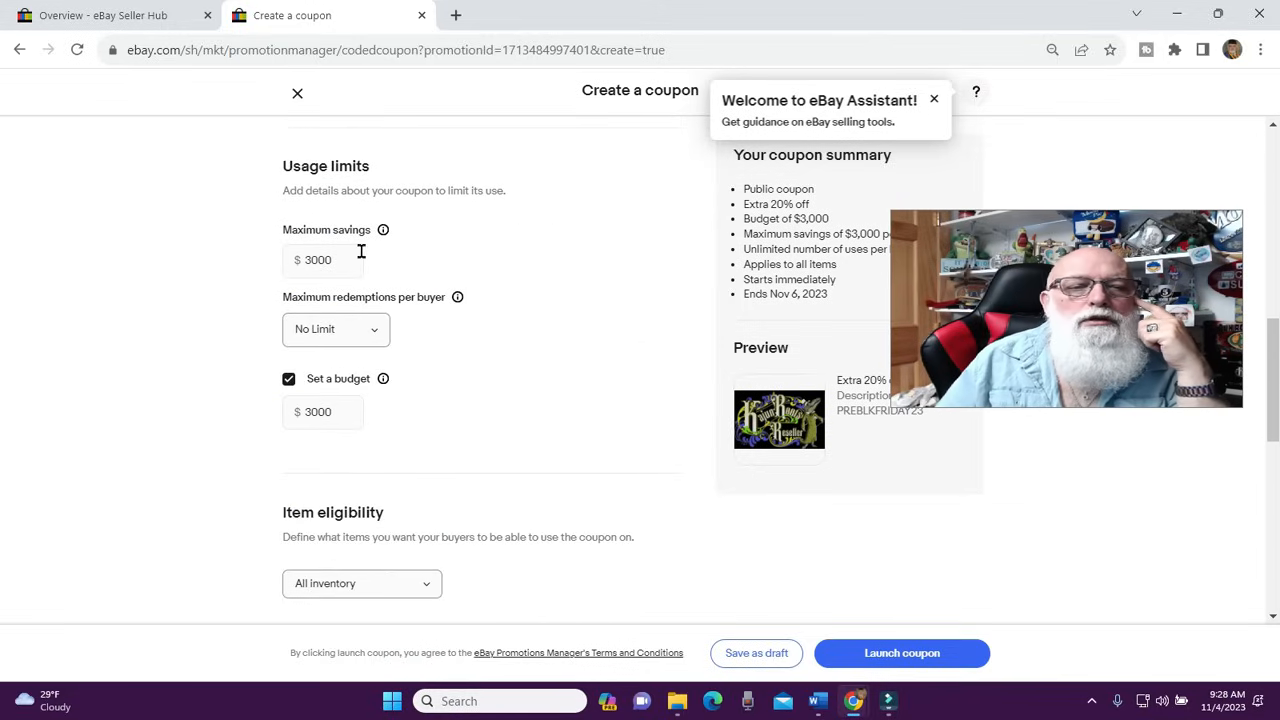
pyautogui.scroll(-2, 517, 366)
pyautogui.scroll(1, 528, 354)
pyautogui.scroll(5, 528, 354)
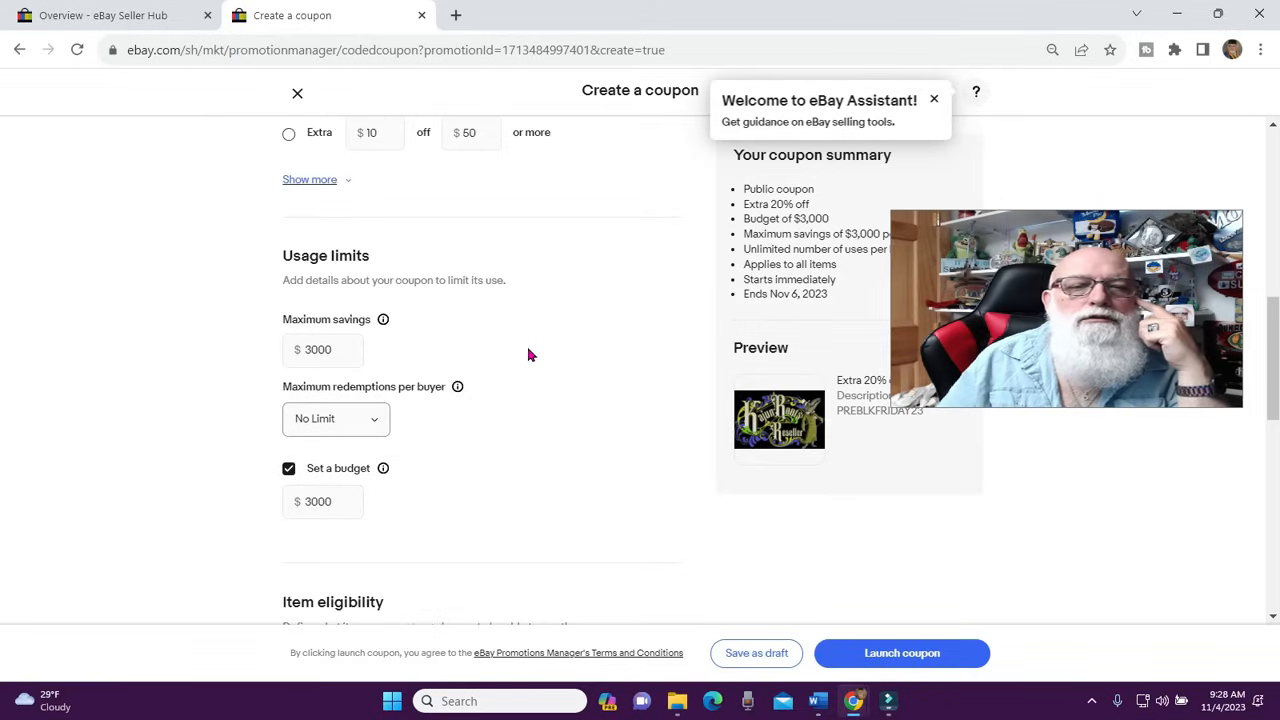
pyautogui.scroll(5, 530, 354)
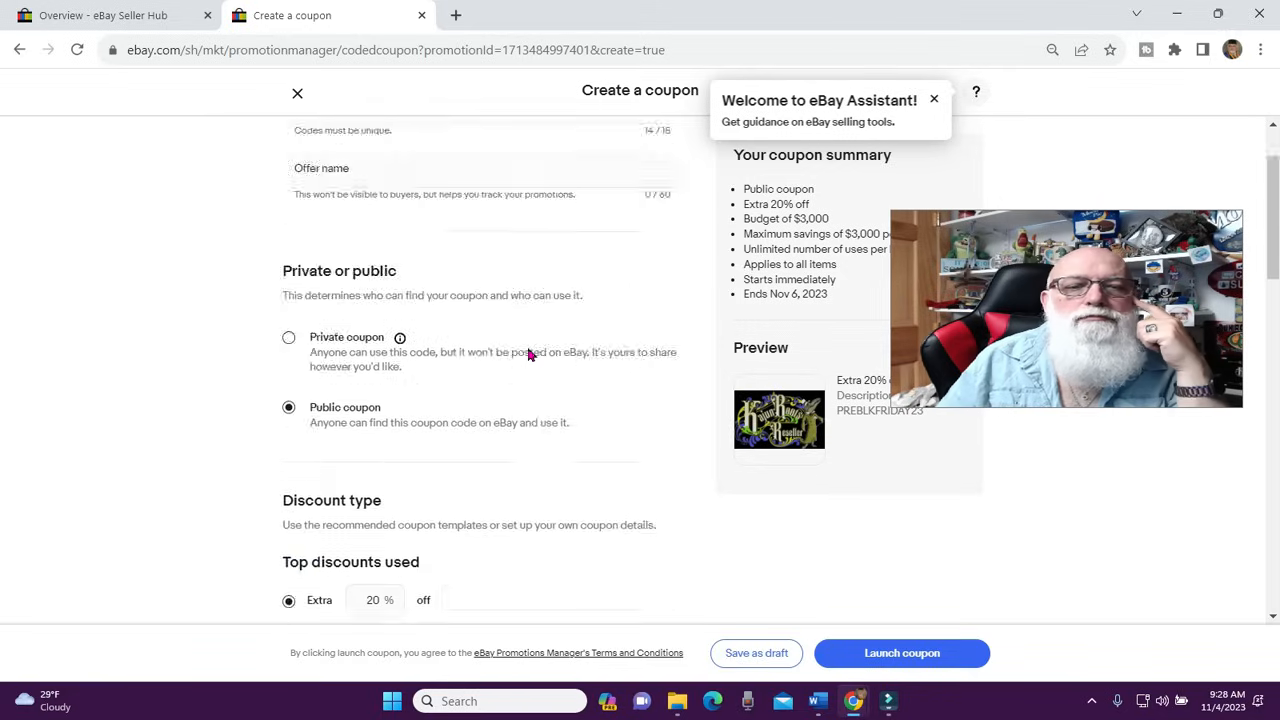
pyautogui.scroll(-5, 530, 355)
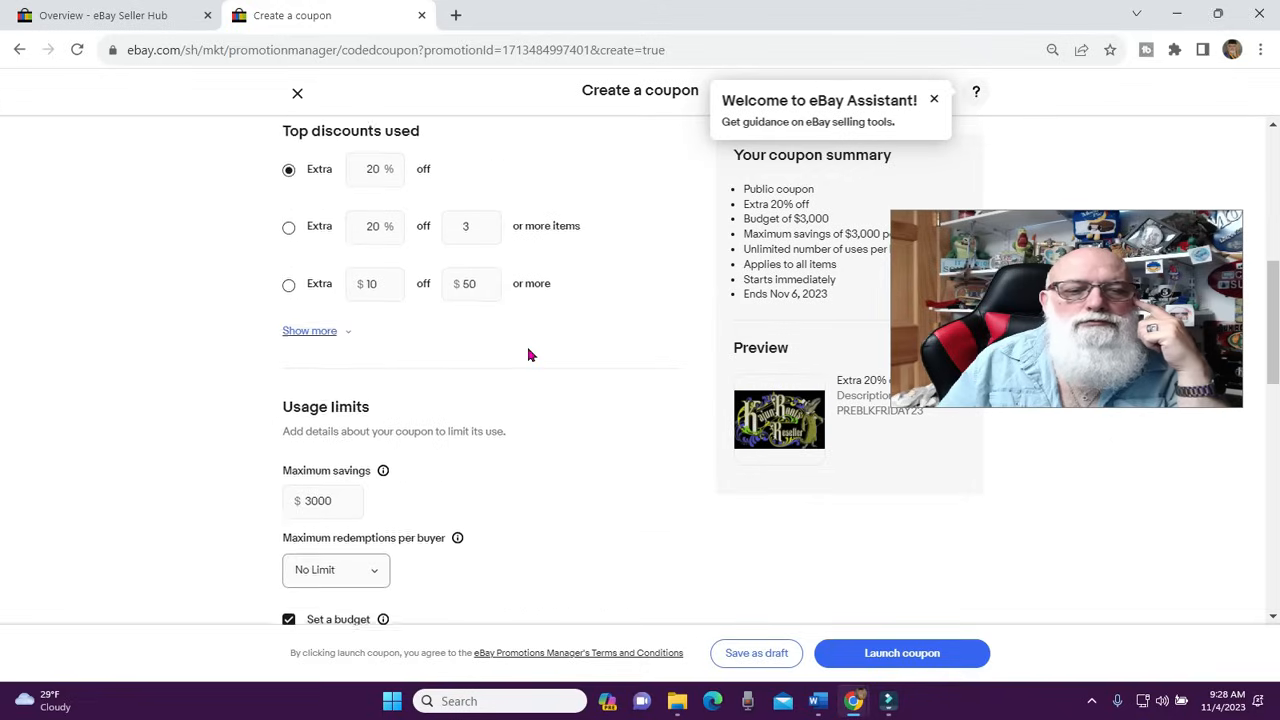
pyautogui.scroll(-2, 530, 355)
pyautogui.scroll(-3, 530, 355)
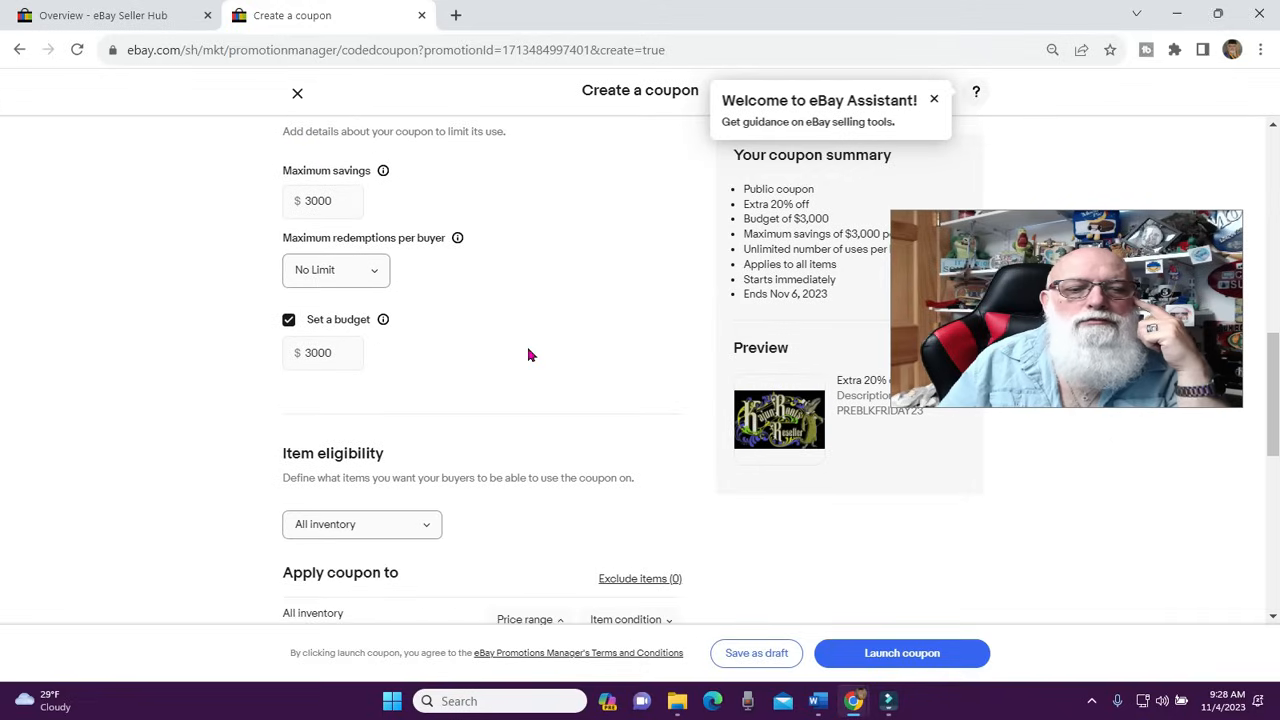
pyautogui.scroll(-1, 530, 355)
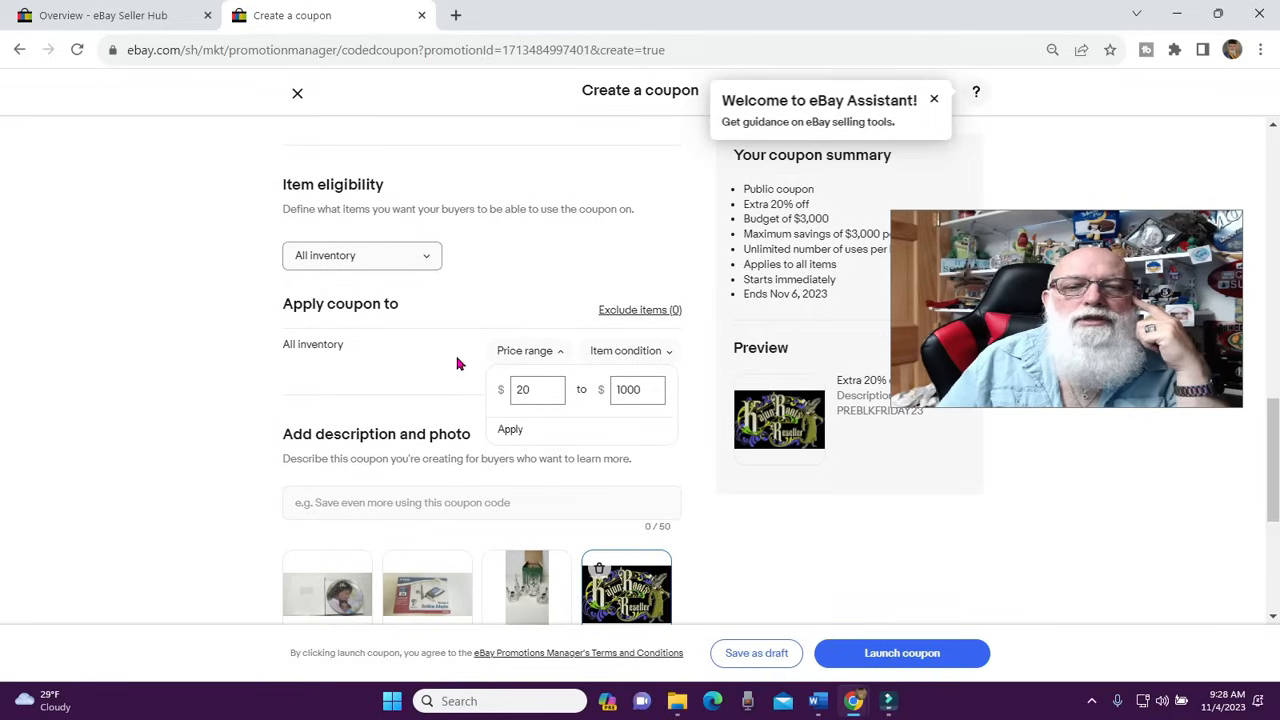
pyautogui.scroll(-3, 640, 390)
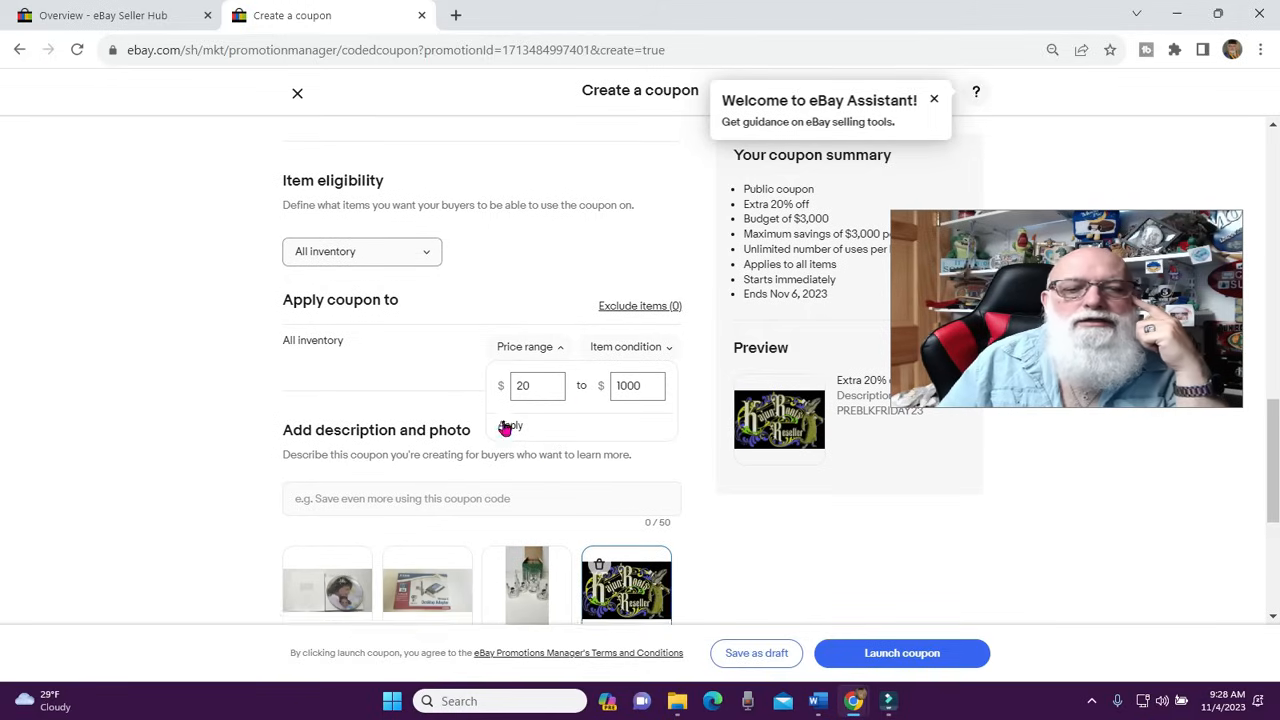
pyautogui.scroll(-1, 612, 393)
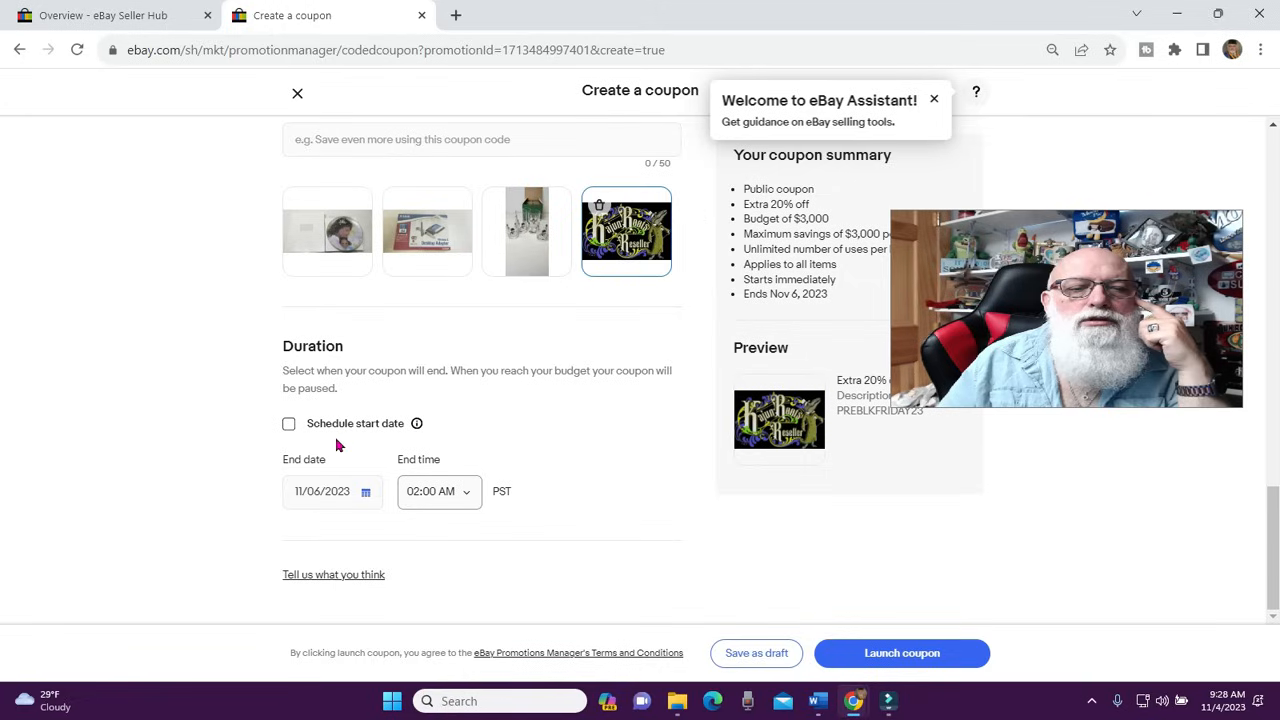
# Enable a scheduled start date for the coupon and set its start time to 09:30 AM
pyautogui.click(289, 424)
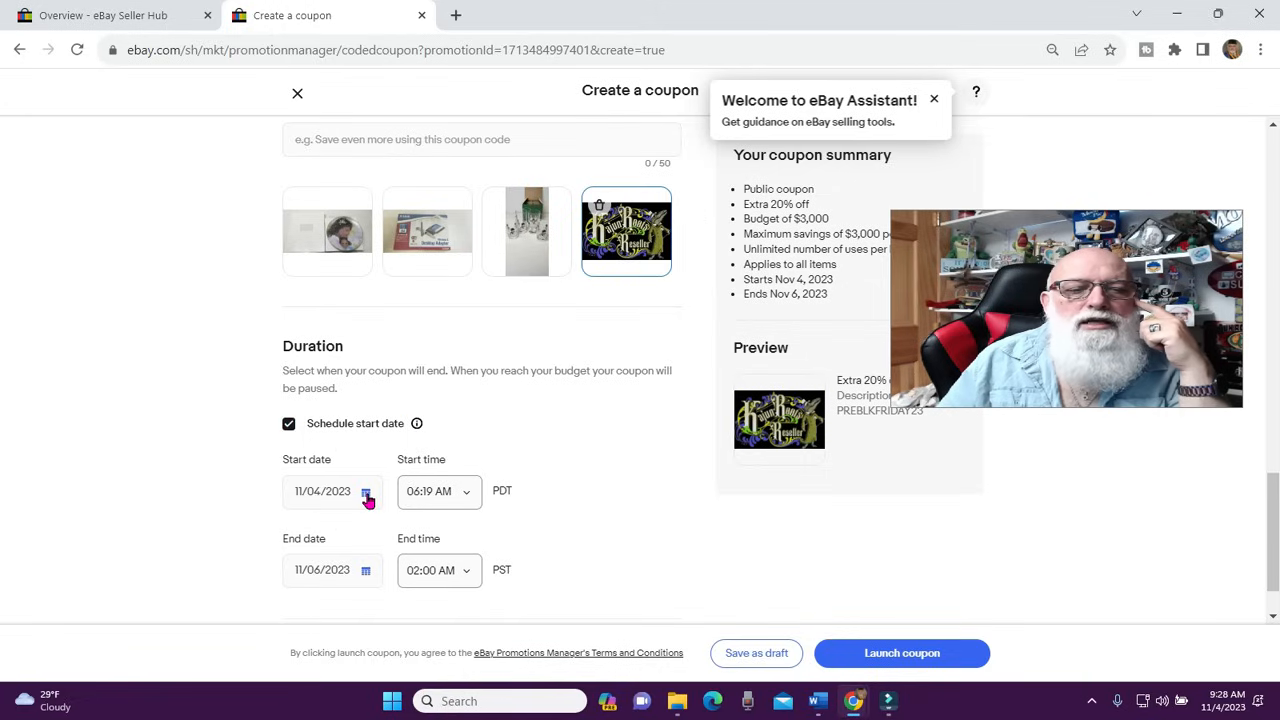
pyautogui.click(466, 494)
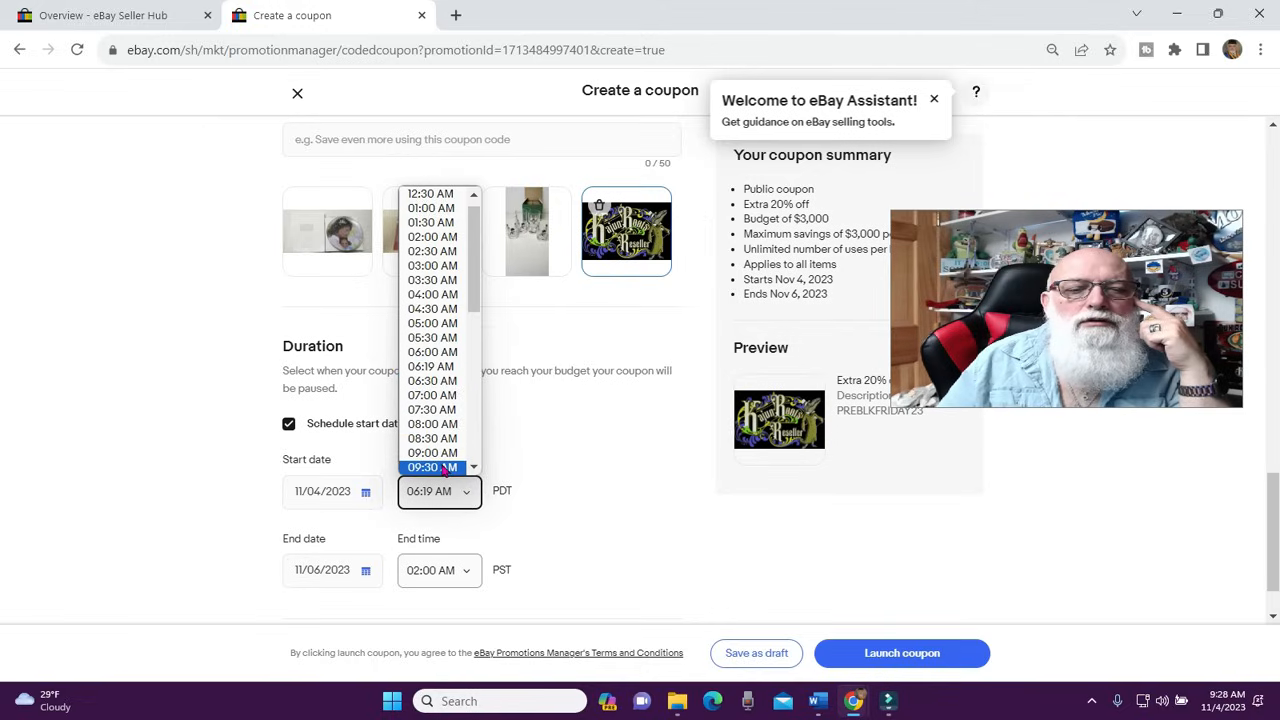
pyautogui.click(432, 467)
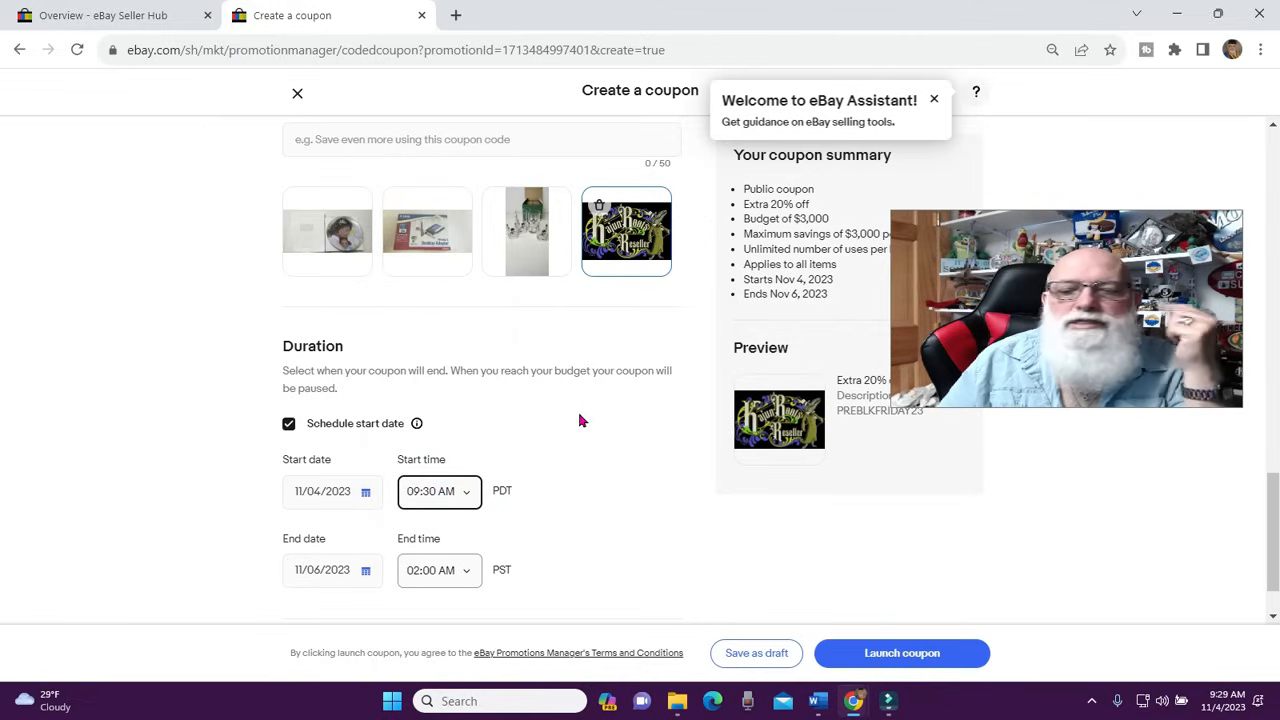
# Check the available start times and the start date calendar in the coupon's duration settings
pyautogui.click(469, 493)
pyautogui.click(469, 493)
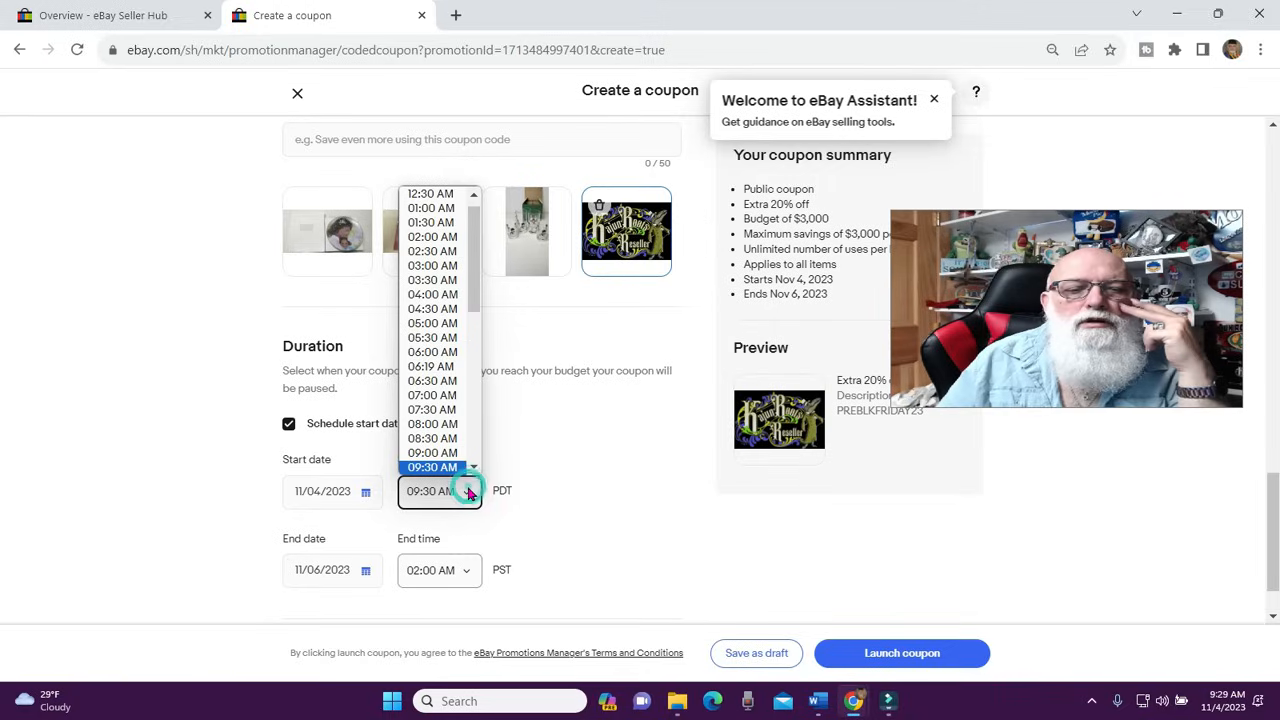
pyautogui.click(288, 424)
pyautogui.click(290, 424)
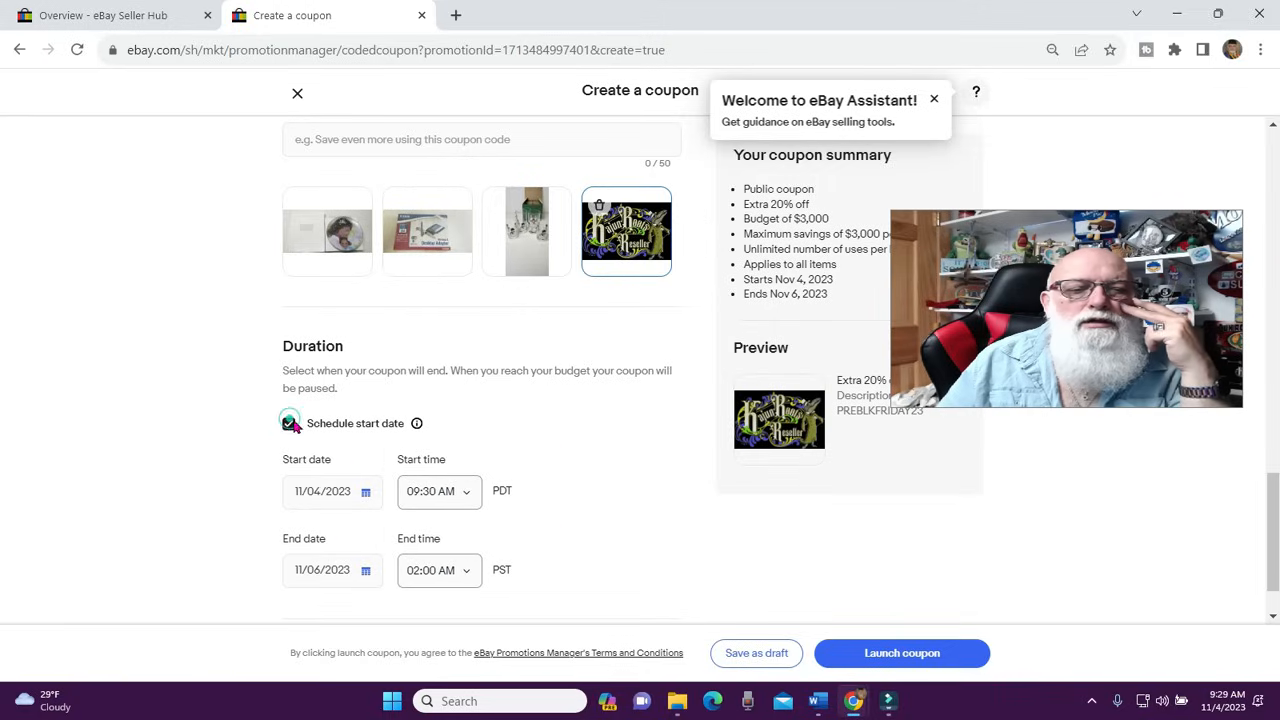
pyautogui.click(366, 491)
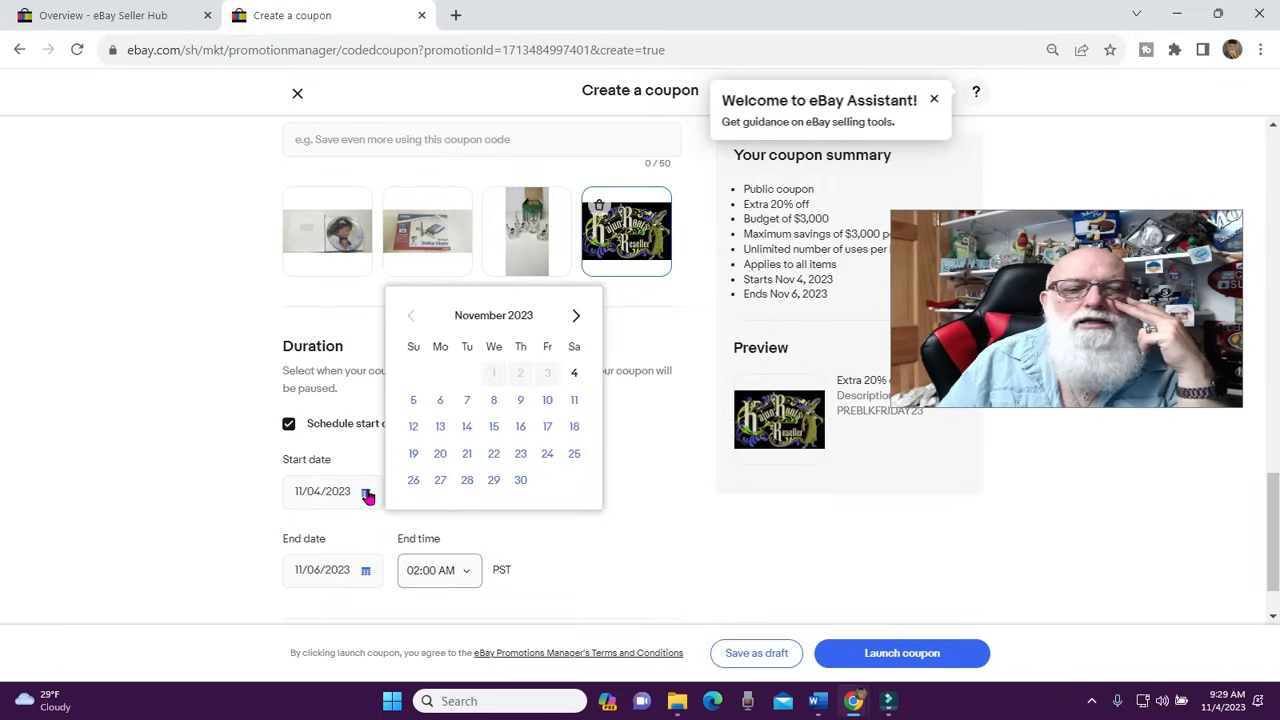
pyautogui.click(634, 490)
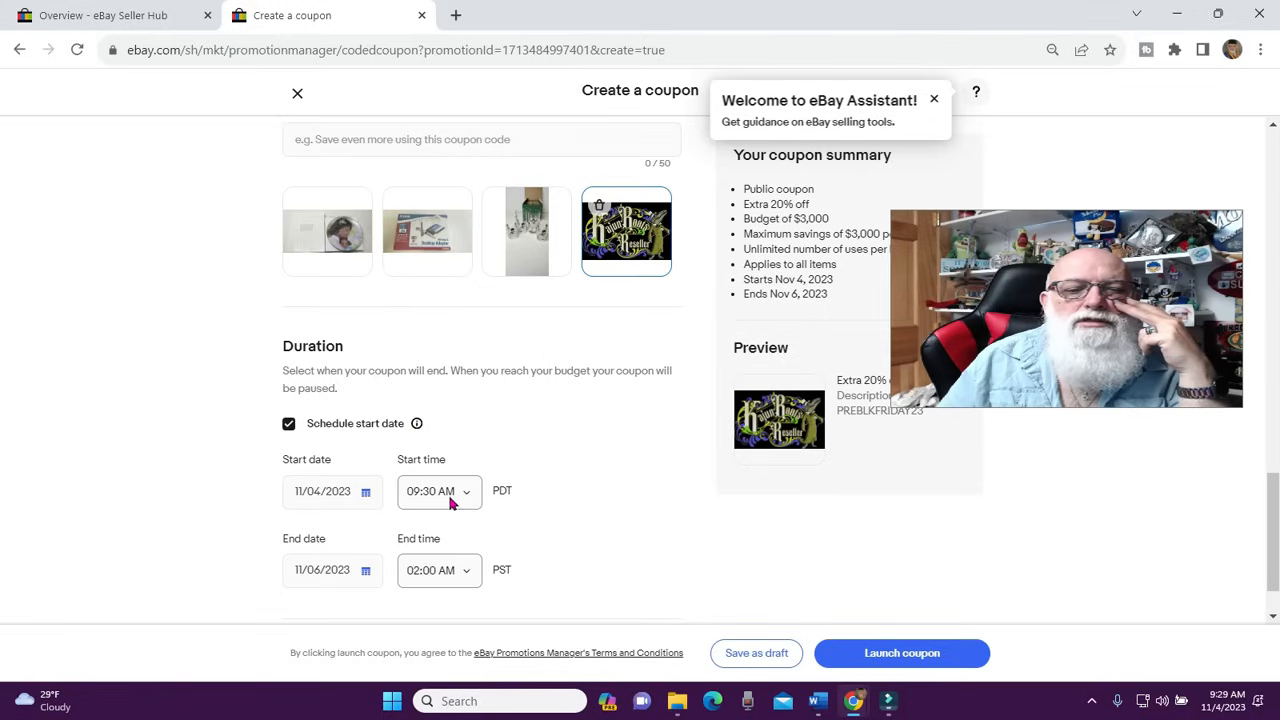
# Try 06:00 AM and 04:00 AM as the coupon's start time
pyautogui.click(470, 494)
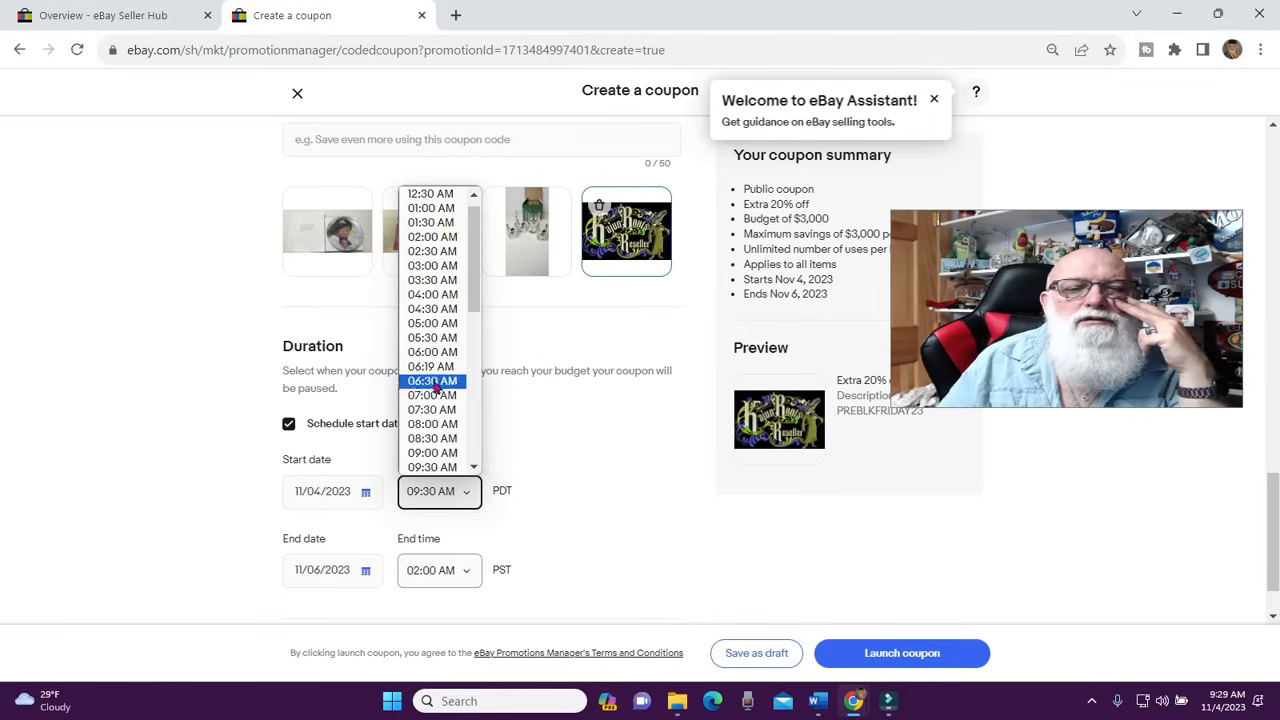
pyautogui.click(430, 351)
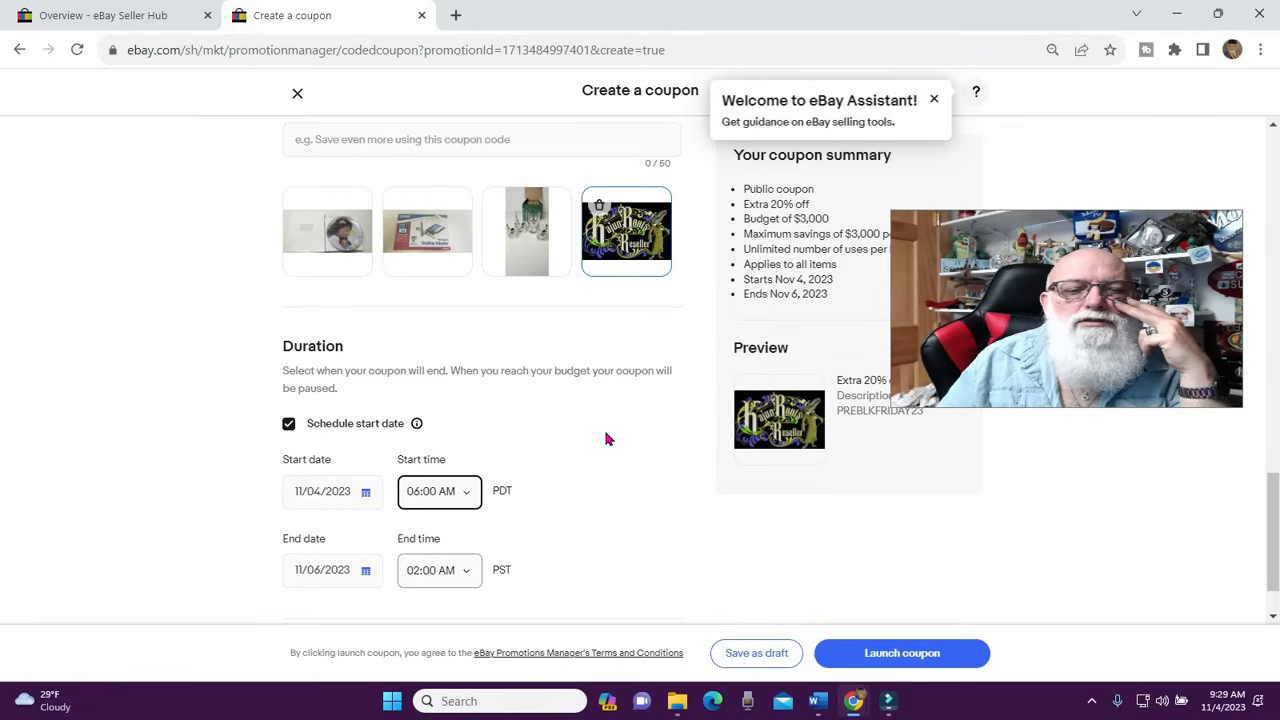
pyautogui.click(470, 494)
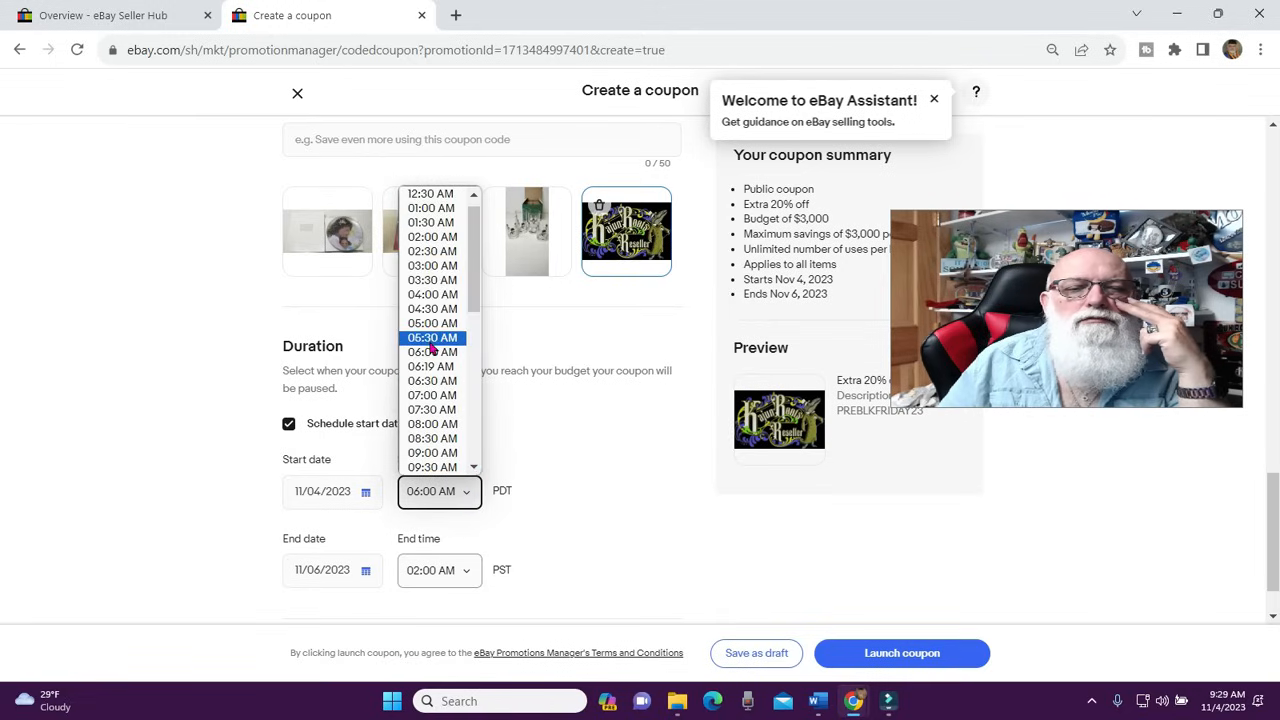
pyautogui.click(432, 294)
# Apply the $20 to $1000 price range to all inventory and update the coupon
pyautogui.scroll(-1, 600, 490)
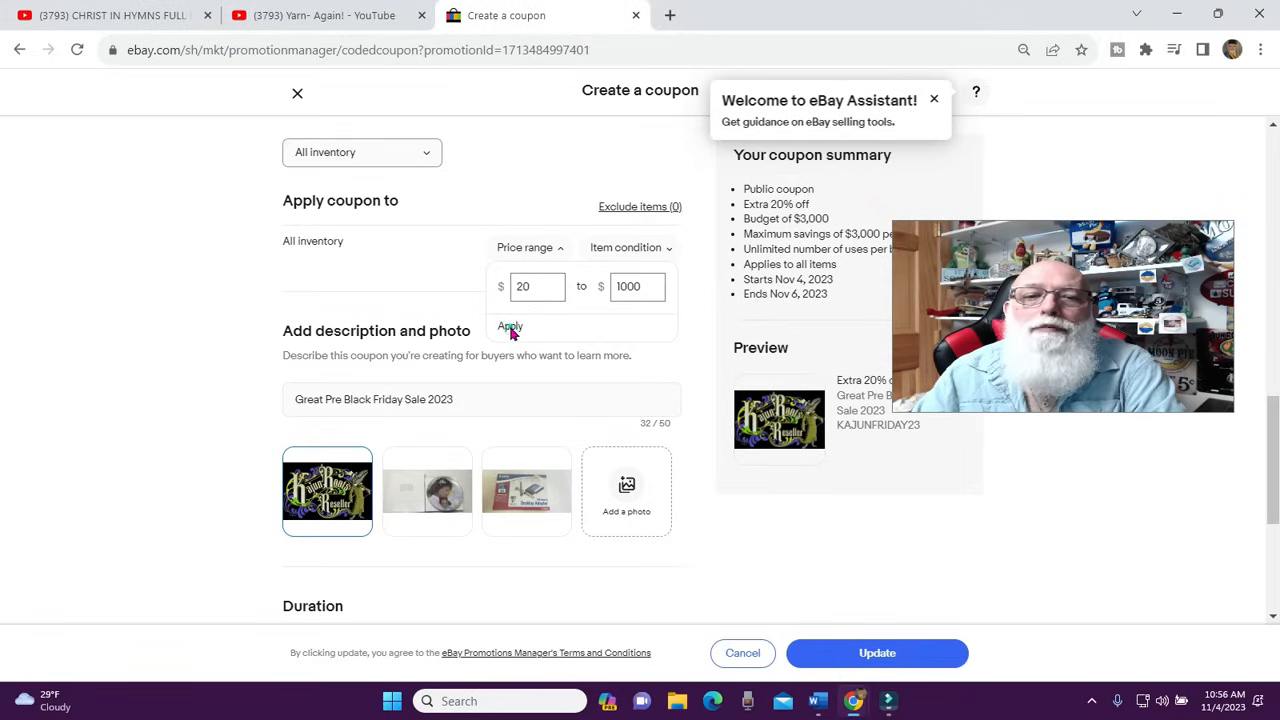
pyautogui.click(510, 330)
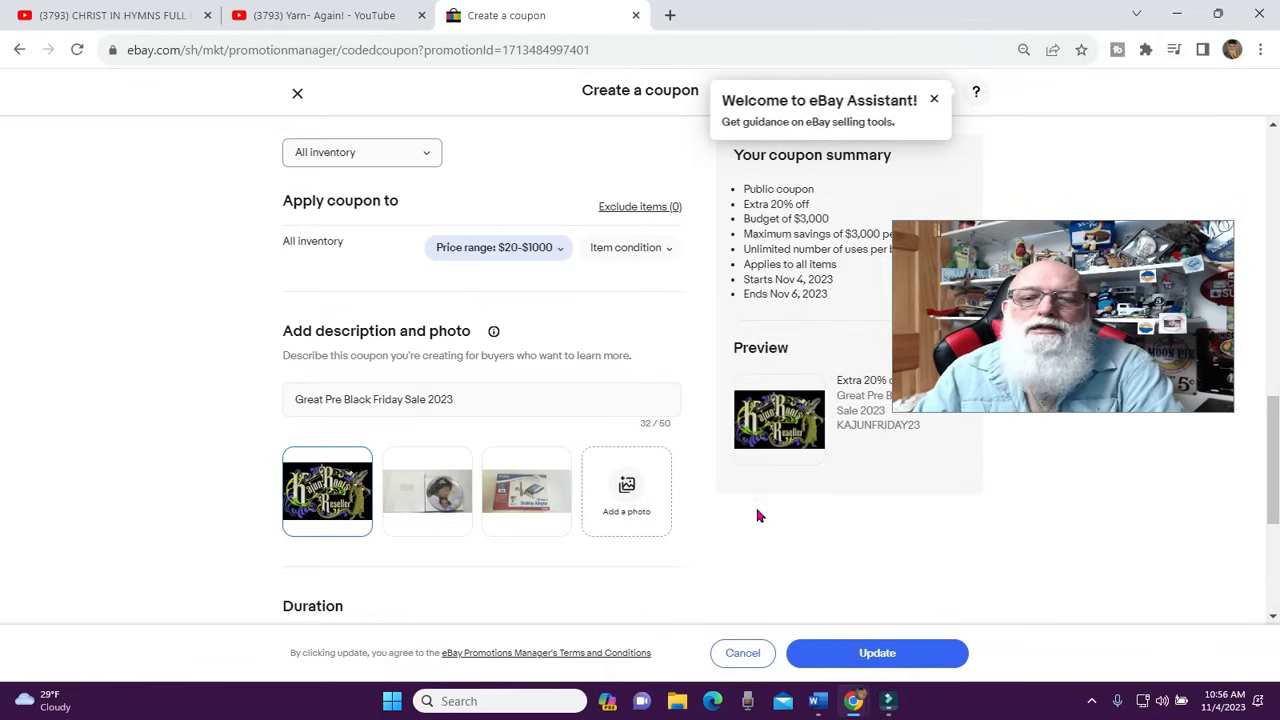
pyautogui.click(853, 657)
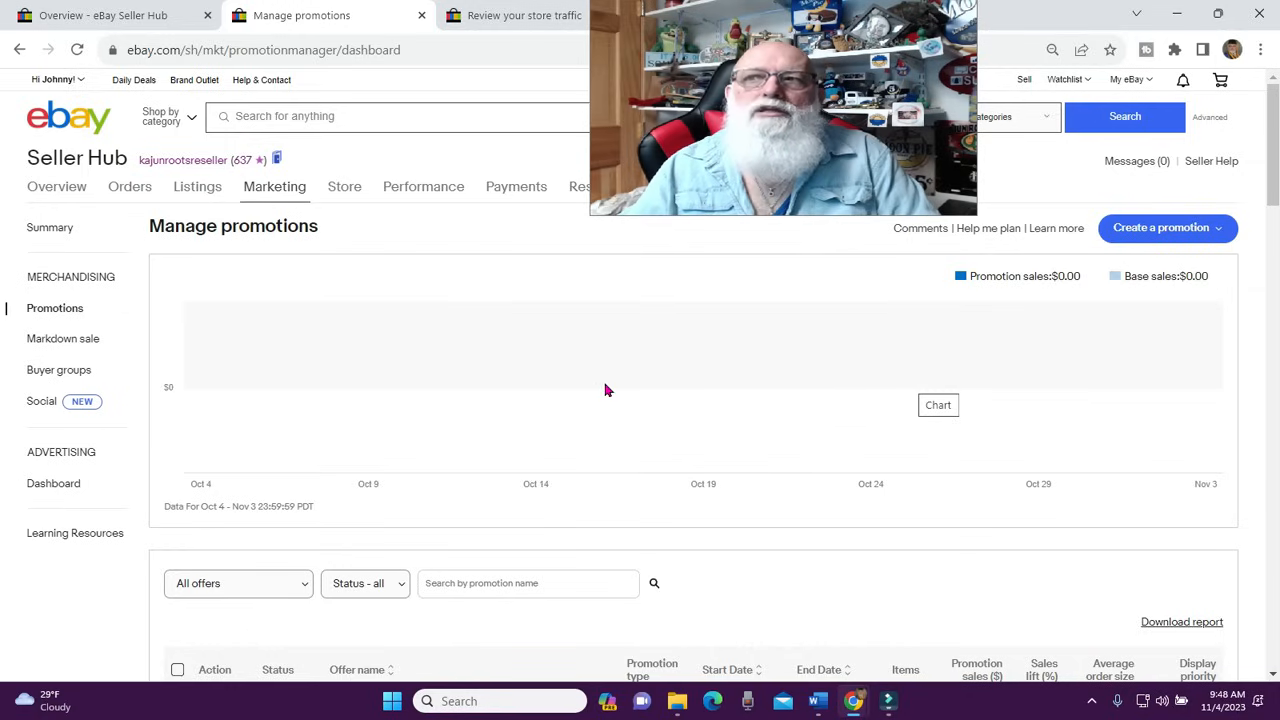
# Find the Pre Blak Friday Sale 23 coupon on the store's promotions page and open it for editing
pyautogui.scroll(-2, 605, 390)
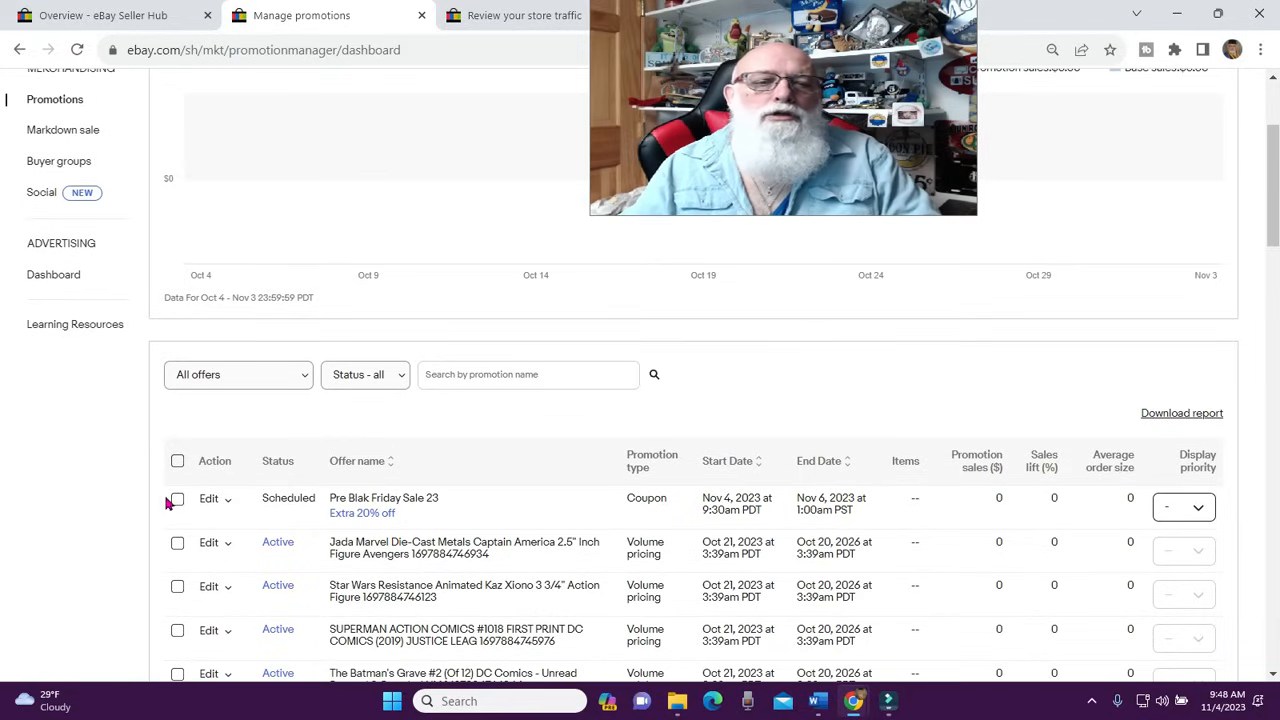
pyautogui.scroll(2, 400, 300)
pyautogui.moveTo(286, 194)
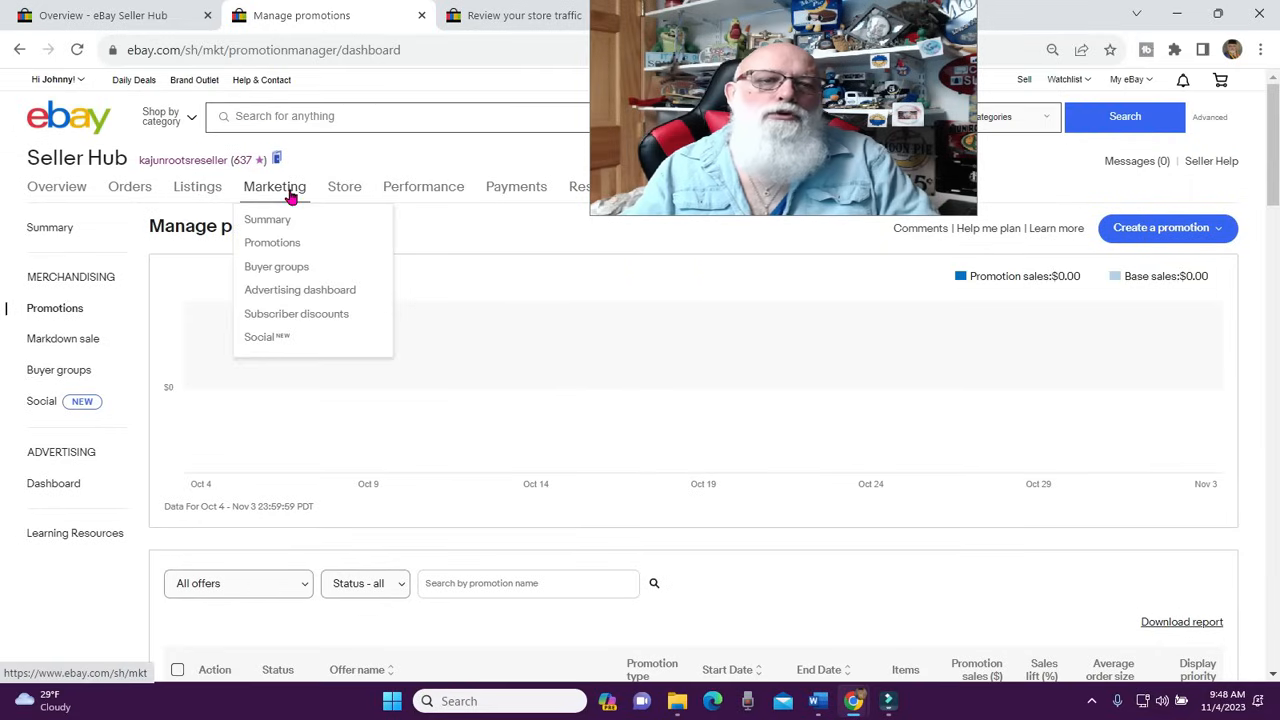
pyautogui.click(271, 244)
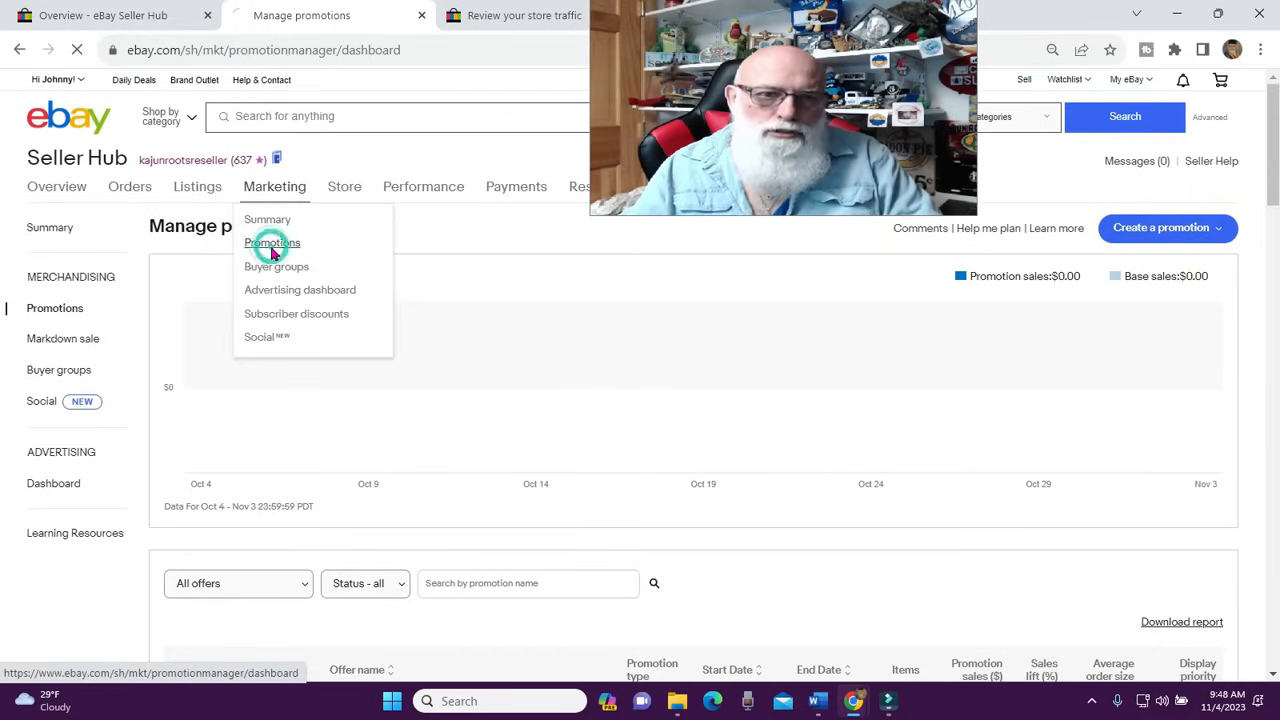
pyautogui.scroll(-2, 453, 335)
pyautogui.scroll(-1, 453, 335)
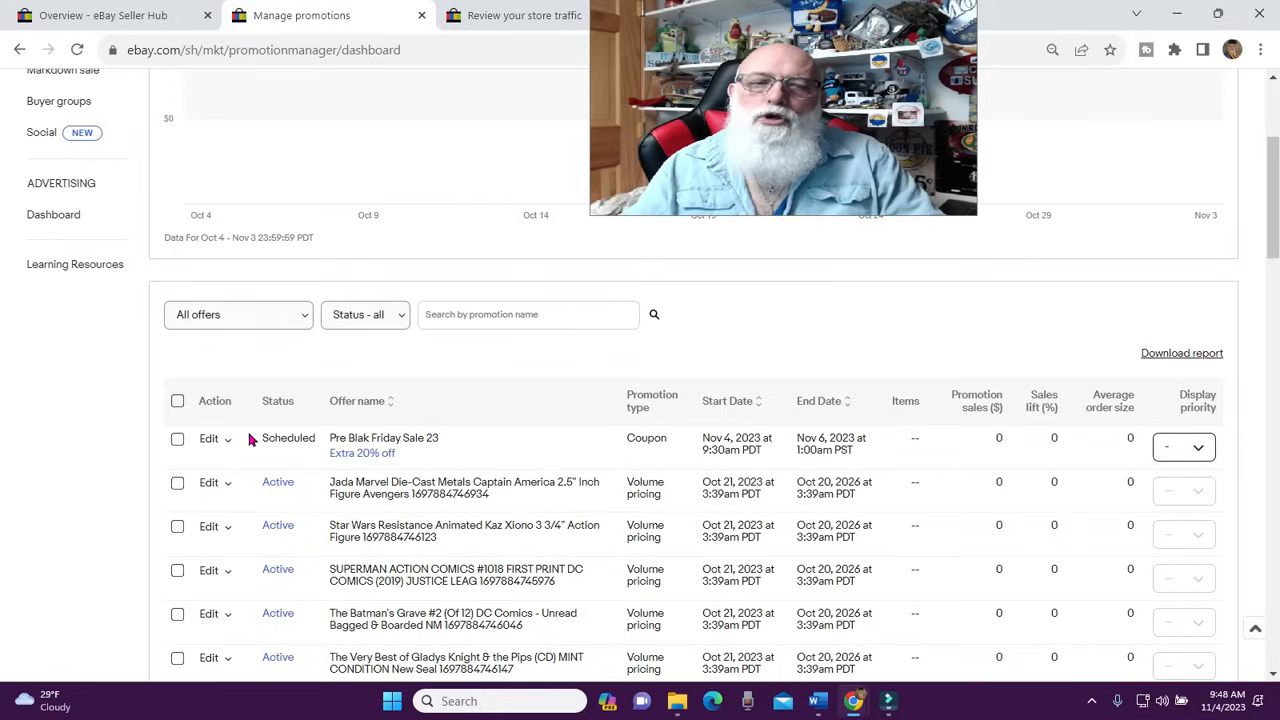
pyautogui.click(211, 442)
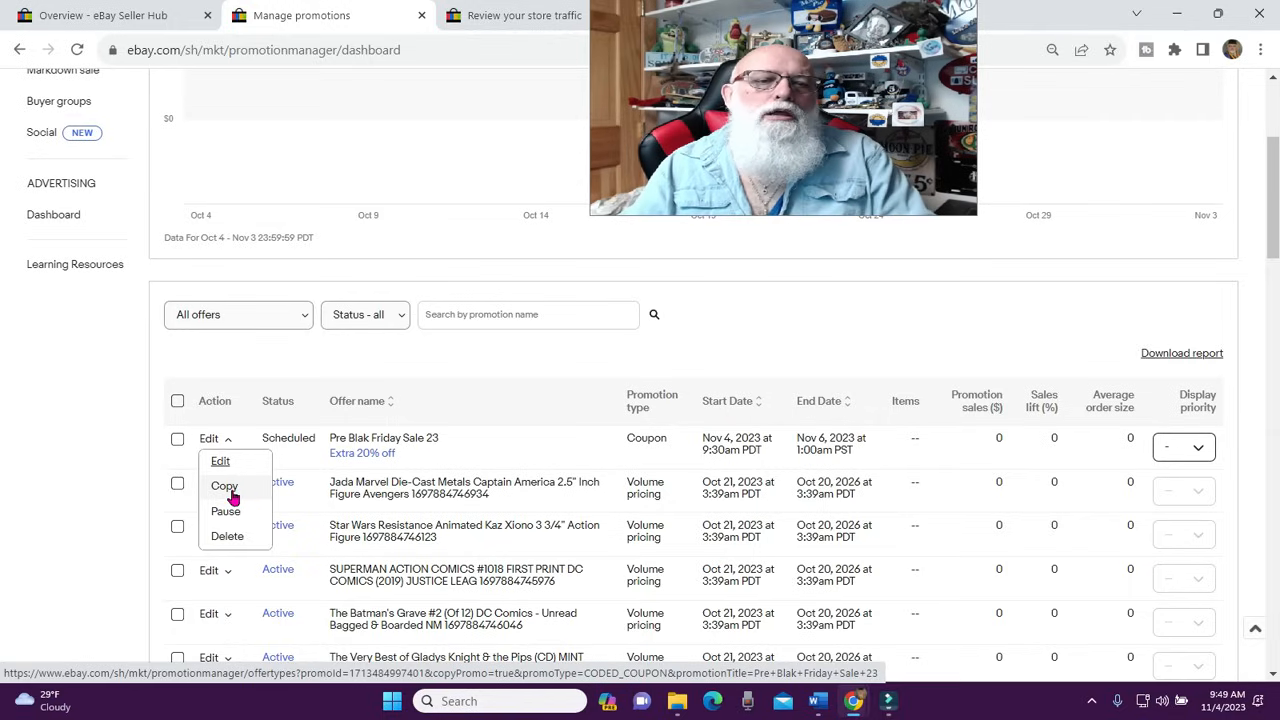
pyautogui.click(218, 461)
# Set the coupon's start time to 06:00 AM in its duration settings and update the coupon
pyautogui.scroll(-1, 221, 466)
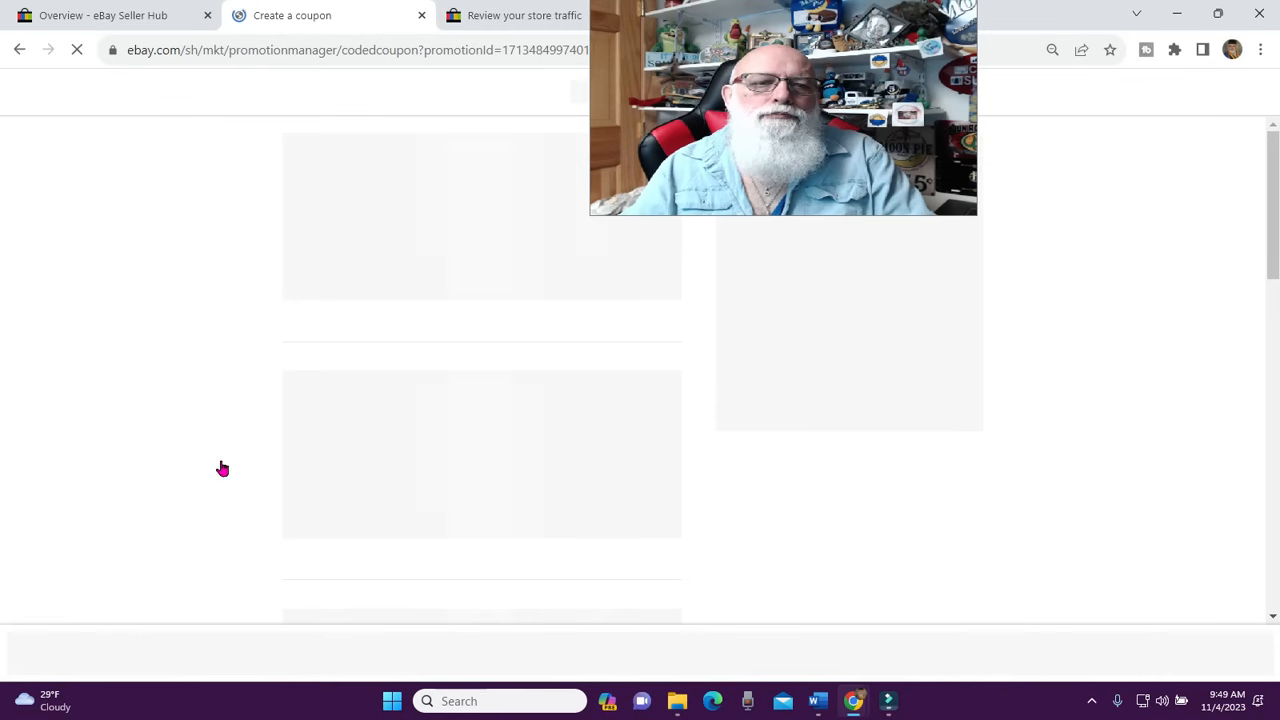
pyautogui.scroll(-2, 520, 383)
pyautogui.scroll(-8, 520, 383)
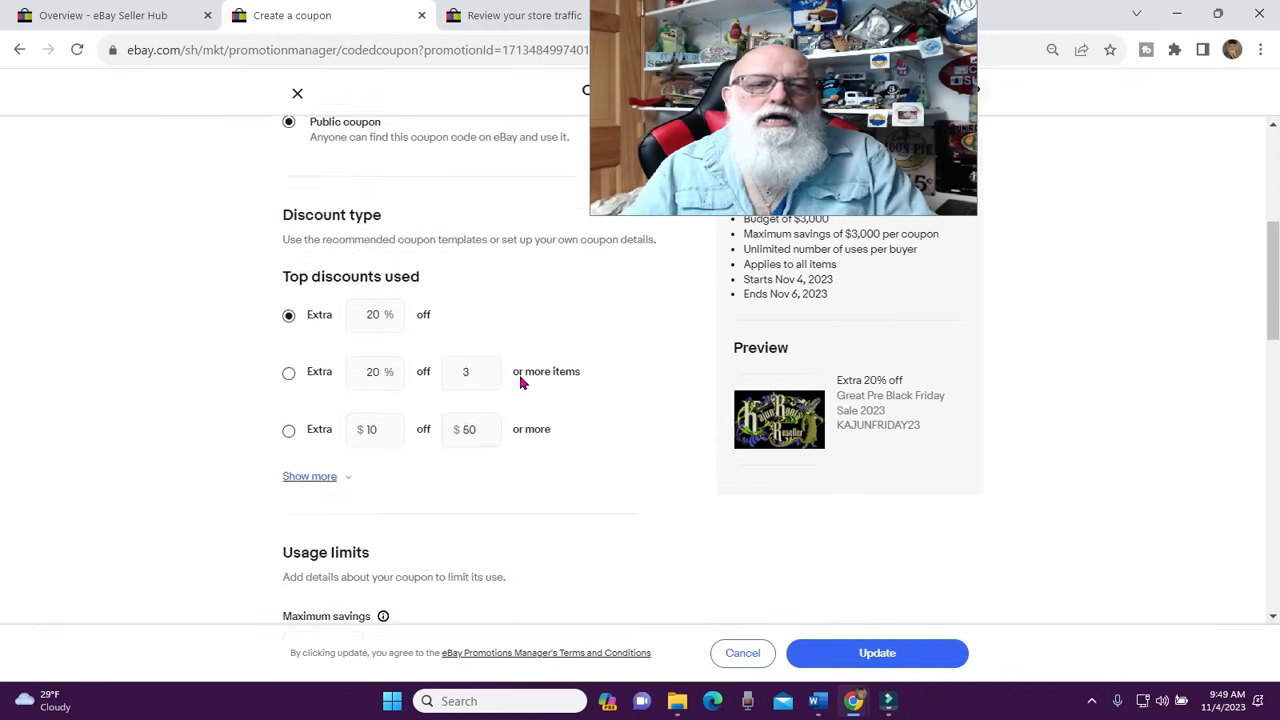
pyautogui.scroll(-4, 520, 383)
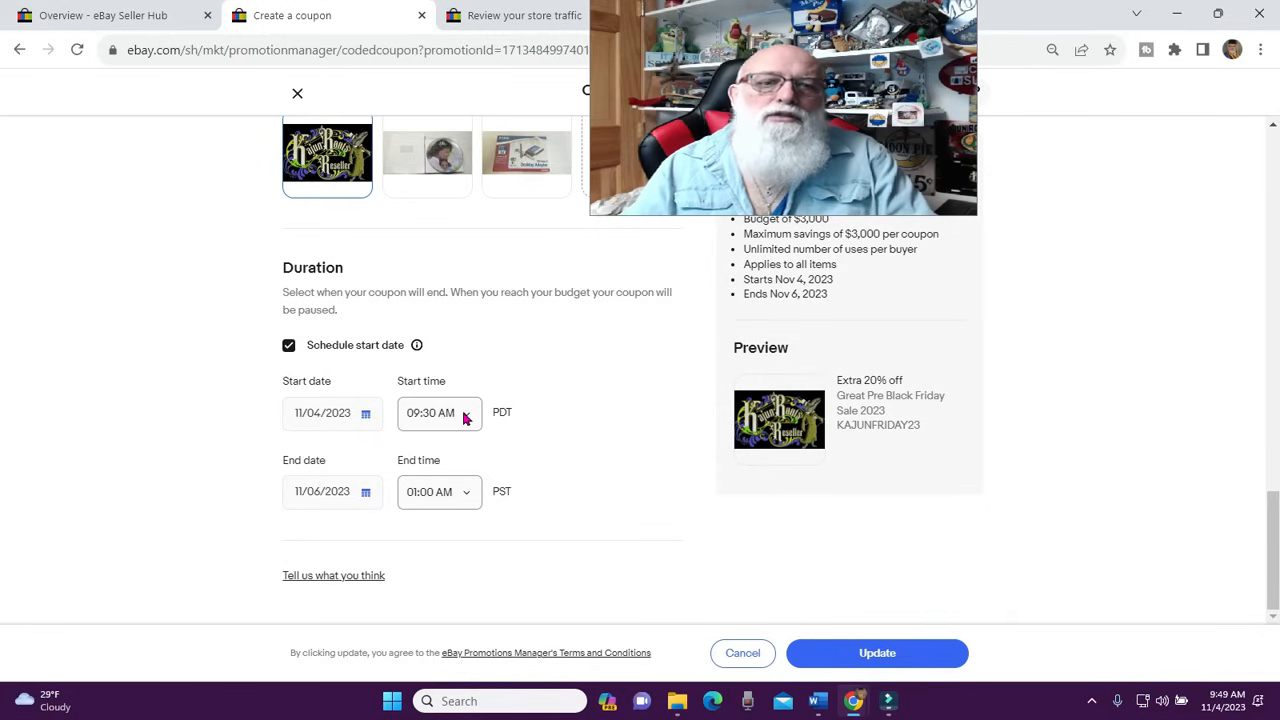
pyautogui.click(463, 419)
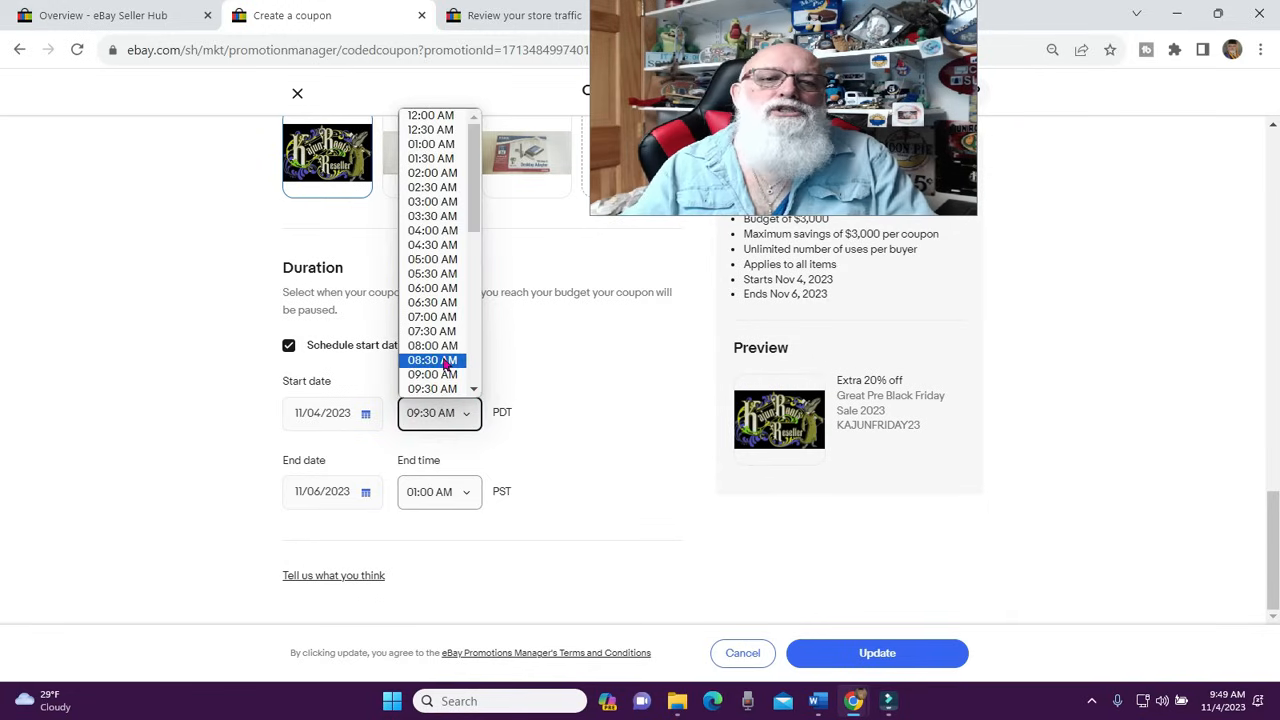
pyautogui.click(443, 289)
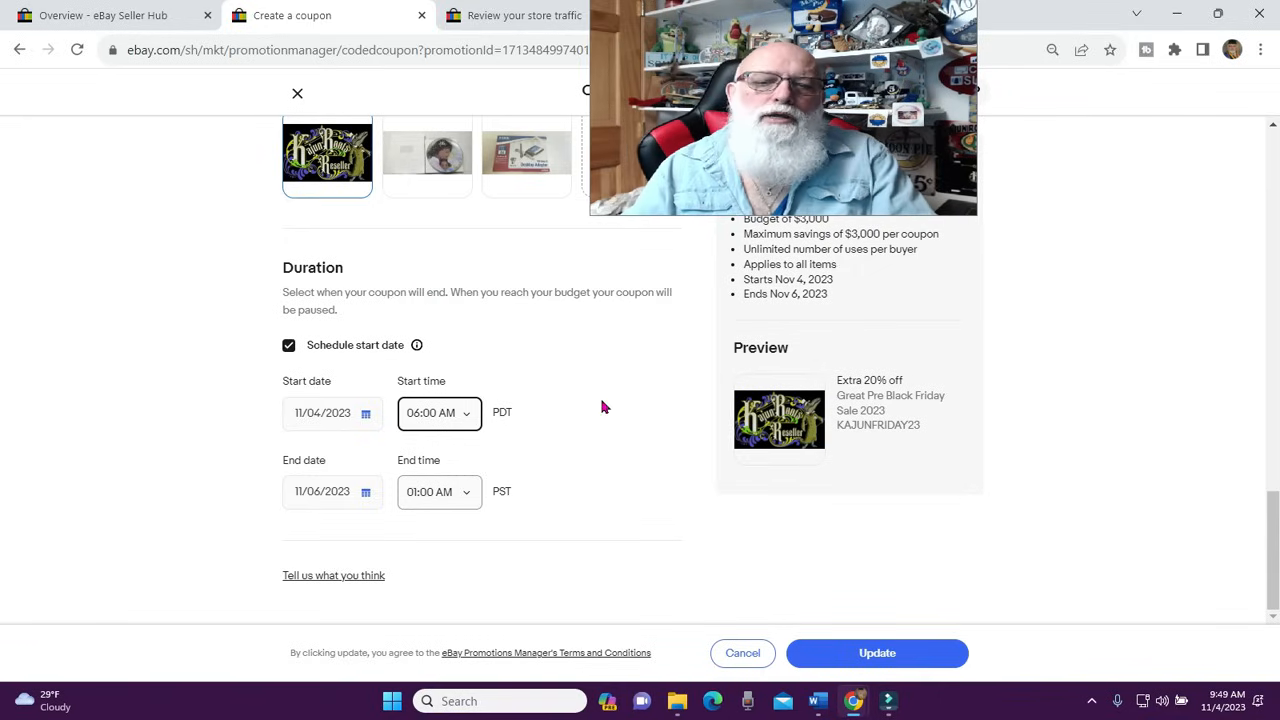
pyautogui.click(877, 652)
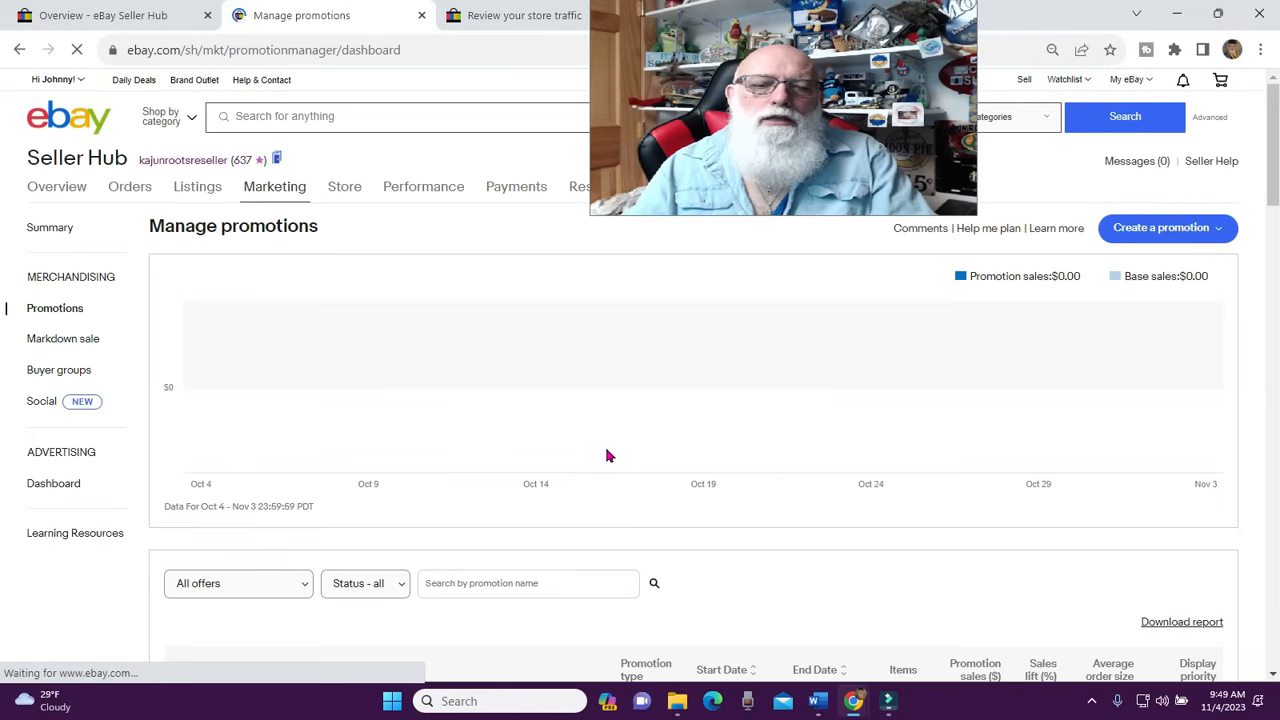
# Open the sharing options for the Pre Blak Friday Sale 23 coupon in the promotions list
pyautogui.scroll(-1, 607, 455)
pyautogui.scroll(-2, 607, 455)
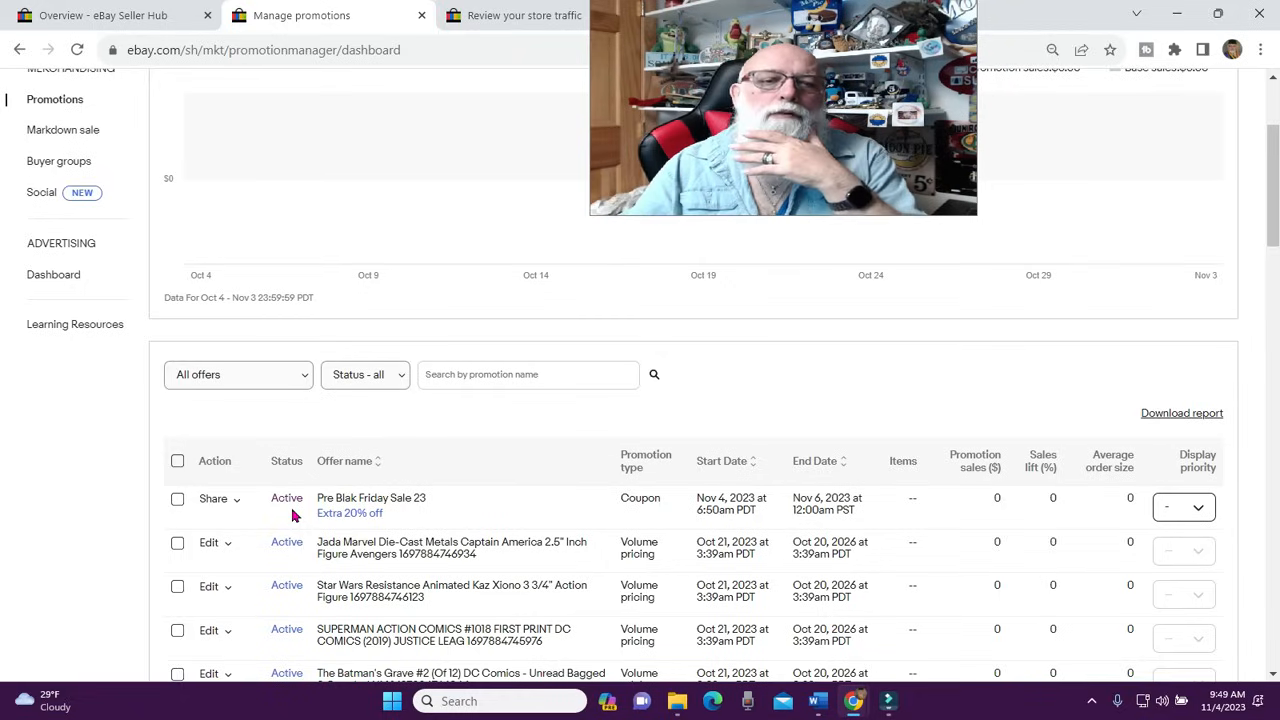
pyautogui.click(214, 500)
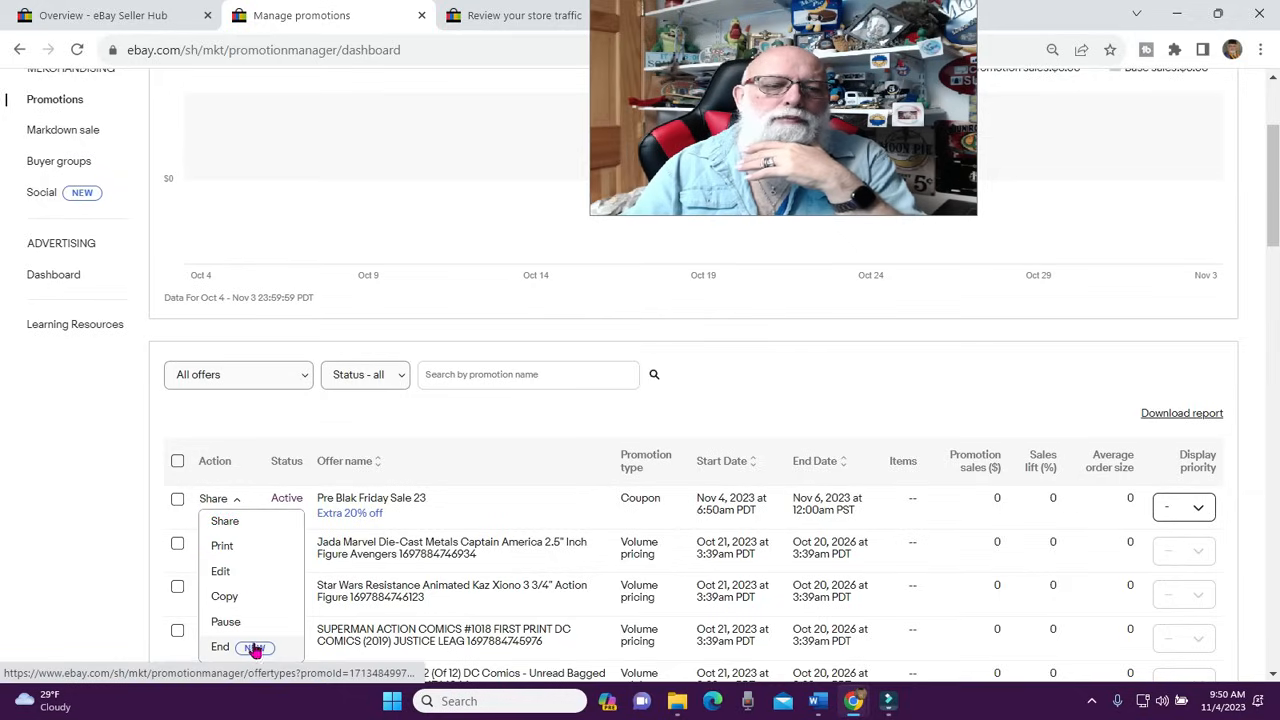
pyautogui.click(234, 523)
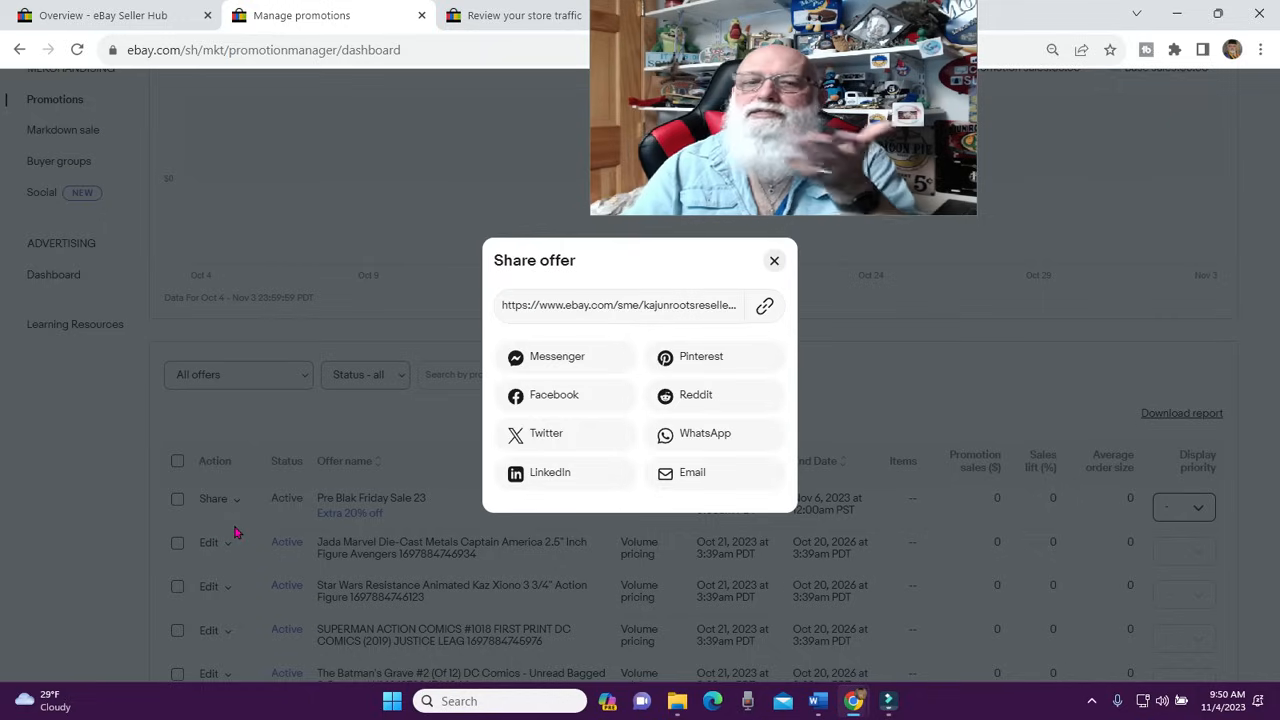
# Share the Pre Blak Friday Sale 23 offer to the Facebook feed, then close the sharing windows
pyautogui.click(551, 404)
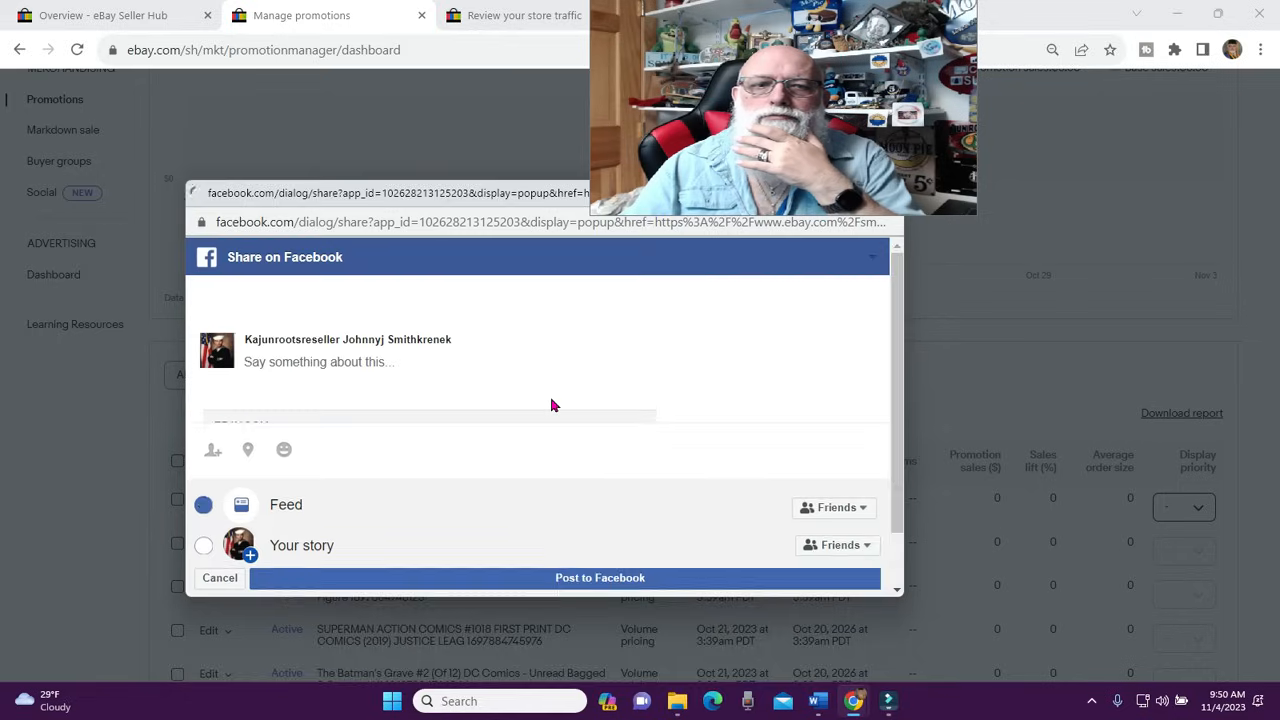
pyautogui.click(556, 637)
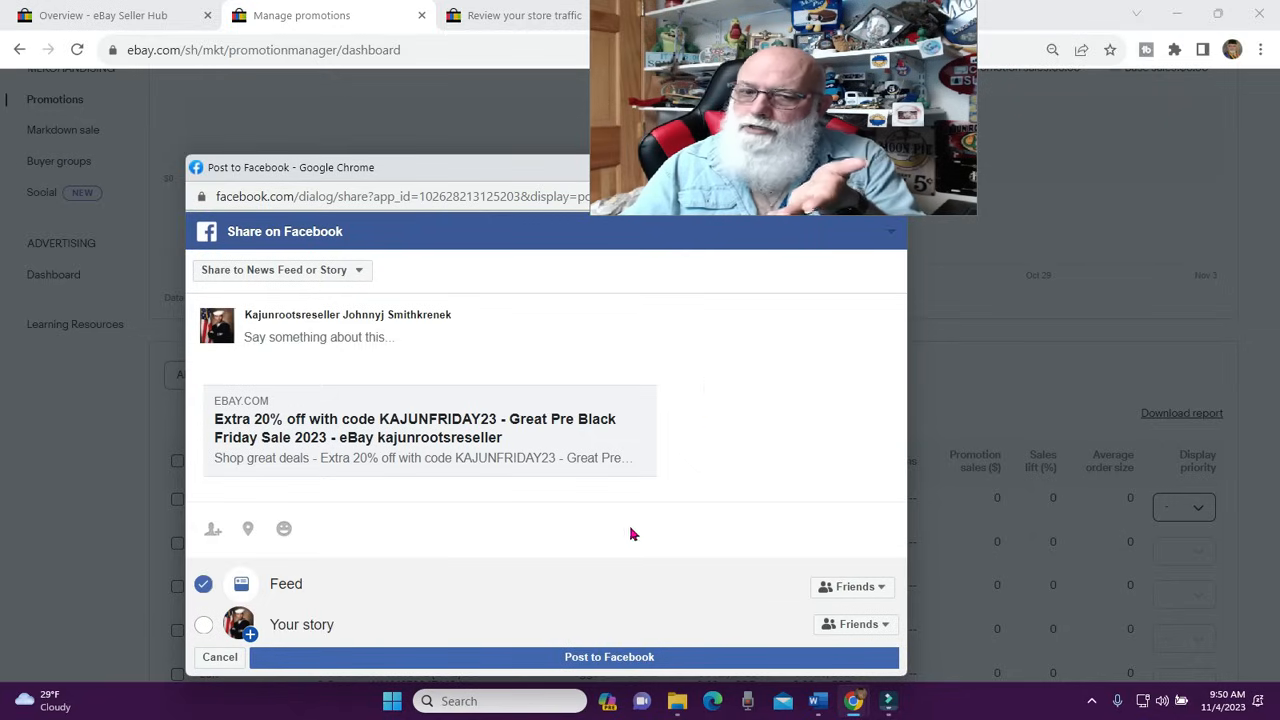
pyautogui.click(609, 660)
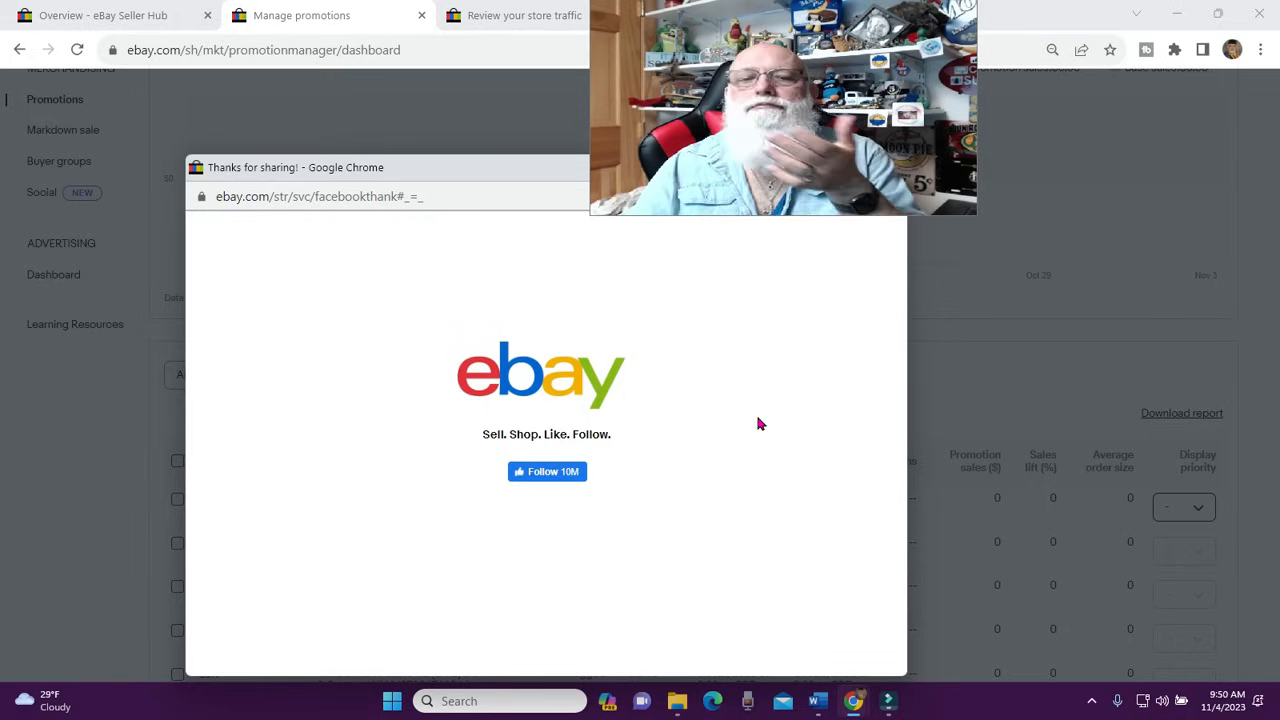
pyautogui.click(528, 177)
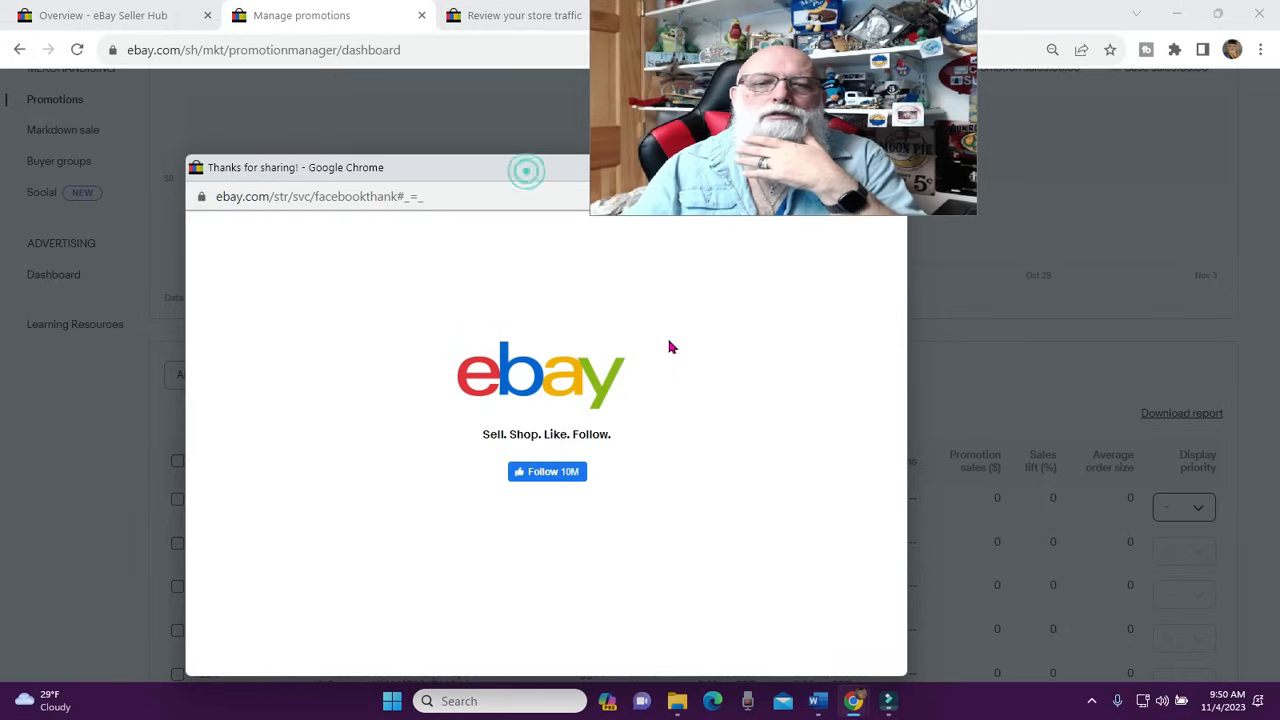
pyautogui.moveTo(546, 177); pyautogui.dragTo(523, 297)
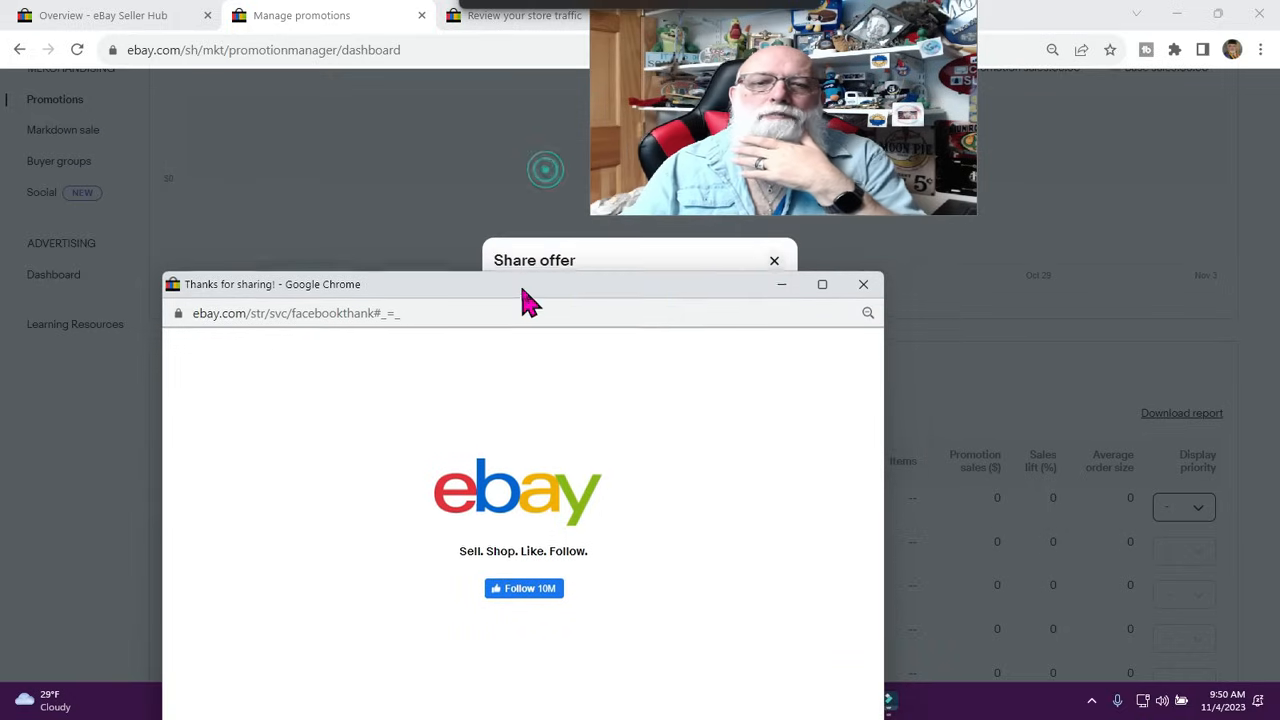
pyautogui.click(863, 288)
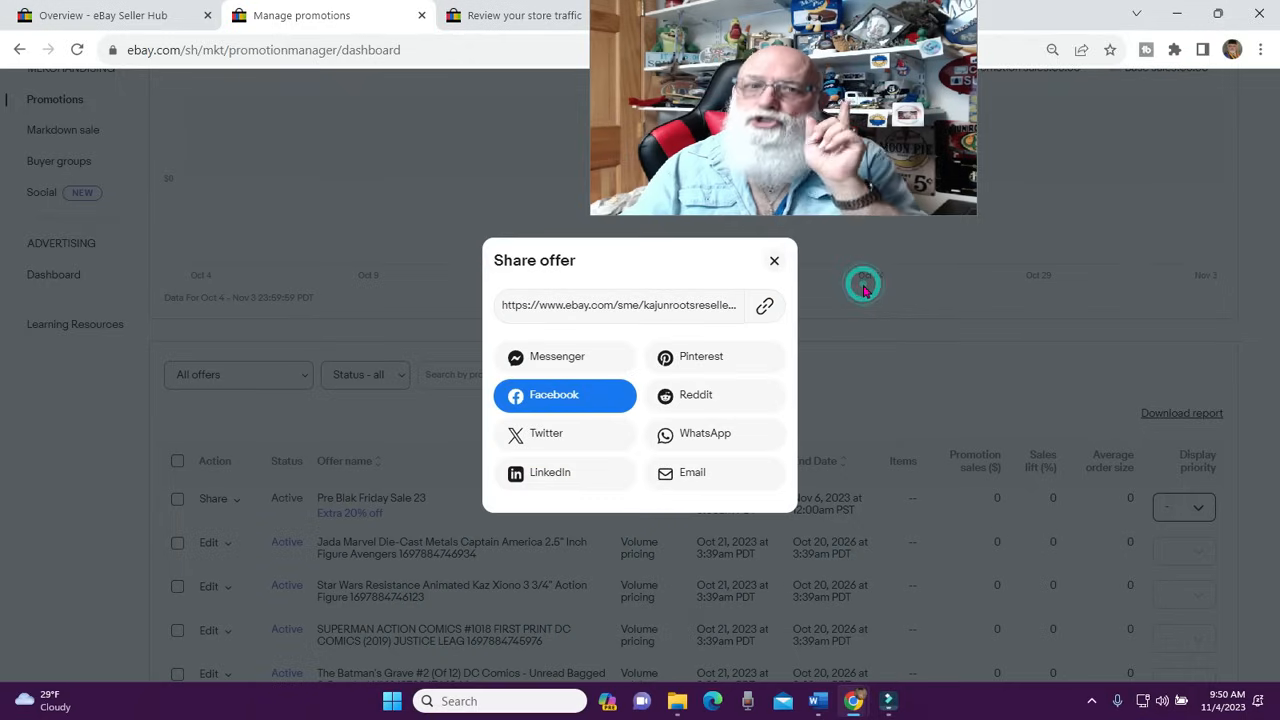
pyautogui.click(774, 263)
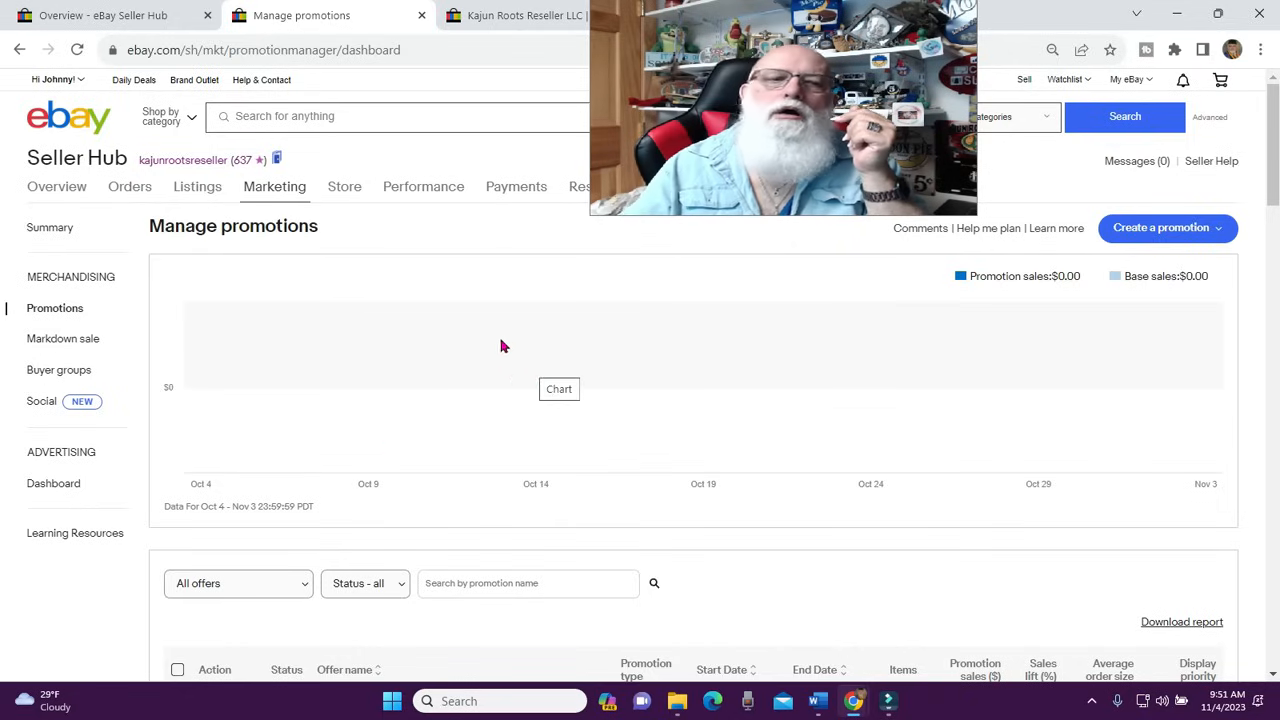
# Start creating a new Sale event + markdown promotion from the Manage promotions page
pyautogui.moveTo(268, 196)
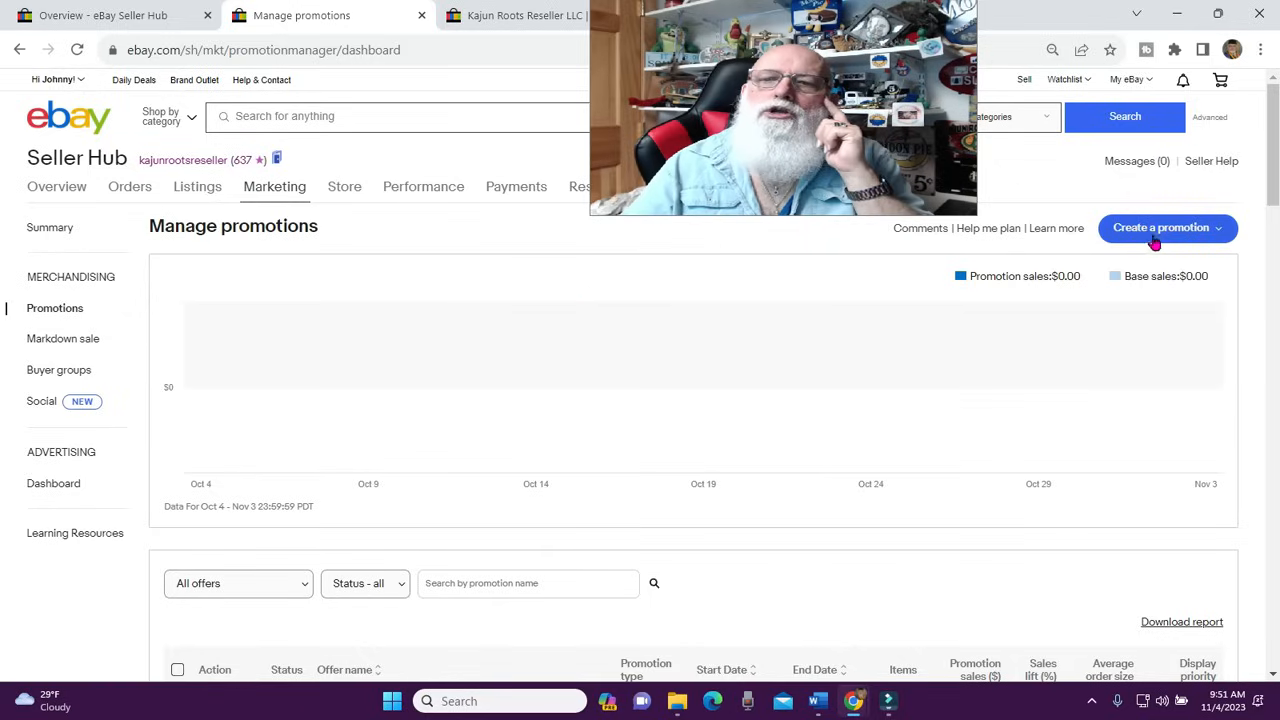
pyautogui.click(1216, 230)
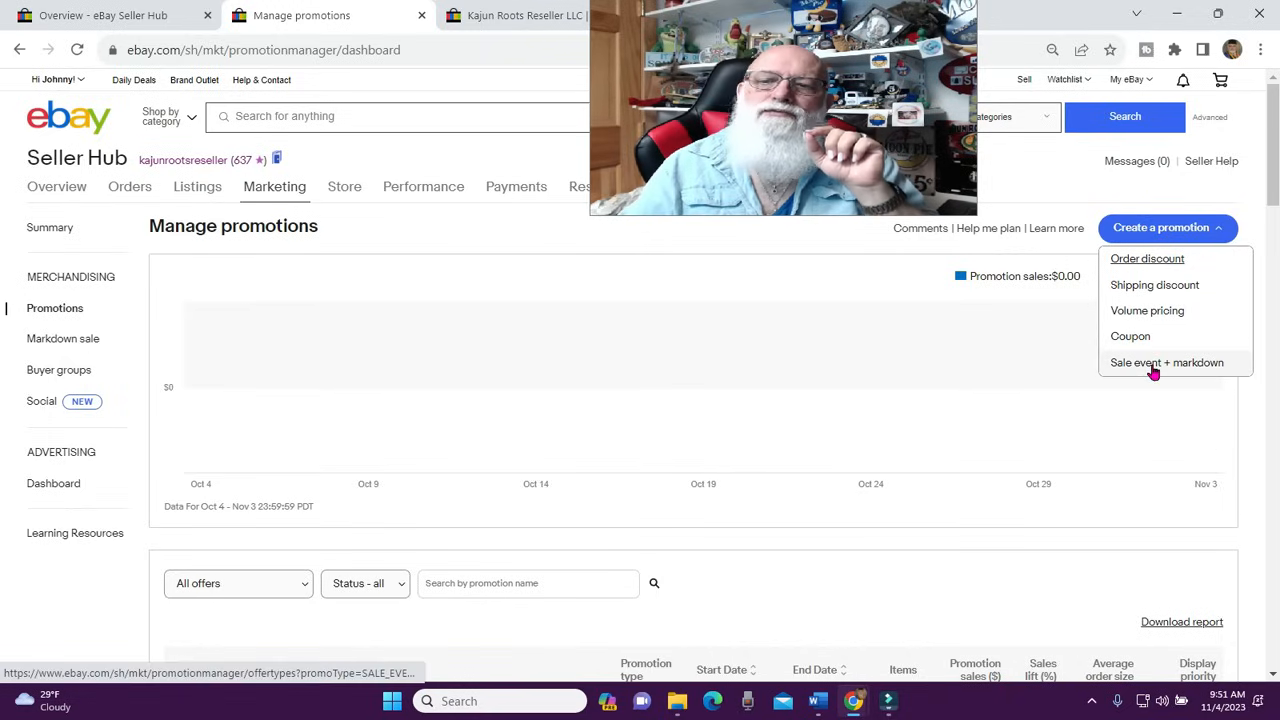
pyautogui.click(1188, 368)
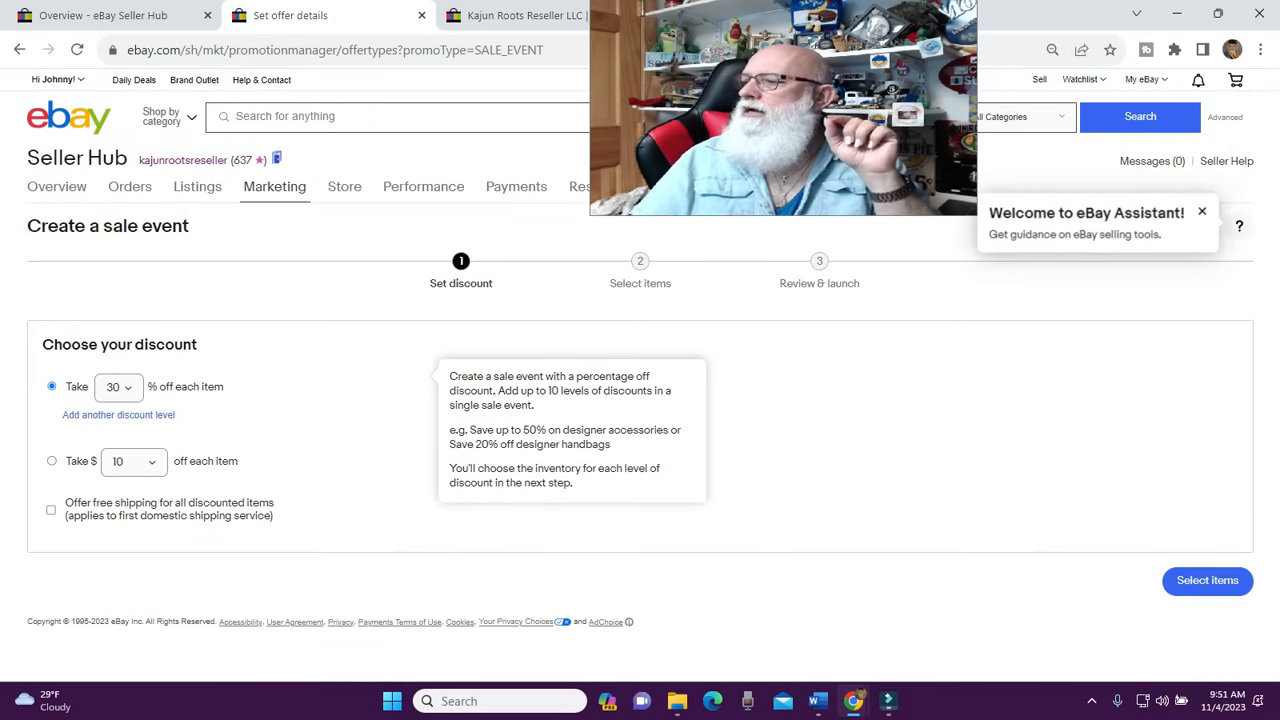
pyautogui.press('F9')
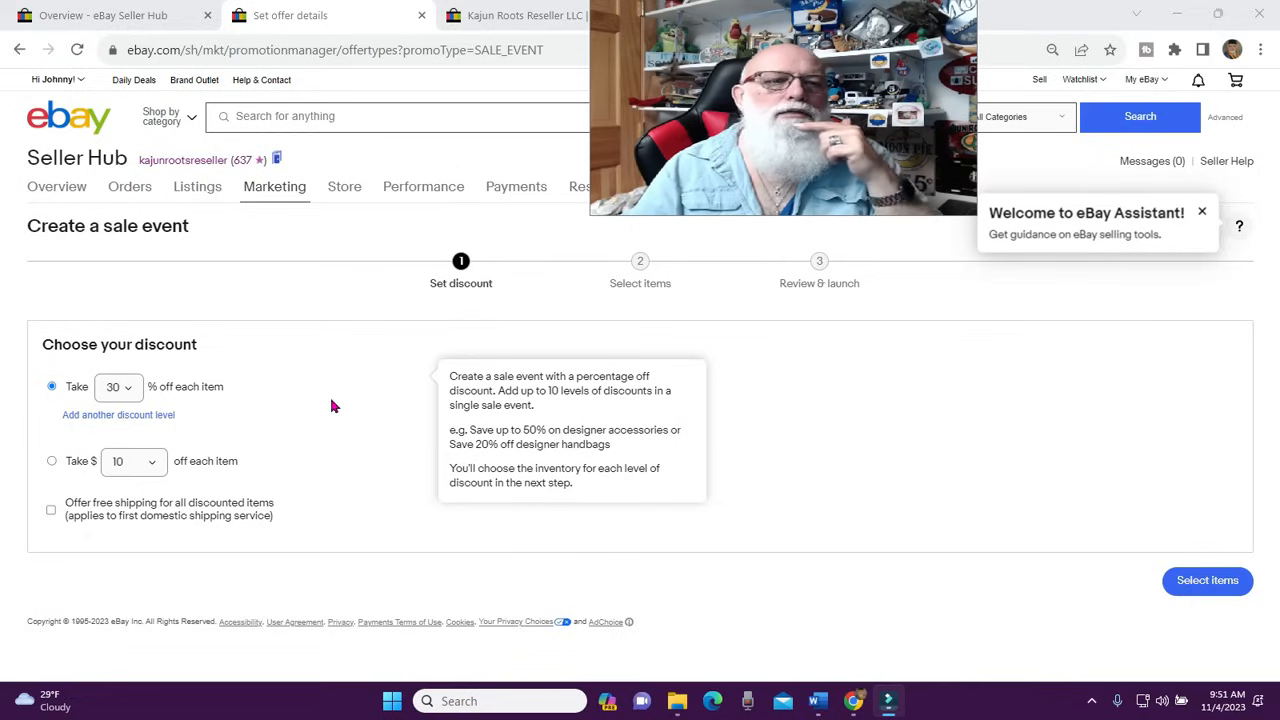
# Add a second discount level to the sale event with 25% off each item
pyautogui.click(115, 418)
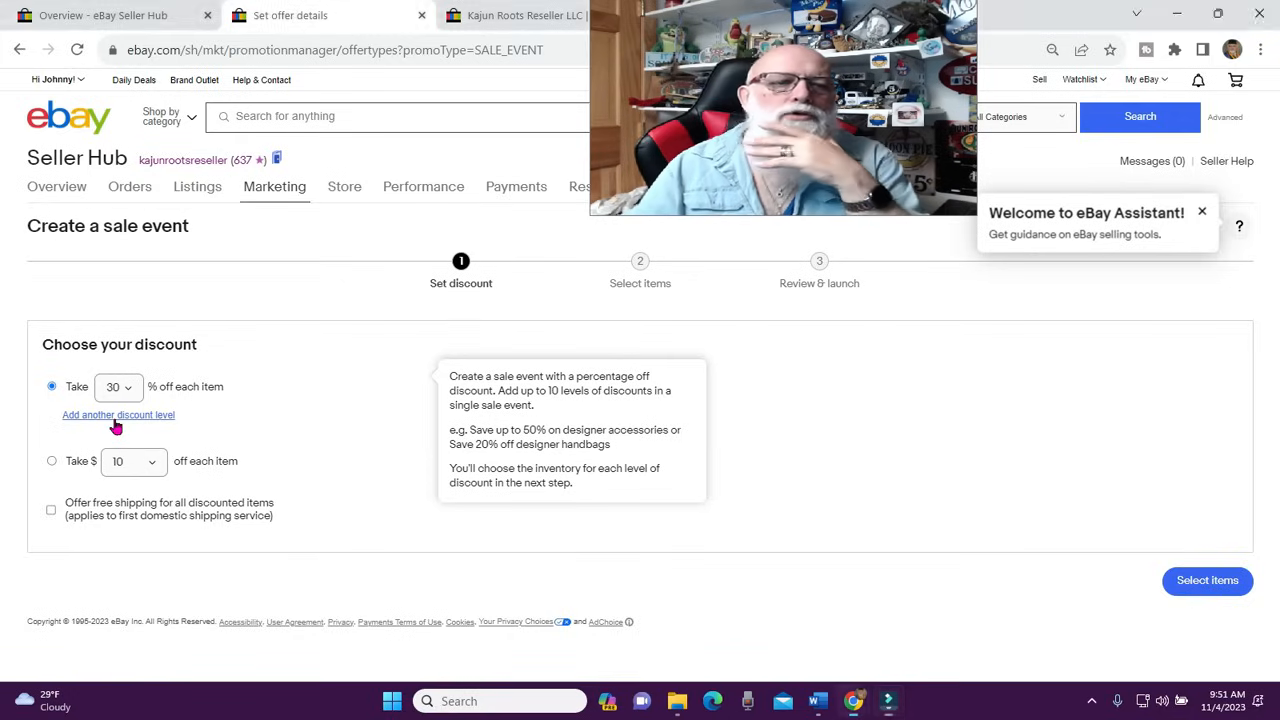
pyautogui.click(125, 429)
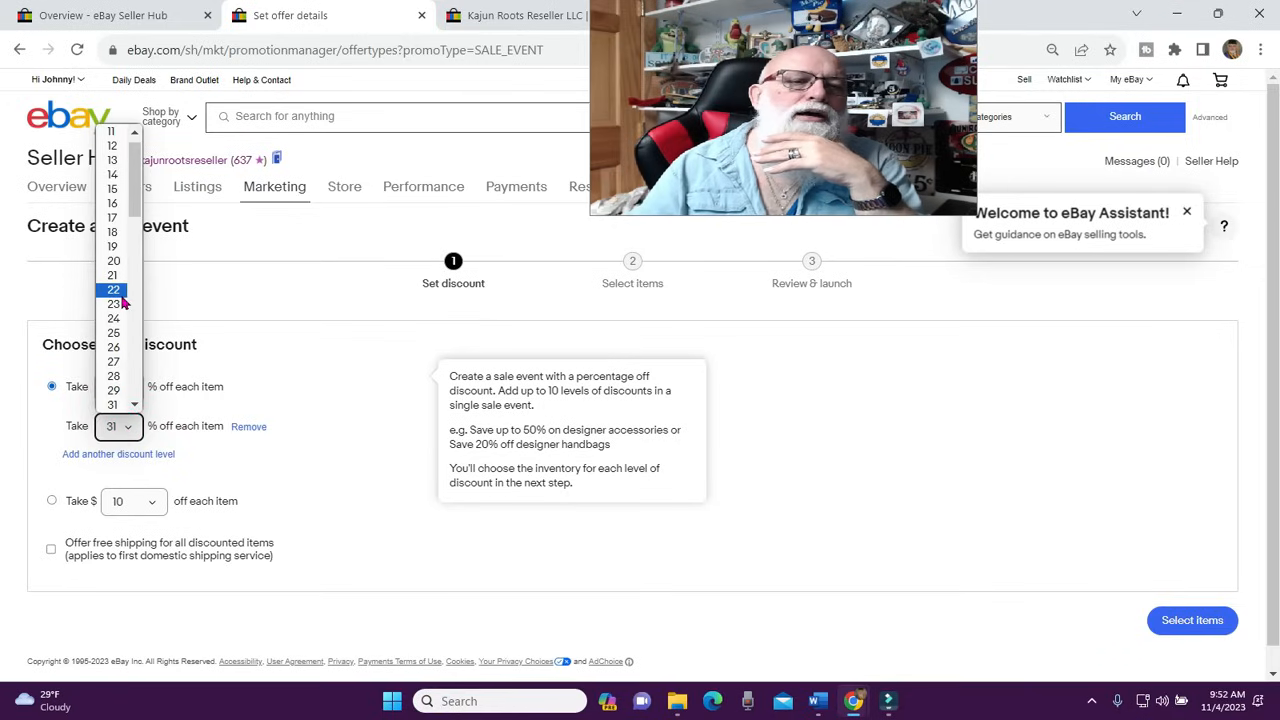
pyautogui.click(115, 332)
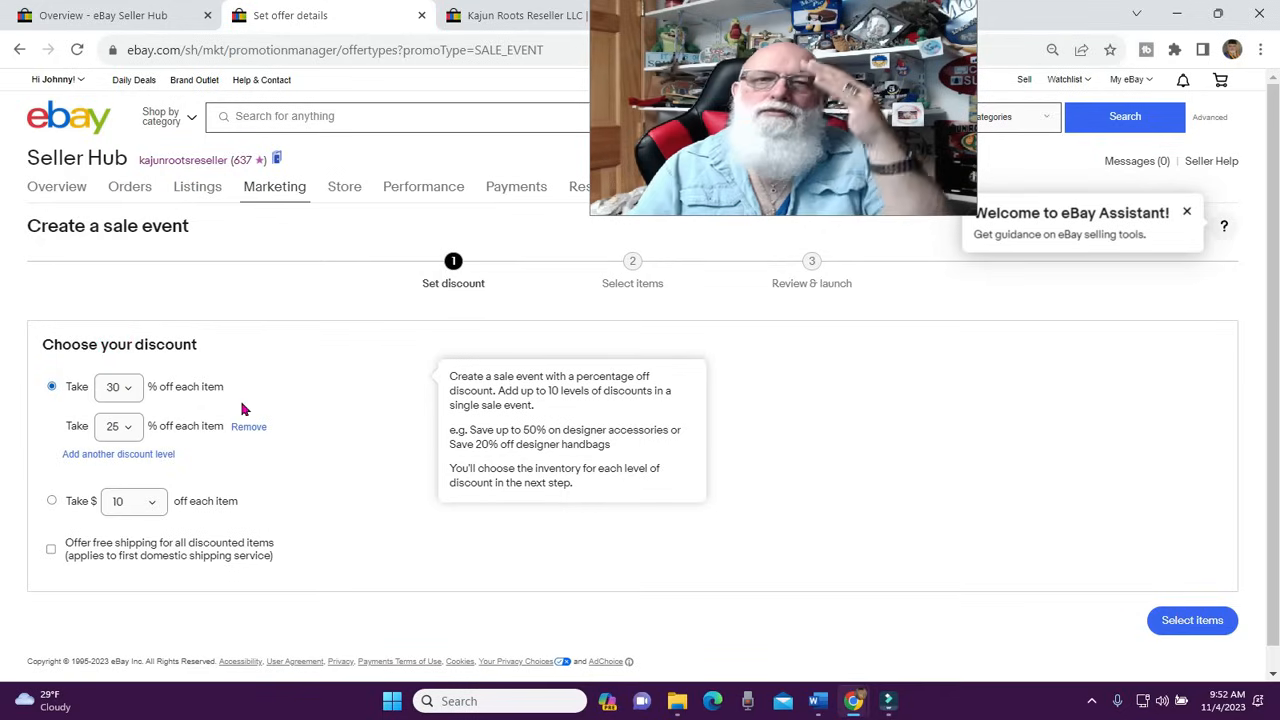
# Add a third discount level to the sale event with 20% off each item
pyautogui.click(138, 456)
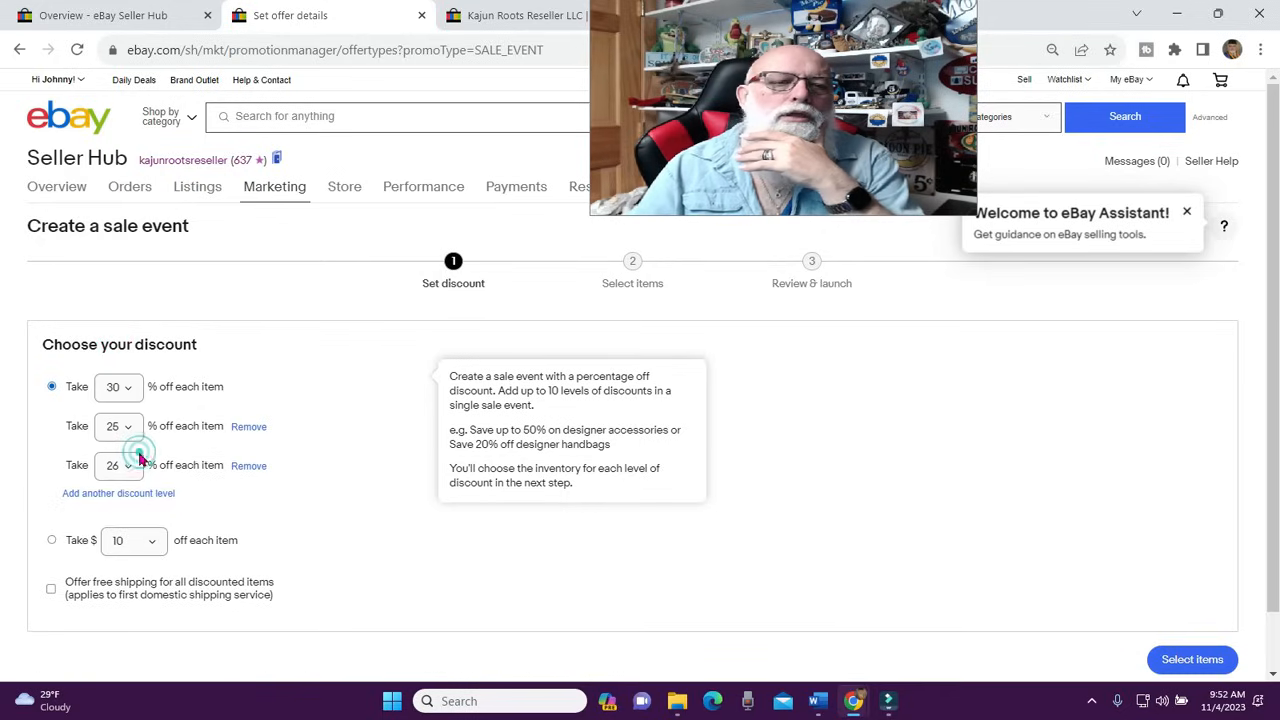
pyautogui.click(136, 470)
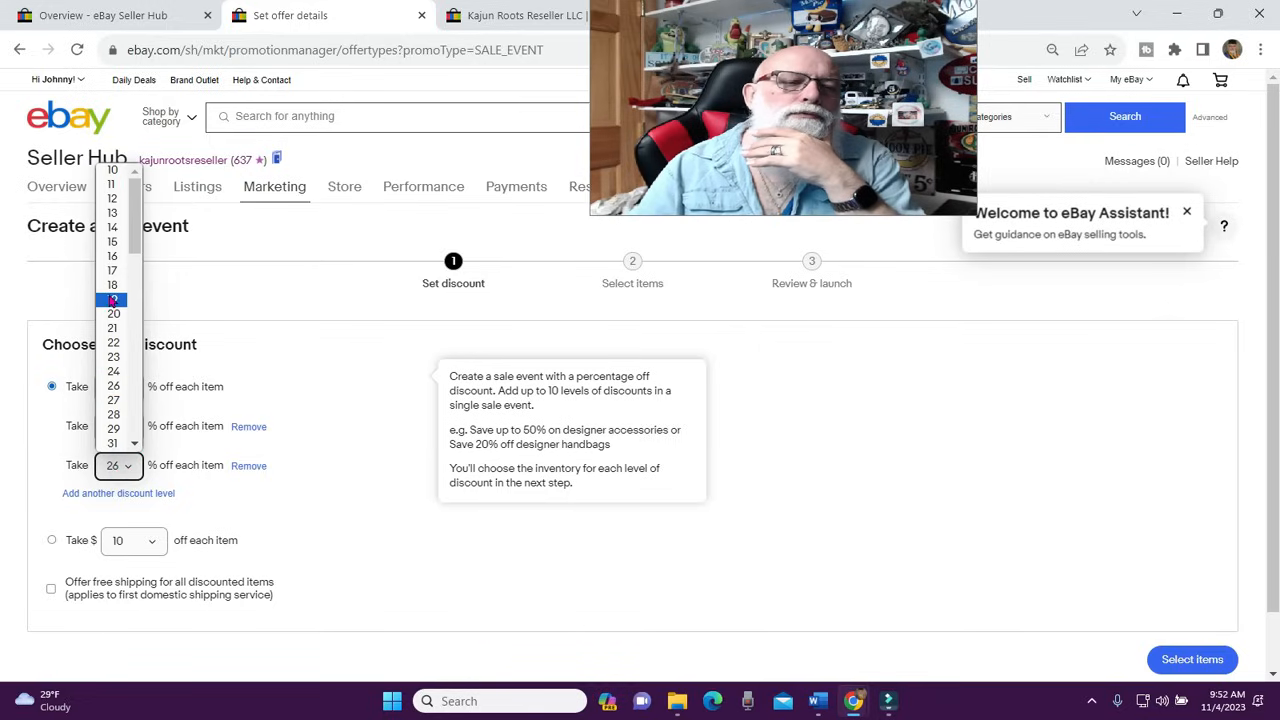
pyautogui.click(329, 366)
pyautogui.click(140, 470)
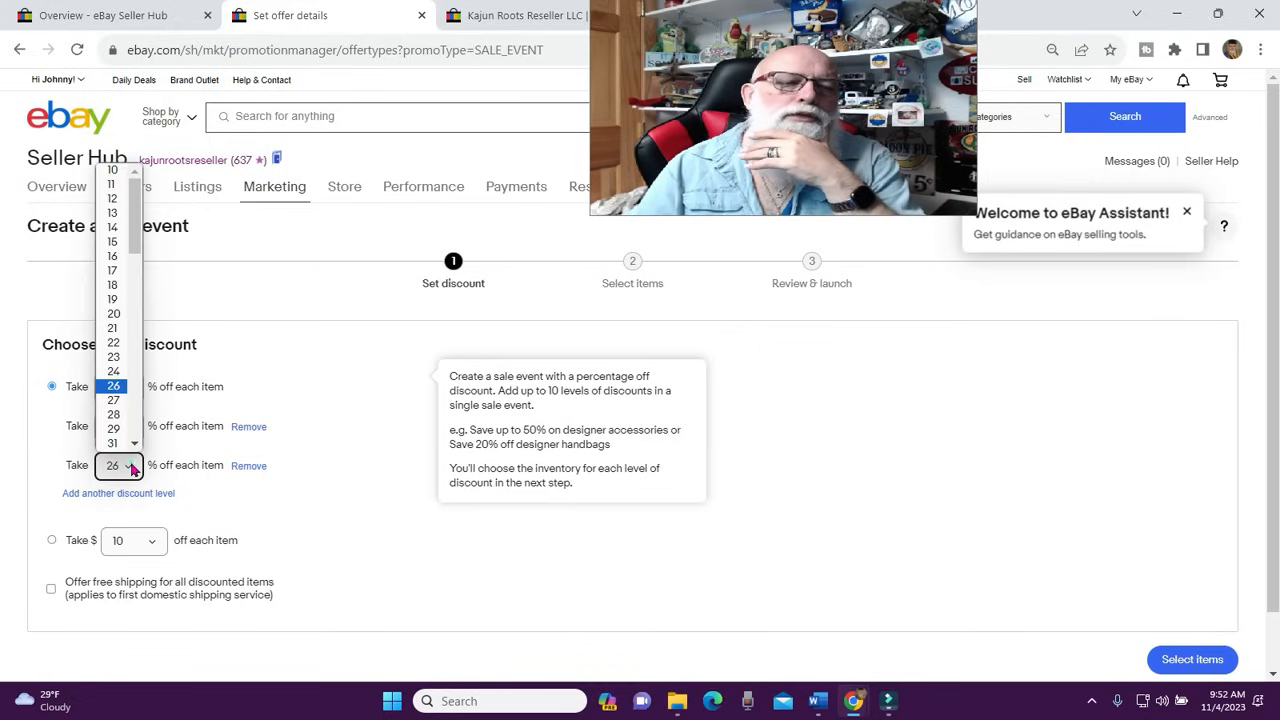
pyautogui.click(117, 327)
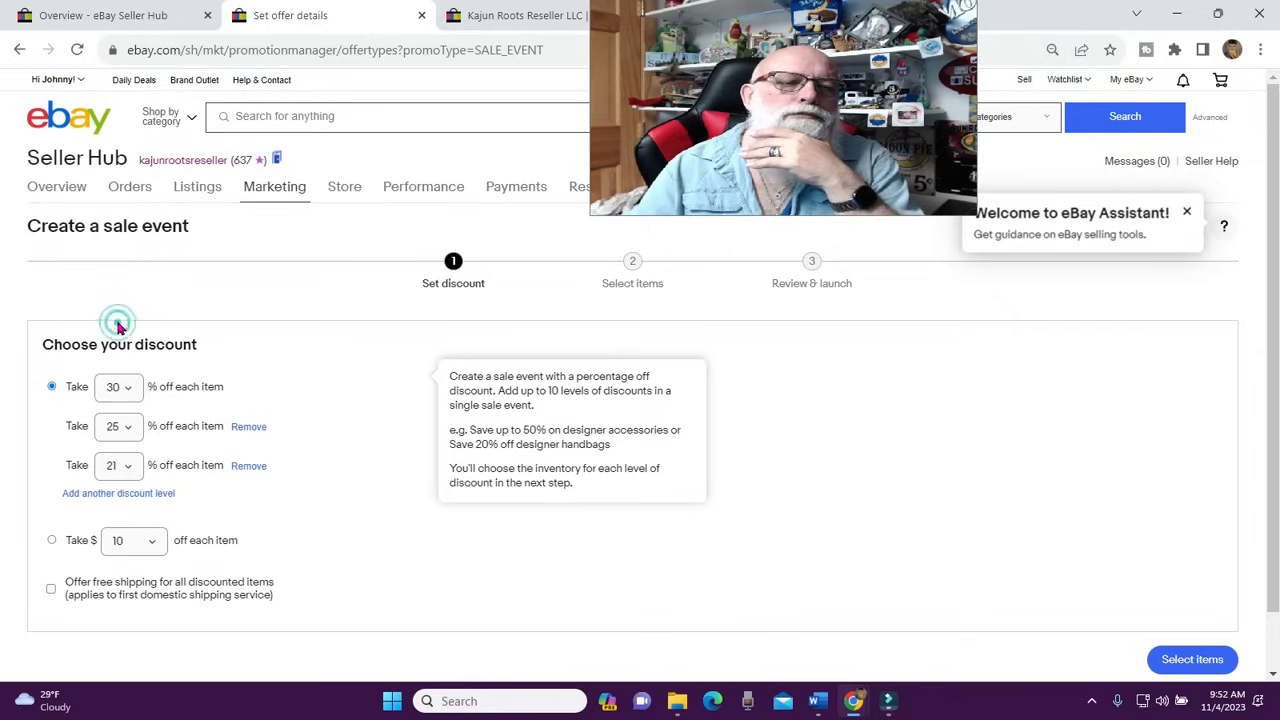
pyautogui.click(120, 465)
pyautogui.click(113, 316)
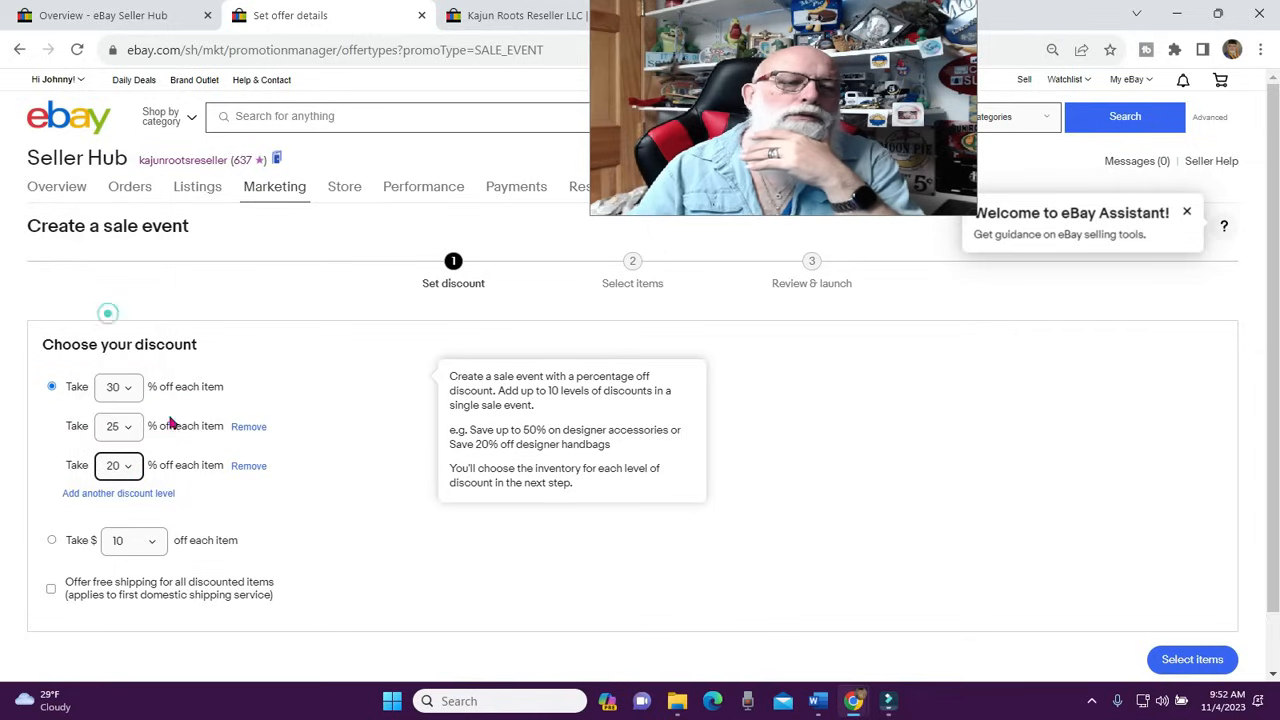
# Add a fourth discount level to the sale event with 15% off each item
pyautogui.click(152, 494)
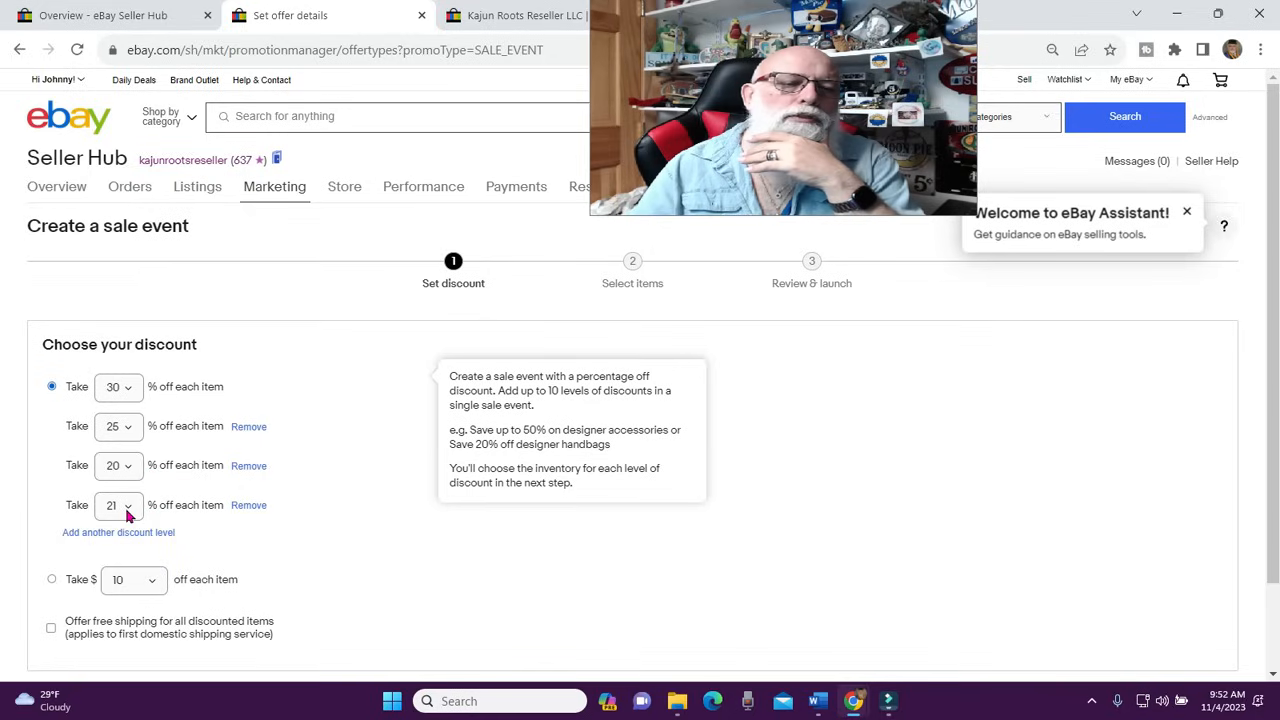
pyautogui.click(126, 505)
pyautogui.click(113, 283)
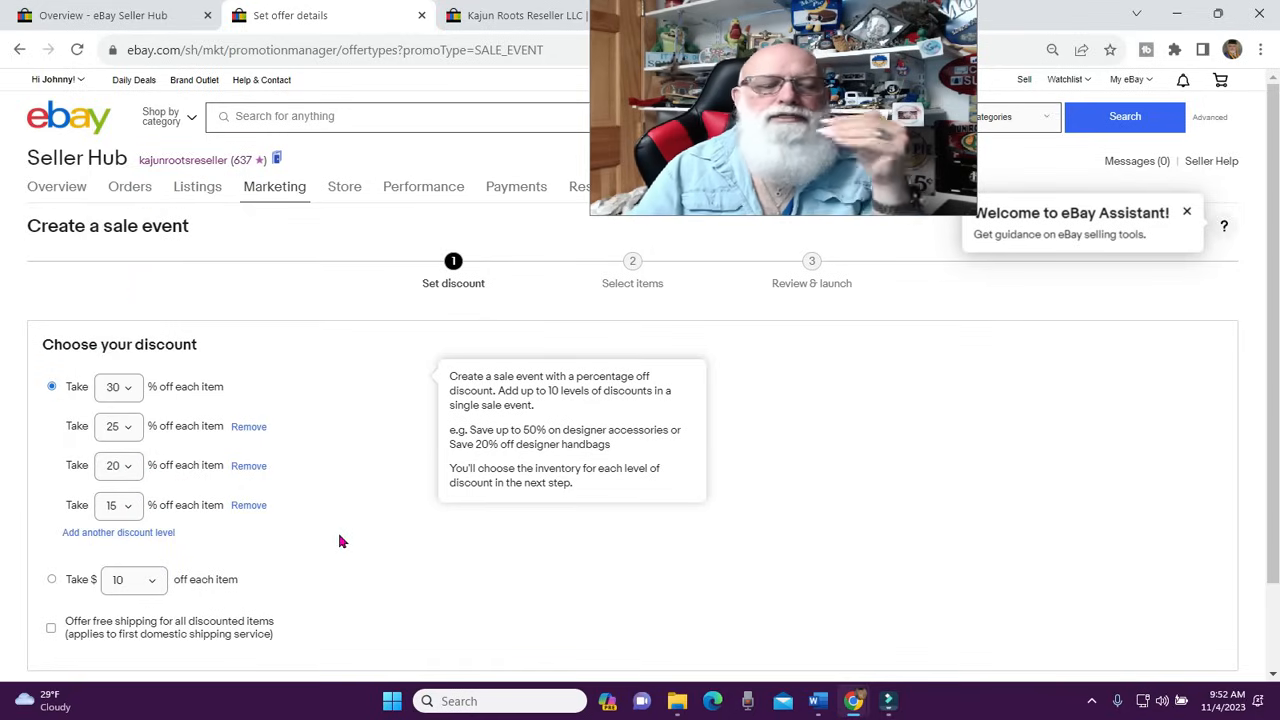
# Continue to item selection and choose to pick the sale event's items directly from the inventory
pyautogui.scroll(-2, 340, 541)
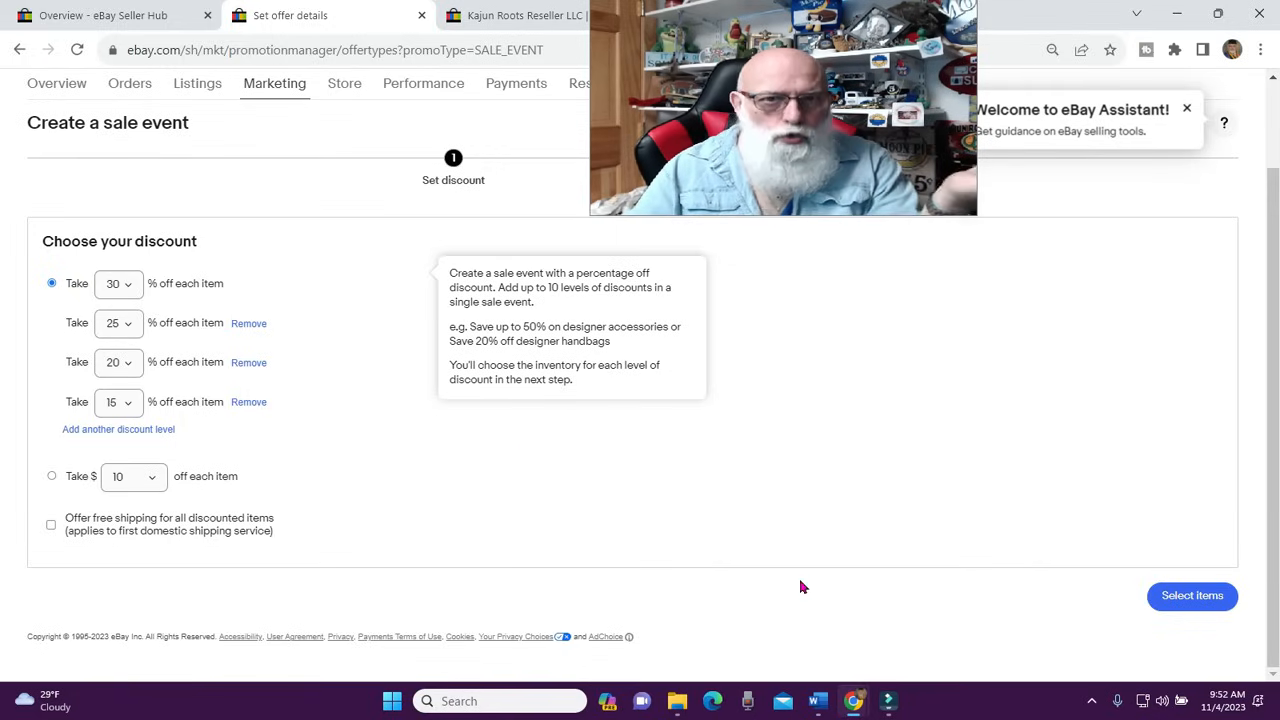
pyautogui.click(1190, 596)
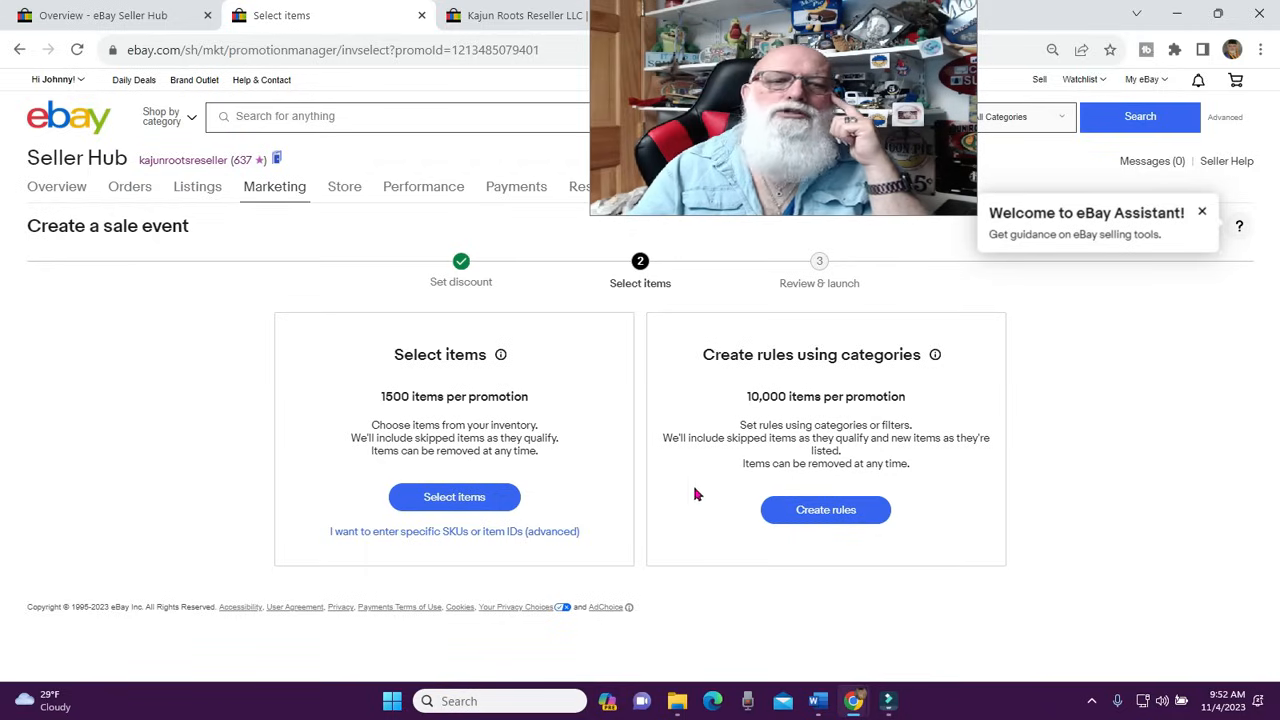
pyautogui.click(455, 500)
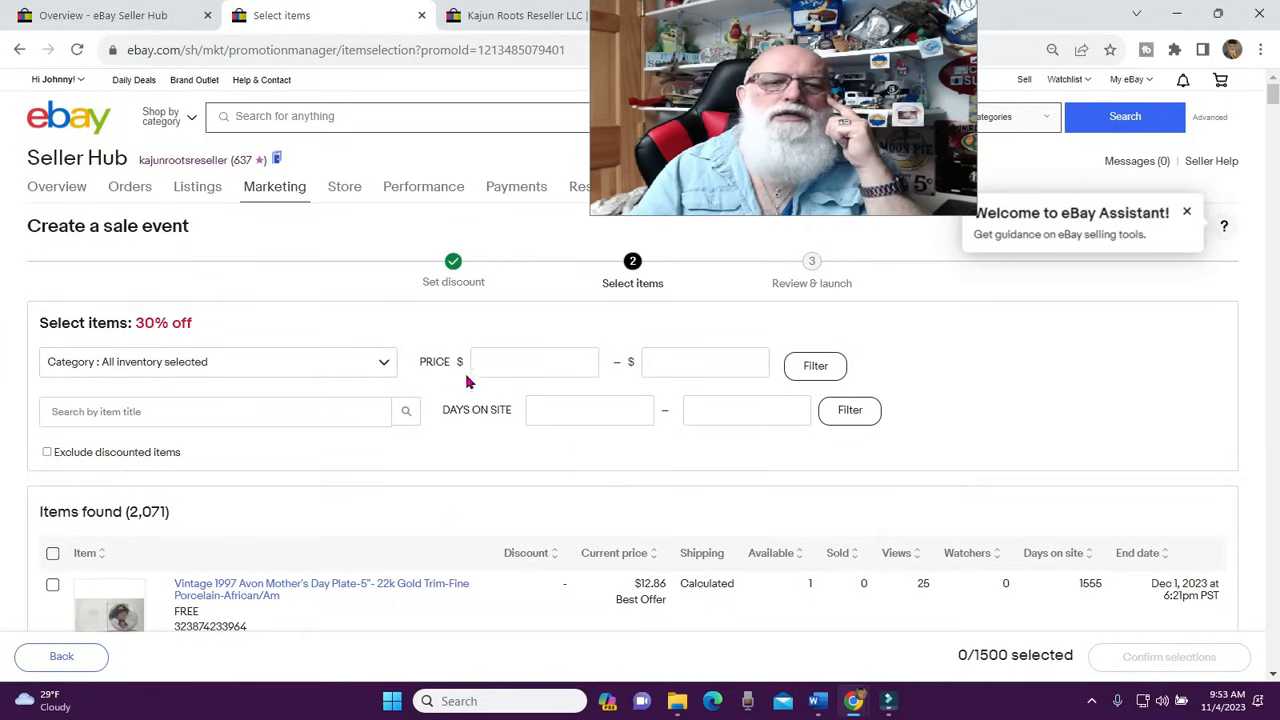
# Filter the items for the 30% off level to a price range of $20 to $10000
pyautogui.click(504, 362)
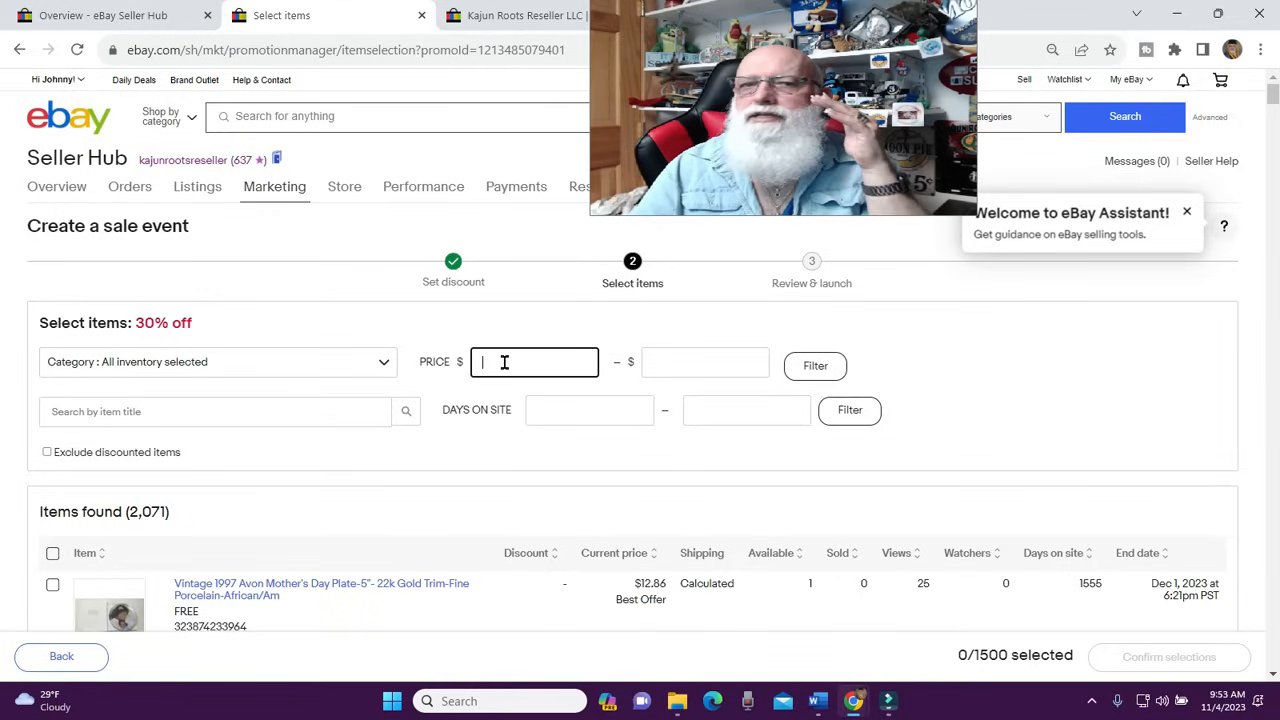
pyautogui.write('20')
pyautogui.click(674, 363)
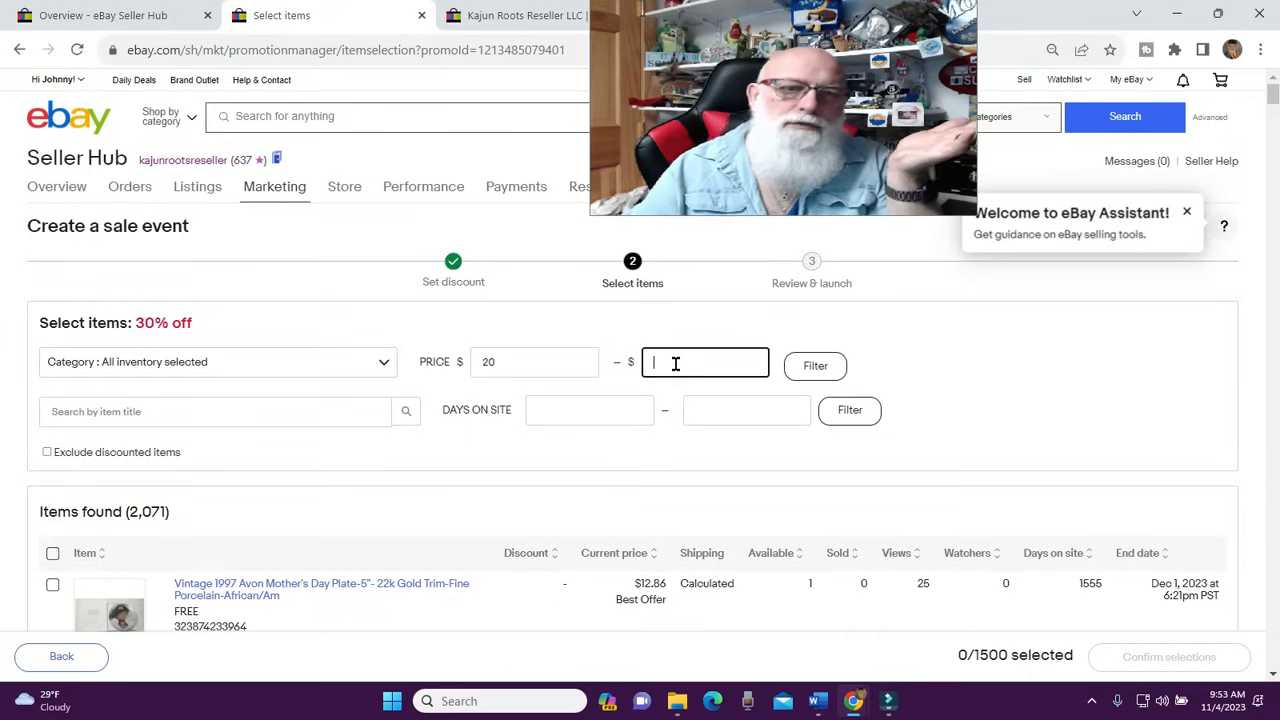
pyautogui.write('10')
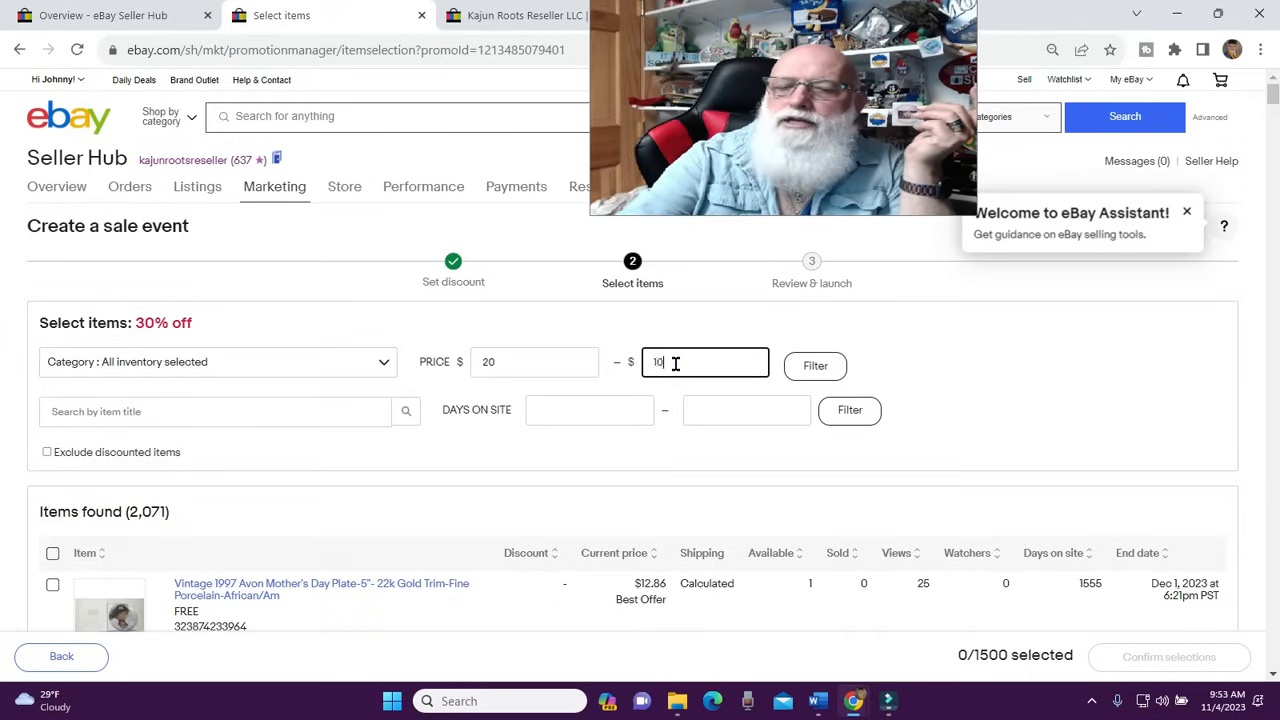
pyautogui.write('000')
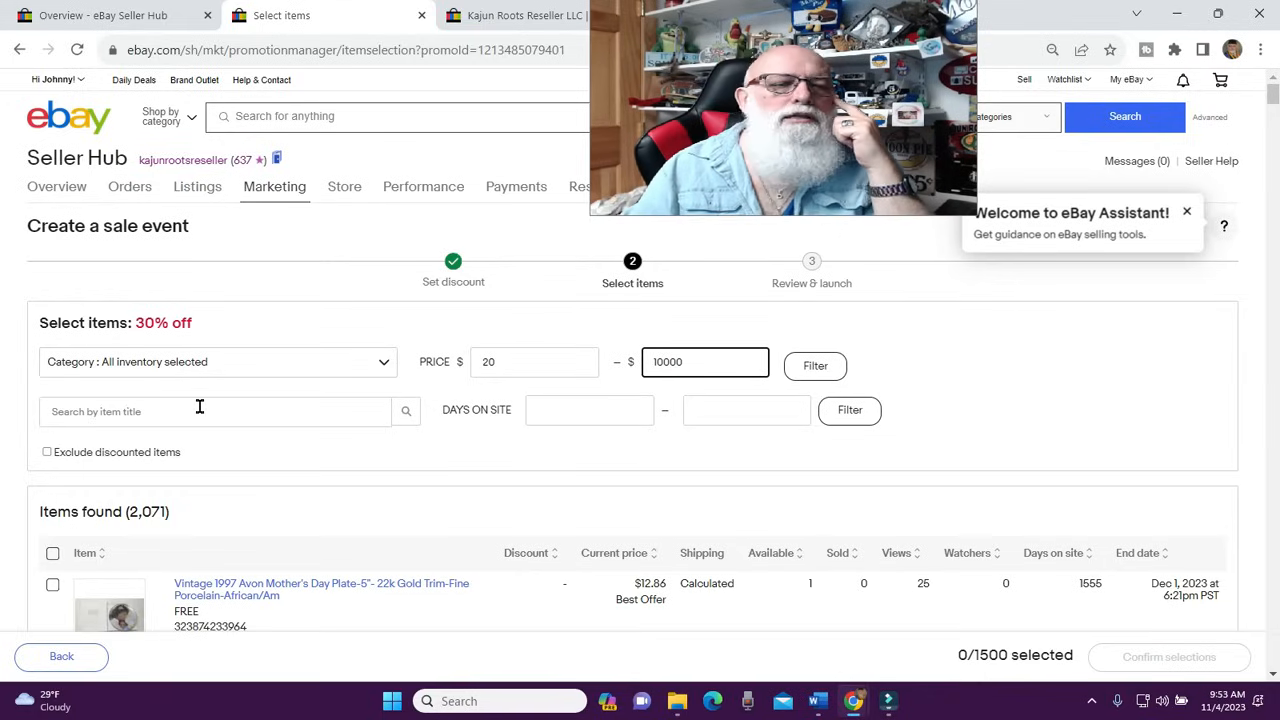
pyautogui.click(817, 368)
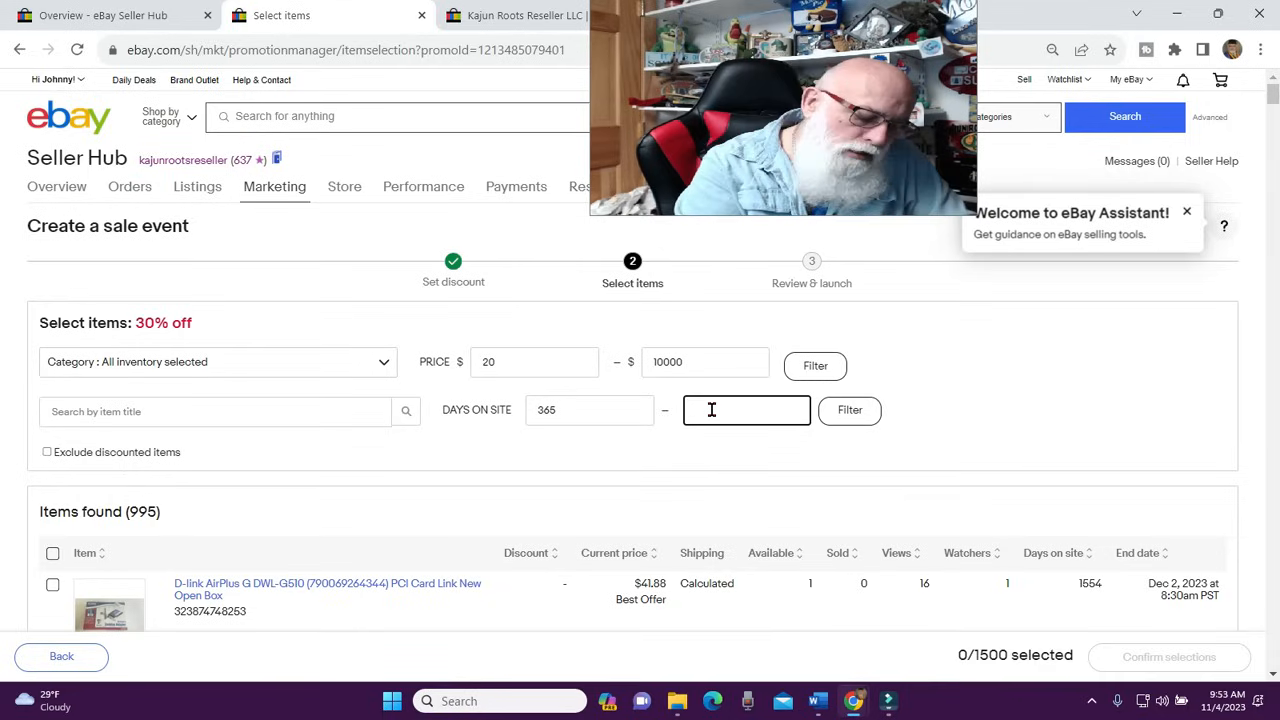
# Filter the items for the 30% off level to 251 to 16000 days on site
pyautogui.doubleClick(581, 406)
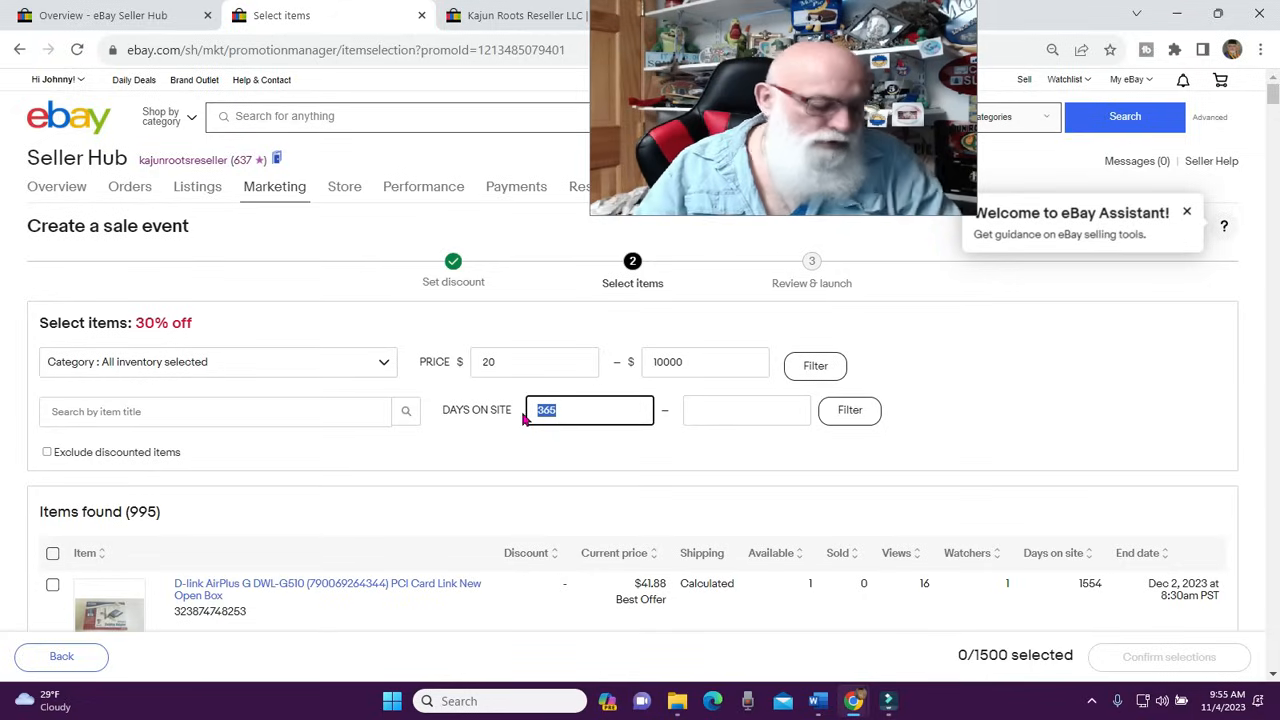
pyautogui.write('2')
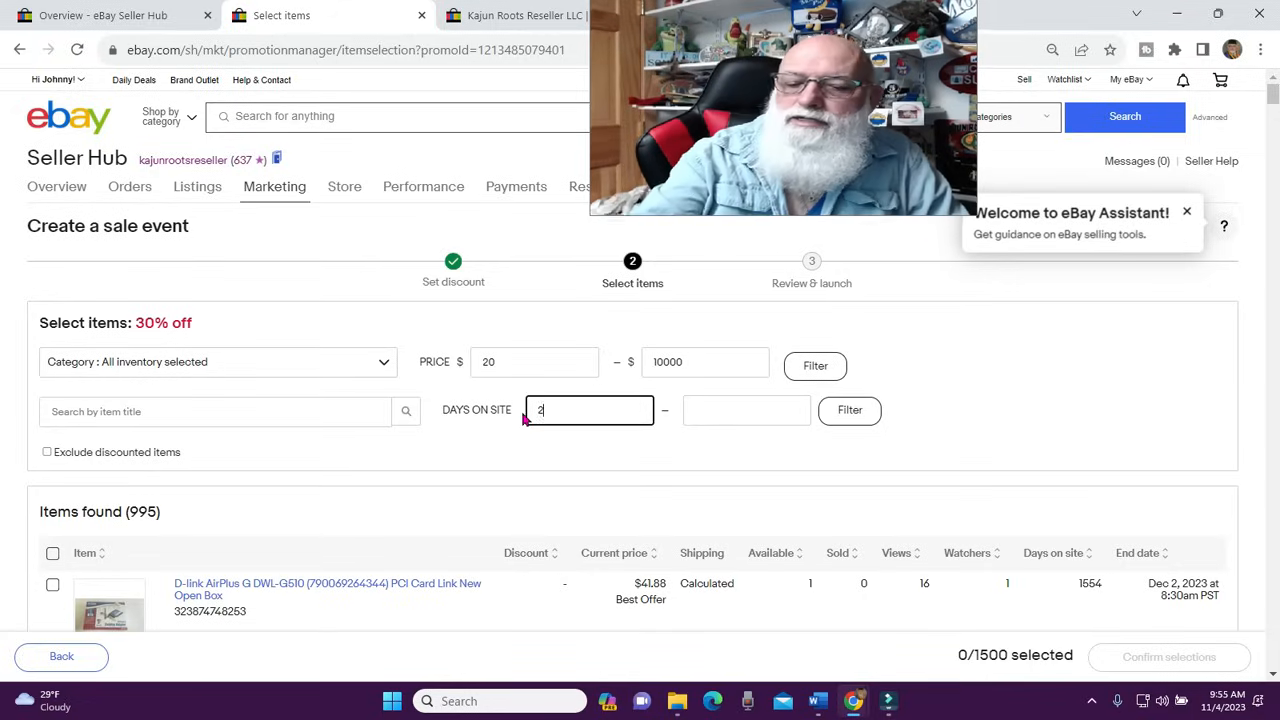
pyautogui.write('51')
pyautogui.click(704, 407)
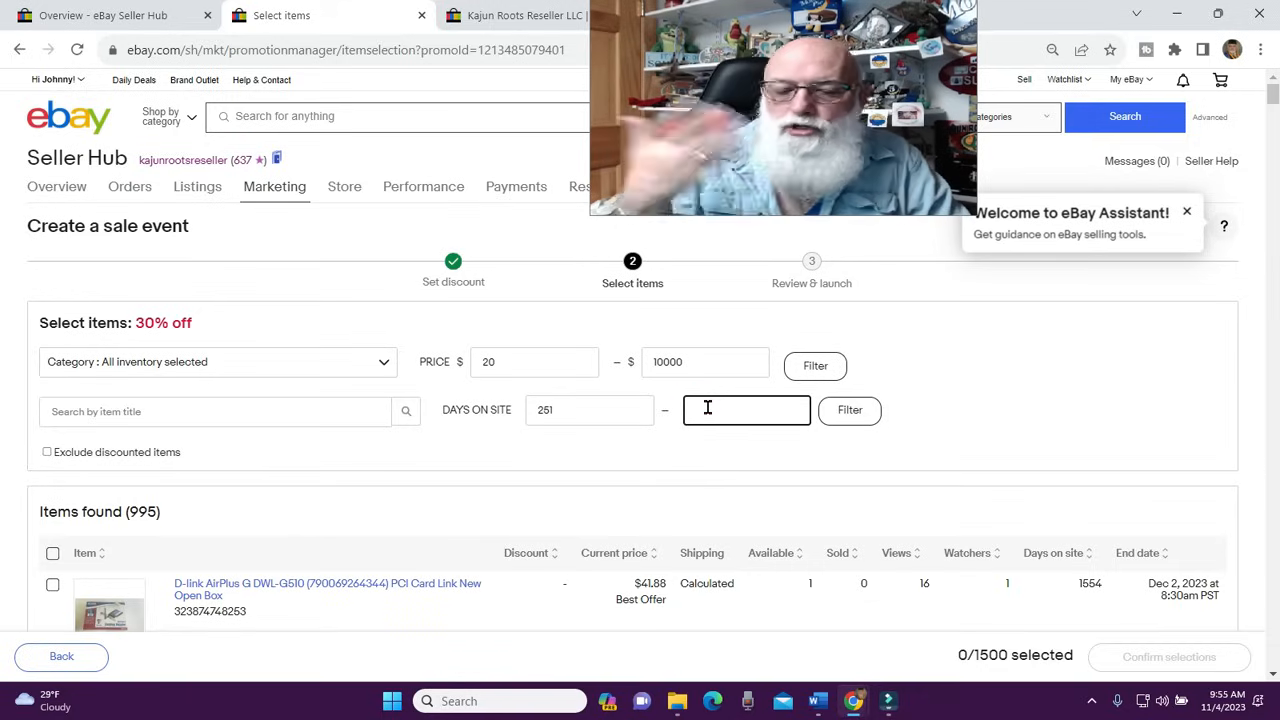
pyautogui.write('16000')
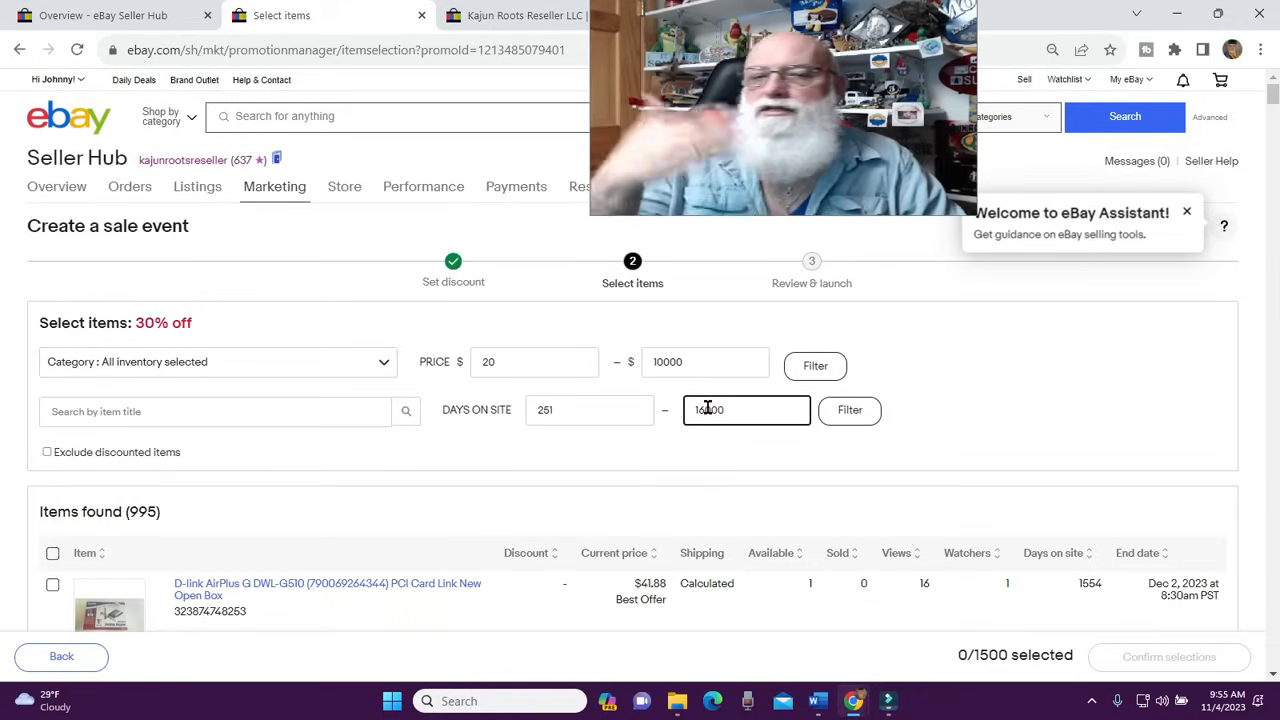
pyautogui.click(840, 420)
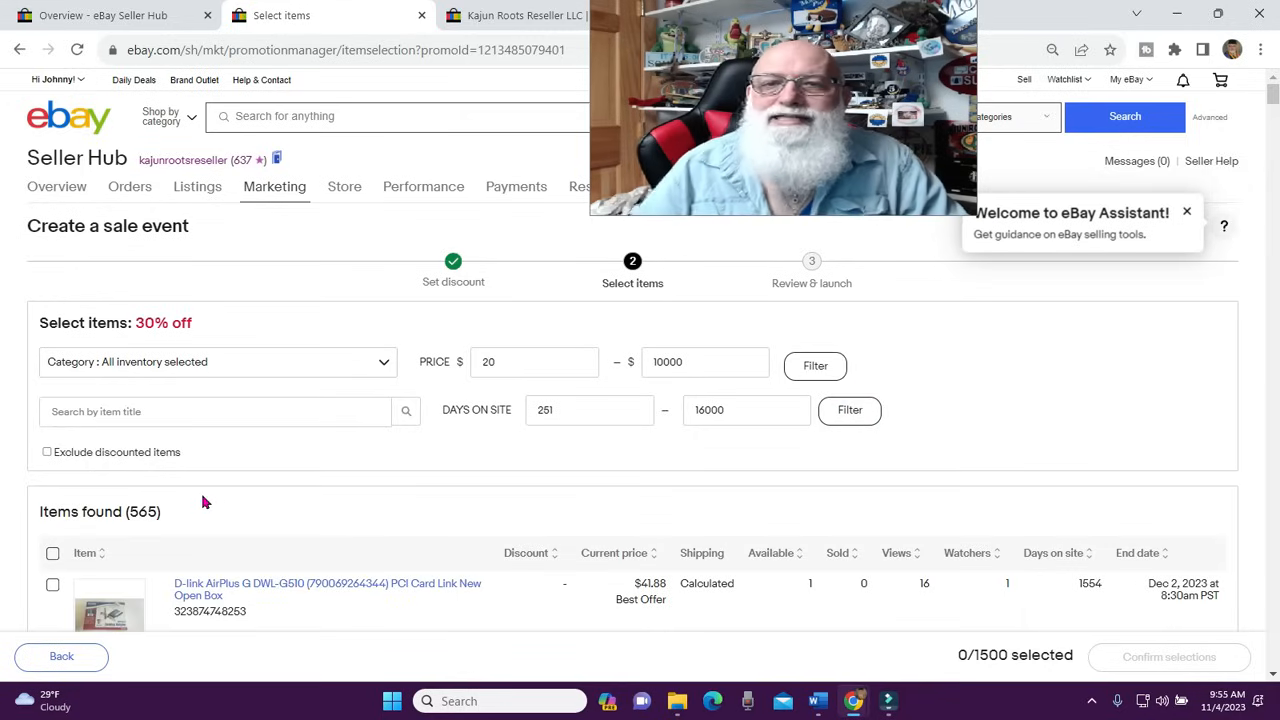
pyautogui.scroll(-1, 200, 502)
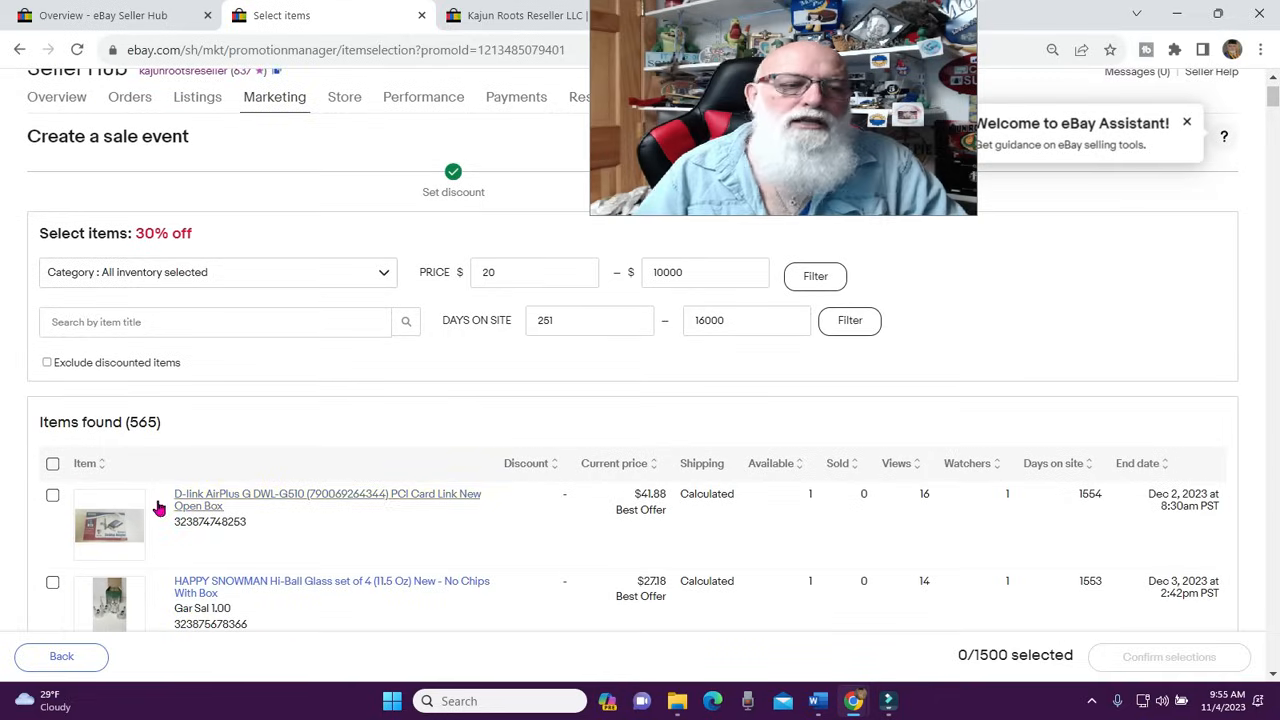
# Select all items on the first and second result pages for the 30% off level
pyautogui.click(52, 465)
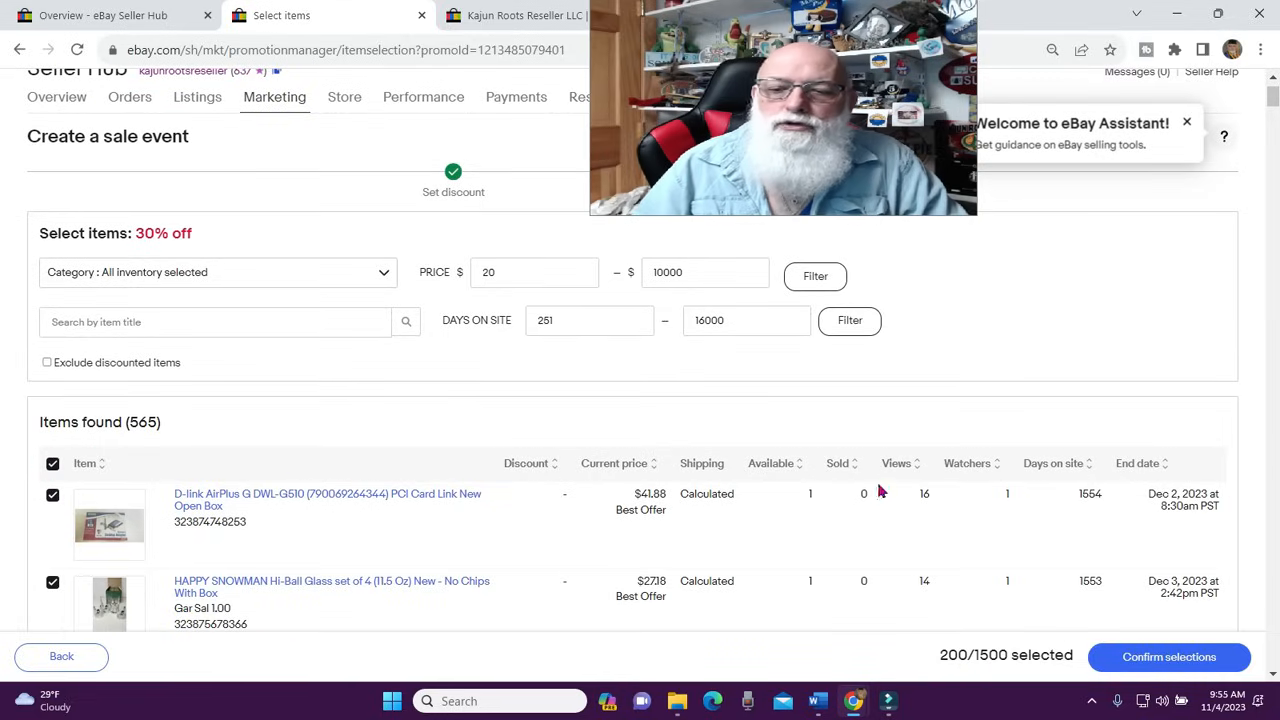
pyautogui.scroll(-15, 878, 417)
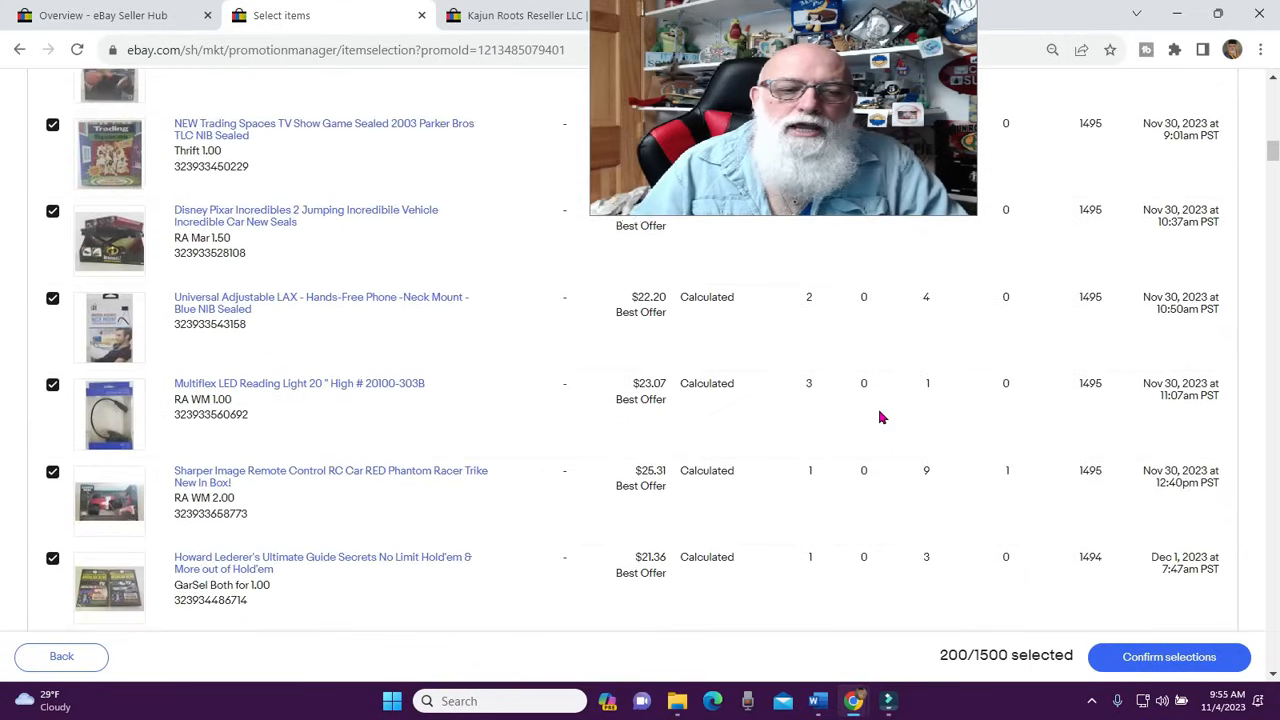
pyautogui.scroll(-15, 880, 417)
pyautogui.scroll(-15, 880, 417)
pyautogui.scroll(-15, 880, 417)
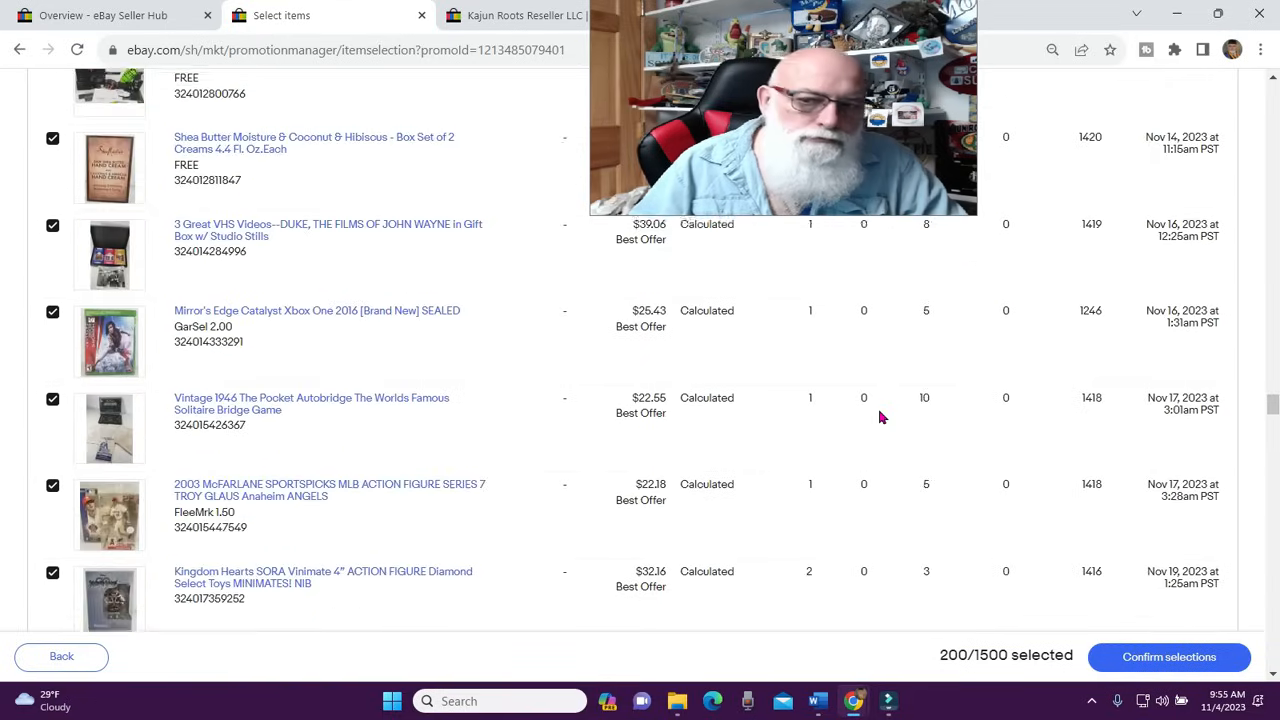
pyautogui.scroll(-5, 880, 417)
pyautogui.moveTo(1270, 423); pyautogui.dragTo(1250, 675)
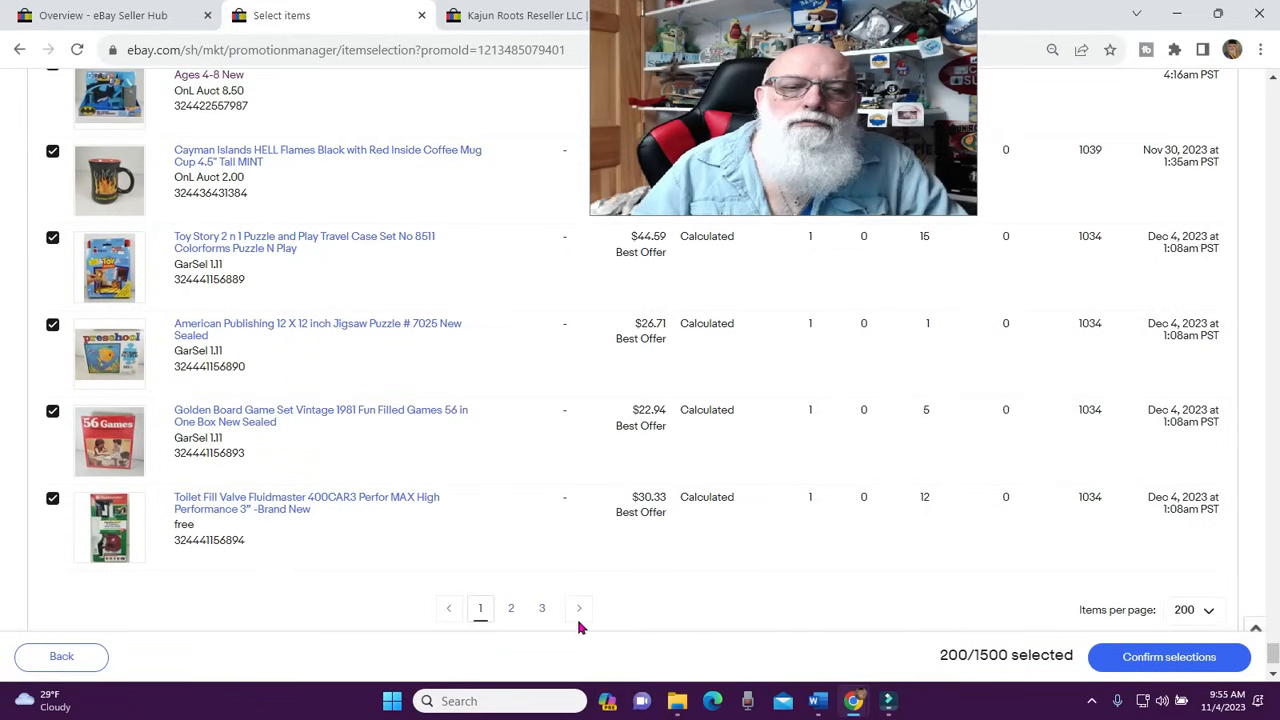
pyautogui.click(511, 608)
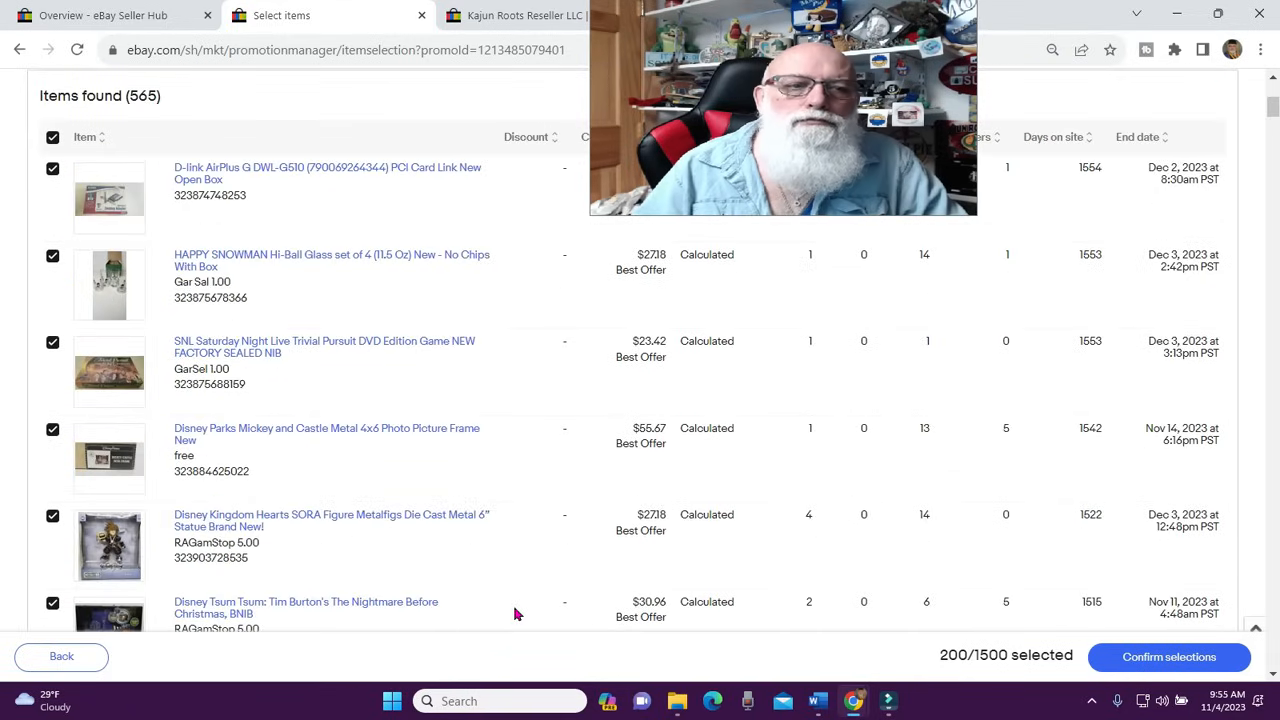
pyautogui.click(53, 138)
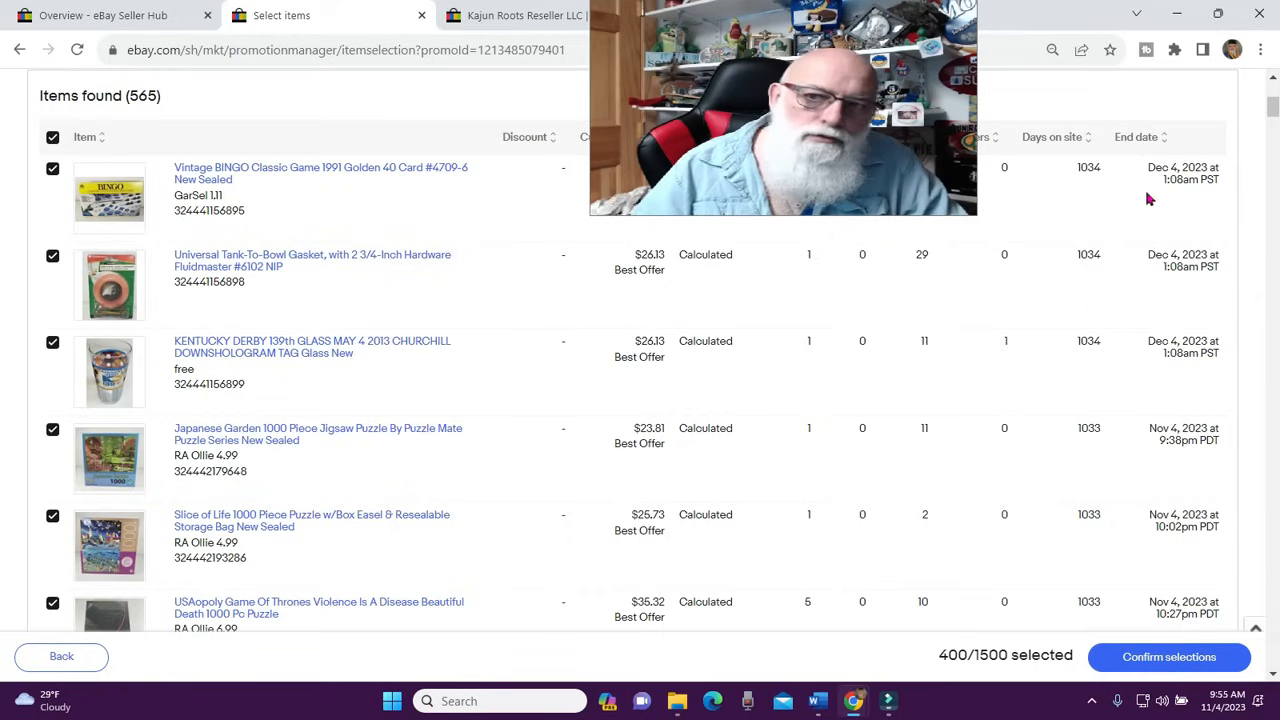
# Add all items on the third result page to the 30% off level and confirm the selections
pyautogui.moveTo(1273, 108); pyautogui.dragTo(1158, 656)
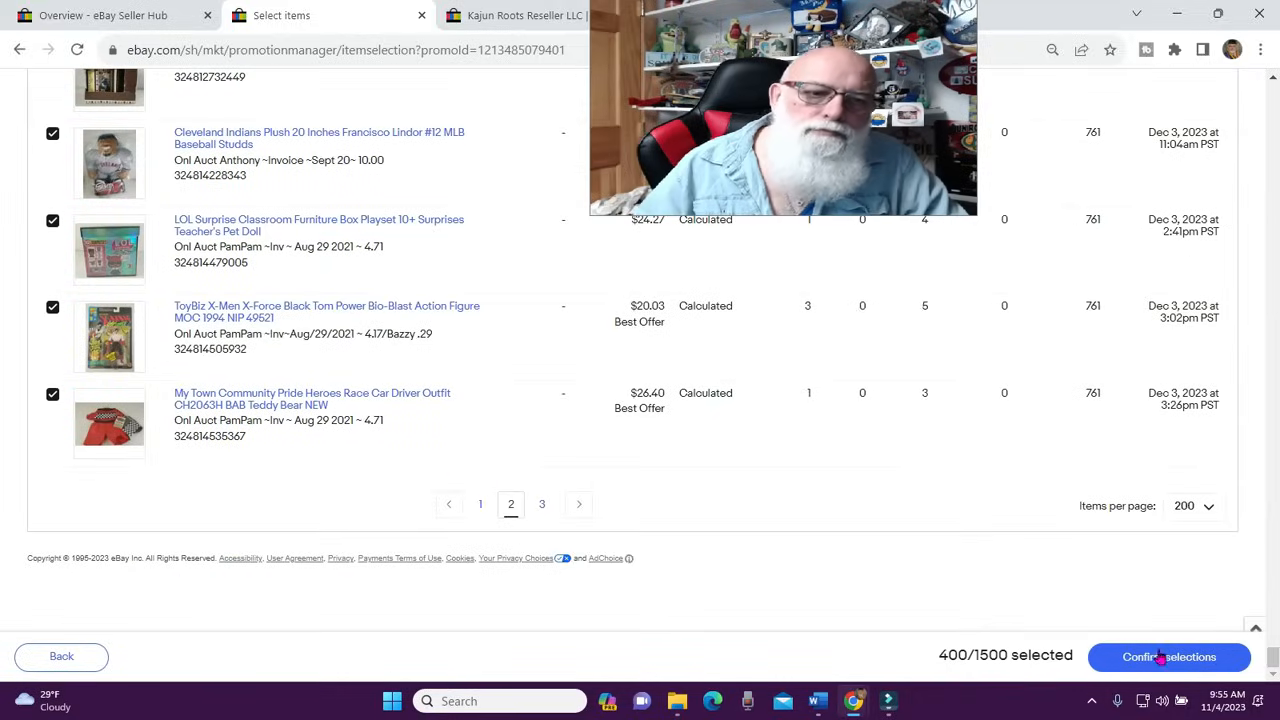
pyautogui.click(542, 505)
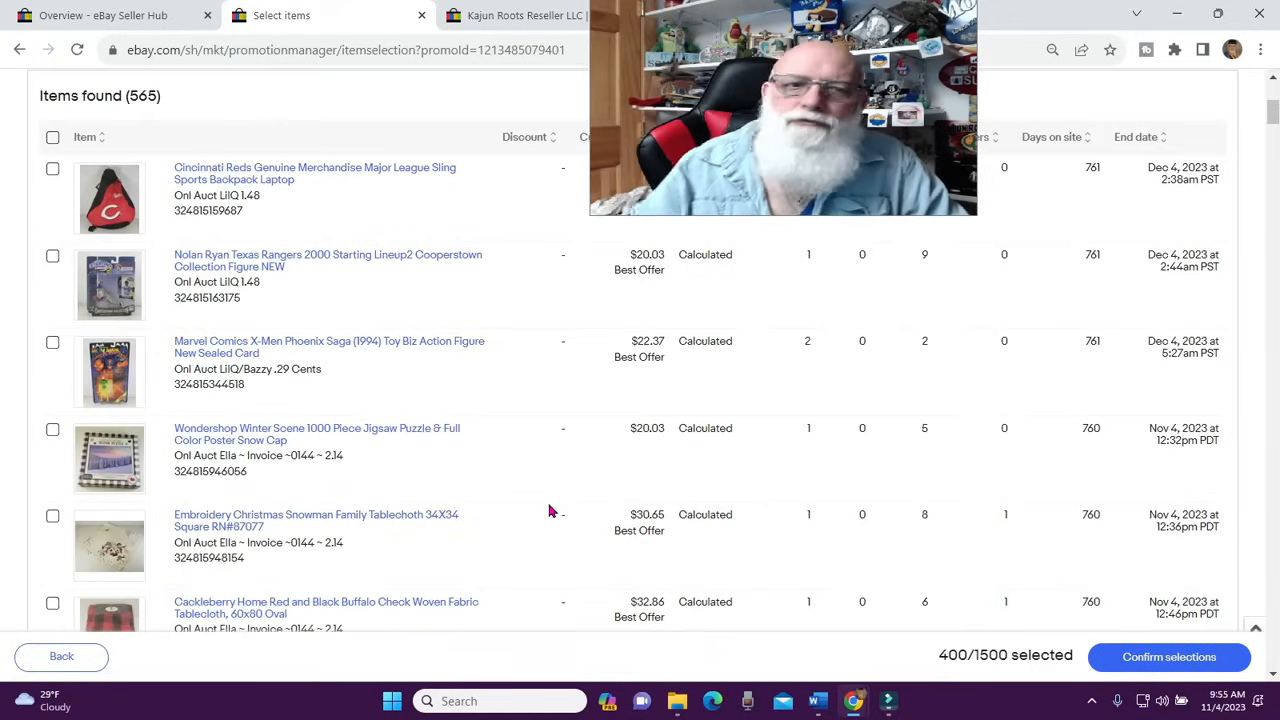
pyautogui.click(53, 138)
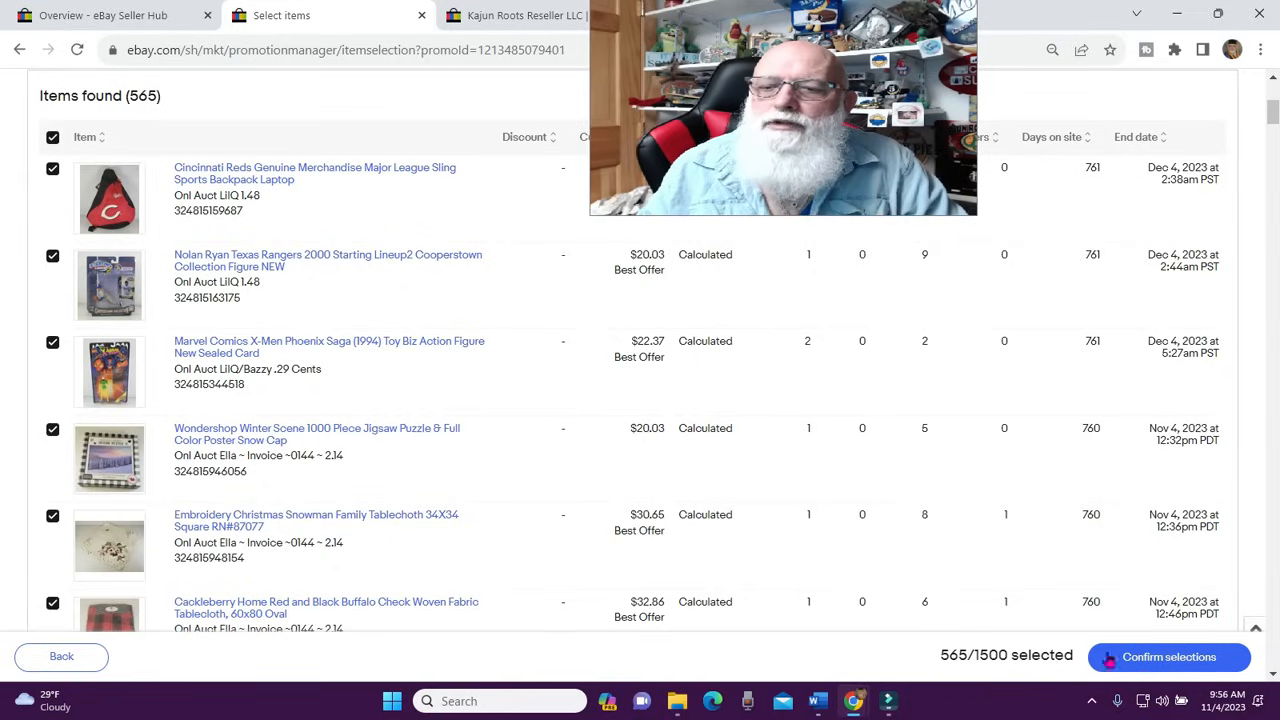
pyautogui.click(1163, 655)
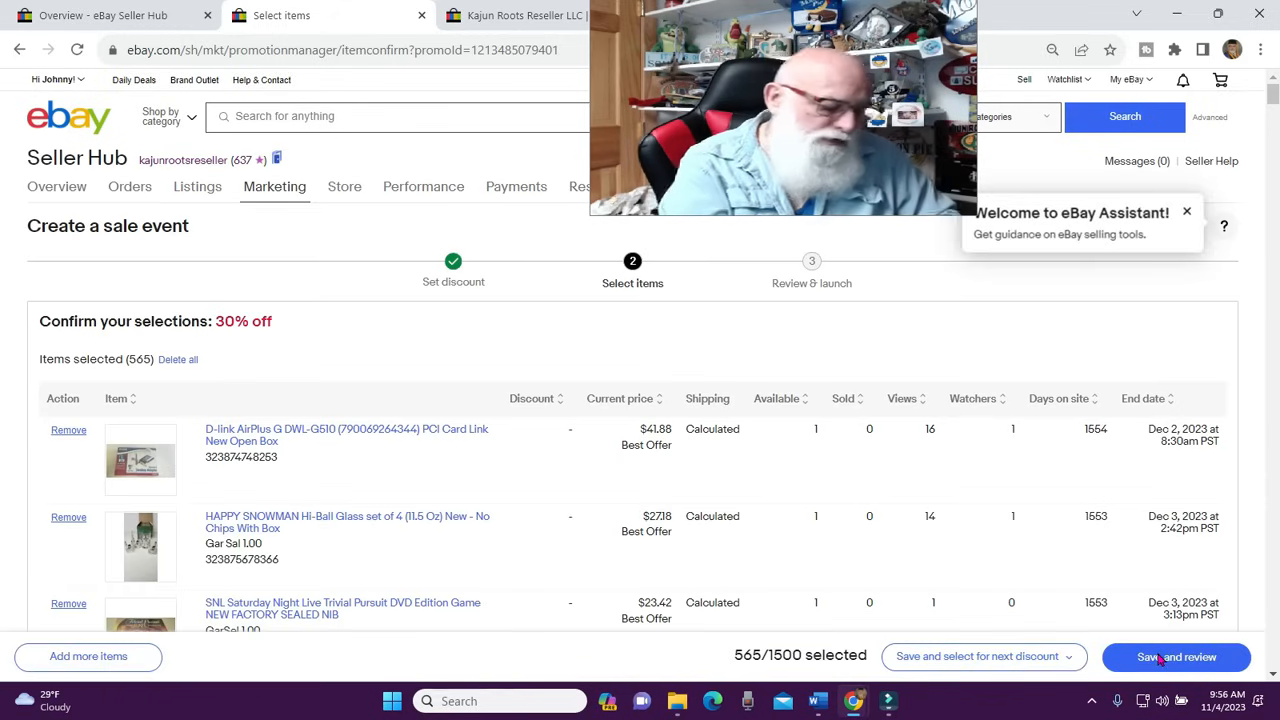
# Save the 30% off selections and continue to item selection for the 25% off level
pyautogui.scroll(-2, 603, 357)
pyautogui.scroll(-1, 925, 610)
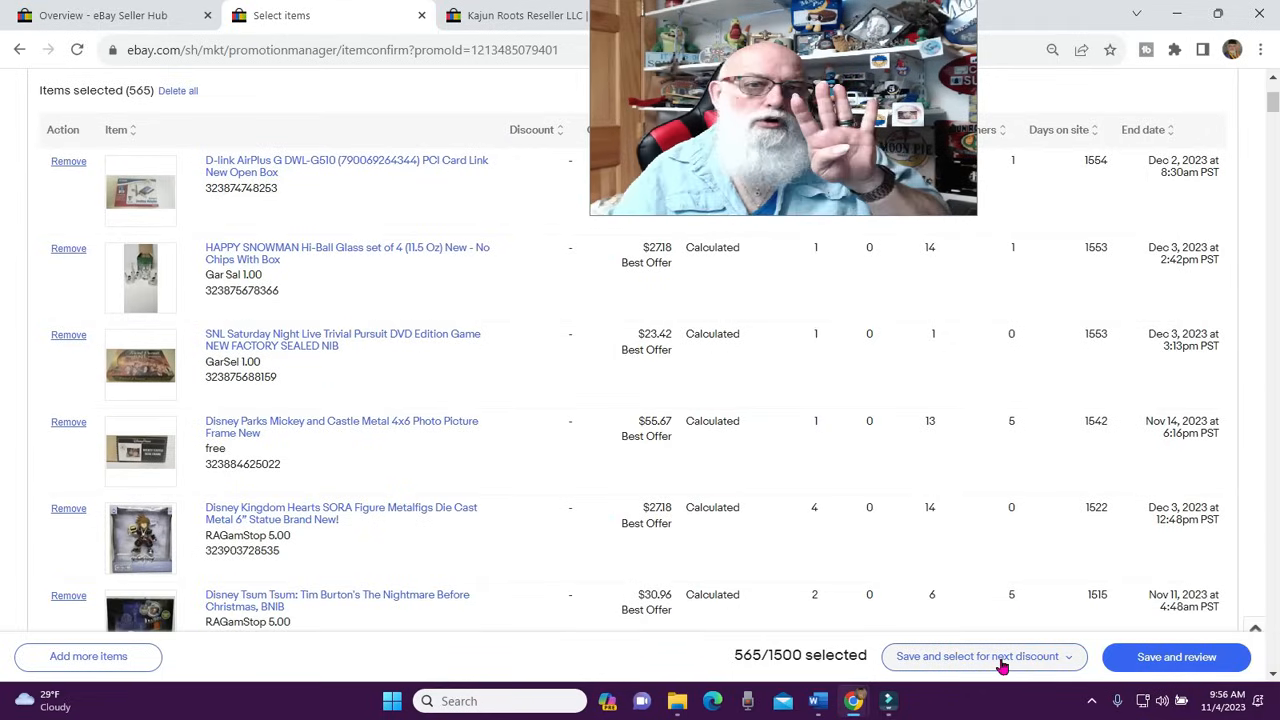
pyautogui.click(1002, 657)
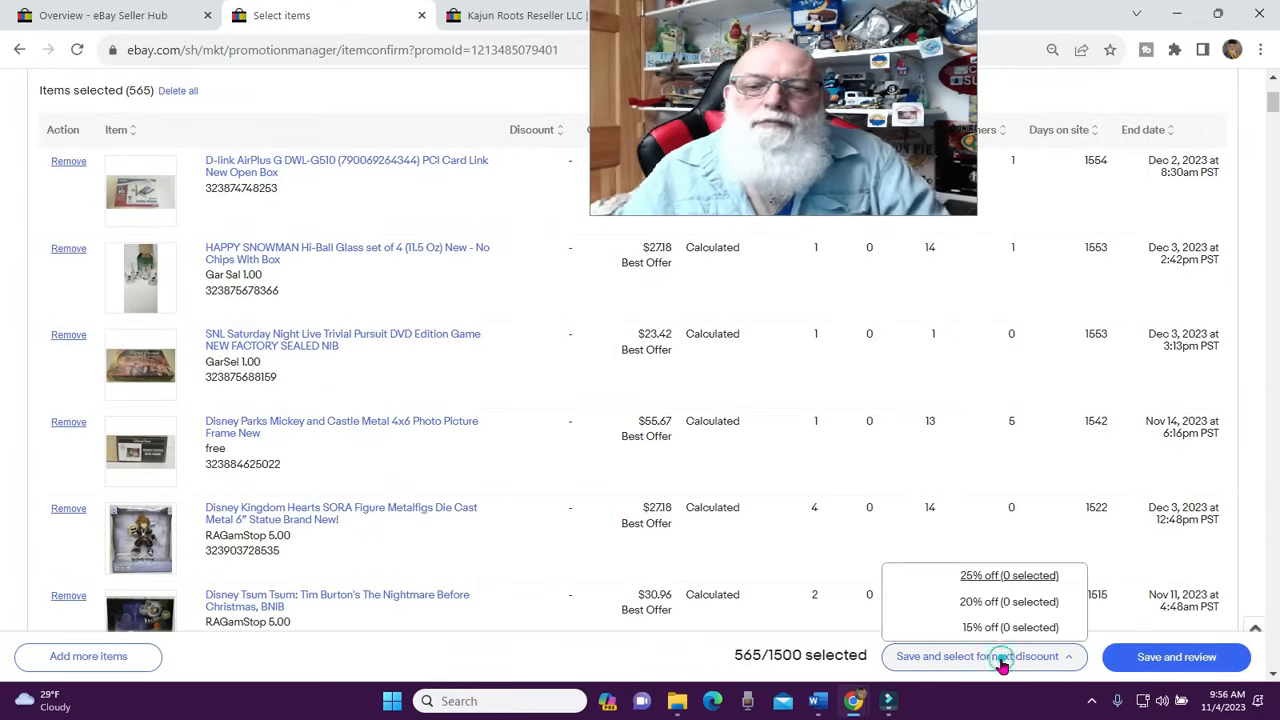
pyautogui.click(1016, 576)
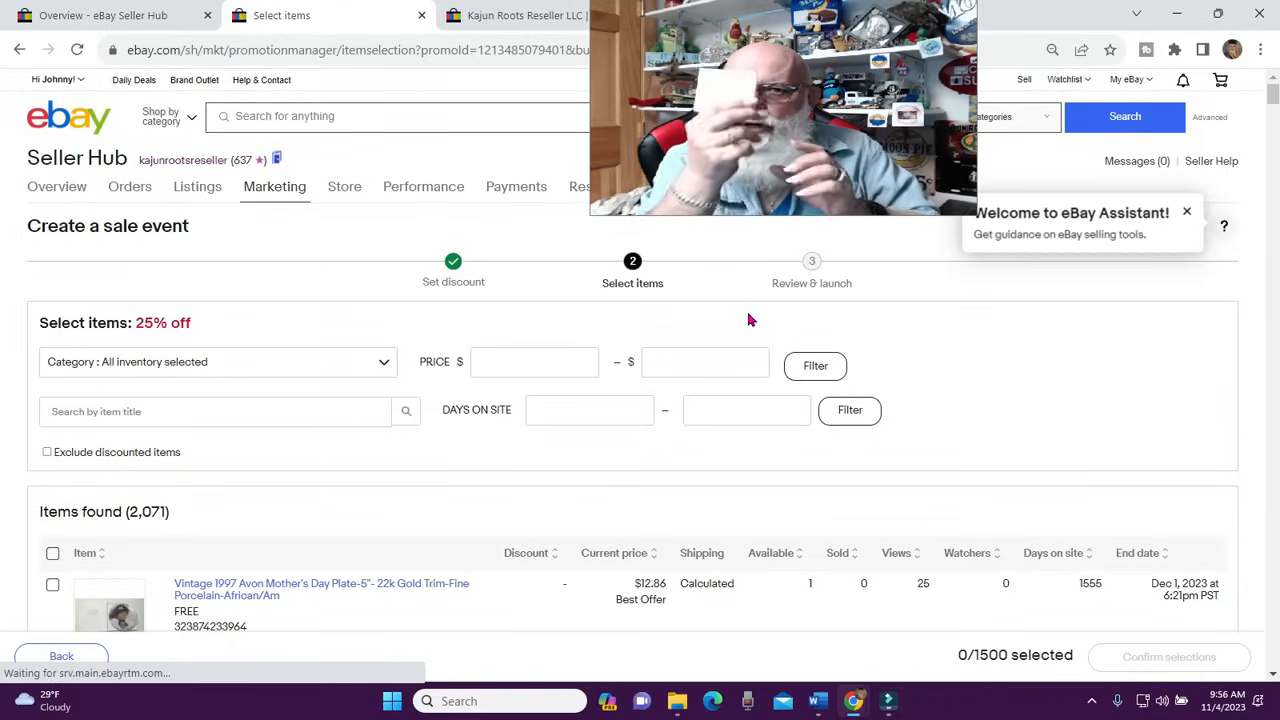
# Set the days-on-site range for the 25% off level to 161 to 250
pyautogui.click(562, 411)
pyautogui.write('1')
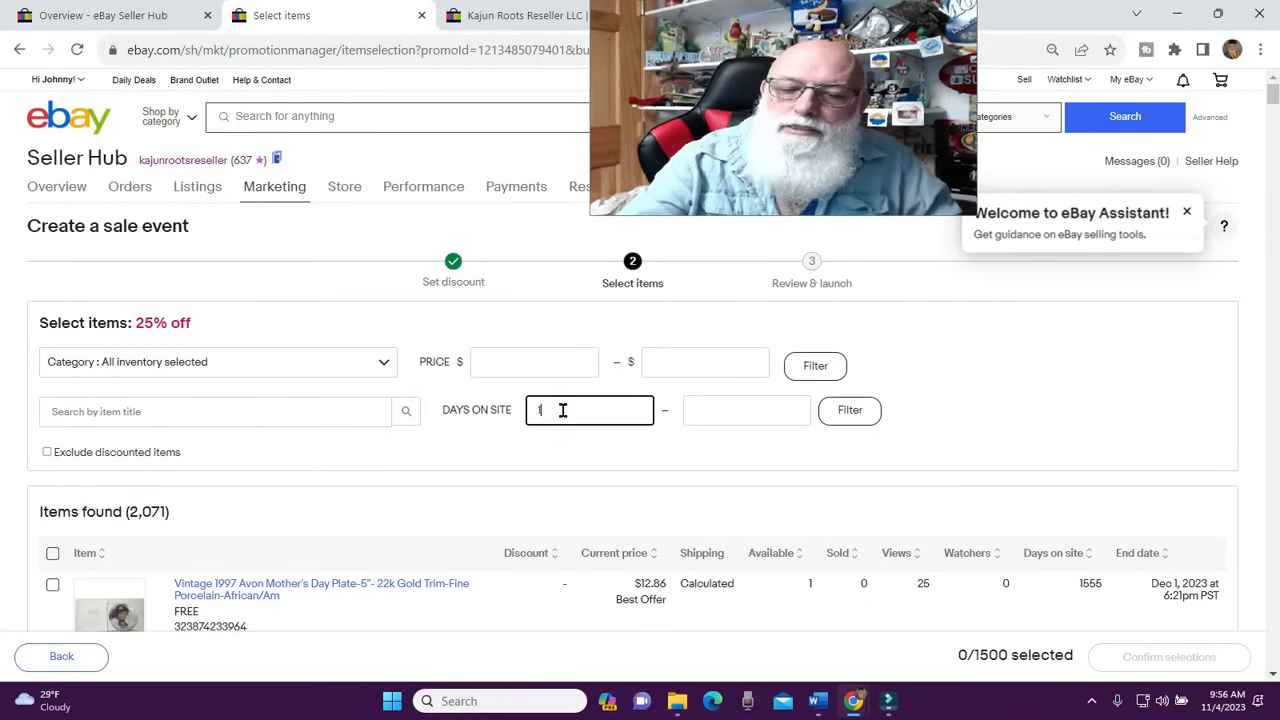
pyautogui.write('41')
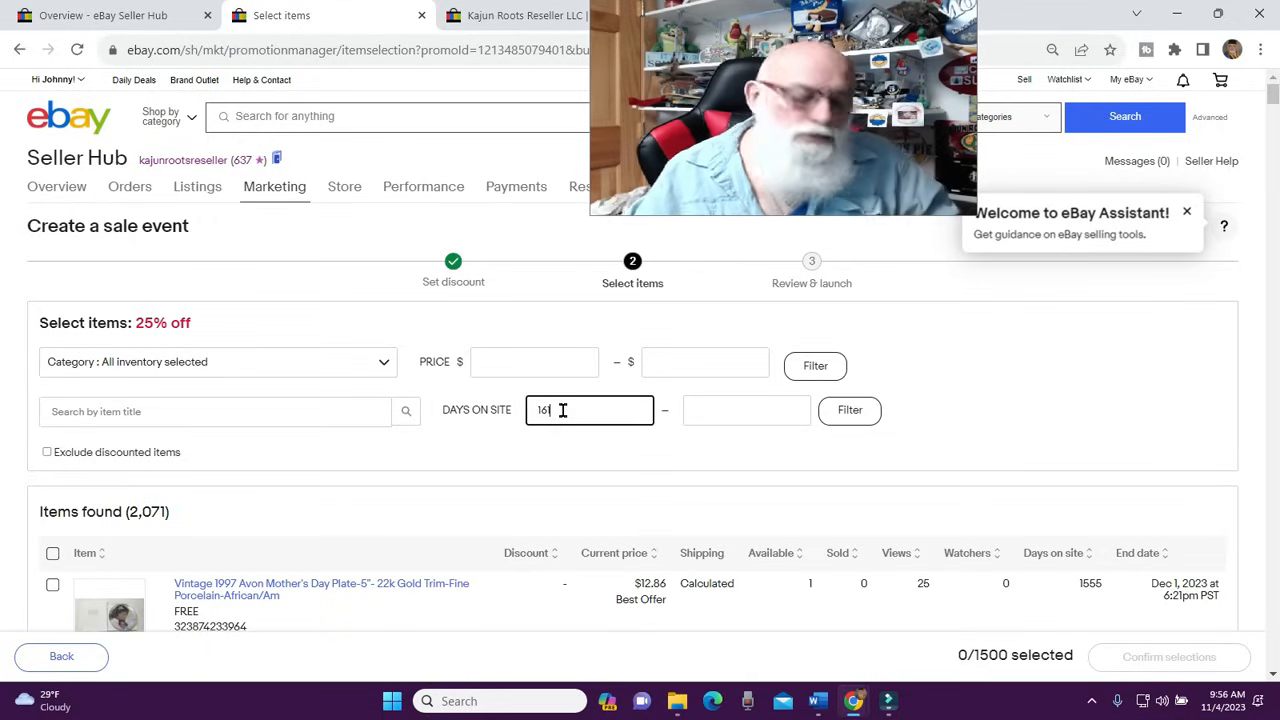
pyautogui.click(741, 416)
pyautogui.write('250')
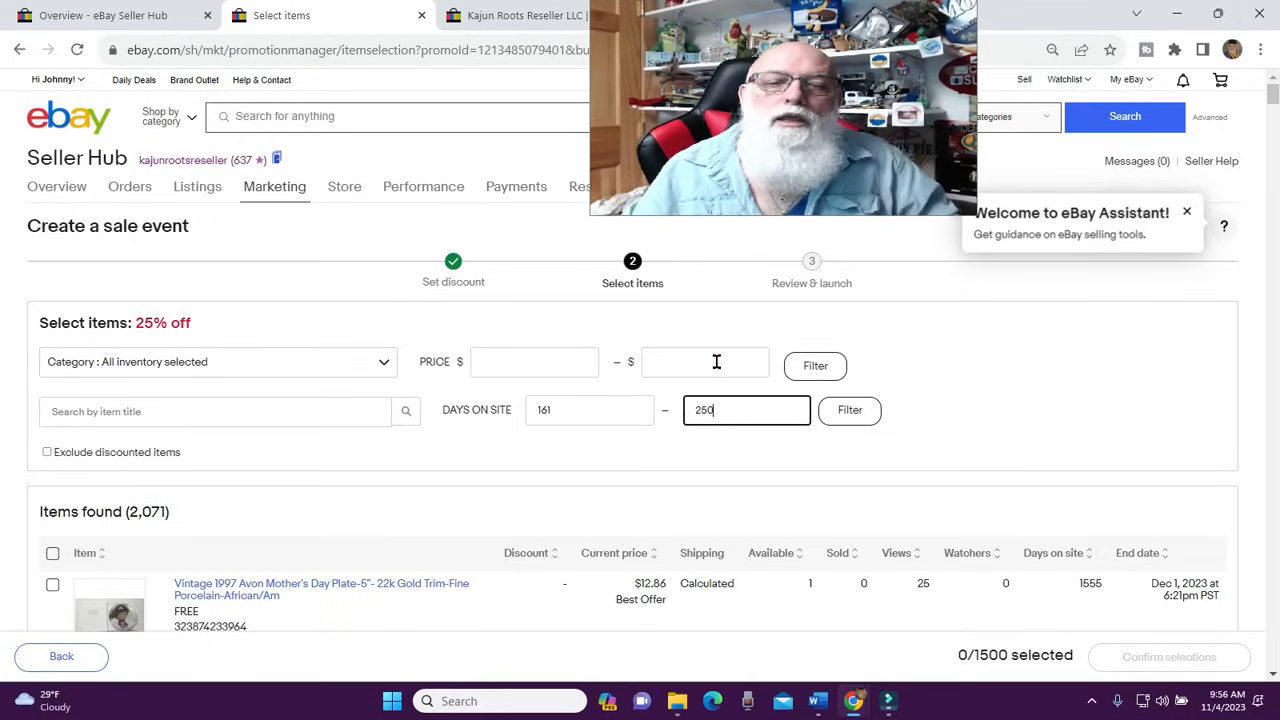
# Set the 25% off level's price range to $20 to $1000 and apply both the days-on-site and price filters
pyautogui.click(549, 360)
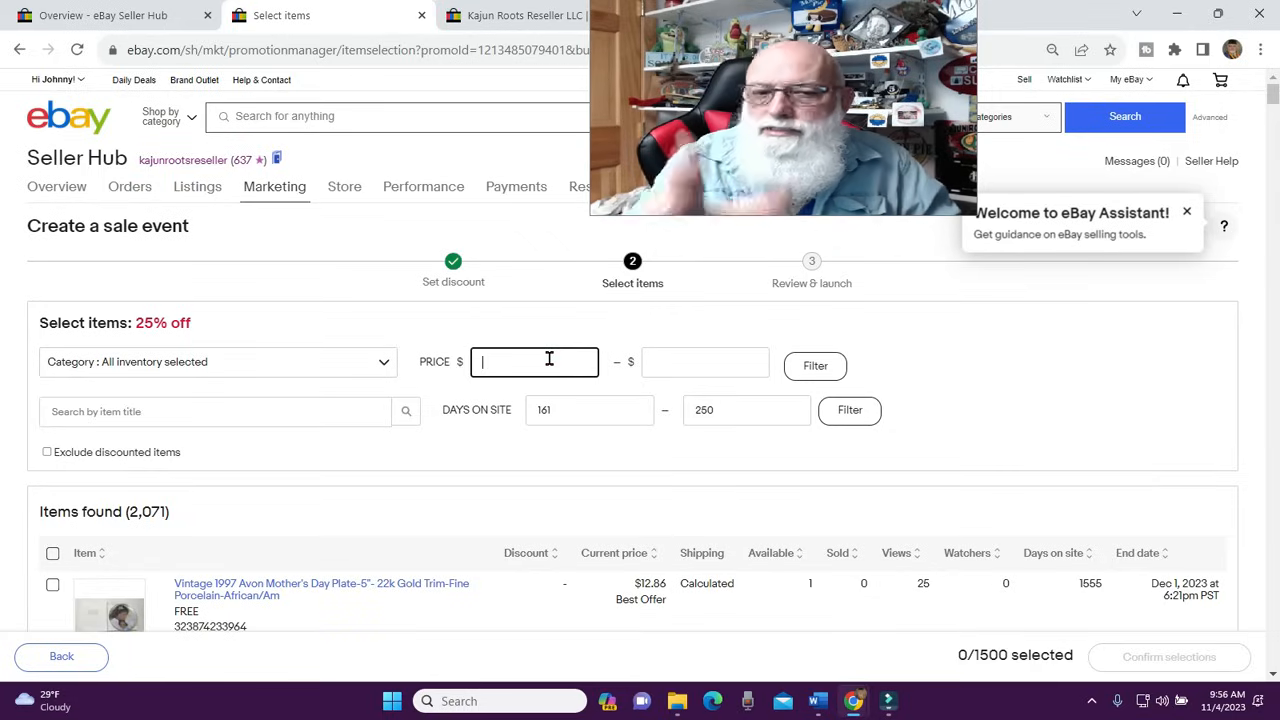
pyautogui.click(669, 360)
pyautogui.write('1000')
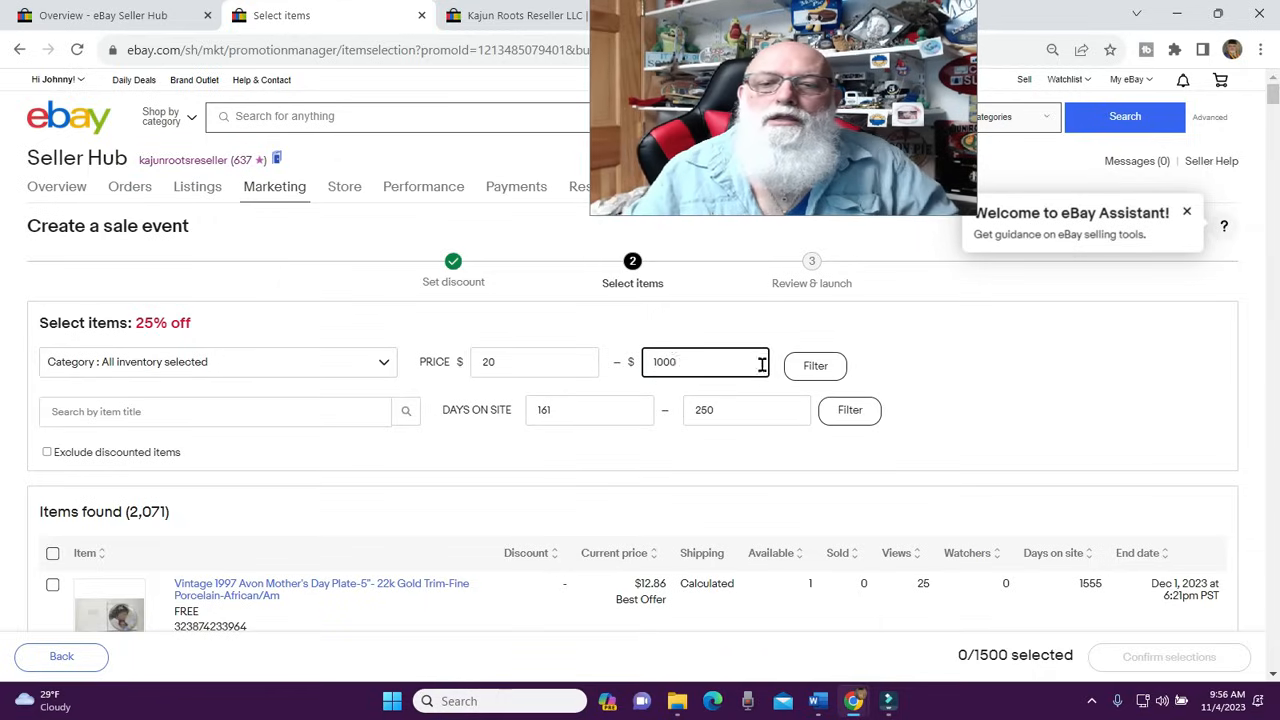
pyautogui.click(850, 412)
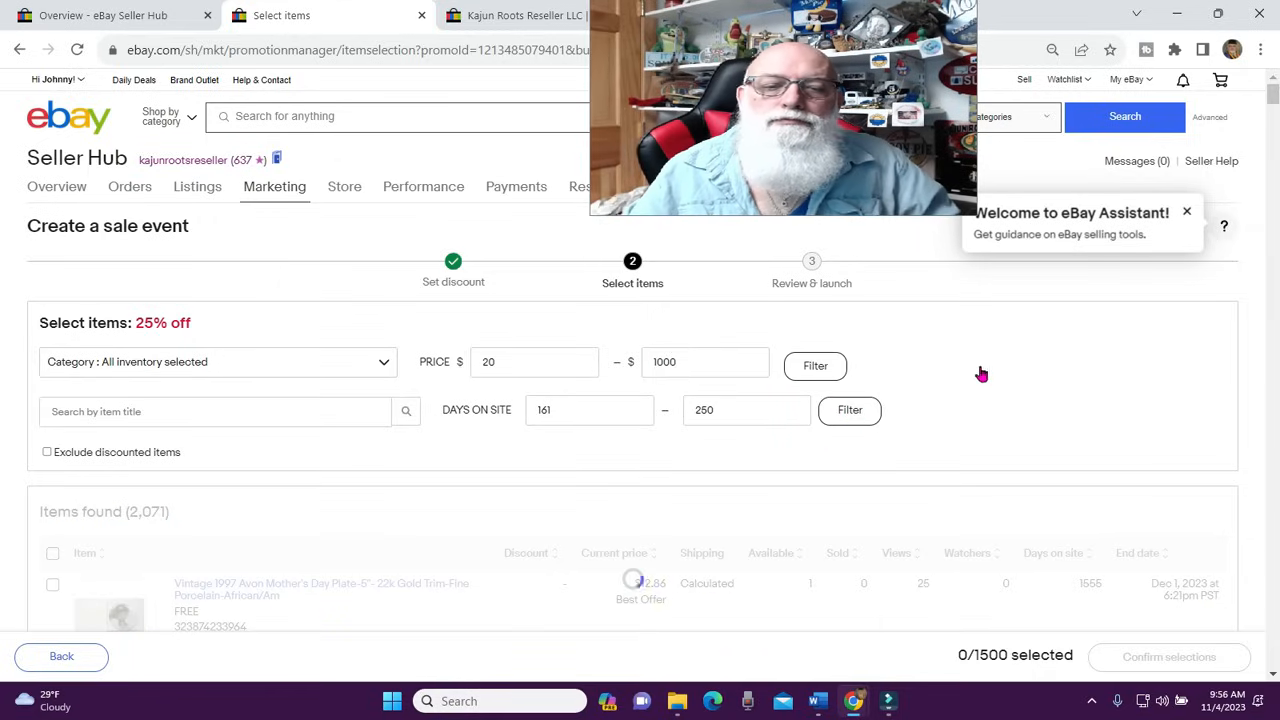
pyautogui.click(815, 366)
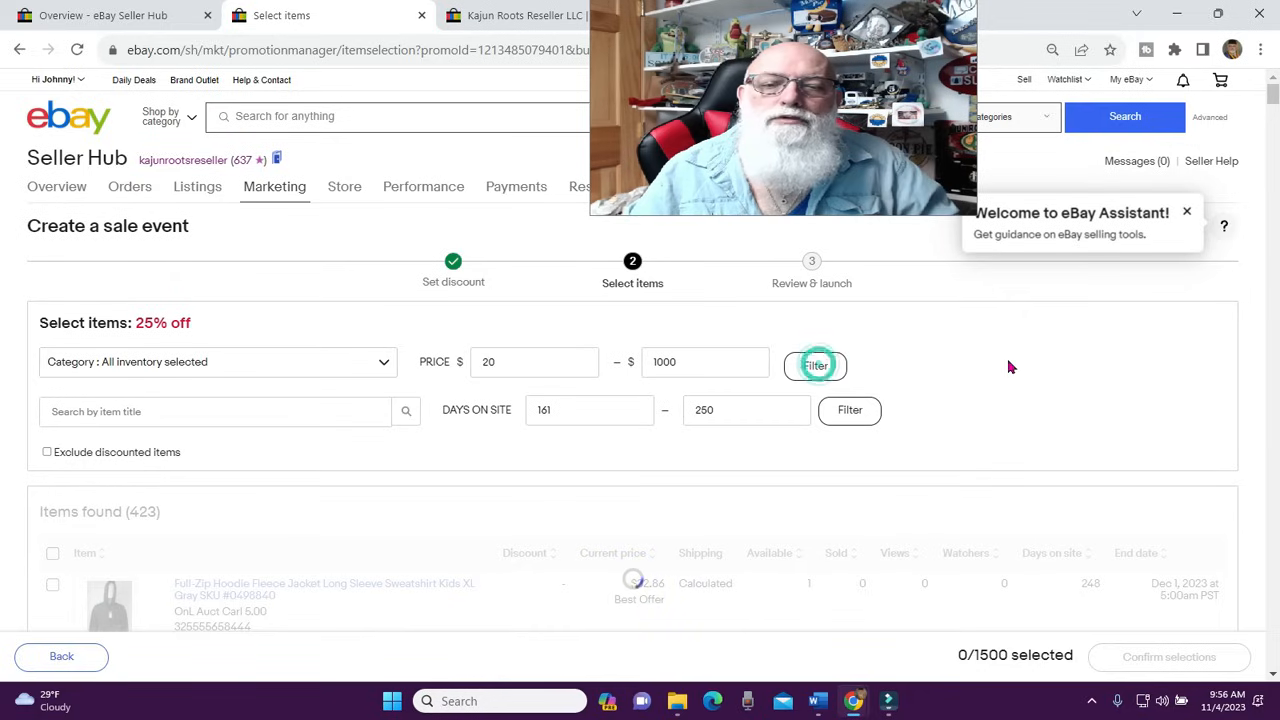
# Select all filtered items on both result pages for the 25% off level and confirm the selections
pyautogui.scroll(-1, 1010, 367)
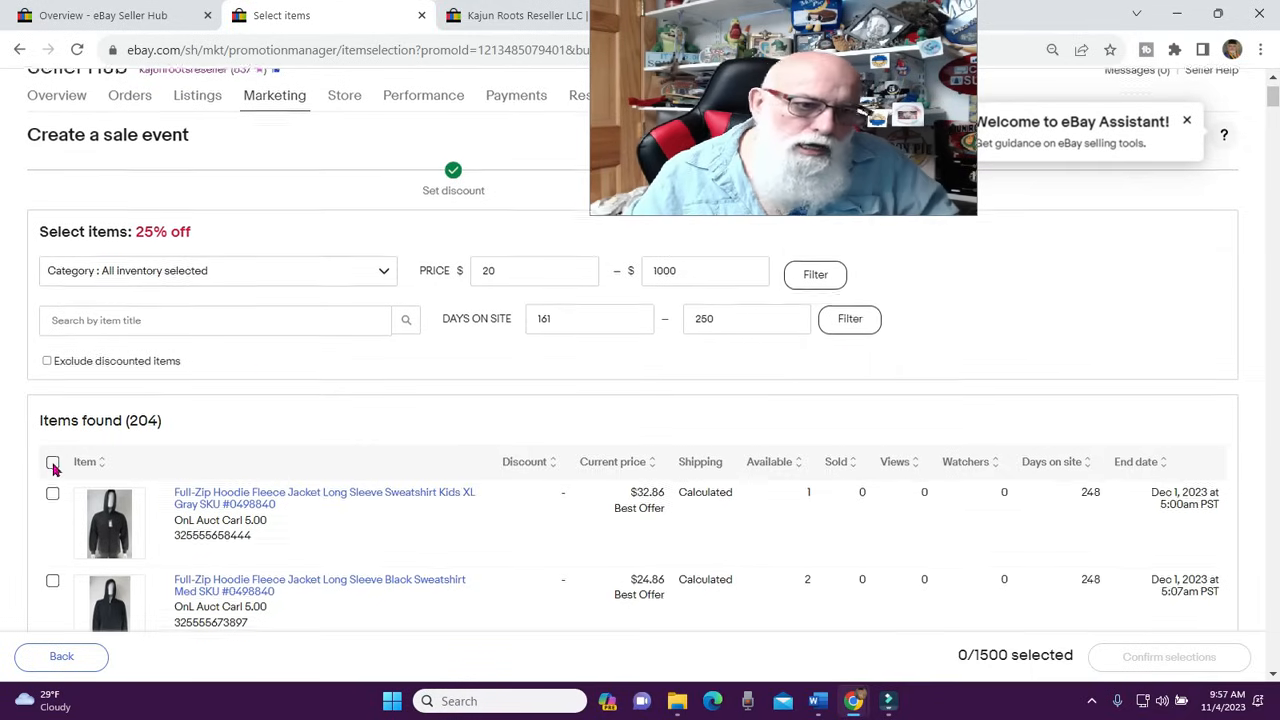
pyautogui.scroll(-1, 55, 388)
pyautogui.click(53, 346)
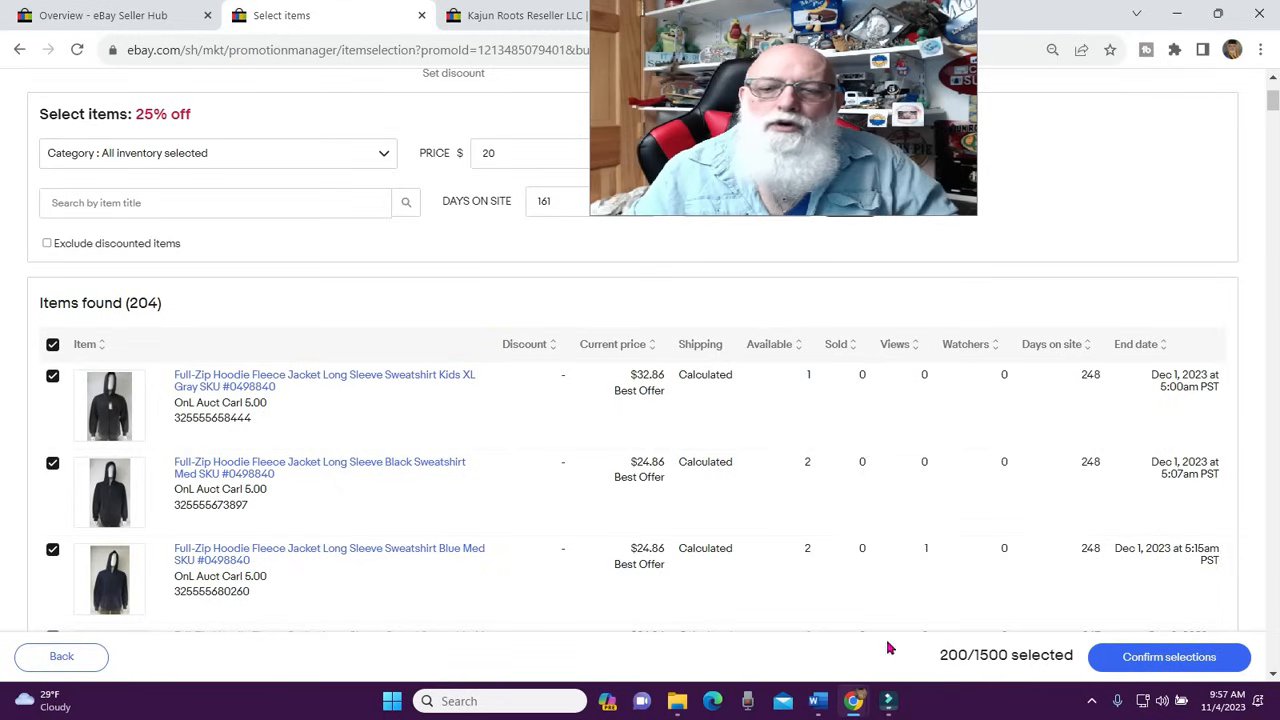
pyautogui.moveTo(1272, 100); pyautogui.dragTo(1240, 677)
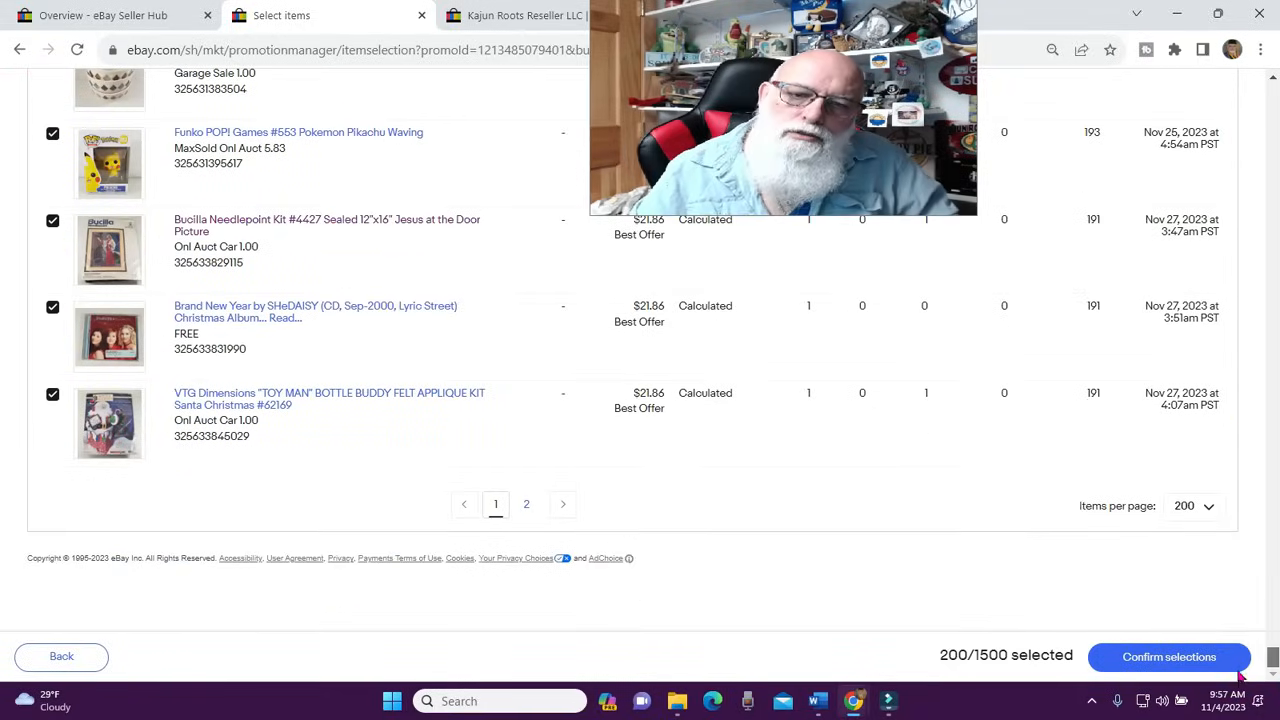
pyautogui.click(526, 504)
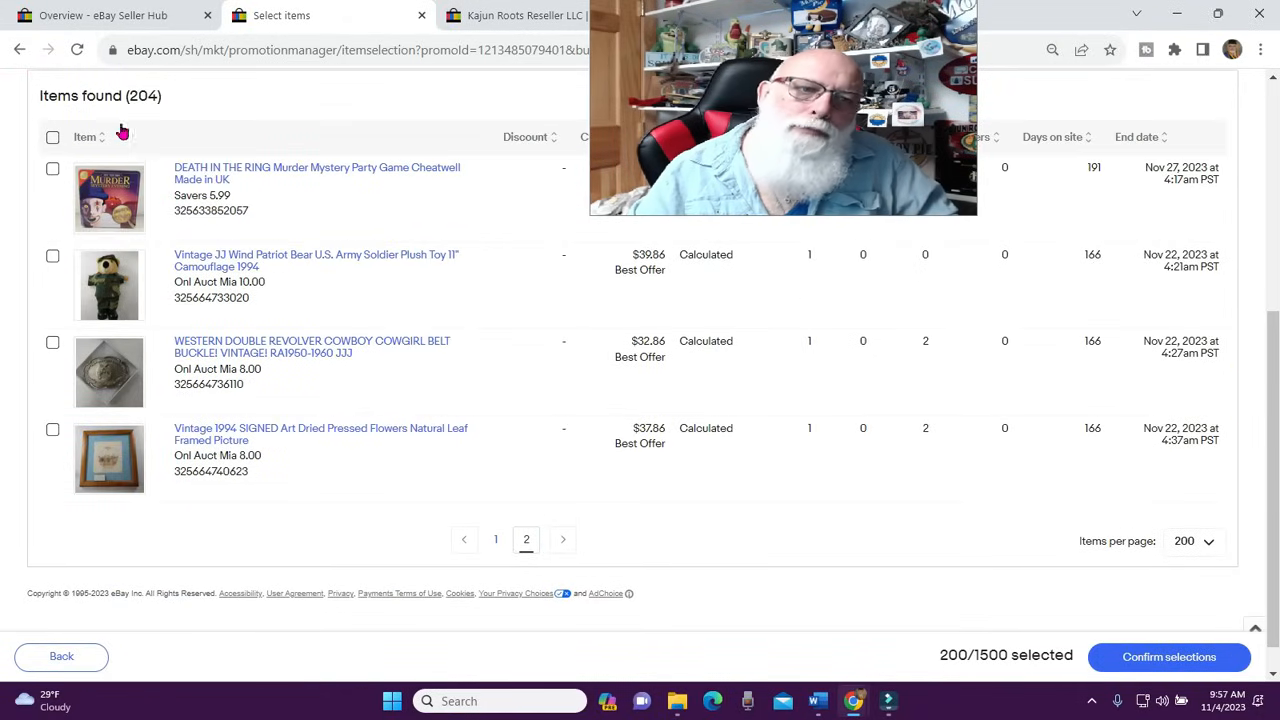
pyautogui.click(53, 139)
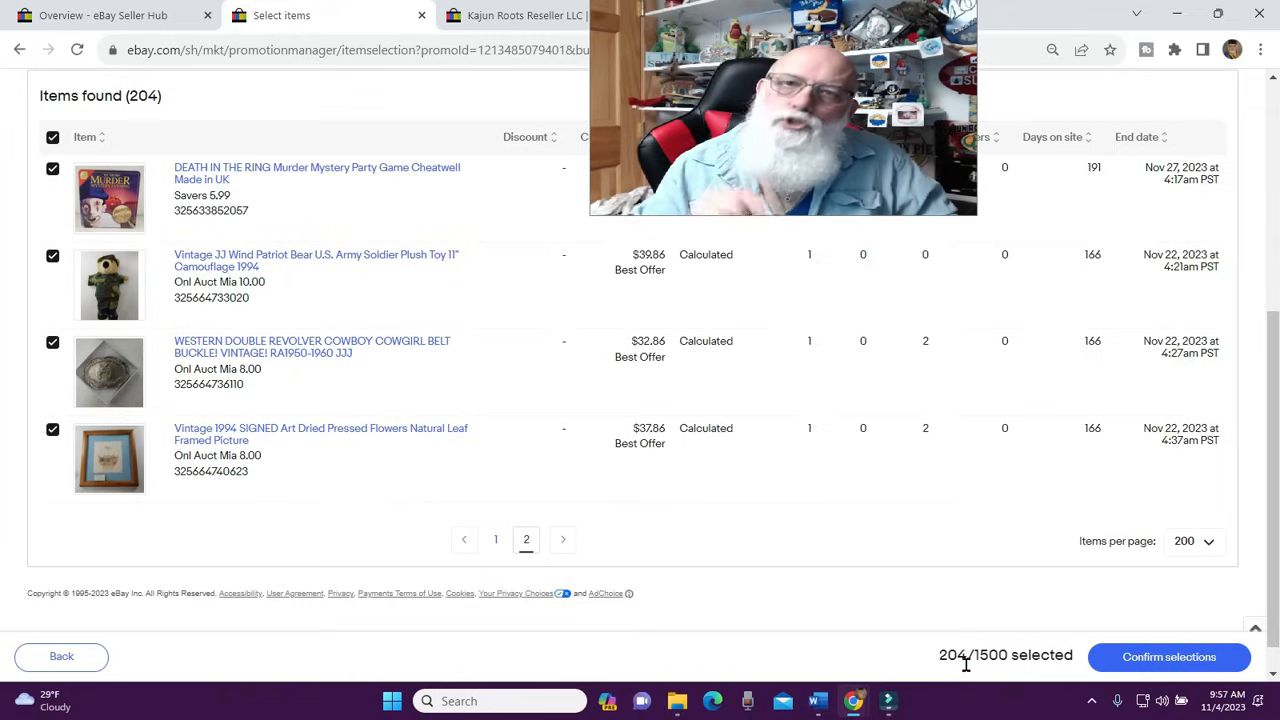
pyautogui.click(1148, 665)
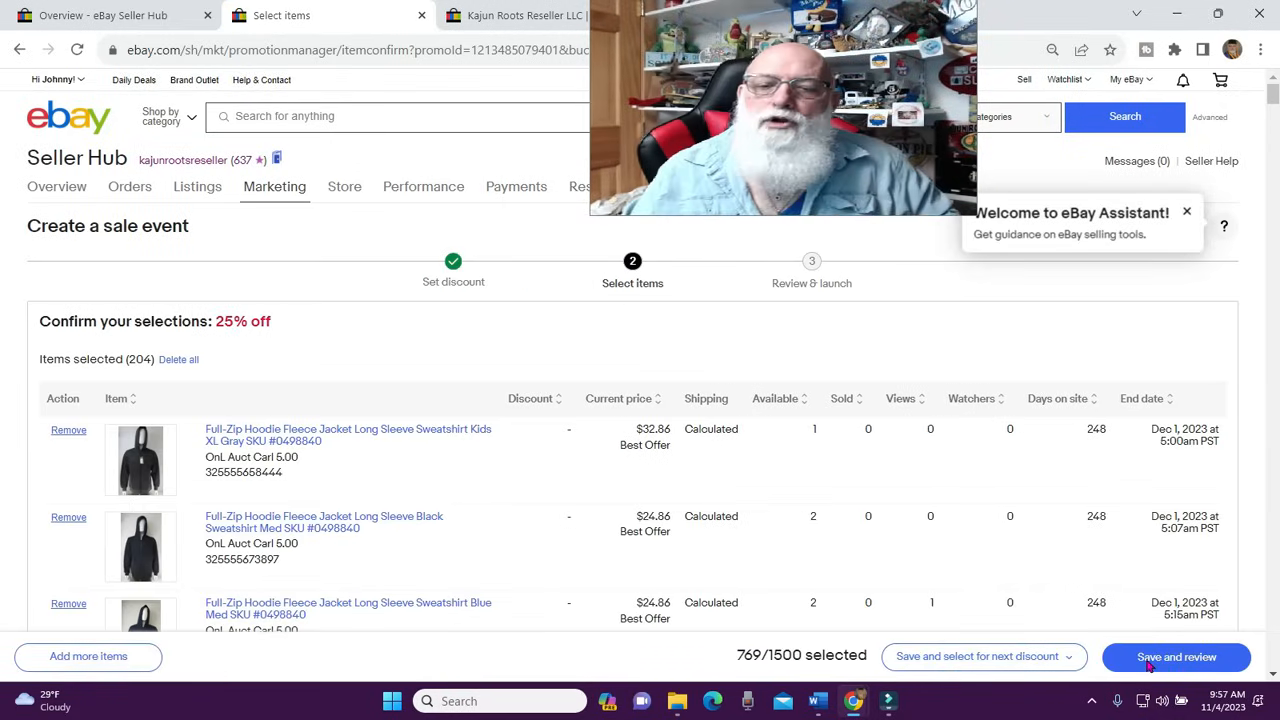
# Save and continue to the 20% off level, and filter its items to a price range of $20 to $1000
pyautogui.click(984, 660)
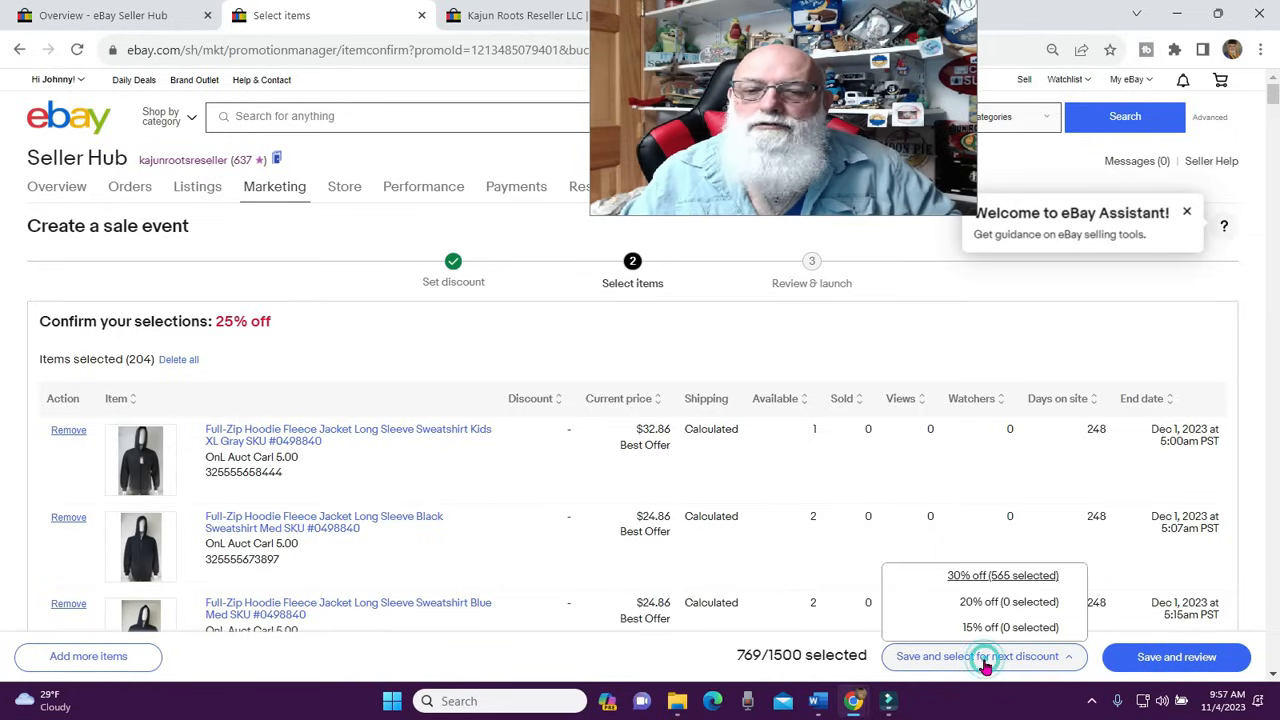
pyautogui.click(1008, 603)
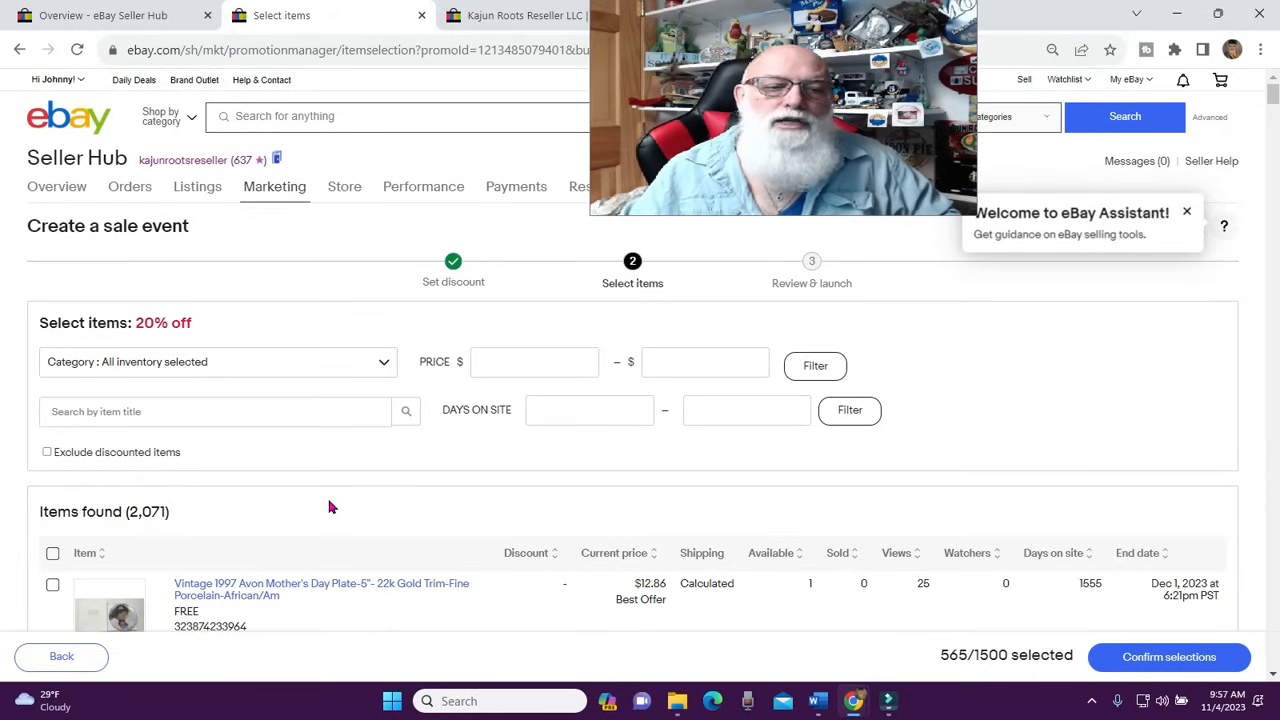
pyautogui.click(519, 361)
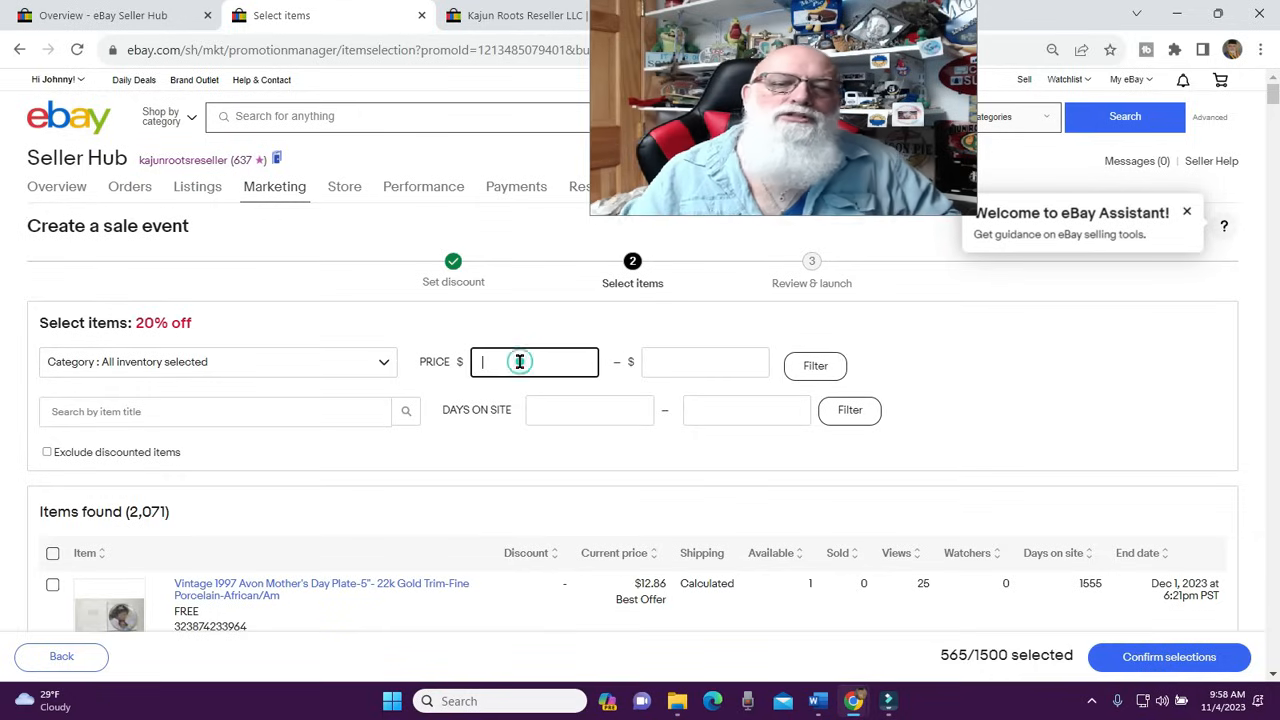
pyautogui.write('20')
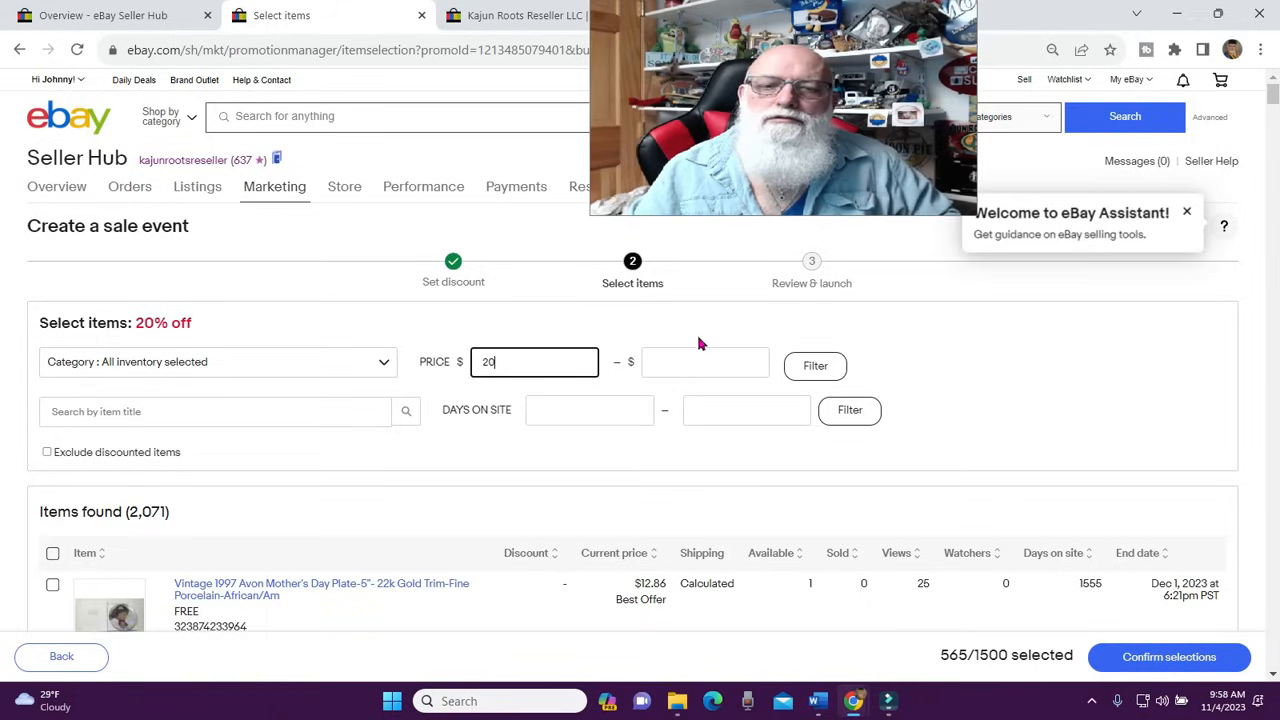
pyautogui.click(683, 355)
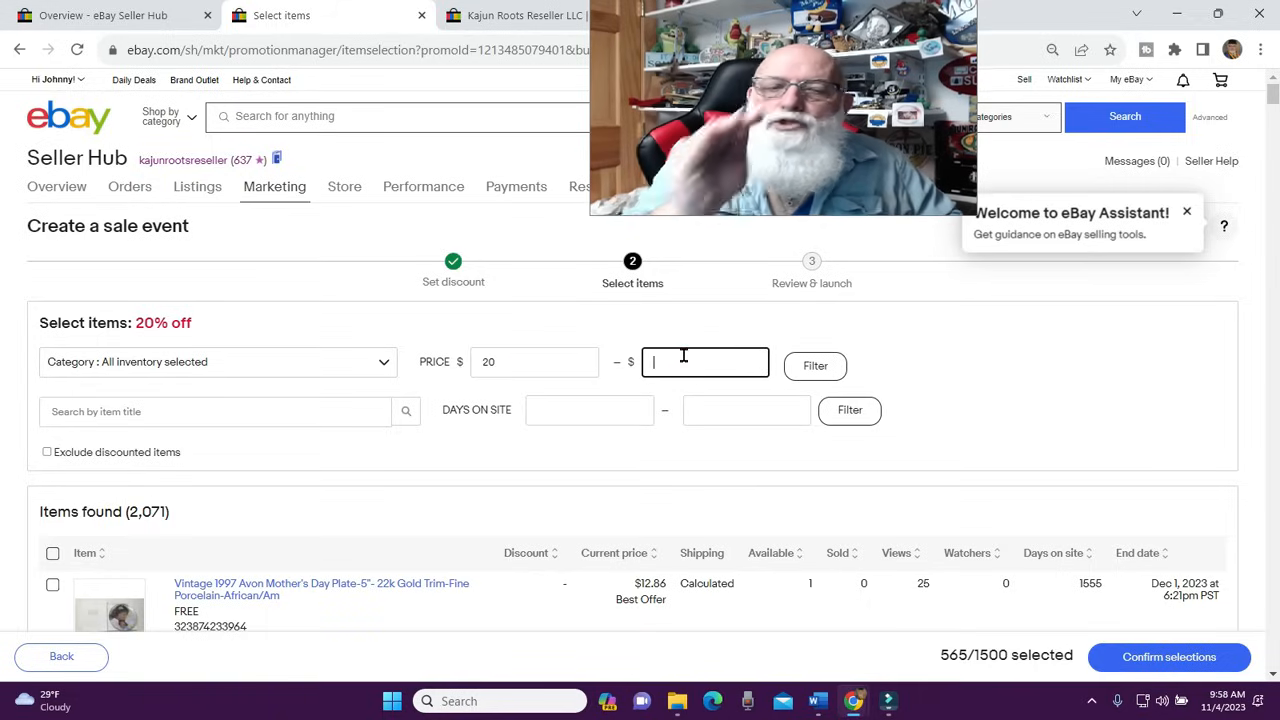
pyautogui.write('1000')
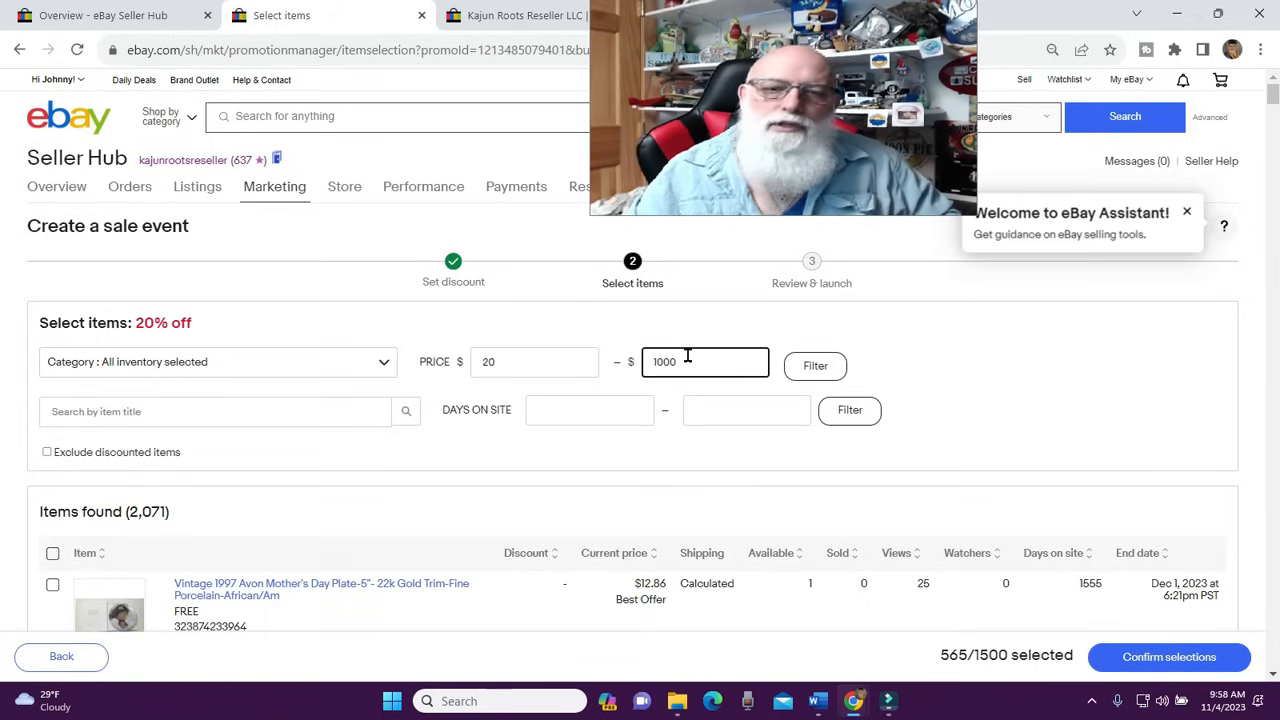
pyautogui.click(818, 366)
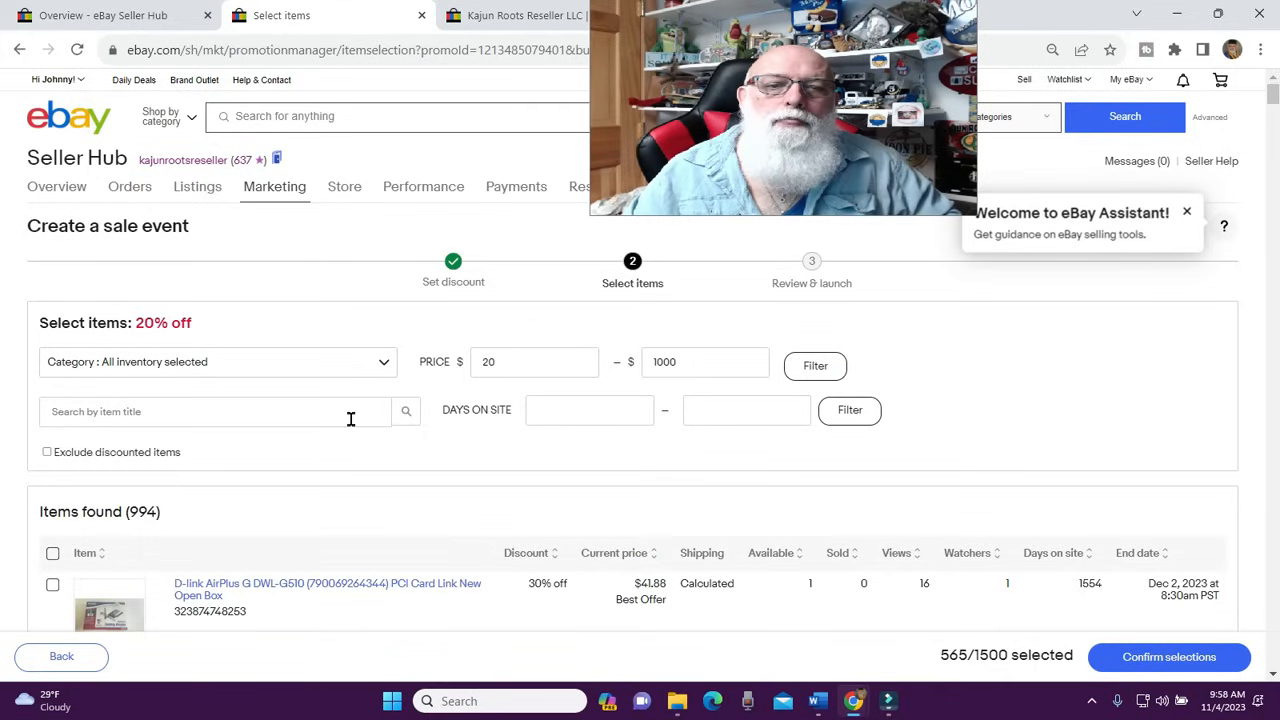
# Filter the 20% off level's items to a days-on-site range of 121 to 160
pyautogui.click(571, 405)
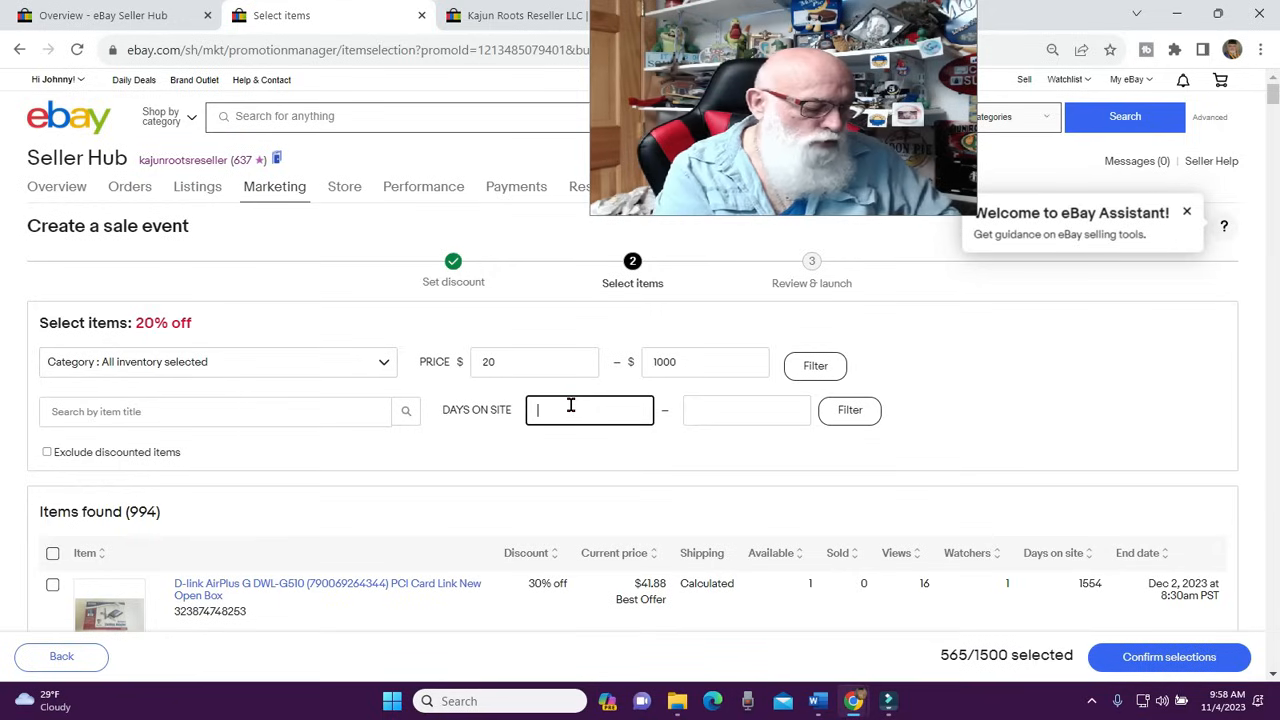
pyautogui.write('12')
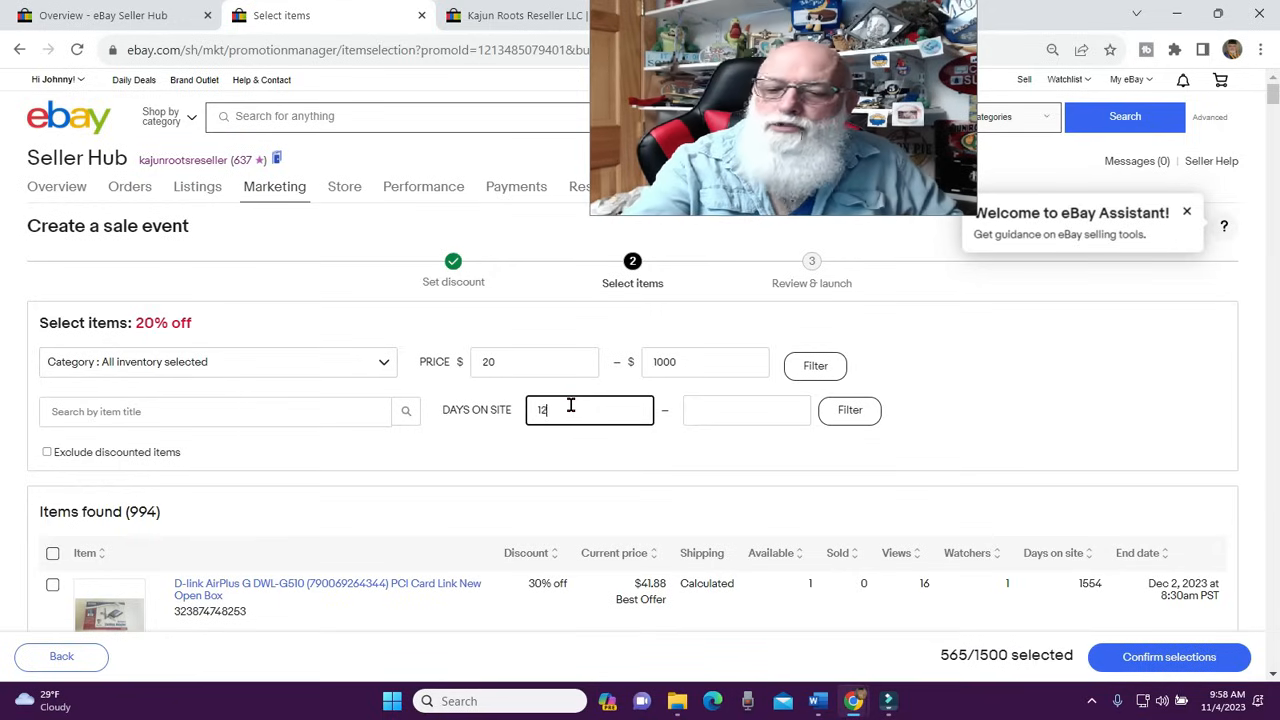
pyautogui.write('1')
pyautogui.click(744, 410)
pyautogui.write('160')
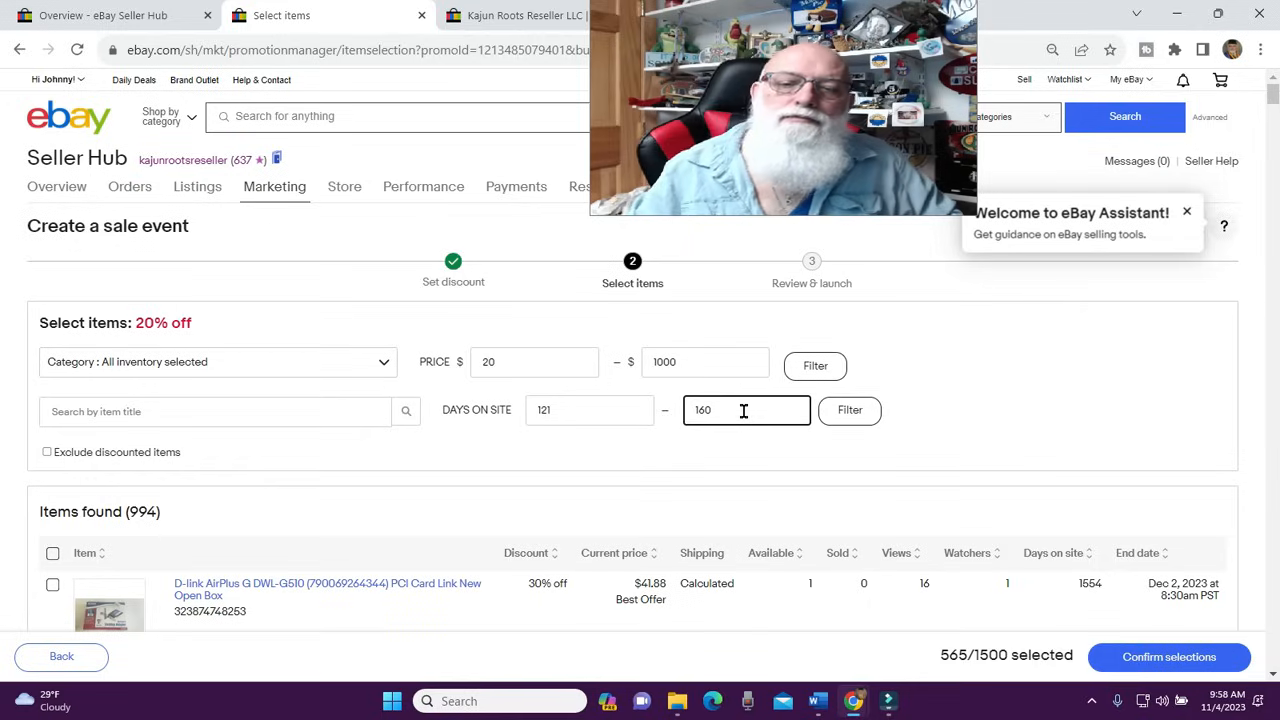
pyautogui.click(849, 411)
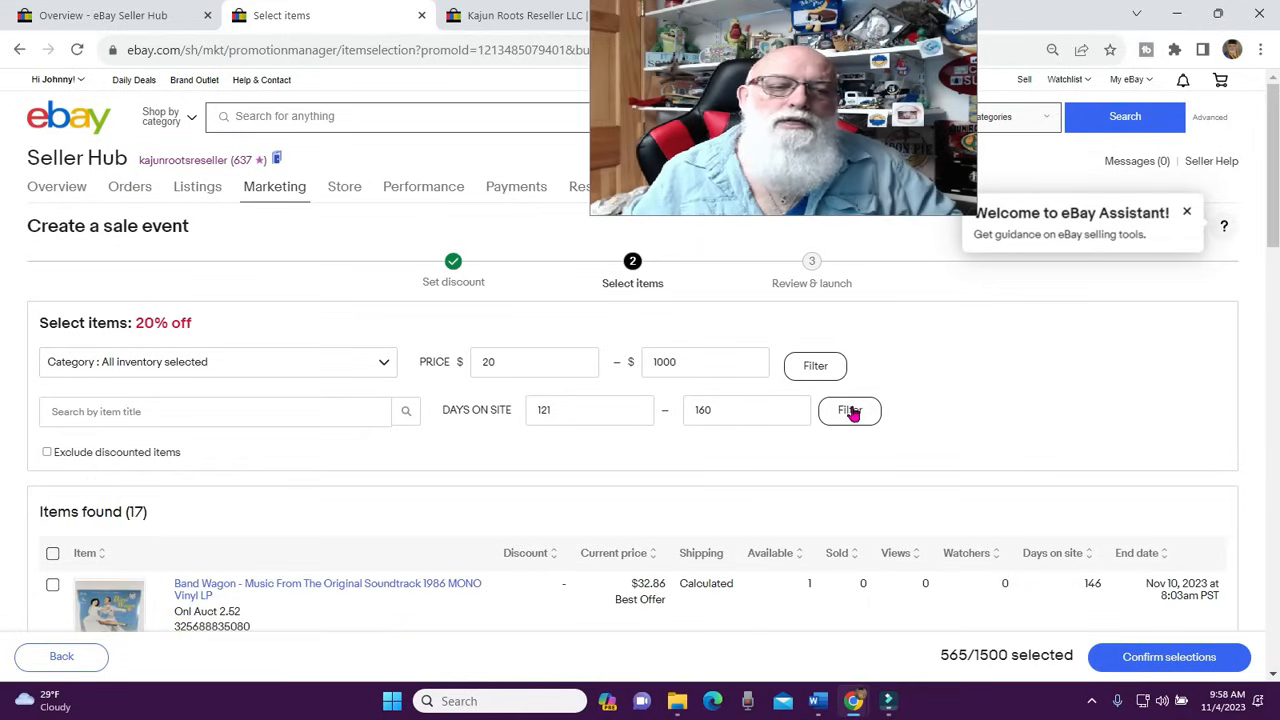
# Select all filtered items for the 20% off level and confirm the selections
pyautogui.scroll(-1, 230, 497)
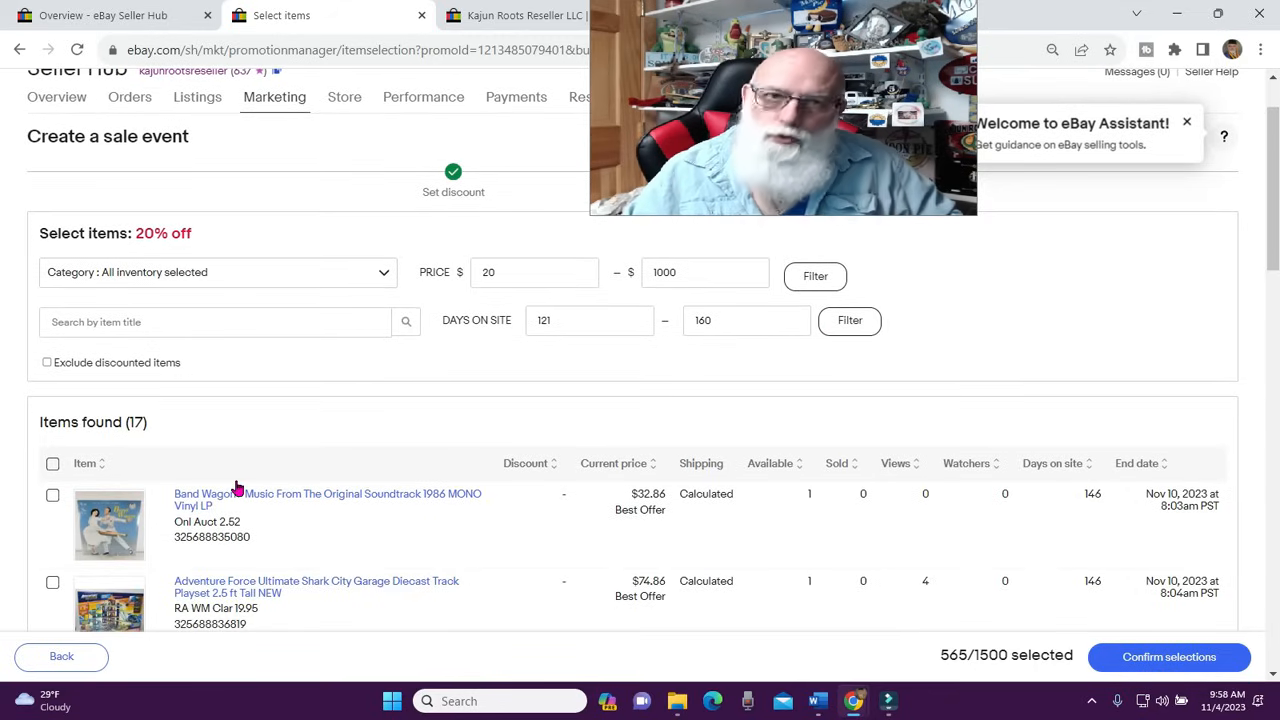
pyautogui.click(52, 466)
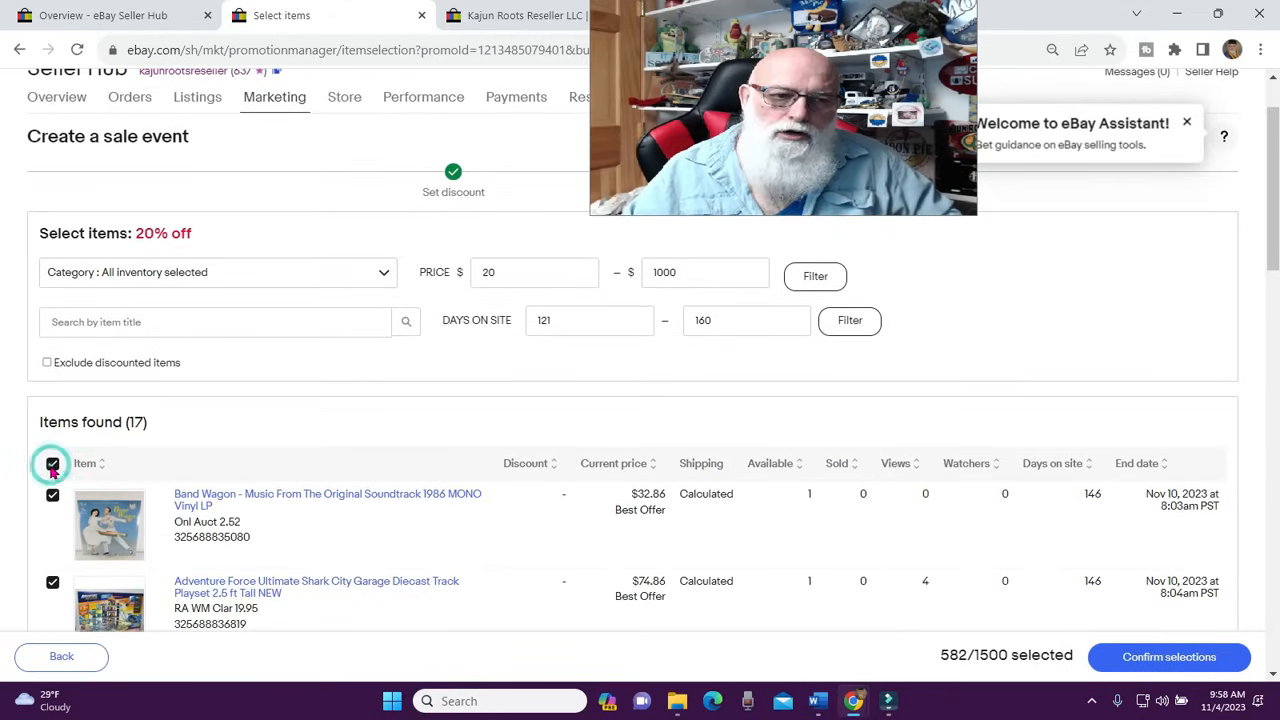
pyautogui.scroll(-2, 171, 337)
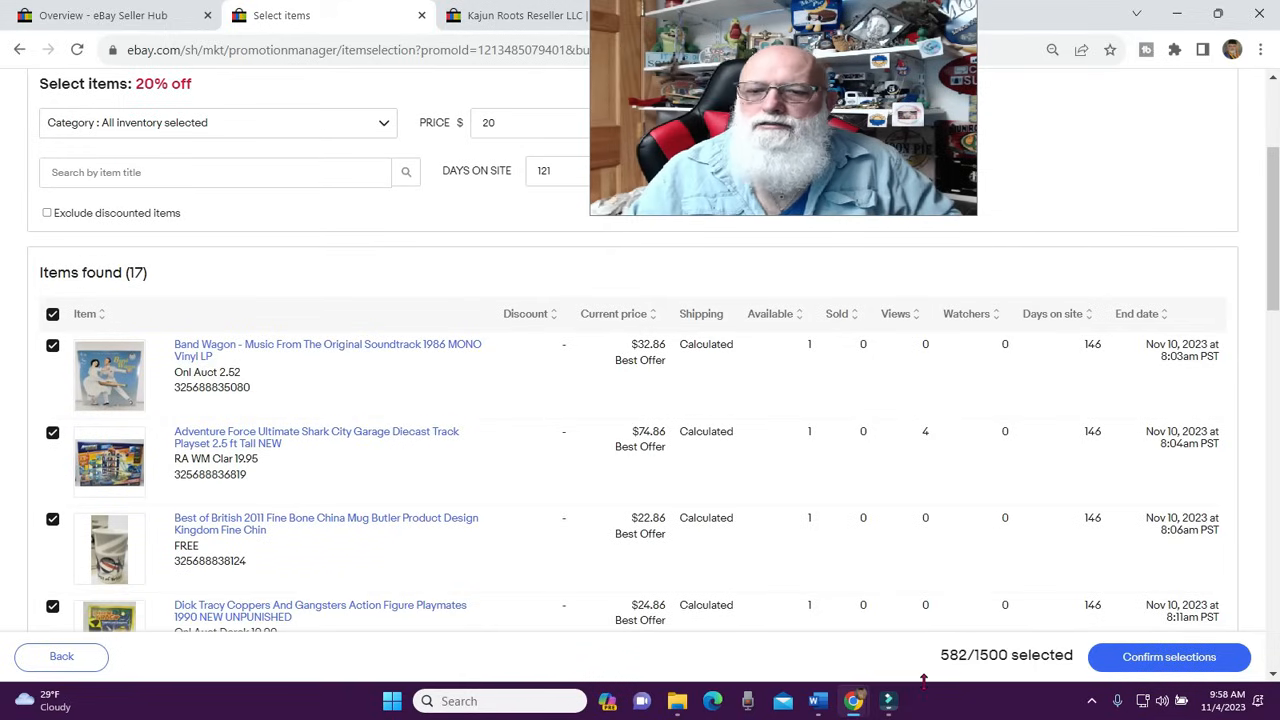
pyautogui.scroll(-12, 517, 423)
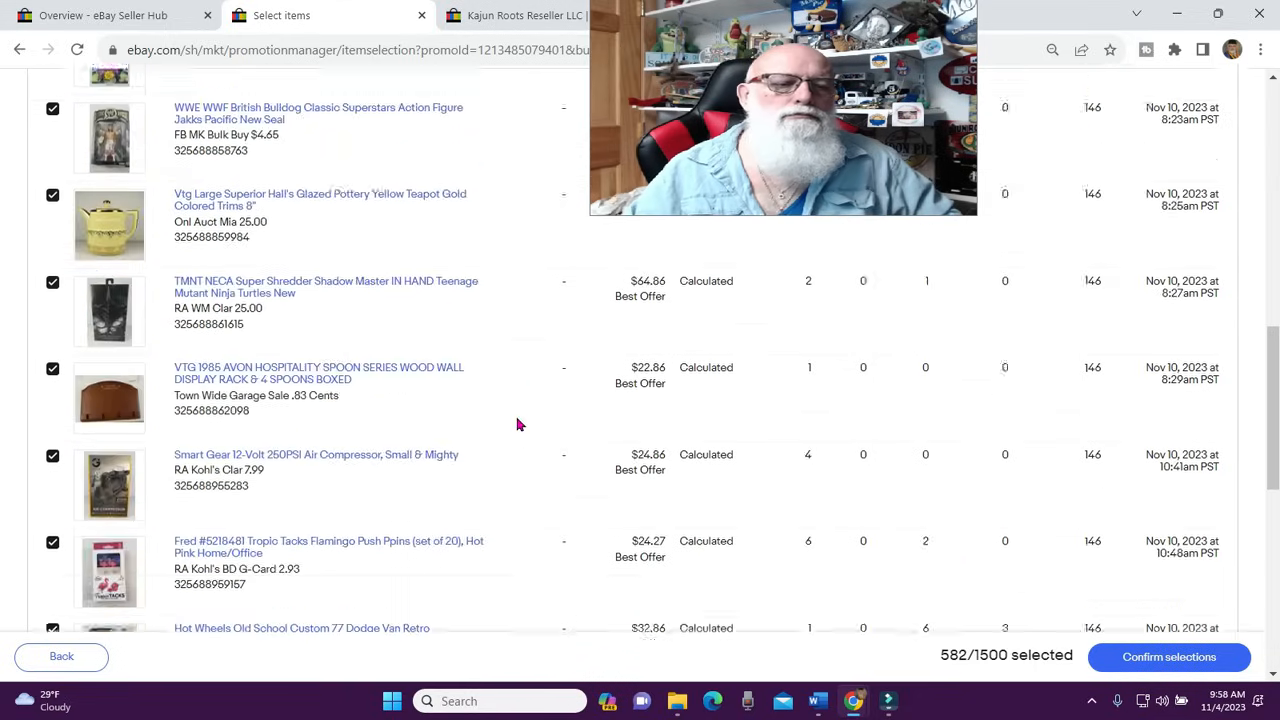
pyautogui.click(722, 581)
pyautogui.scroll(15, 722, 581)
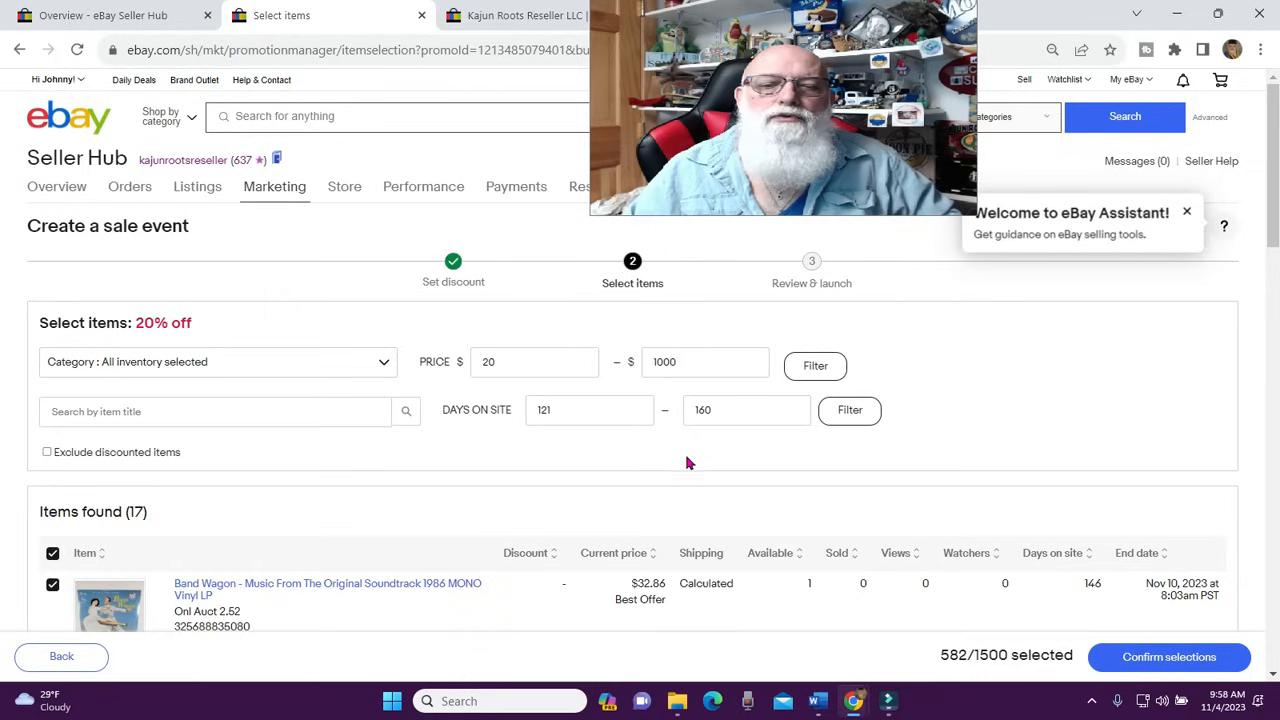
pyautogui.click(848, 416)
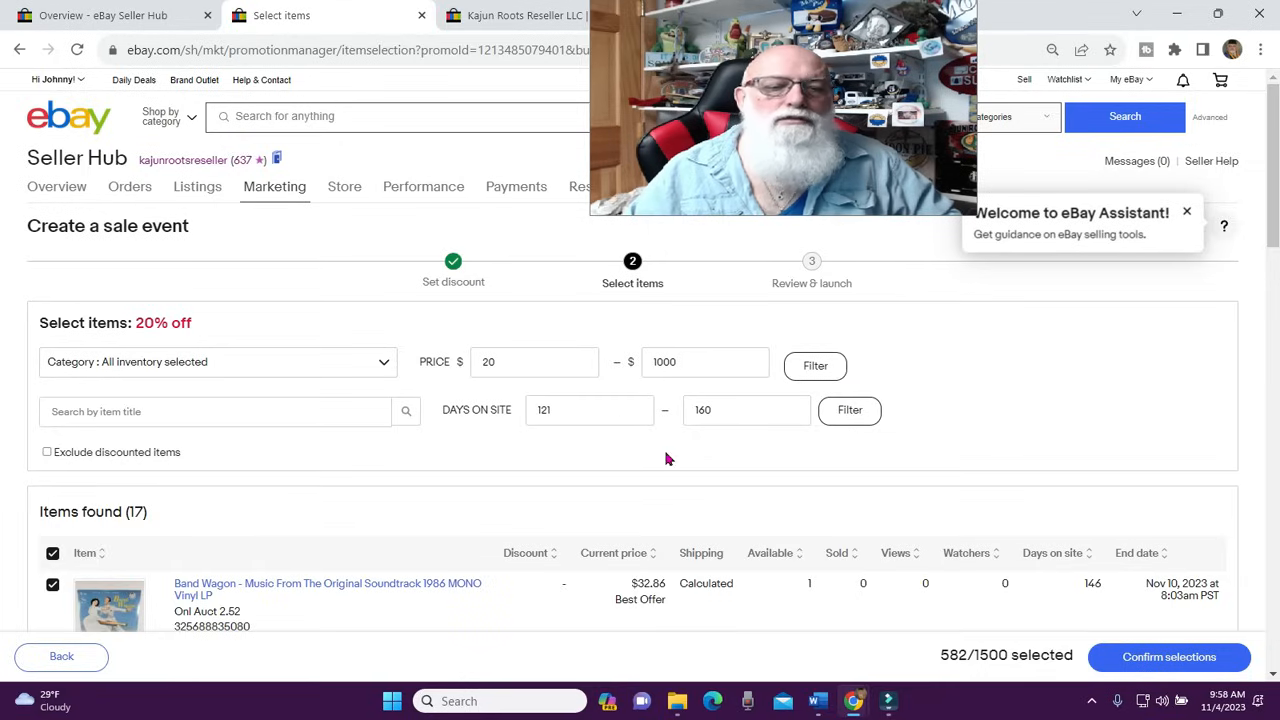
pyautogui.scroll(-3, 668, 457)
pyautogui.scroll(-10, 668, 457)
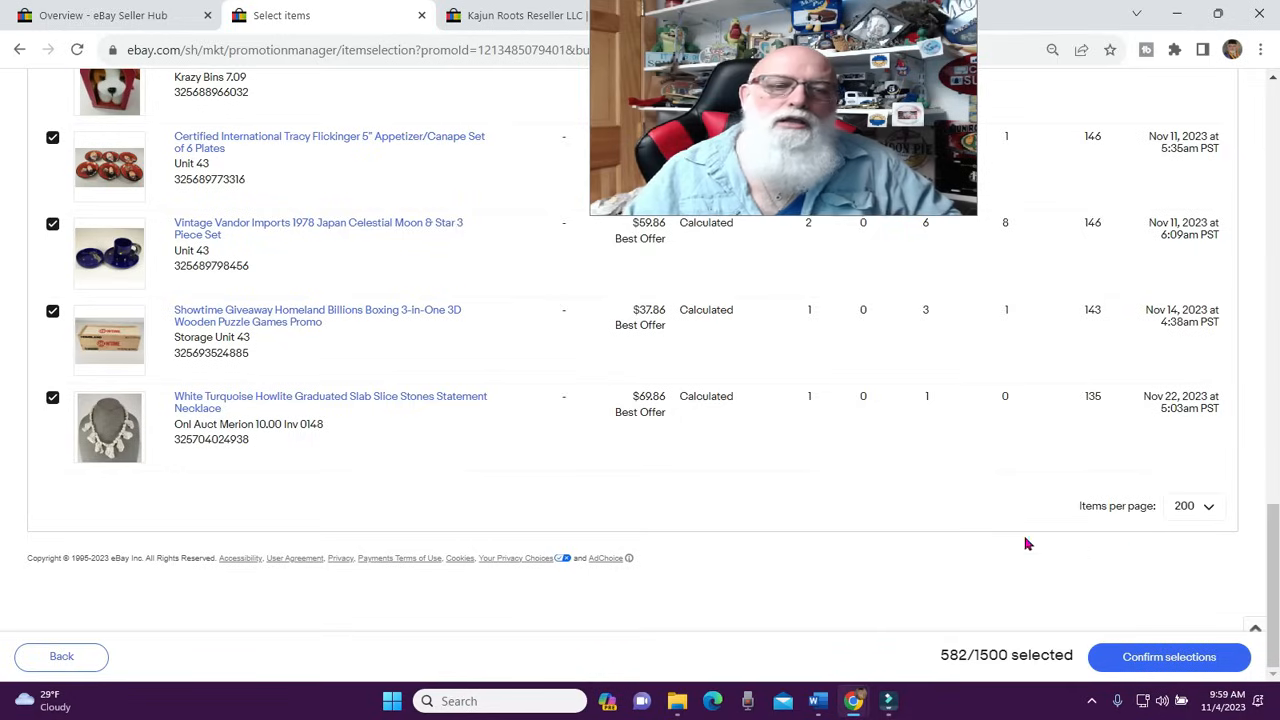
pyautogui.click(1162, 652)
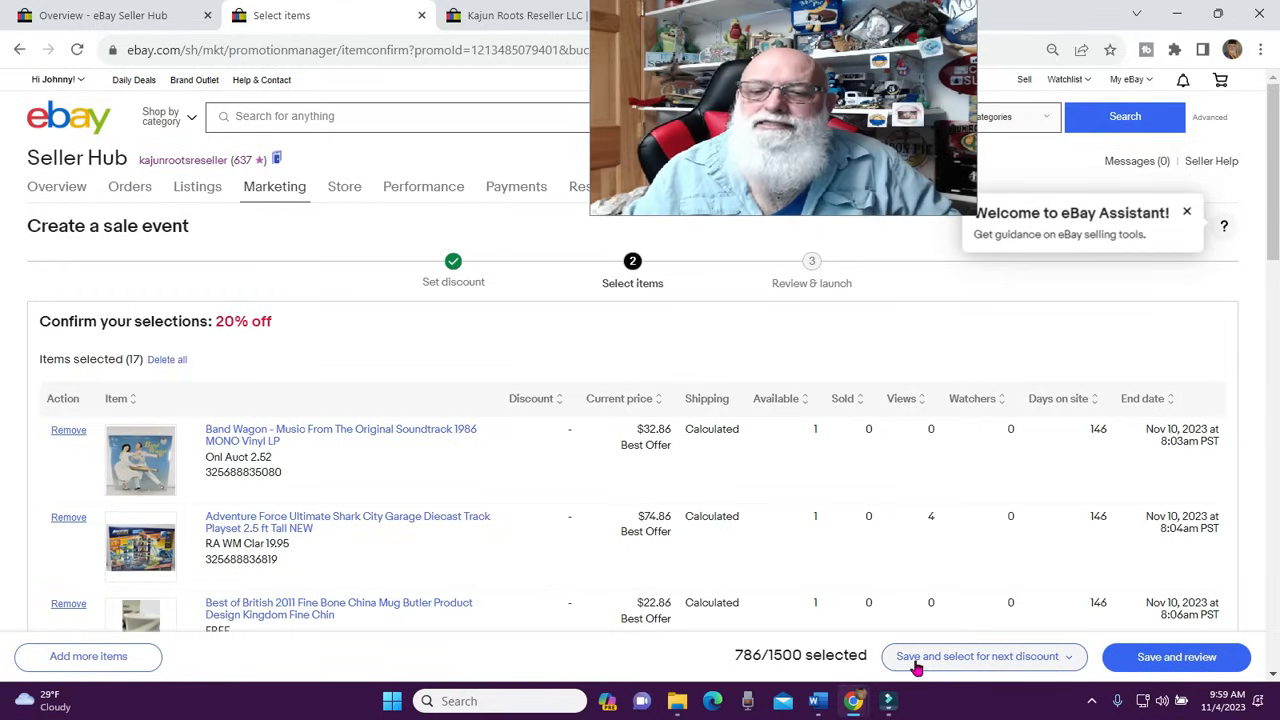
# Save and continue to the 15% off level, and filter its items to a price range of $20 to $1000
pyautogui.click(997, 658)
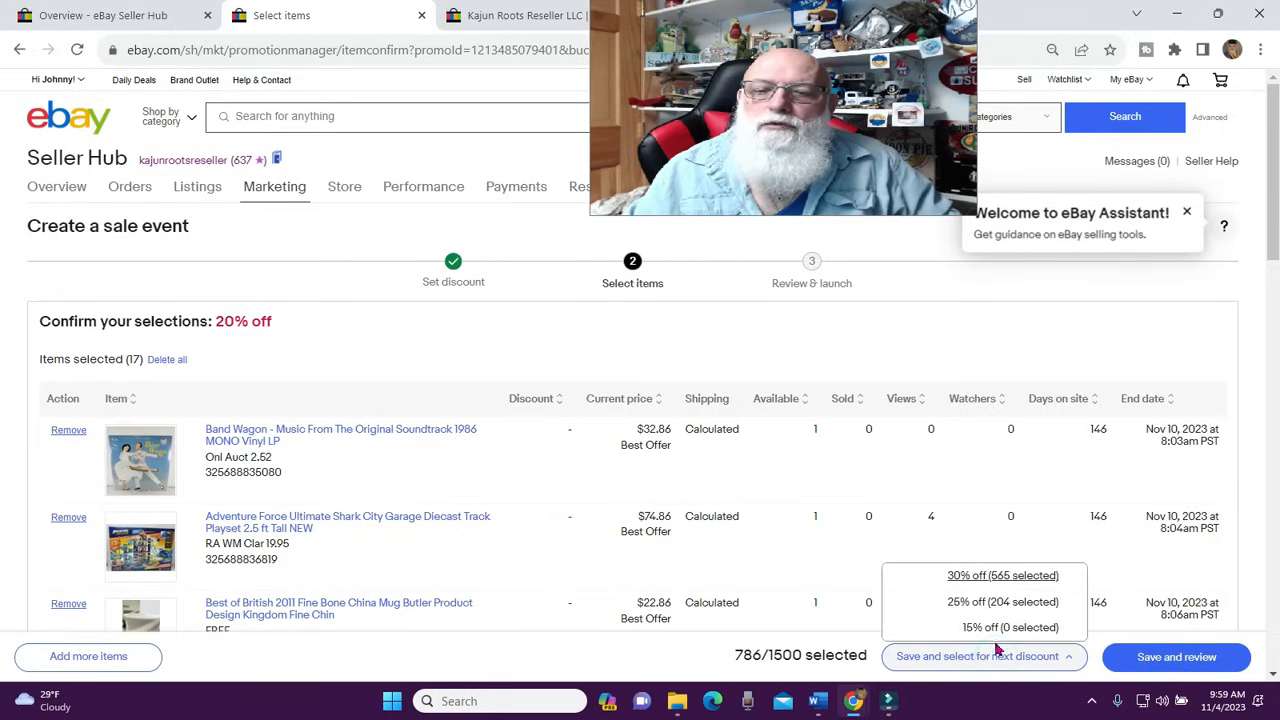
pyautogui.click(999, 628)
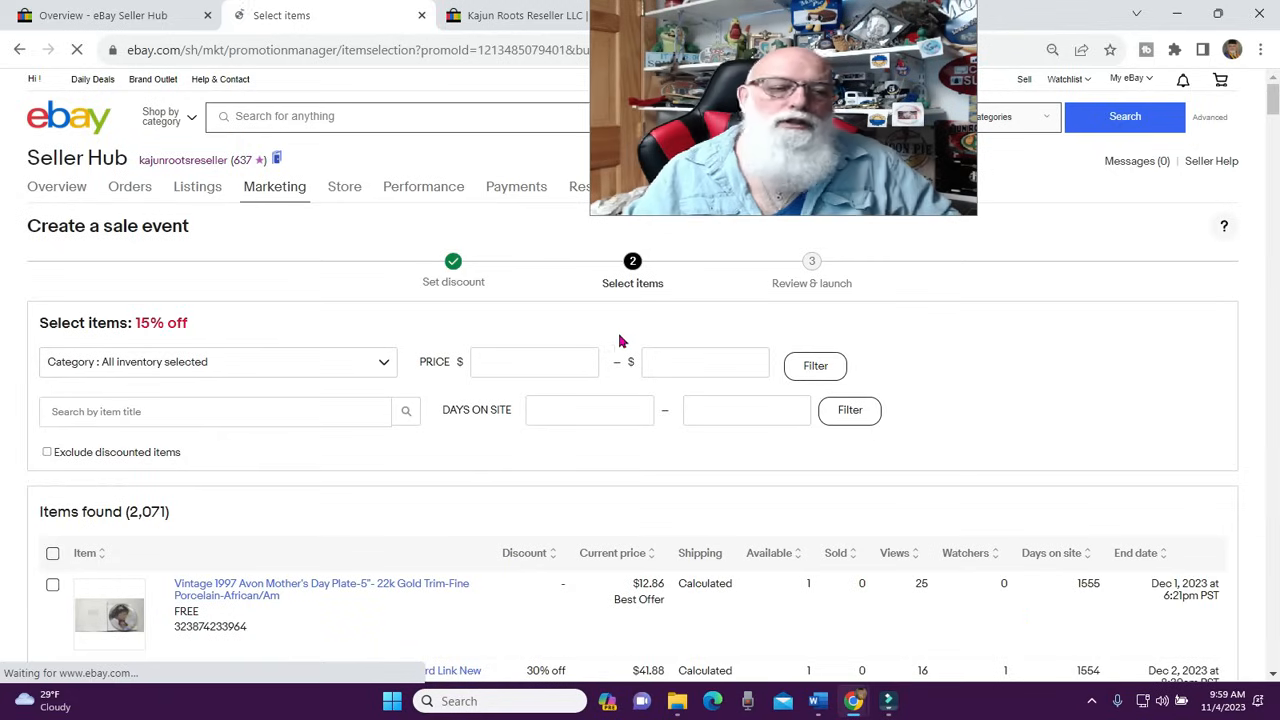
pyautogui.click(511, 369)
pyautogui.write('20')
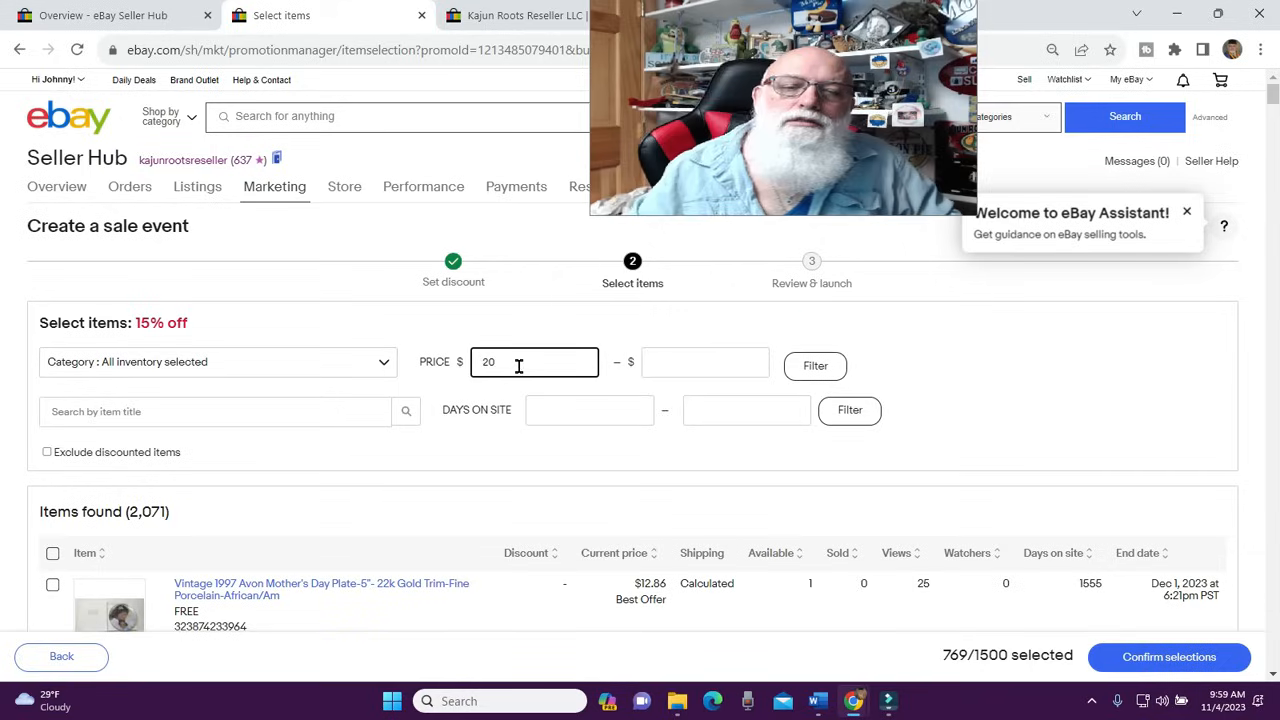
pyautogui.click(660, 362)
pyautogui.write('1000')
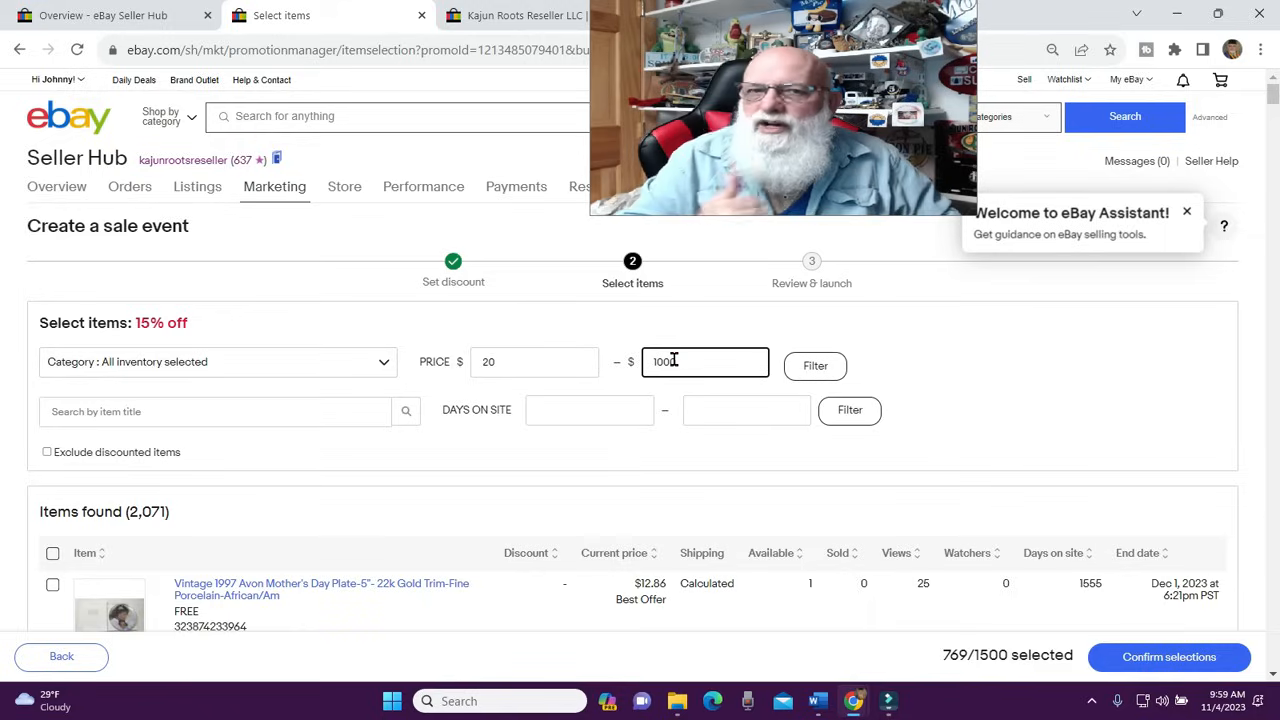
pyautogui.click(816, 366)
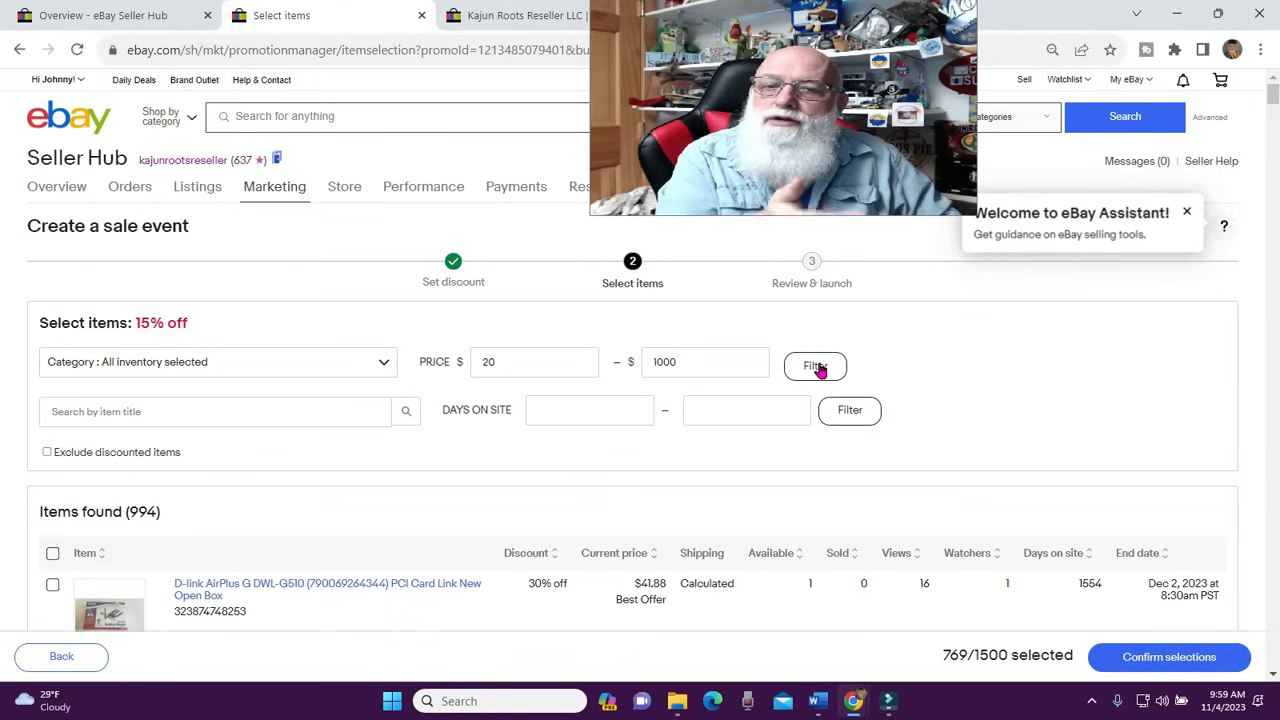
# Filter the 15% off level's items to a days-on-site range of 90 to 120
pyautogui.click(570, 409)
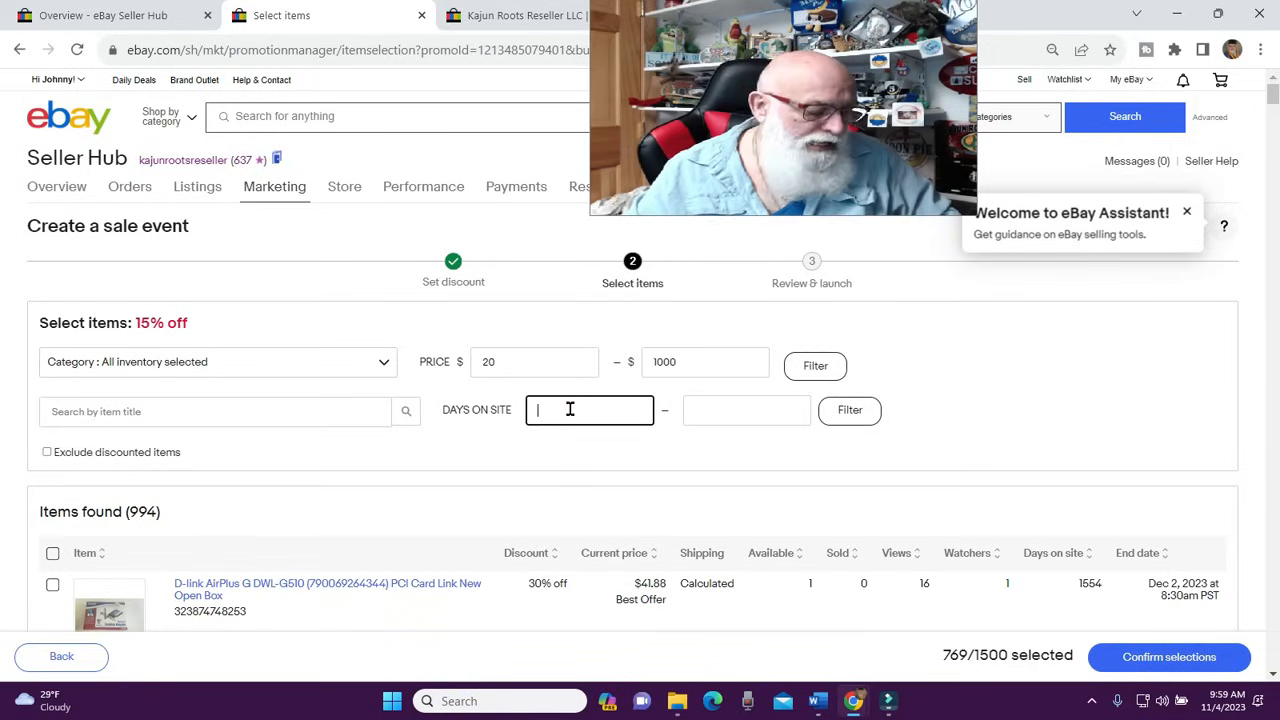
pyautogui.write('90')
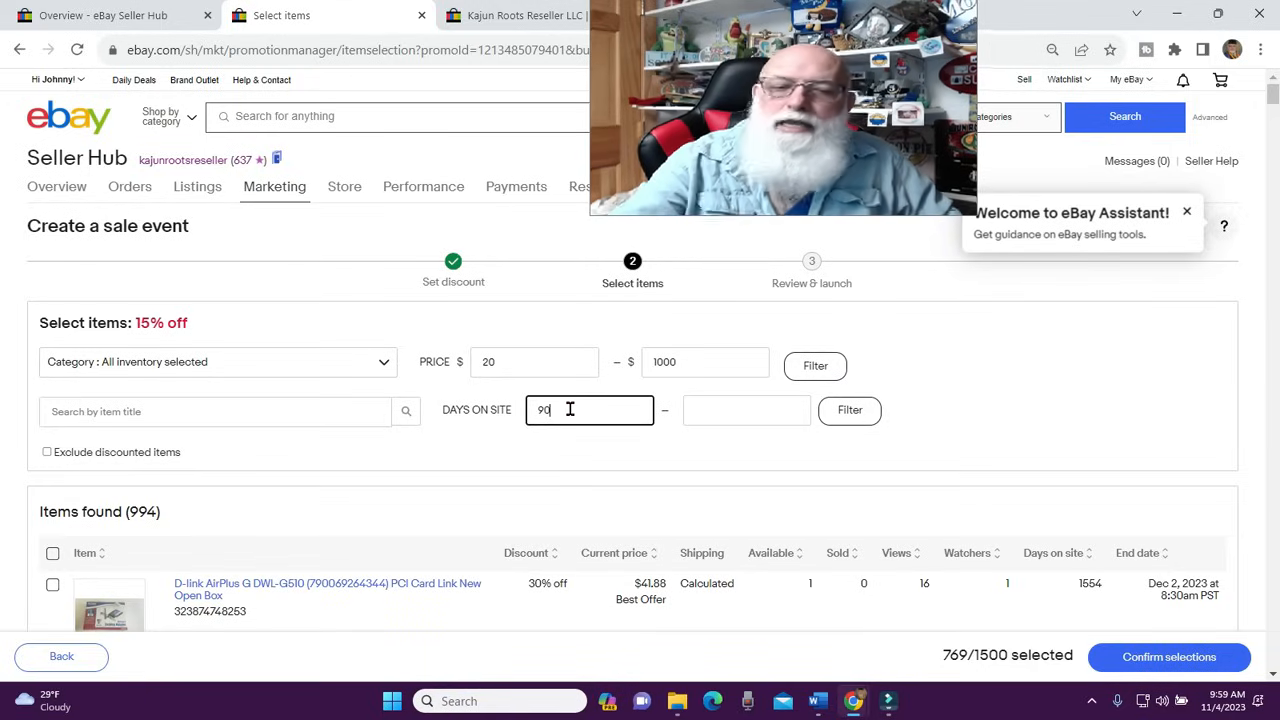
pyautogui.click(700, 410)
pyautogui.write('10')
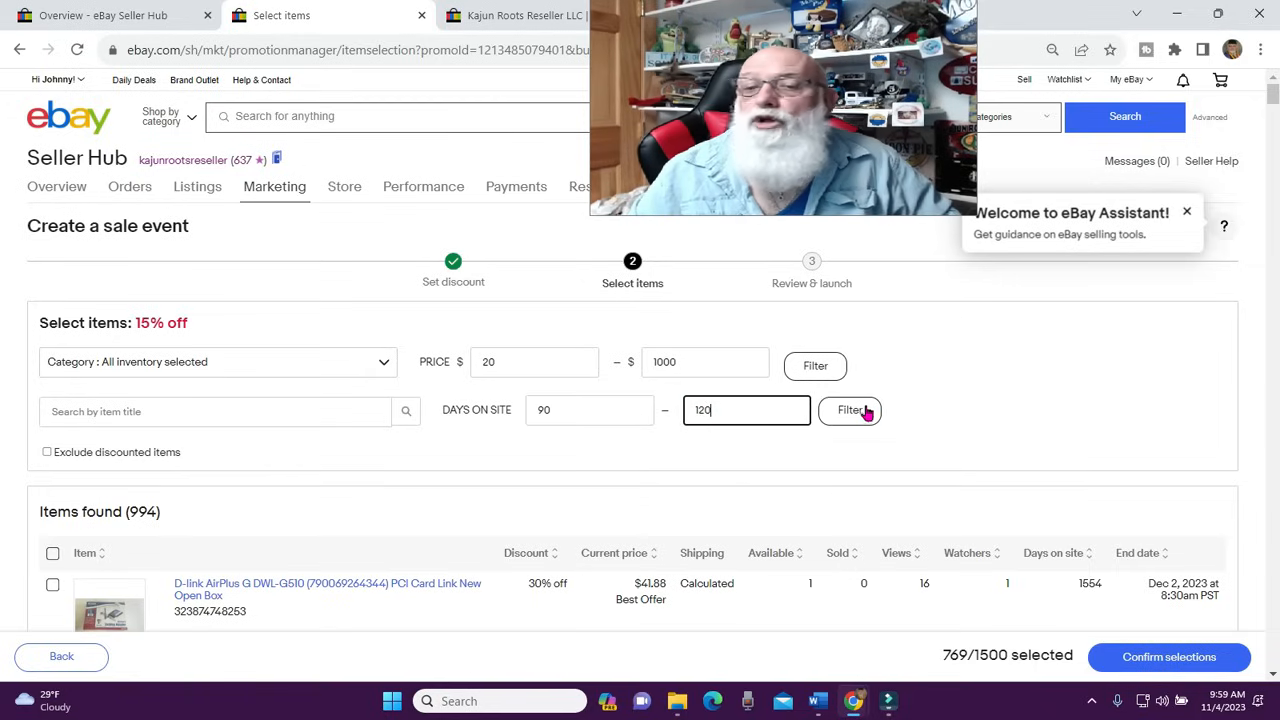
pyautogui.click(866, 412)
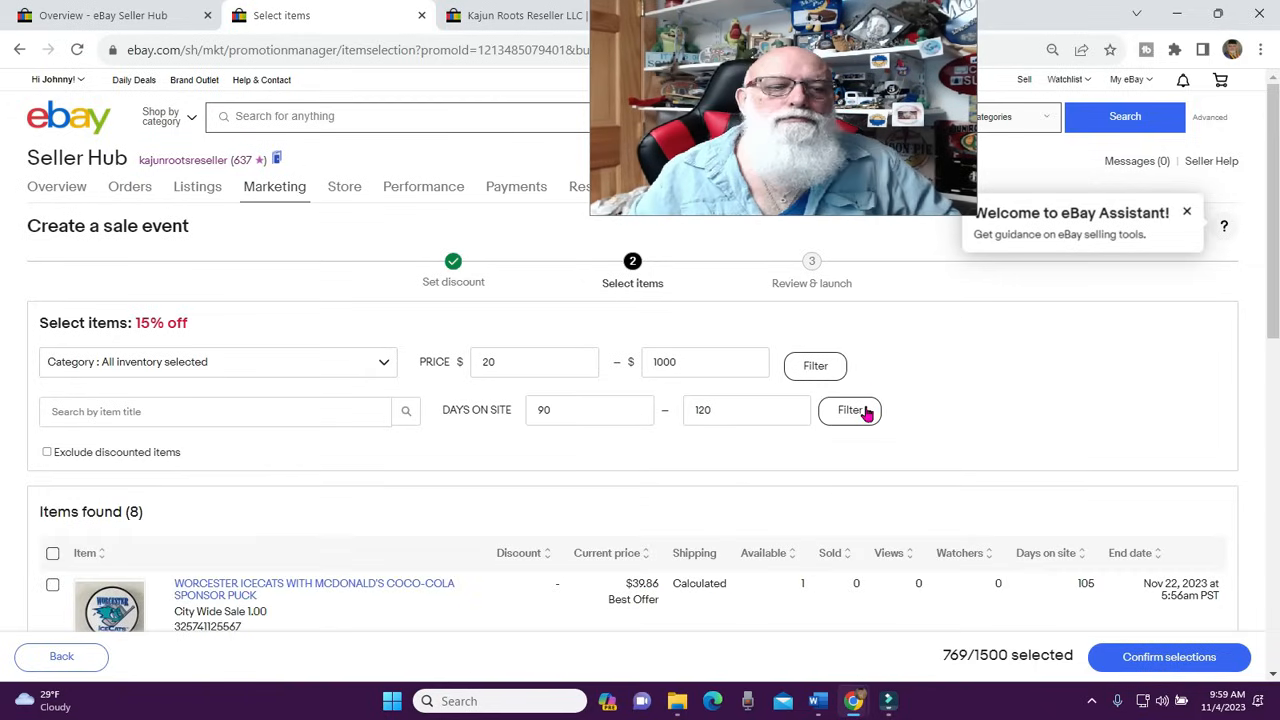
# Select all filtered items for the 15% off level and confirm the selections
pyautogui.scroll(-2, 490, 430)
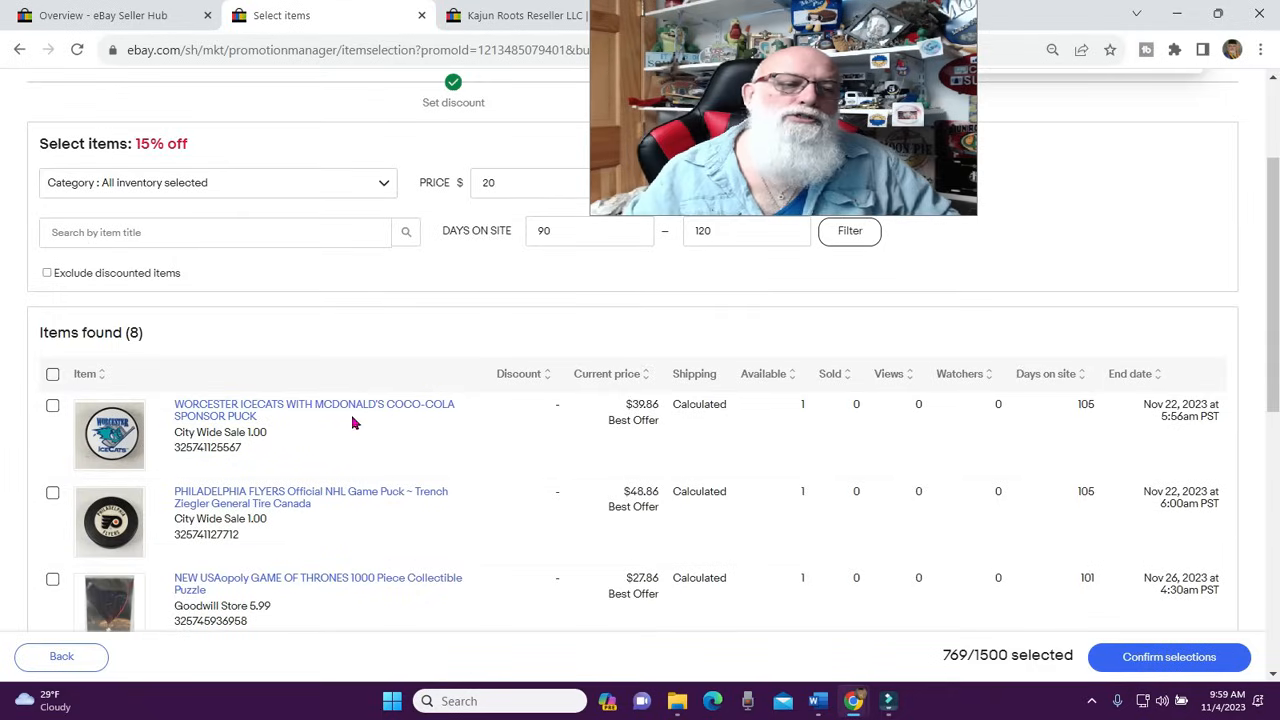
pyautogui.click(53, 375)
pyautogui.scroll(-4, 328, 507)
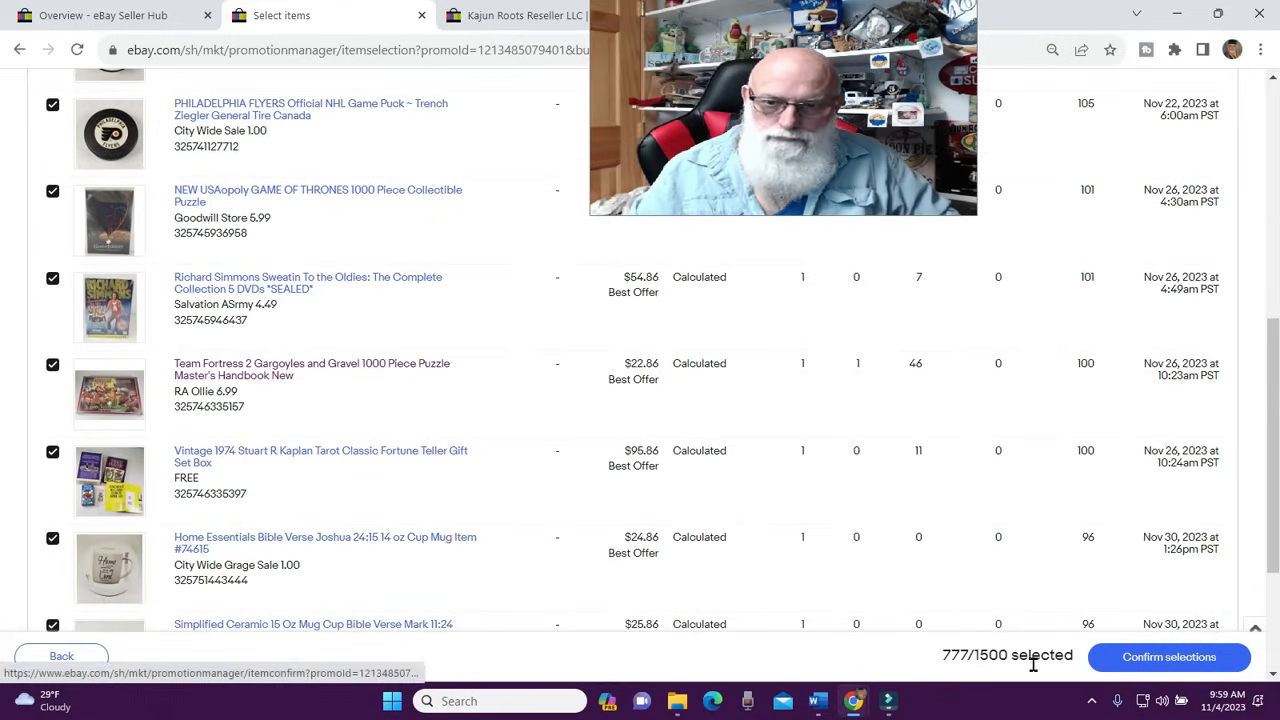
pyautogui.click(1138, 658)
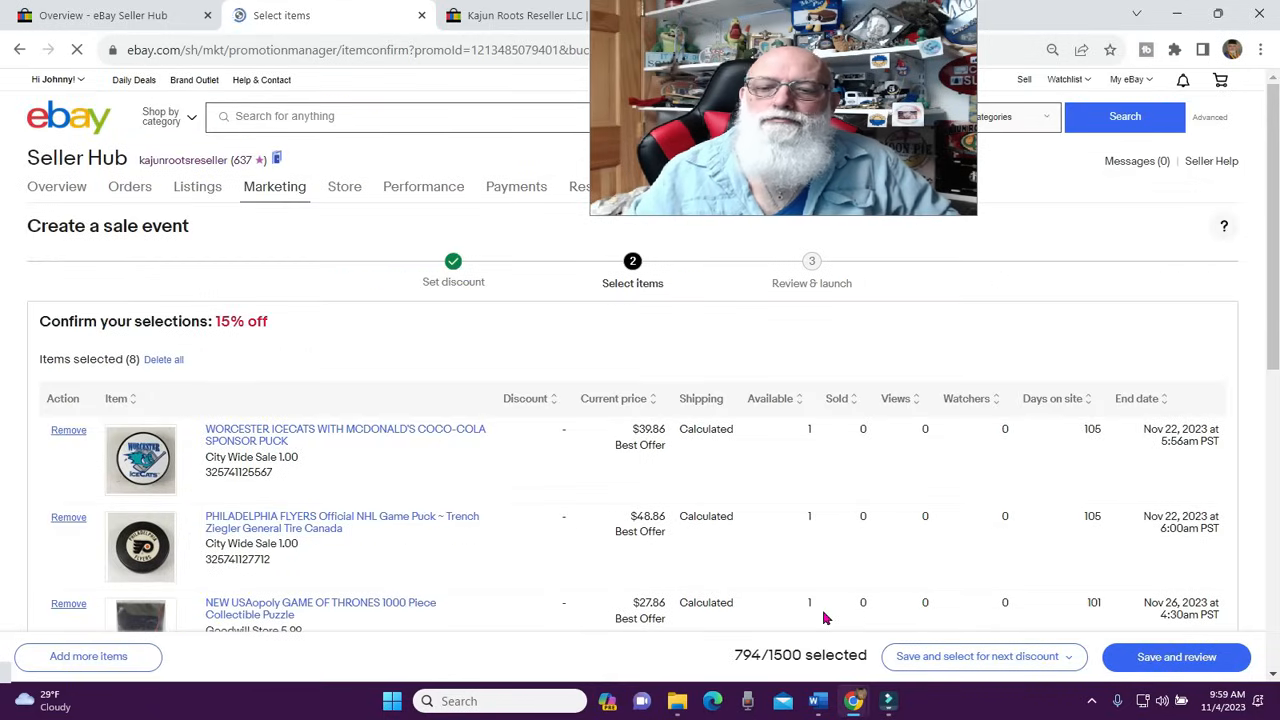
# Check the confirmed 15% off items, then save them and proceed to the sale event review
pyautogui.scroll(-2, 685, 490)
pyautogui.scroll(-5, 690, 476)
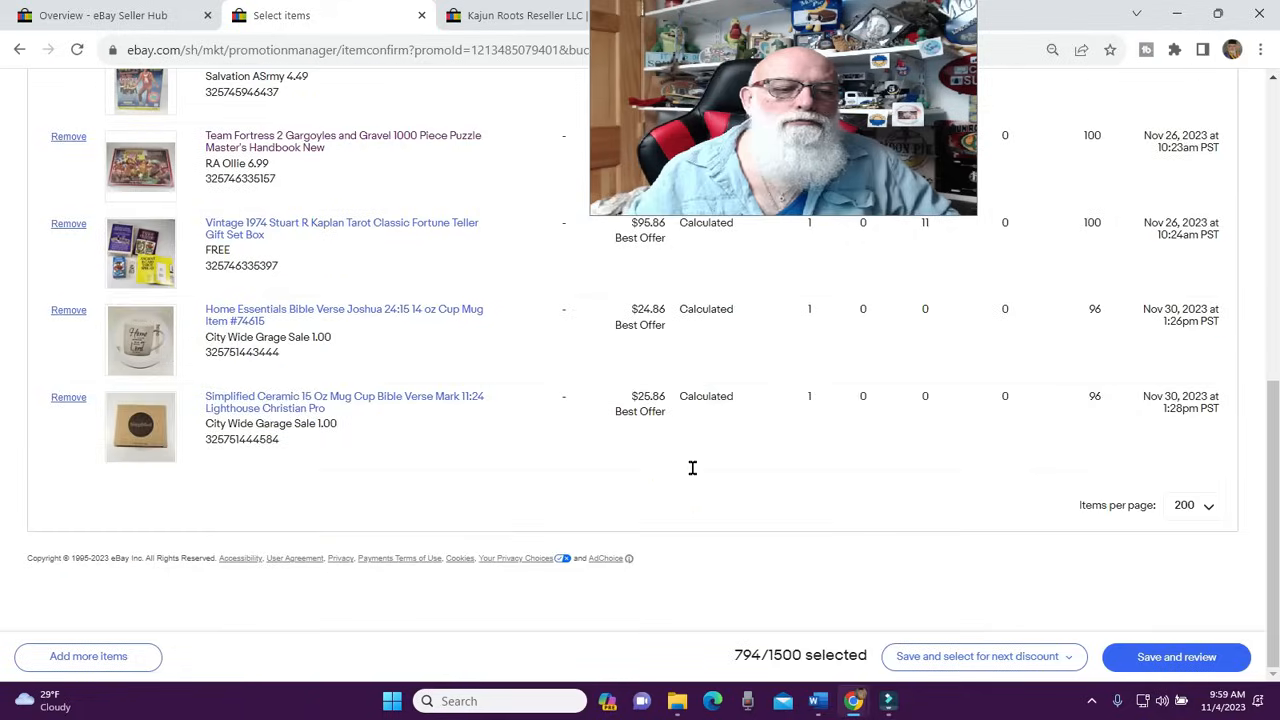
pyautogui.click(1155, 664)
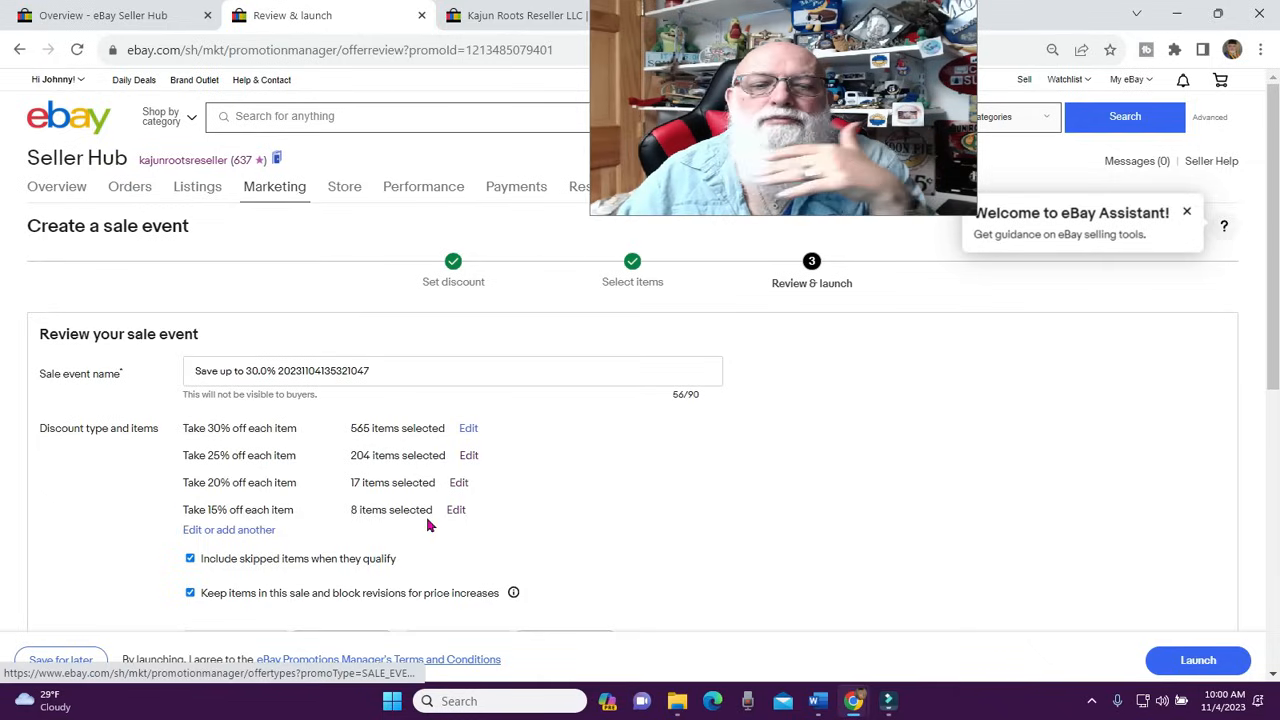
# Set the sale event's start to Nov 7, 2023 at 12:30am PDT
pyautogui.scroll(-1, 377, 515)
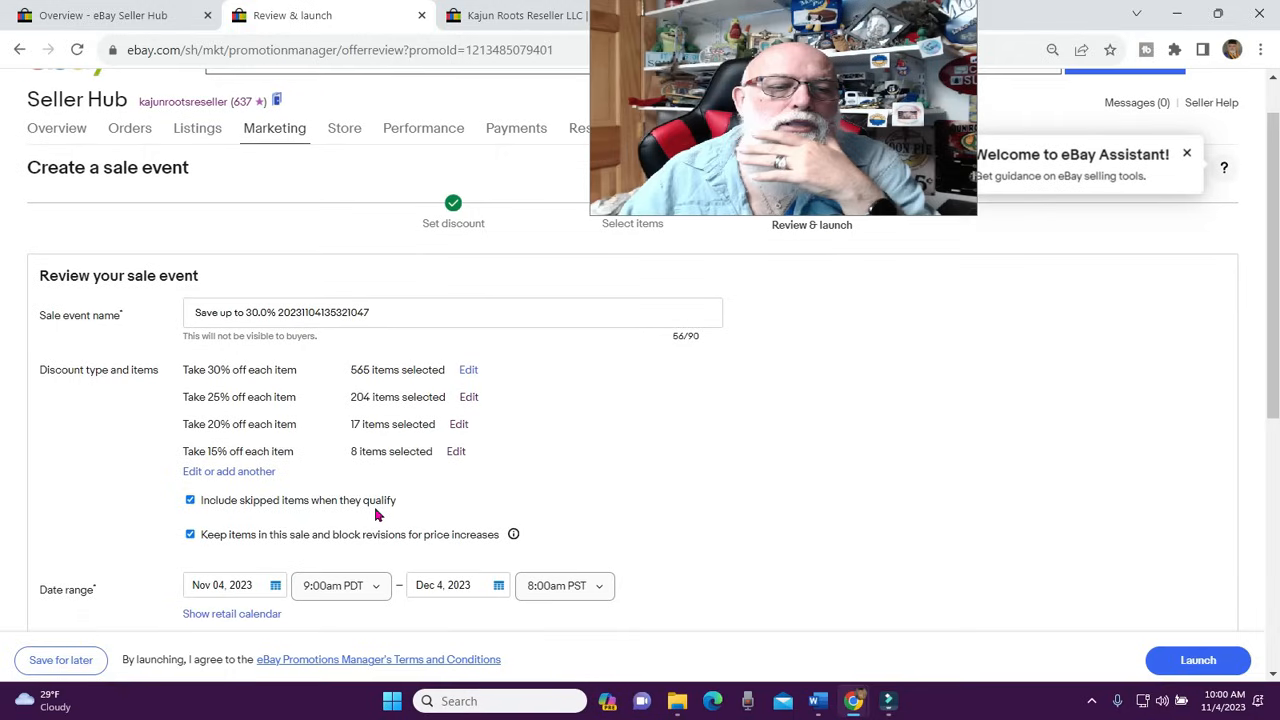
pyautogui.scroll(-1, 254, 451)
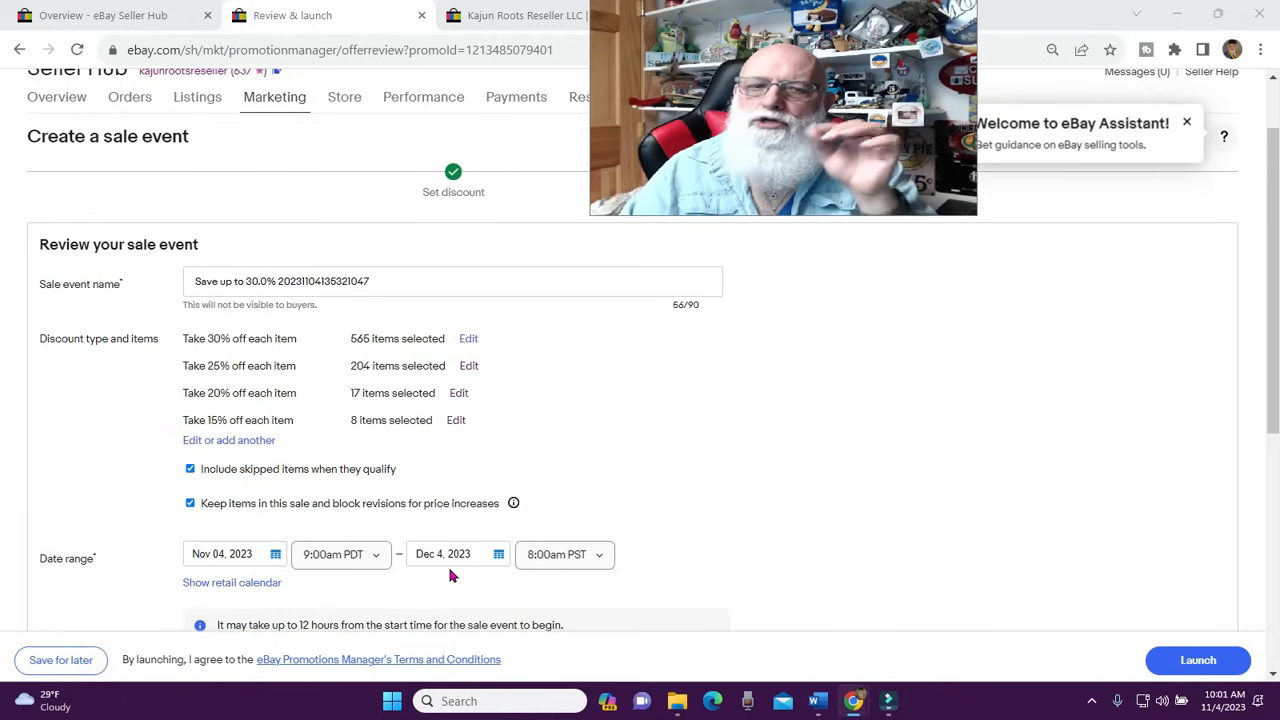
pyautogui.scroll(-1, 389, 575)
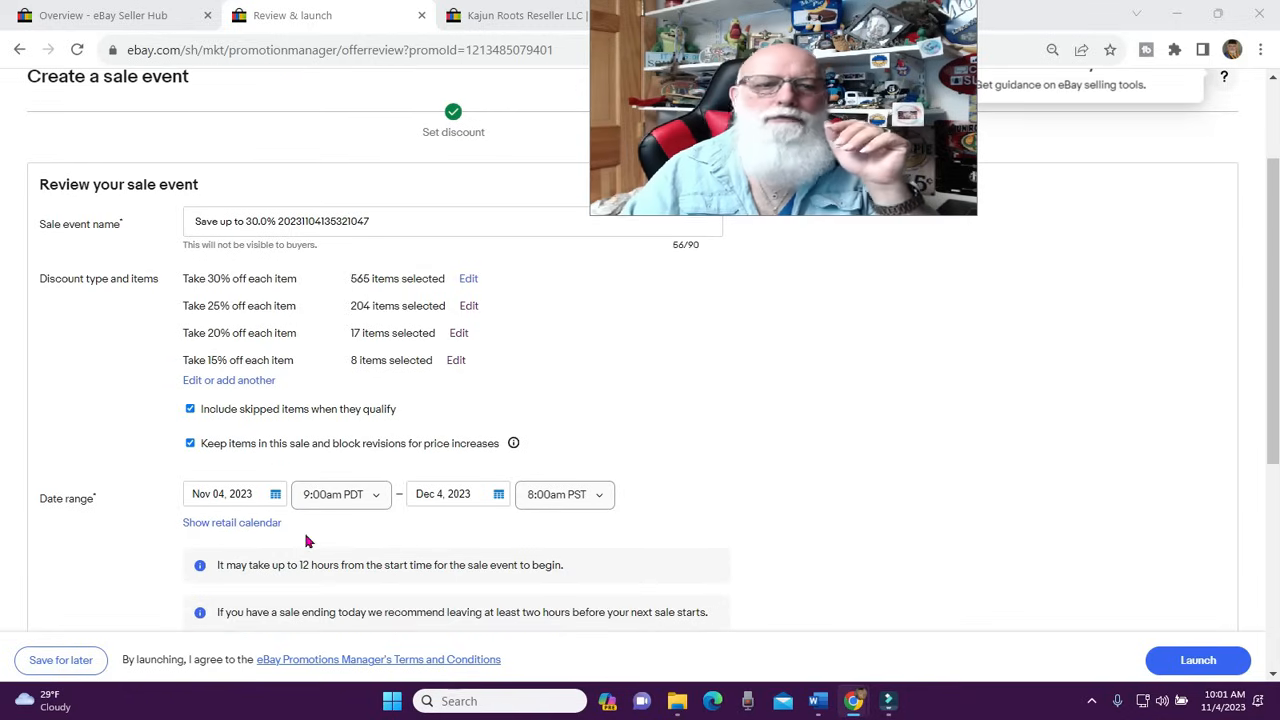
pyautogui.click(276, 503)
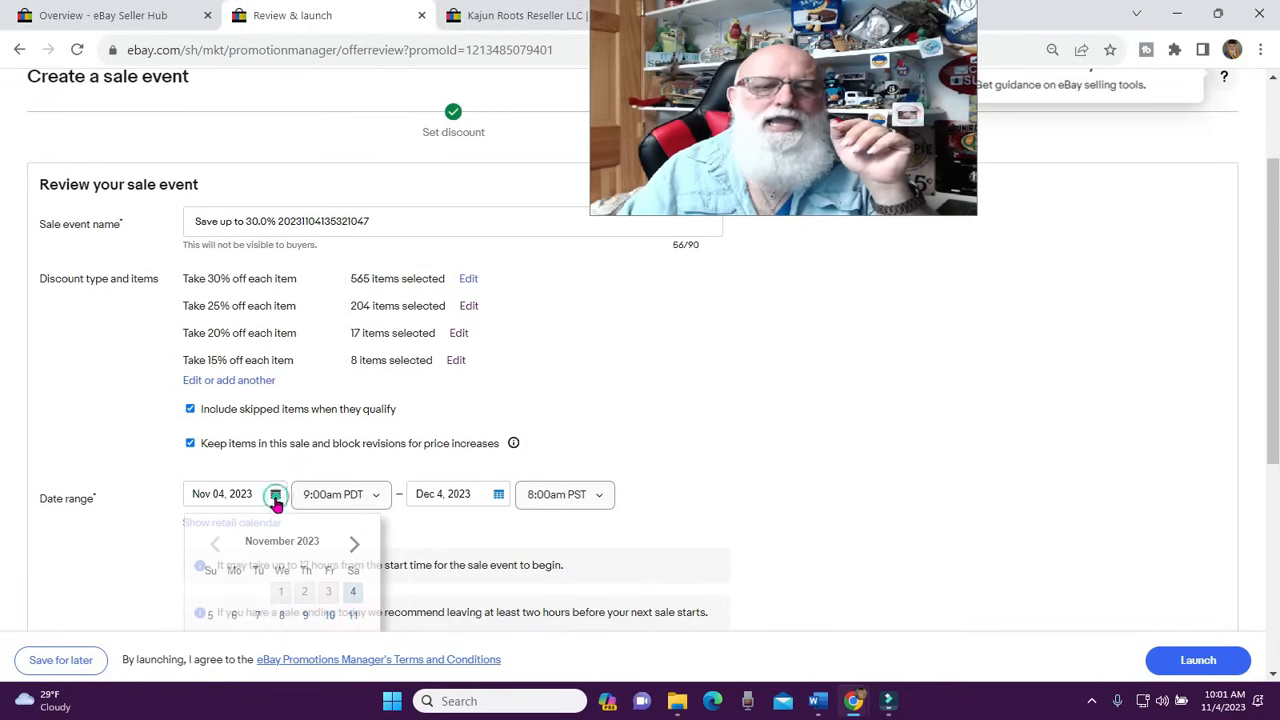
pyautogui.scroll(-1, 287, 513)
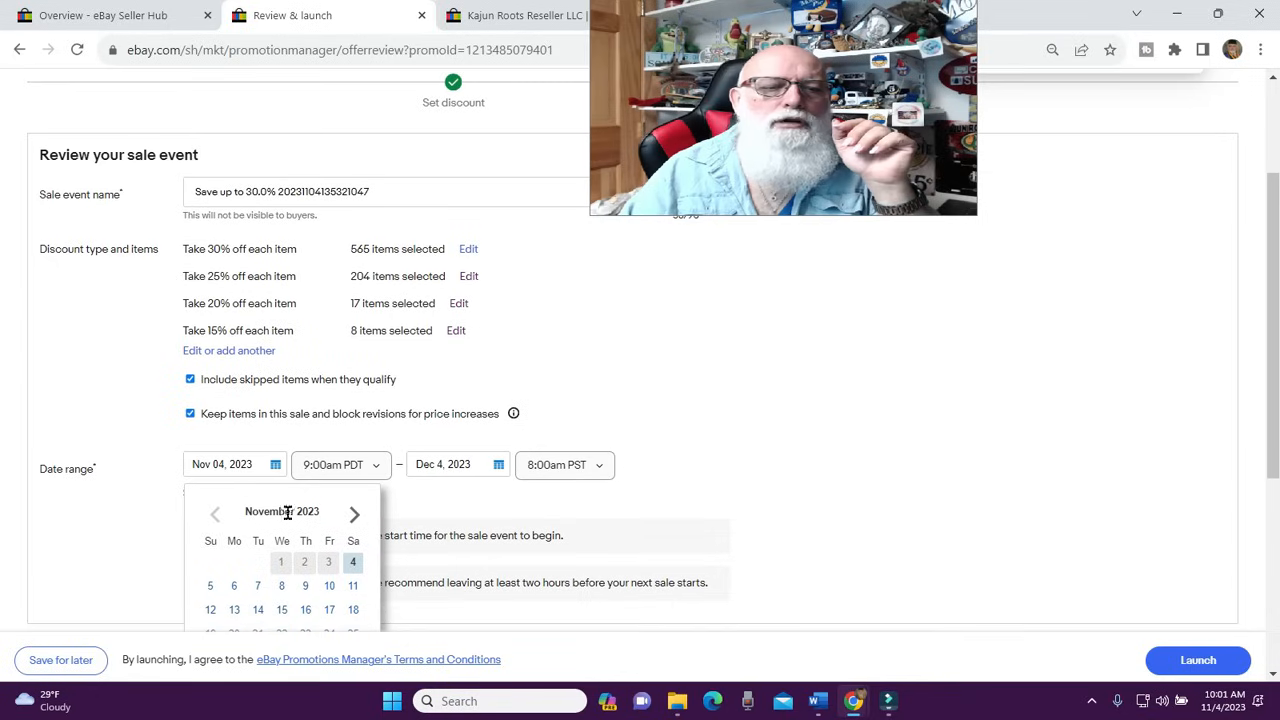
pyautogui.click(257, 587)
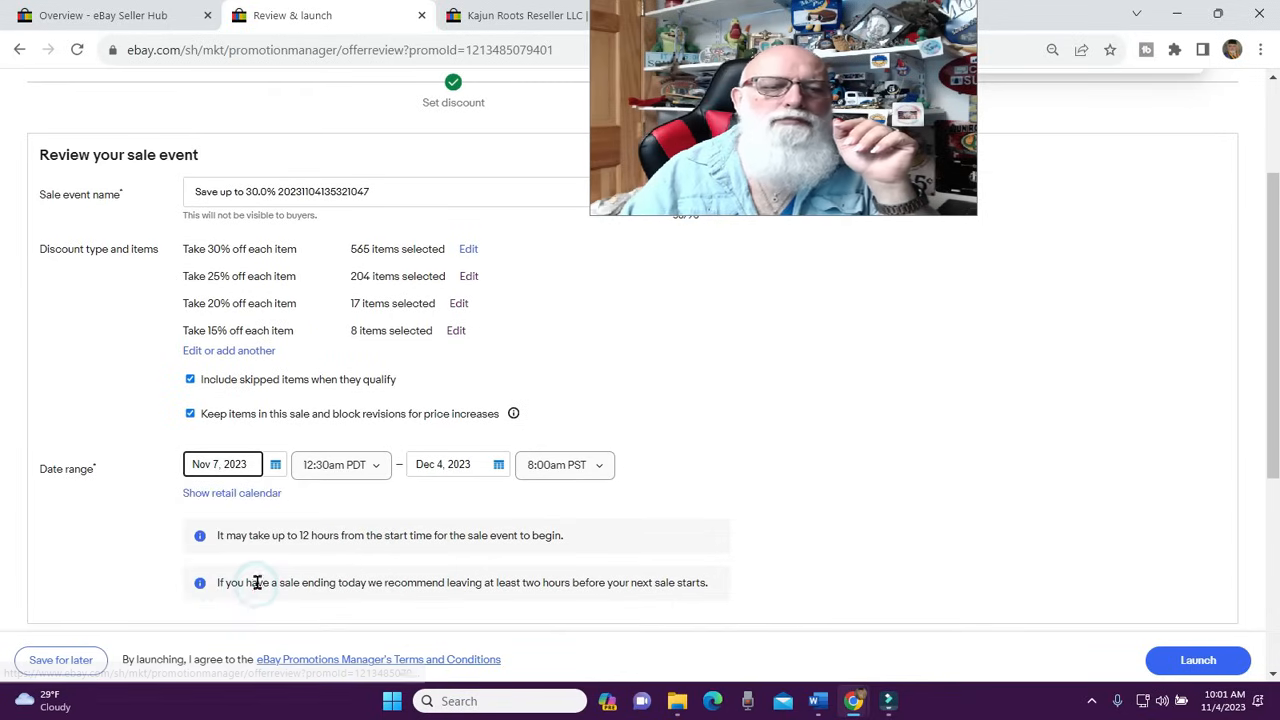
pyautogui.click(381, 468)
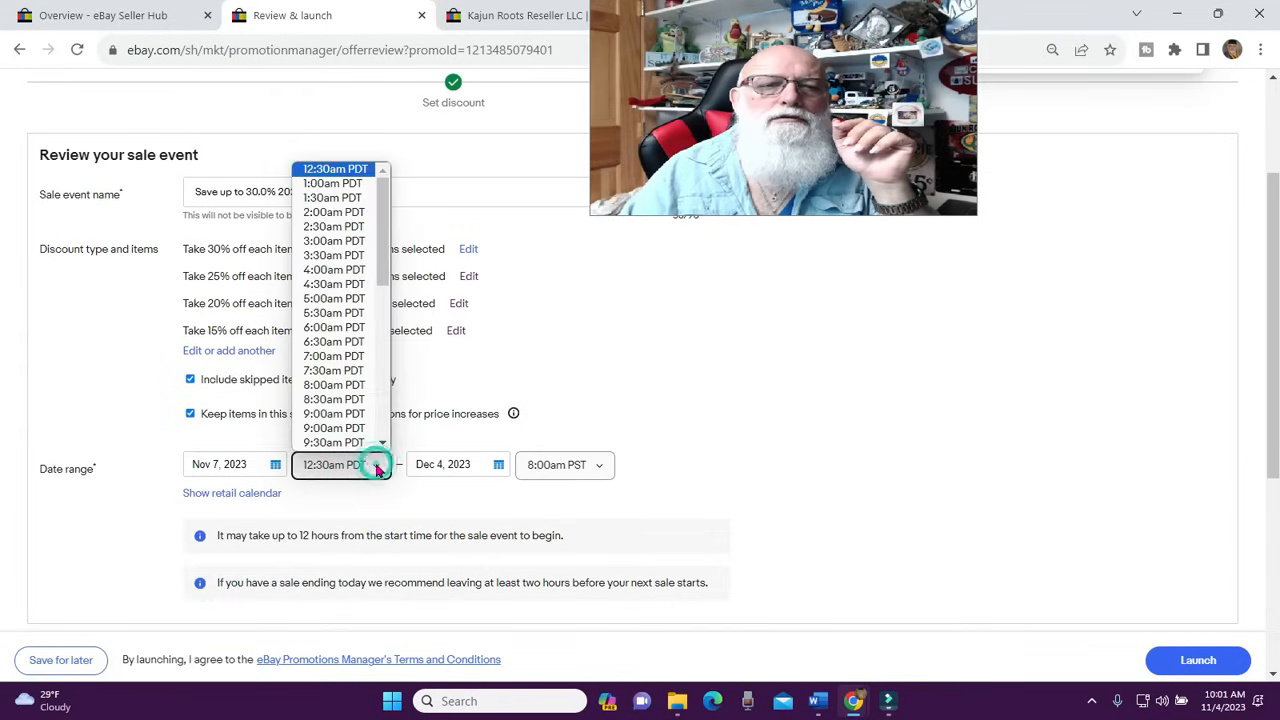
pyautogui.click(357, 169)
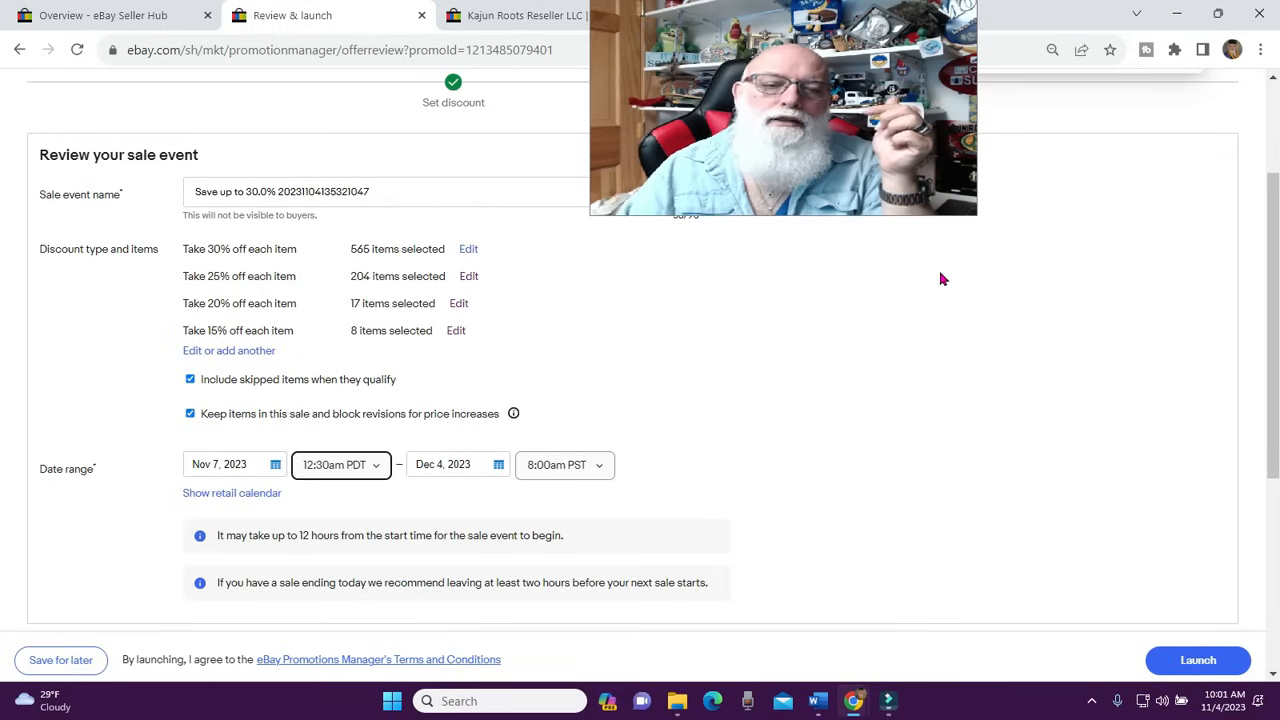
# Set the sale event's end to Nov 10, 2023 at 2:00am PST and try to launch the event
pyautogui.click(604, 467)
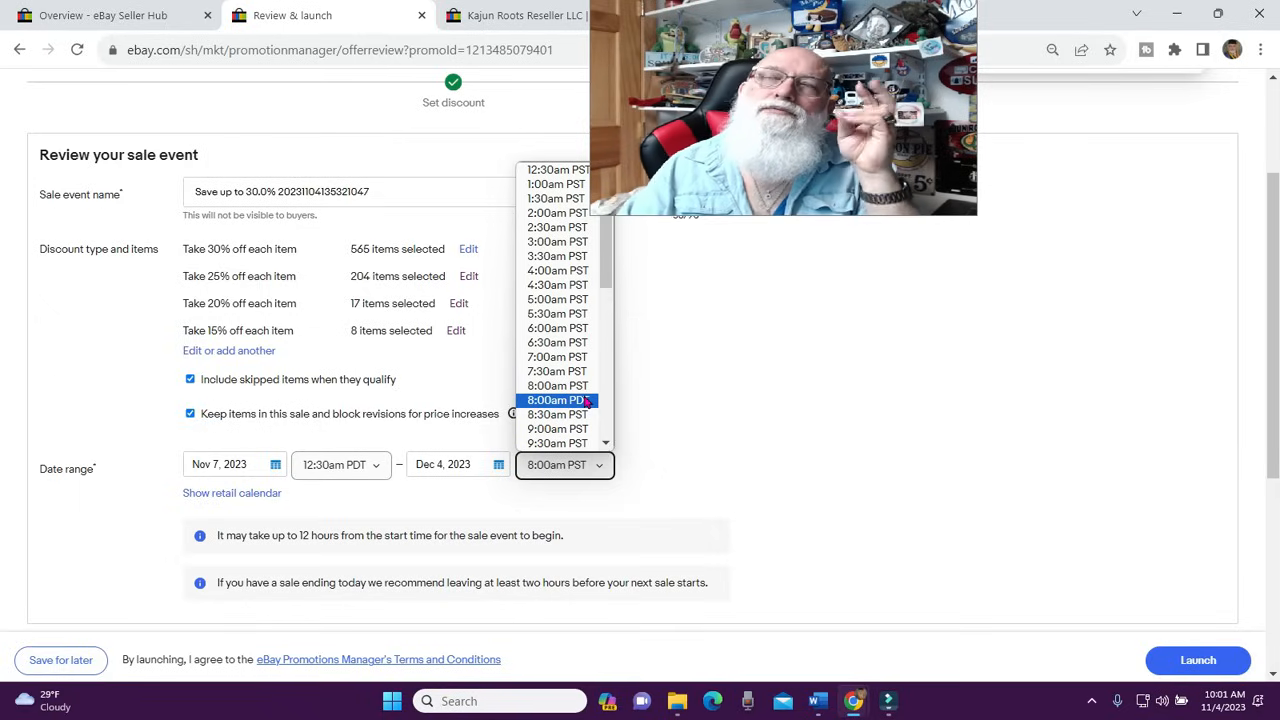
pyautogui.click(563, 214)
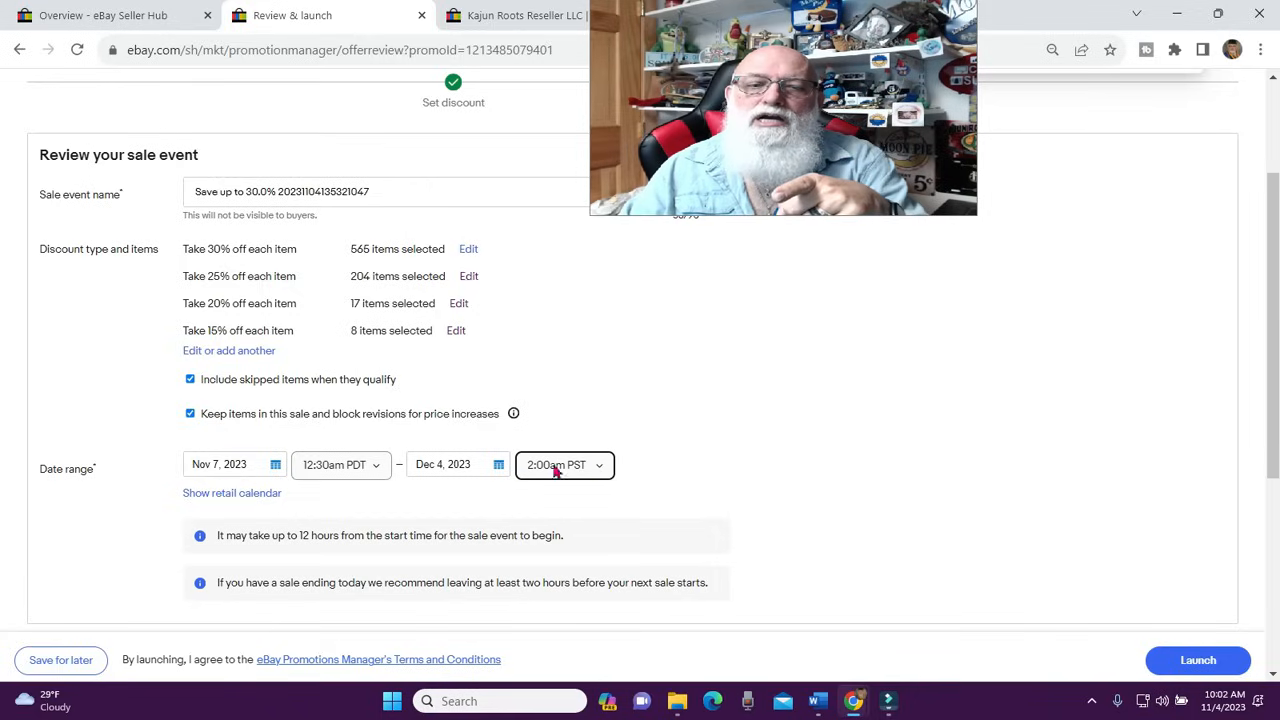
pyautogui.click(499, 466)
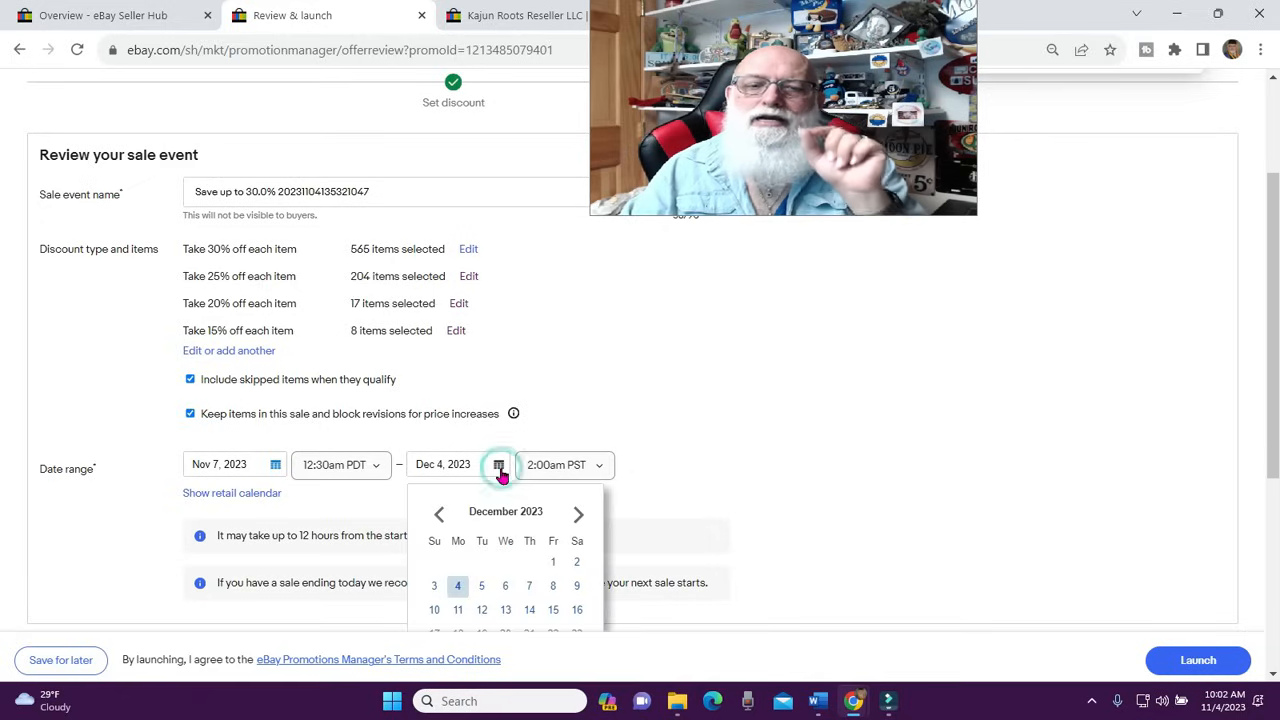
pyautogui.click(437, 515)
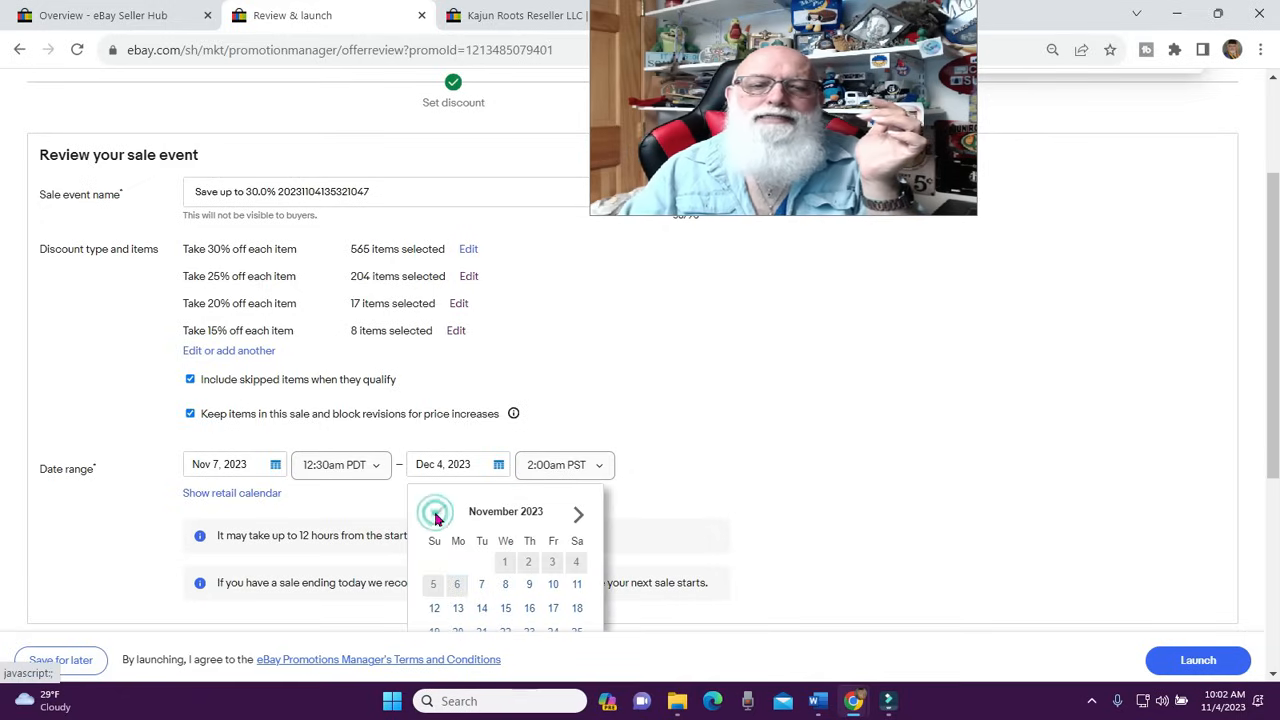
pyautogui.click(553, 585)
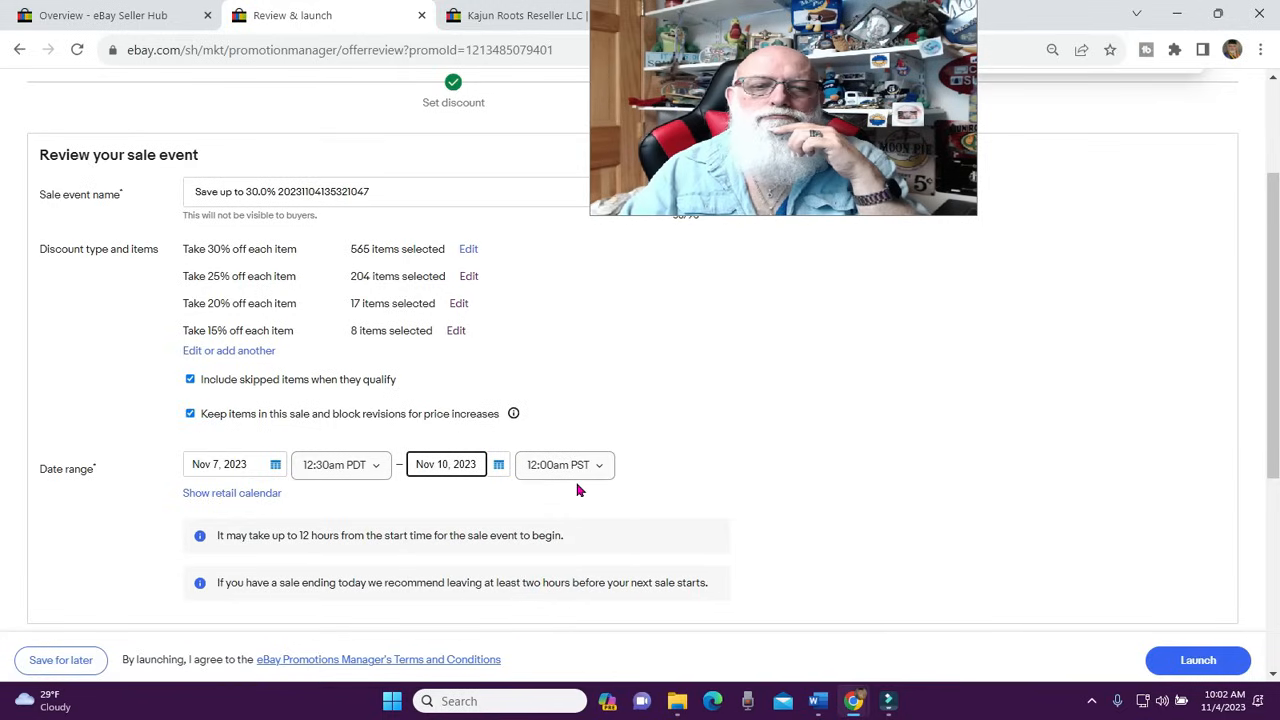
pyautogui.click(603, 470)
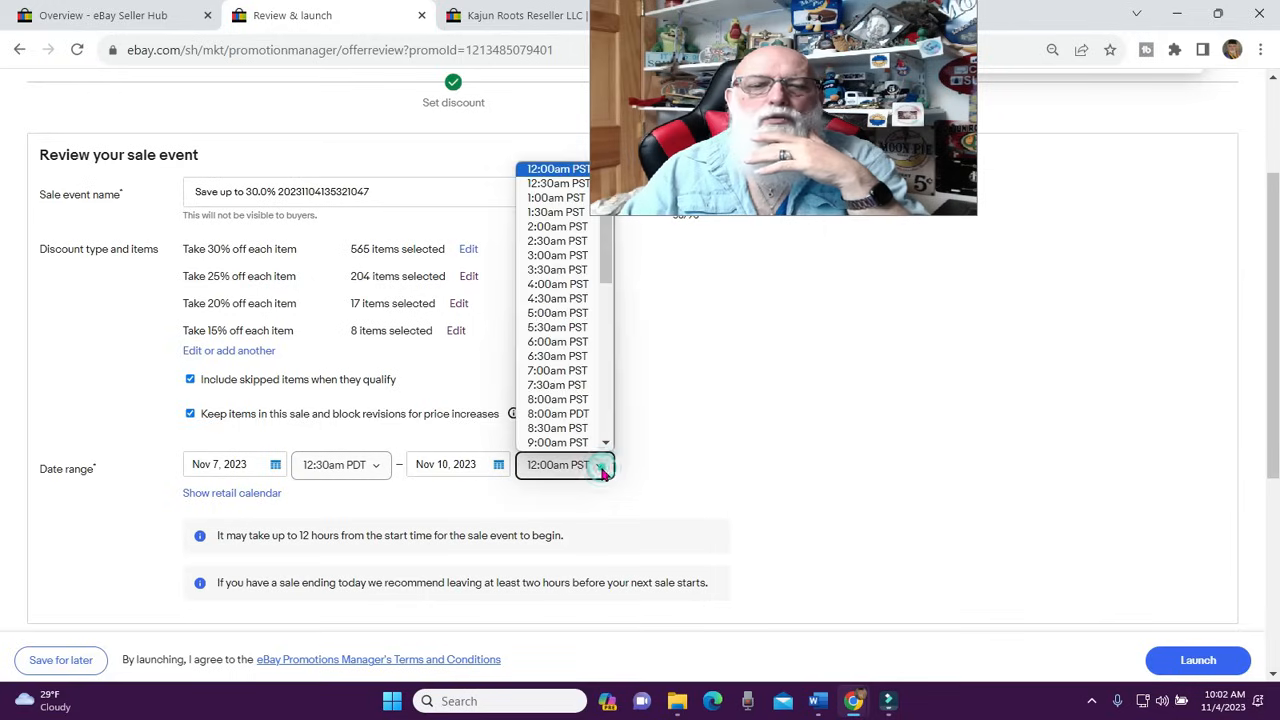
pyautogui.click(572, 230)
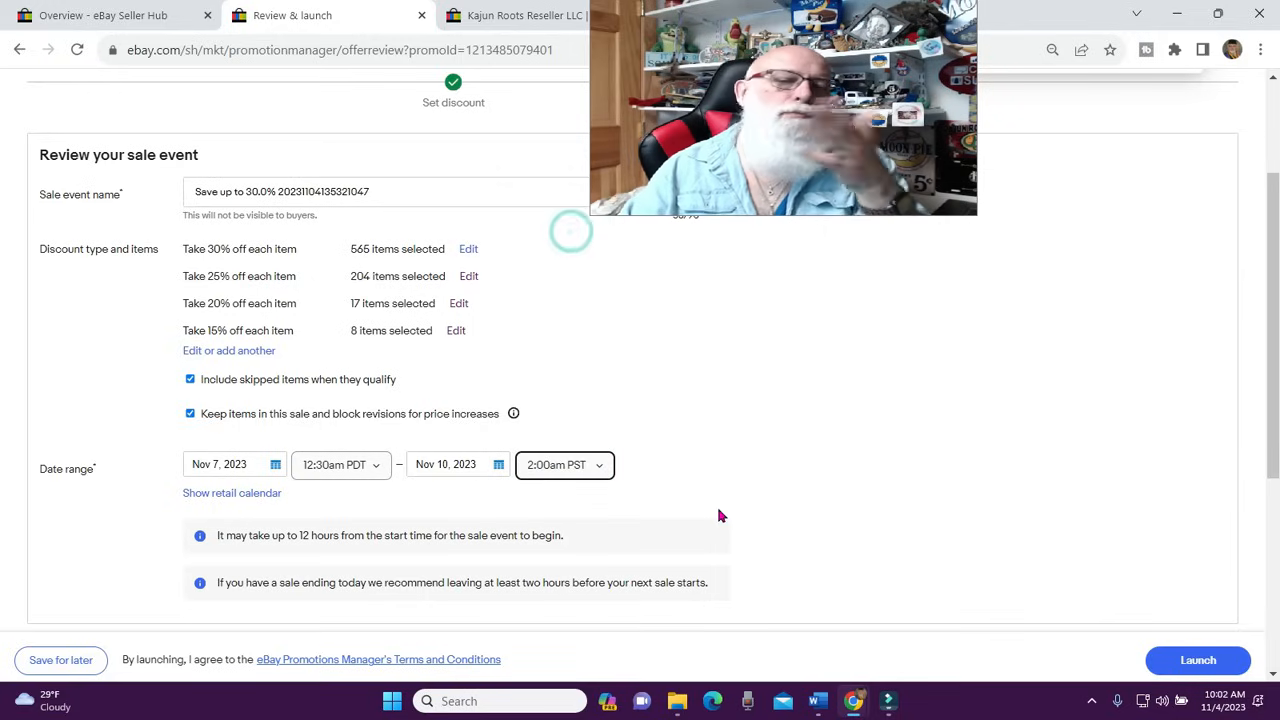
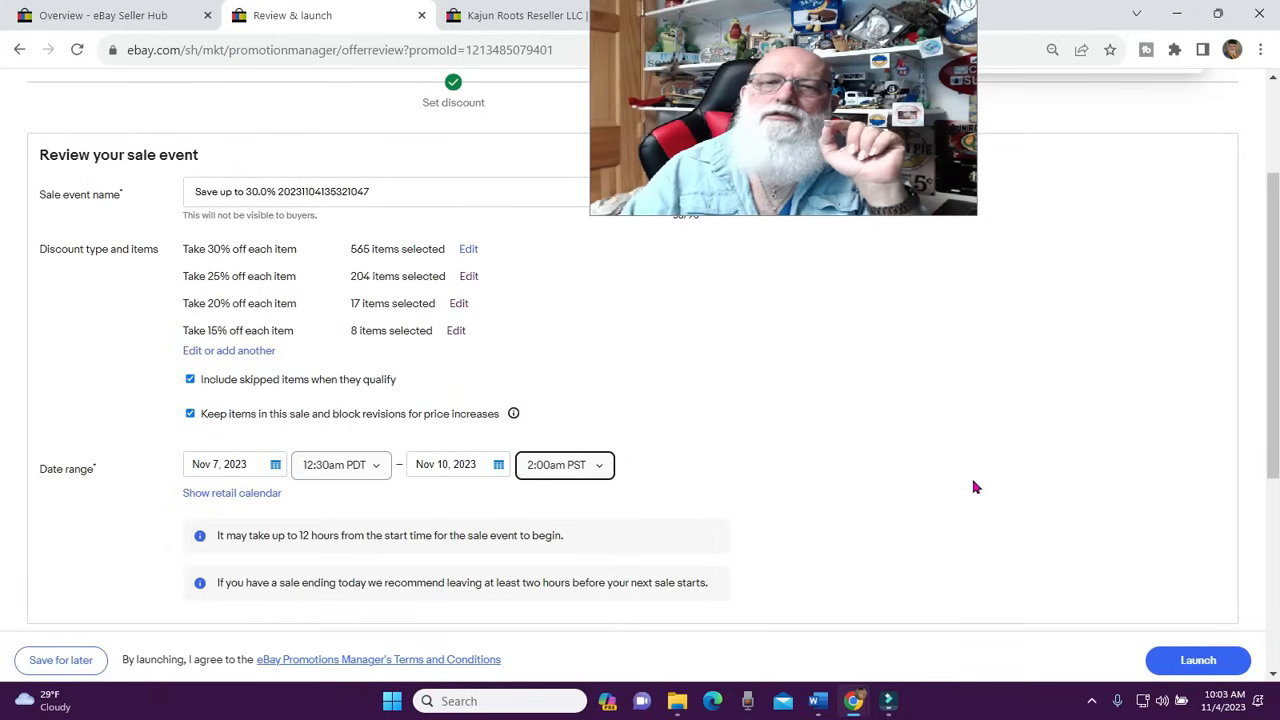
pyautogui.click(1200, 662)
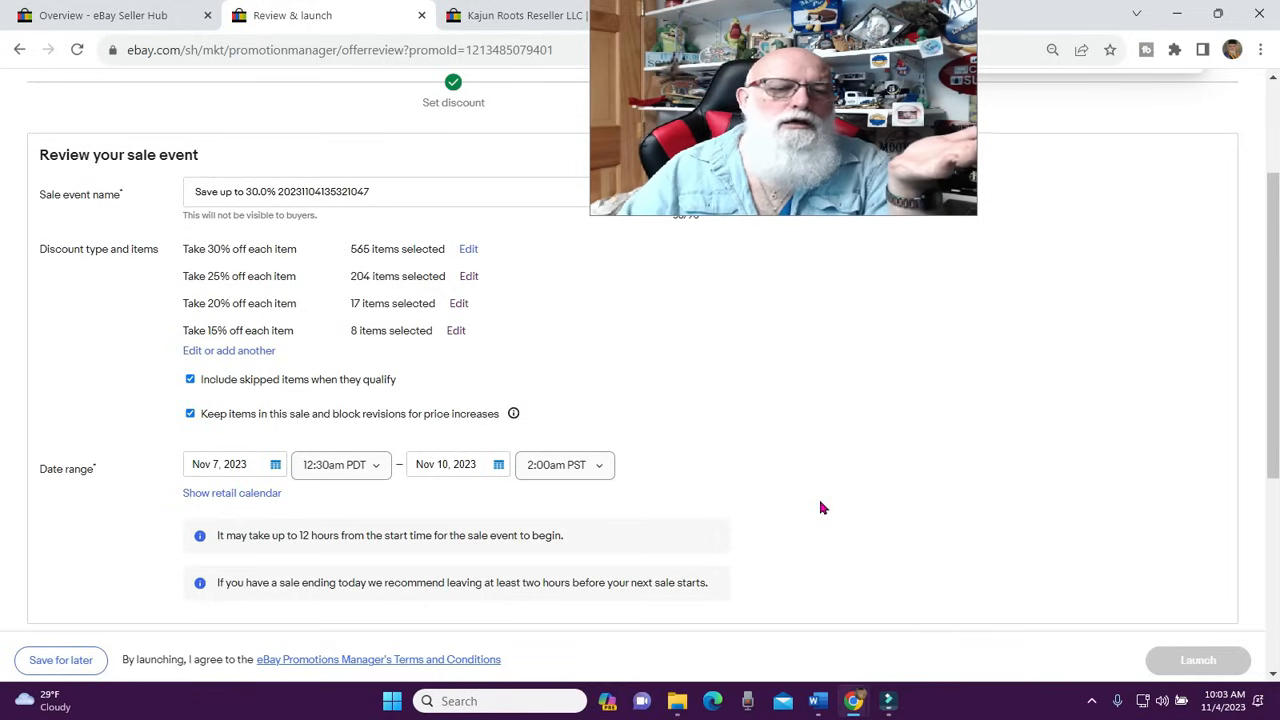
# Enter MidWeekSaleNOV2023 as the sale event description for the banner
pyautogui.scroll(-3, 820, 508)
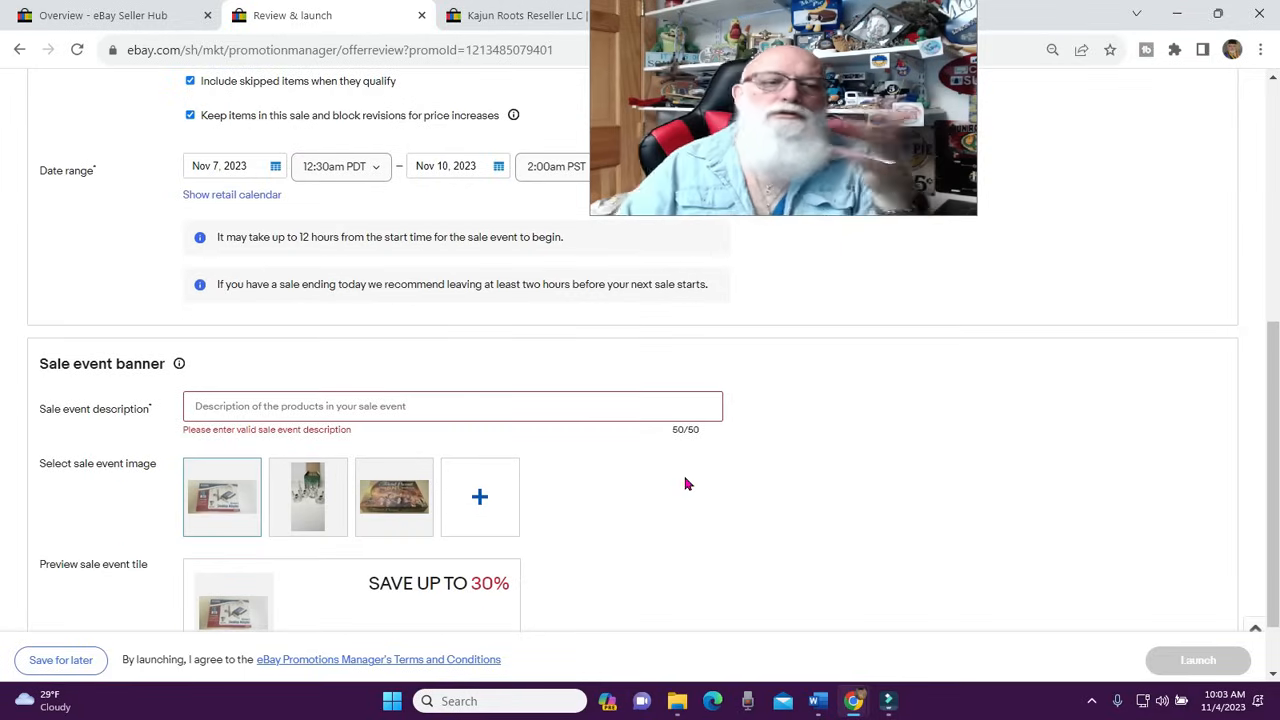
pyautogui.scroll(-1, 686, 484)
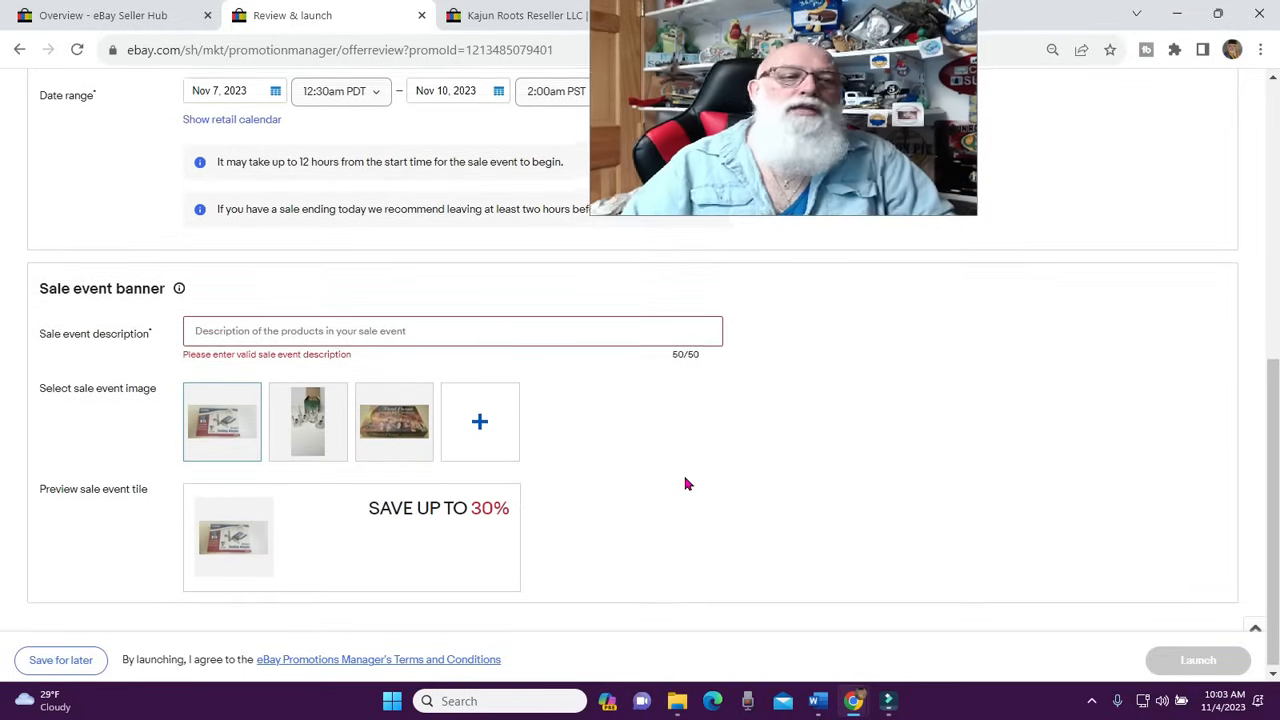
pyautogui.scroll(2, 686, 484)
pyautogui.scroll(-1, 686, 484)
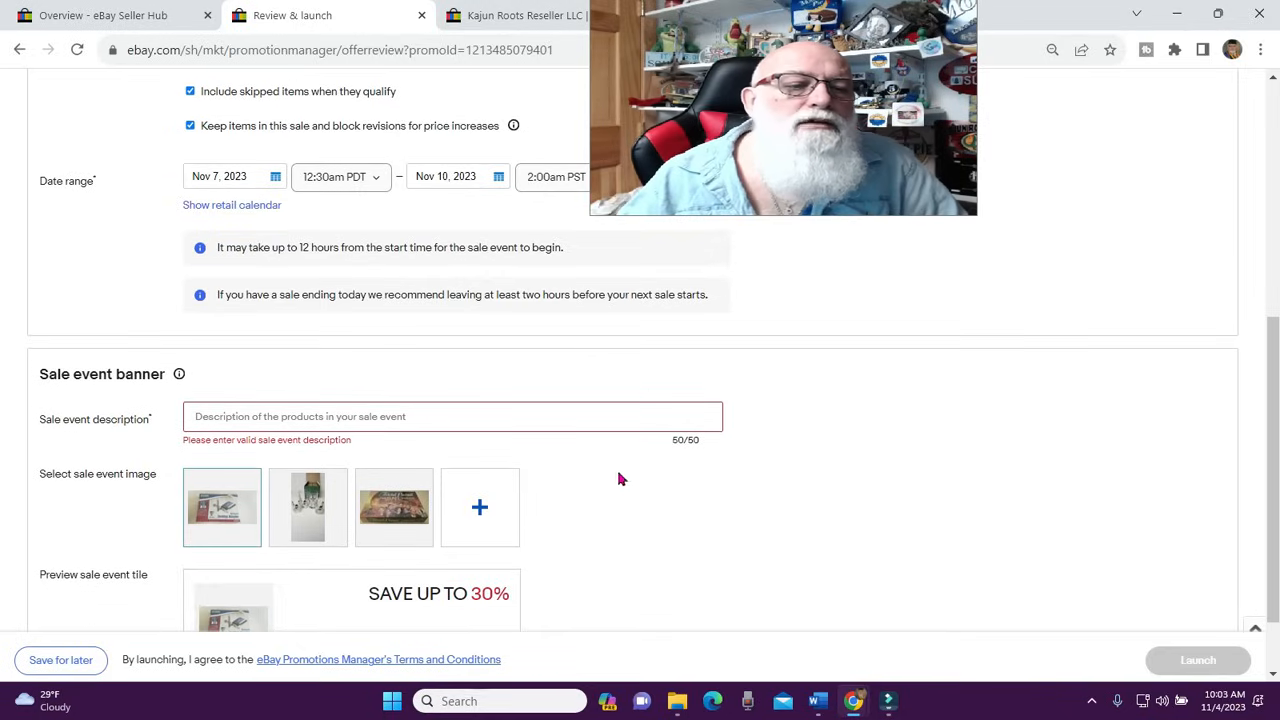
pyautogui.click(265, 417)
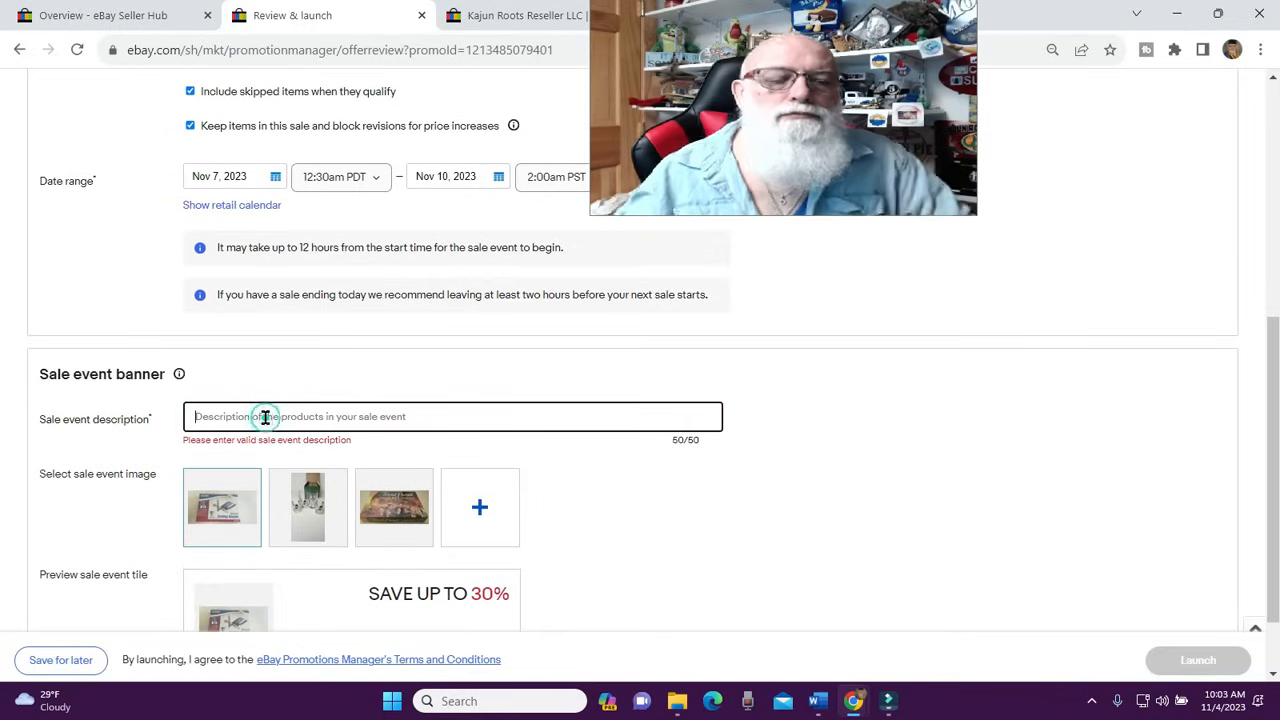
pyautogui.write('Mid')
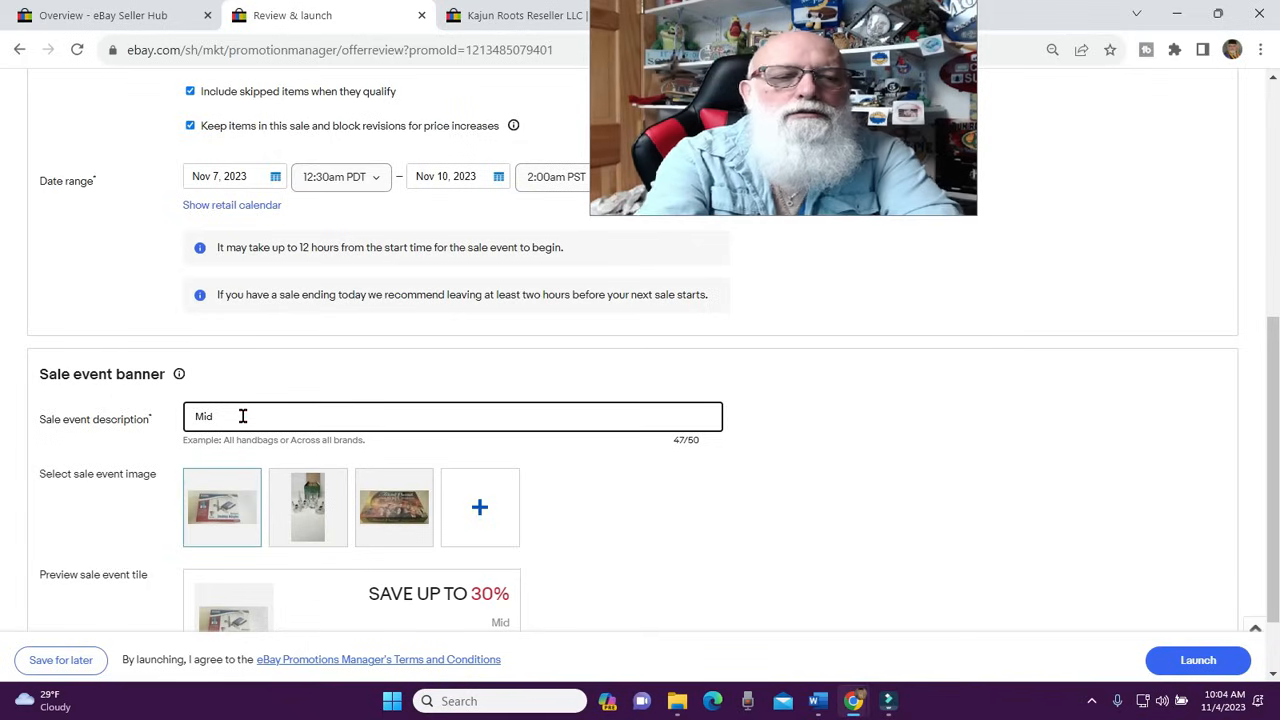
pyautogui.write('WeekSalwe')
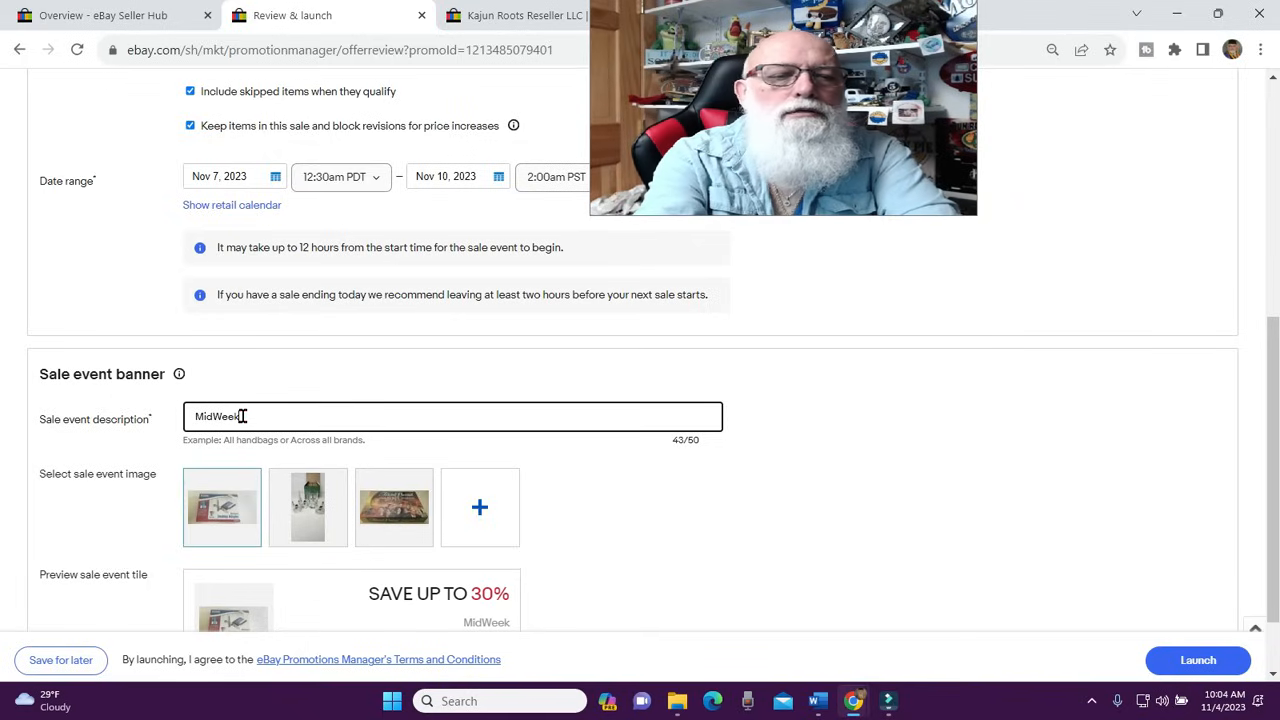
pyautogui.press('BackSpace')
pyautogui.press('BackSpace')
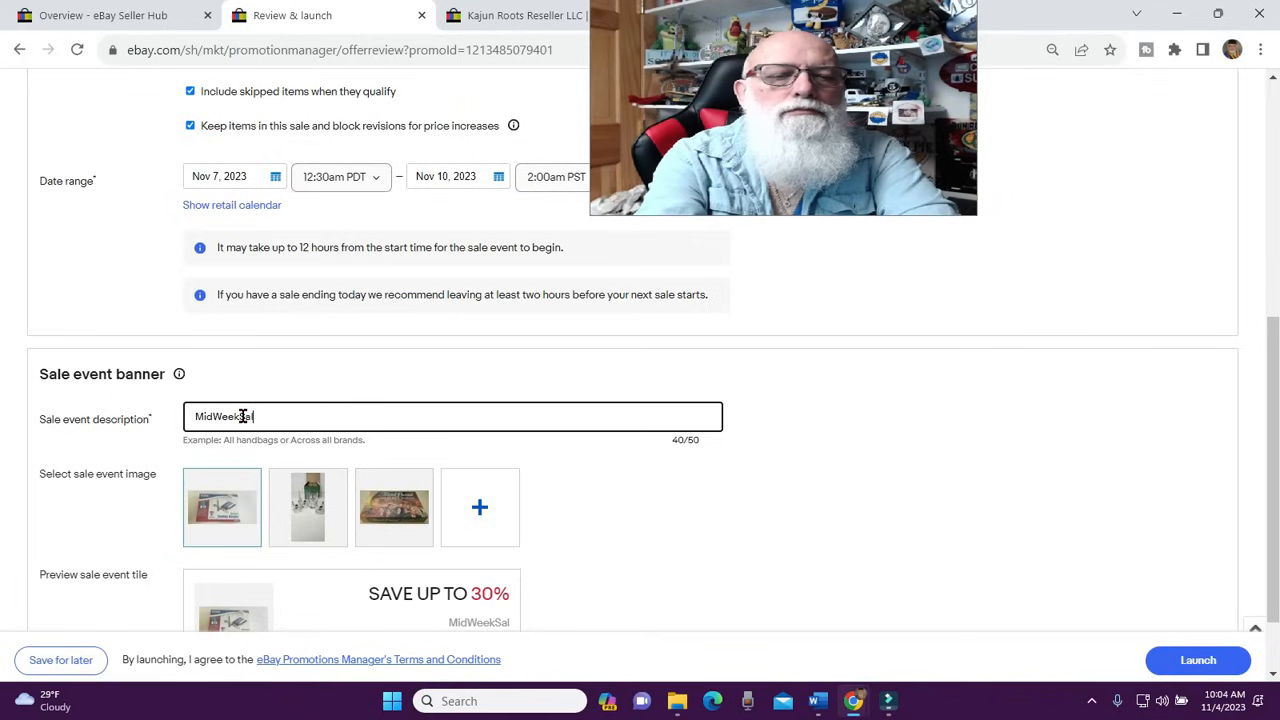
pyautogui.write('e')
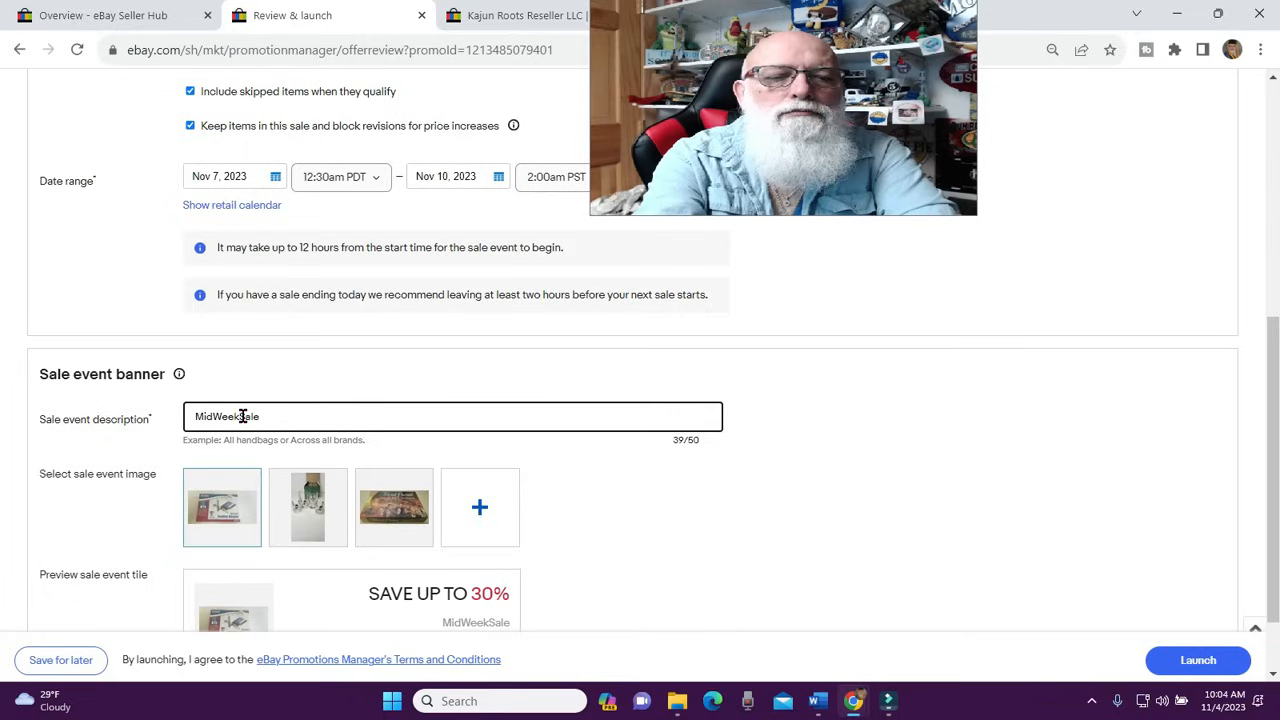
pyautogui.write('2023')
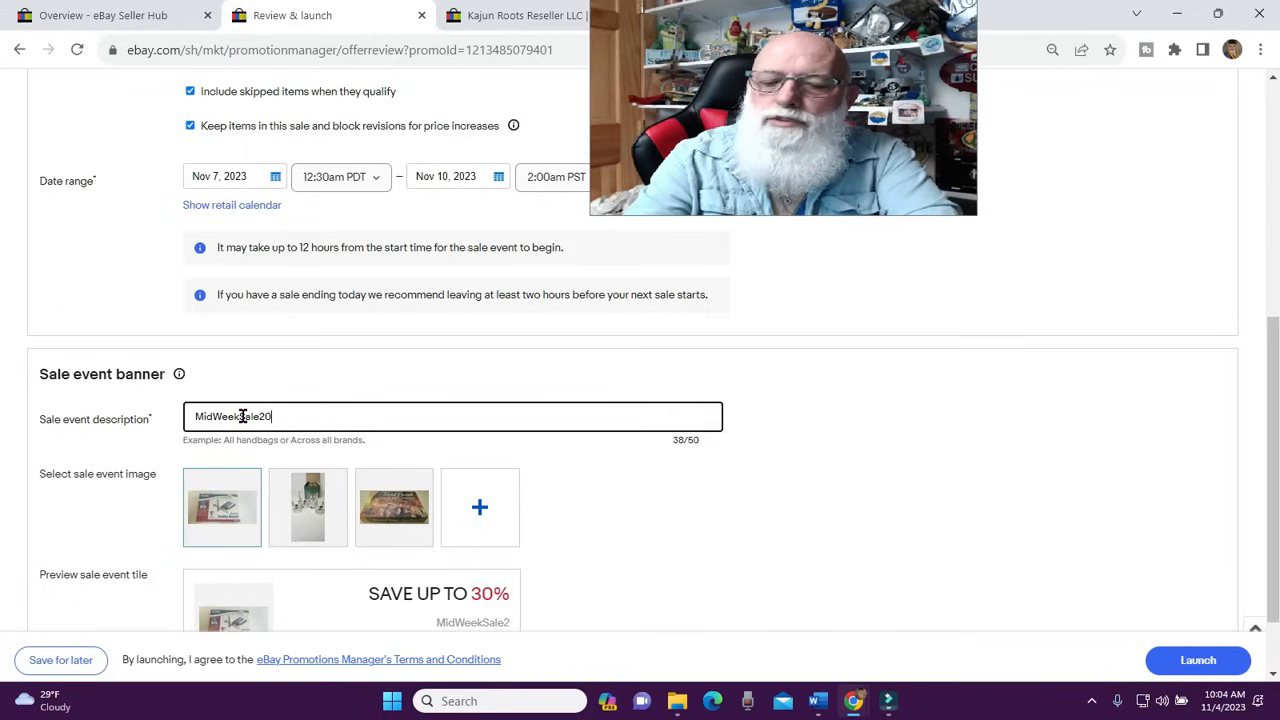
pyautogui.press('BackSpace')
pyautogui.press('BackSpace')
pyautogui.press('BackSpace')
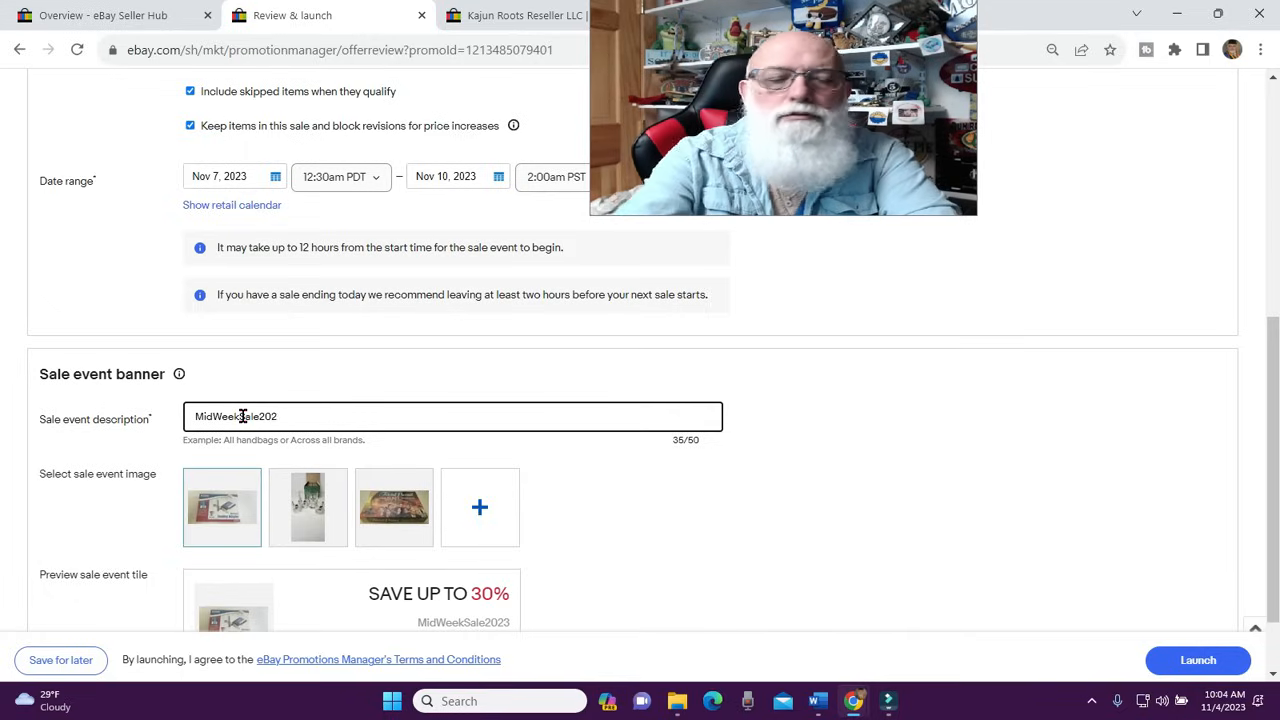
pyautogui.press('BackSpace')
pyautogui.write('NO')
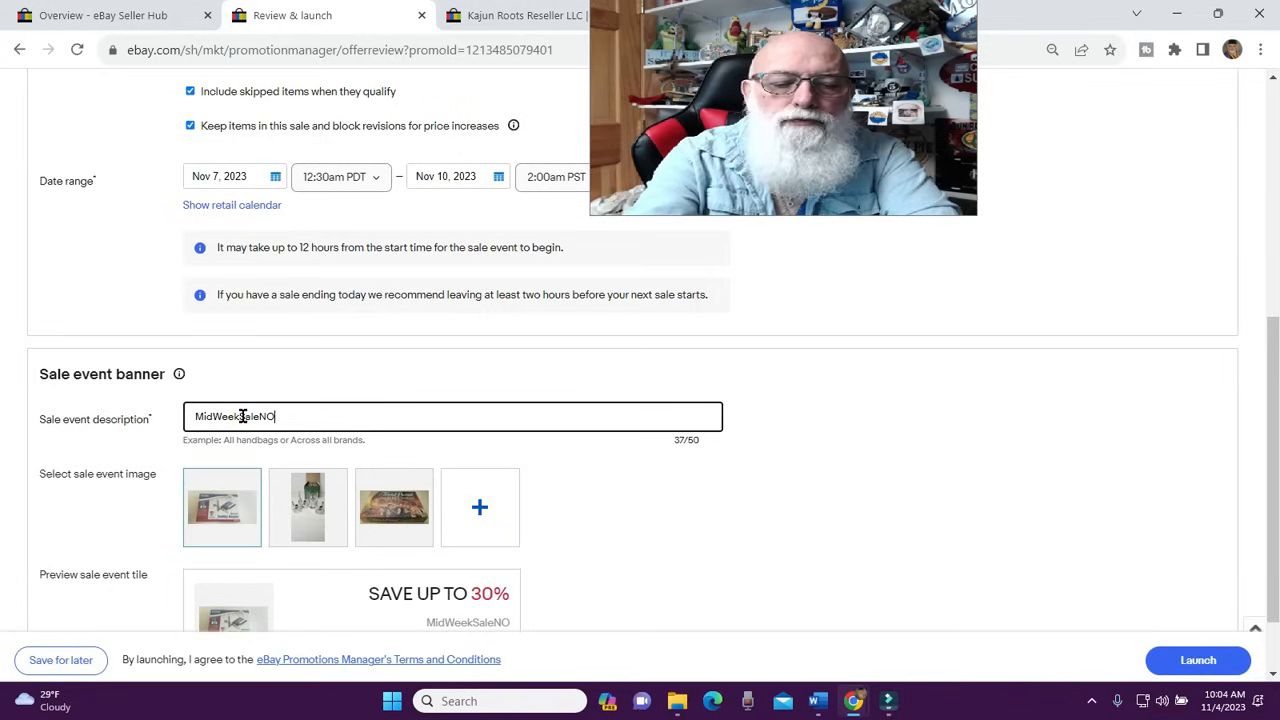
pyautogui.write('V2023')
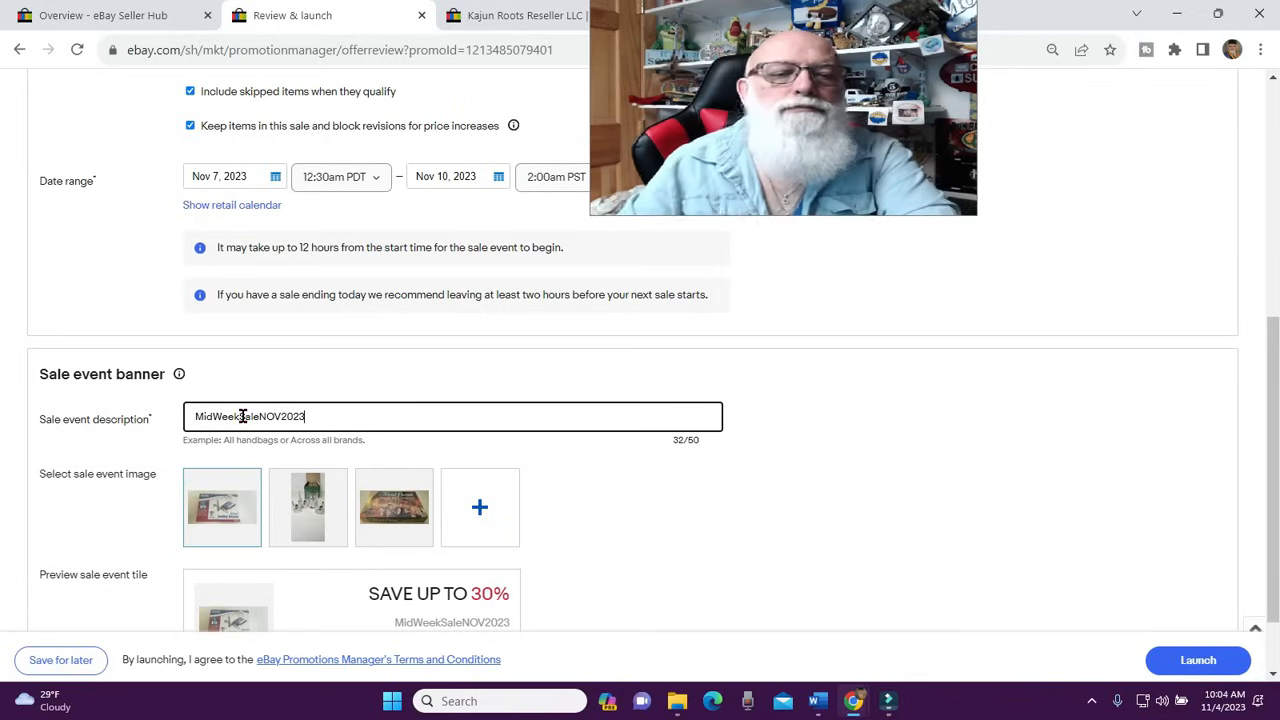
# Upload the Profile_logo picture as the sale event image and check the event tile preview
pyautogui.click(481, 507)
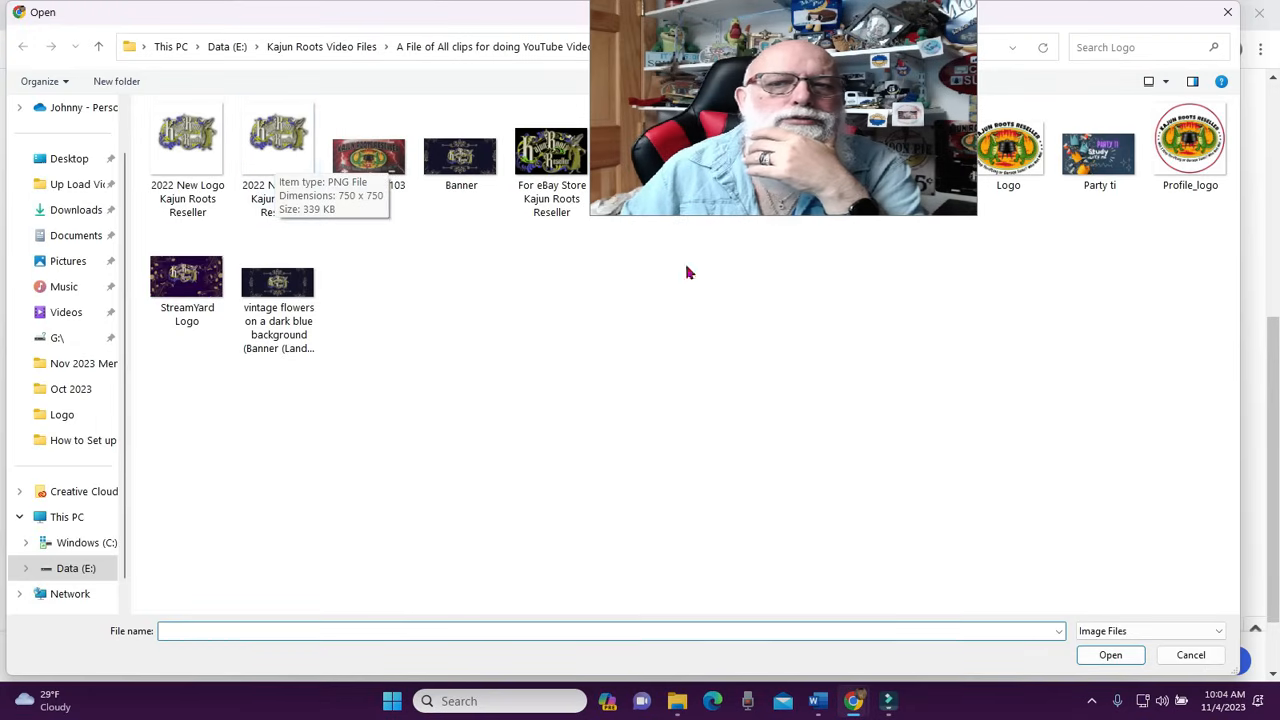
pyautogui.doubleClick(1189, 142)
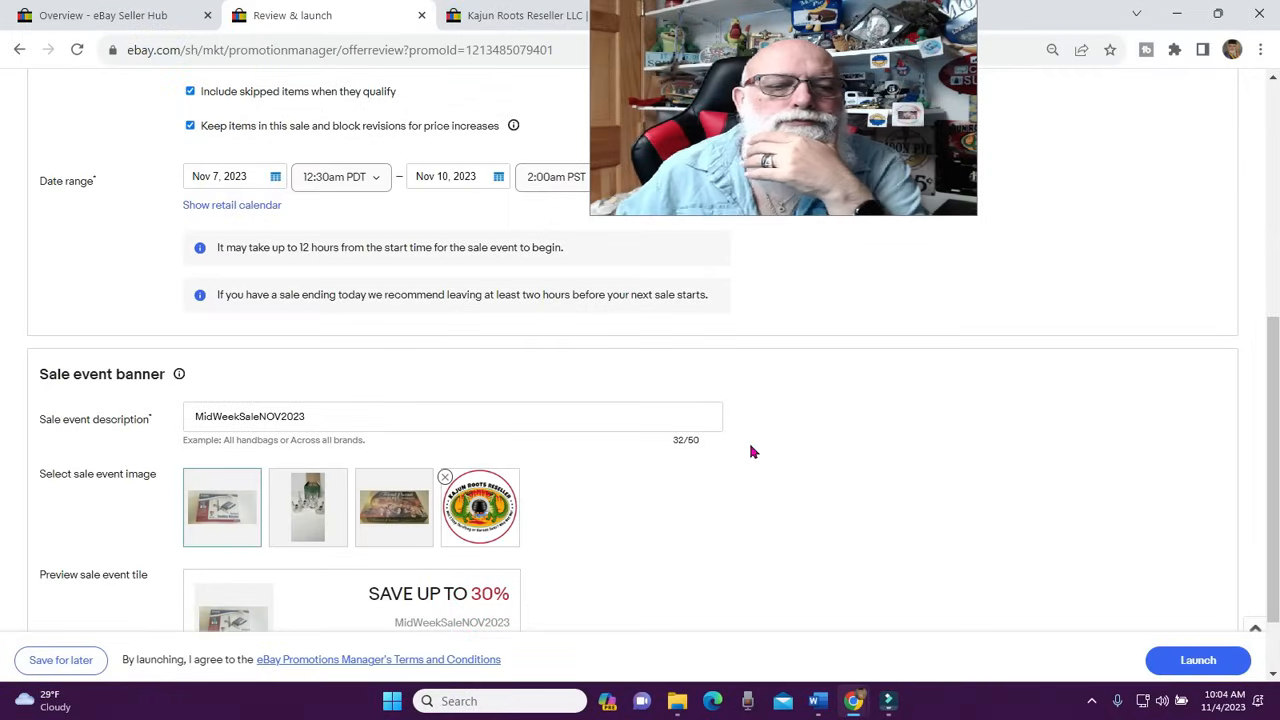
pyautogui.scroll(-2, 750, 445)
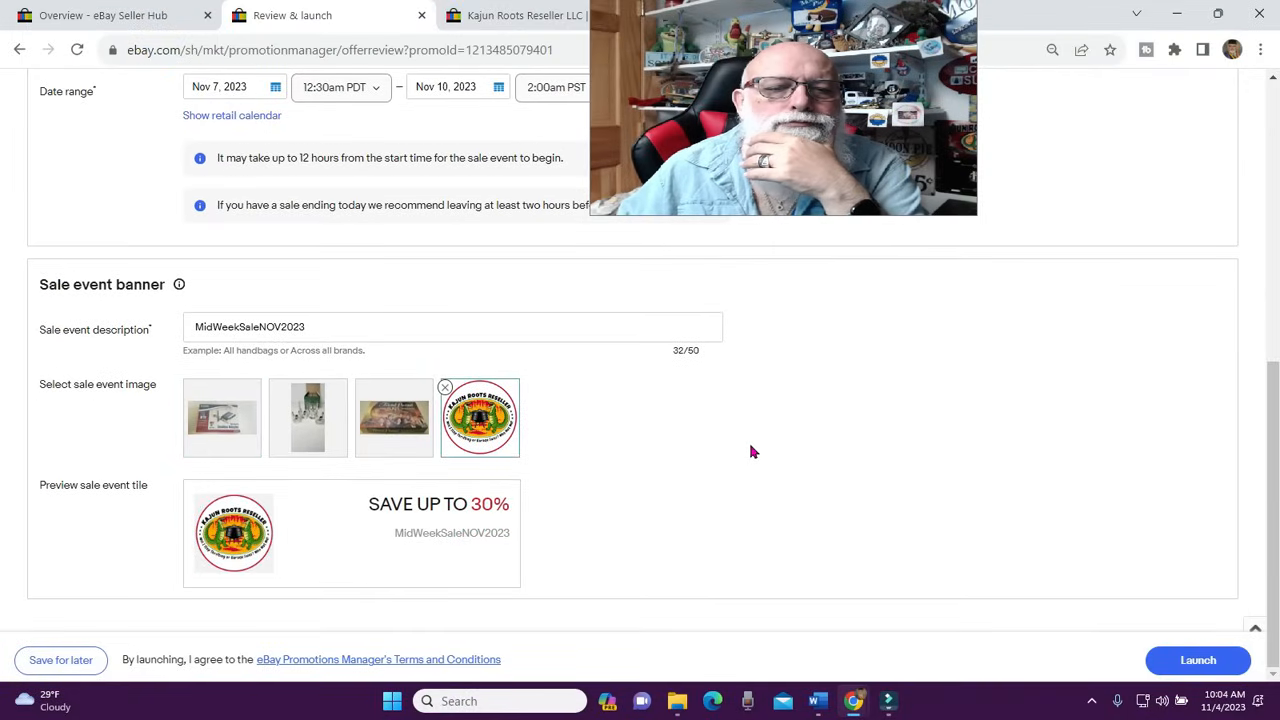
# Review the sale event's discounts, date range and banner, and launch the event
pyautogui.scroll(5, 755, 475)
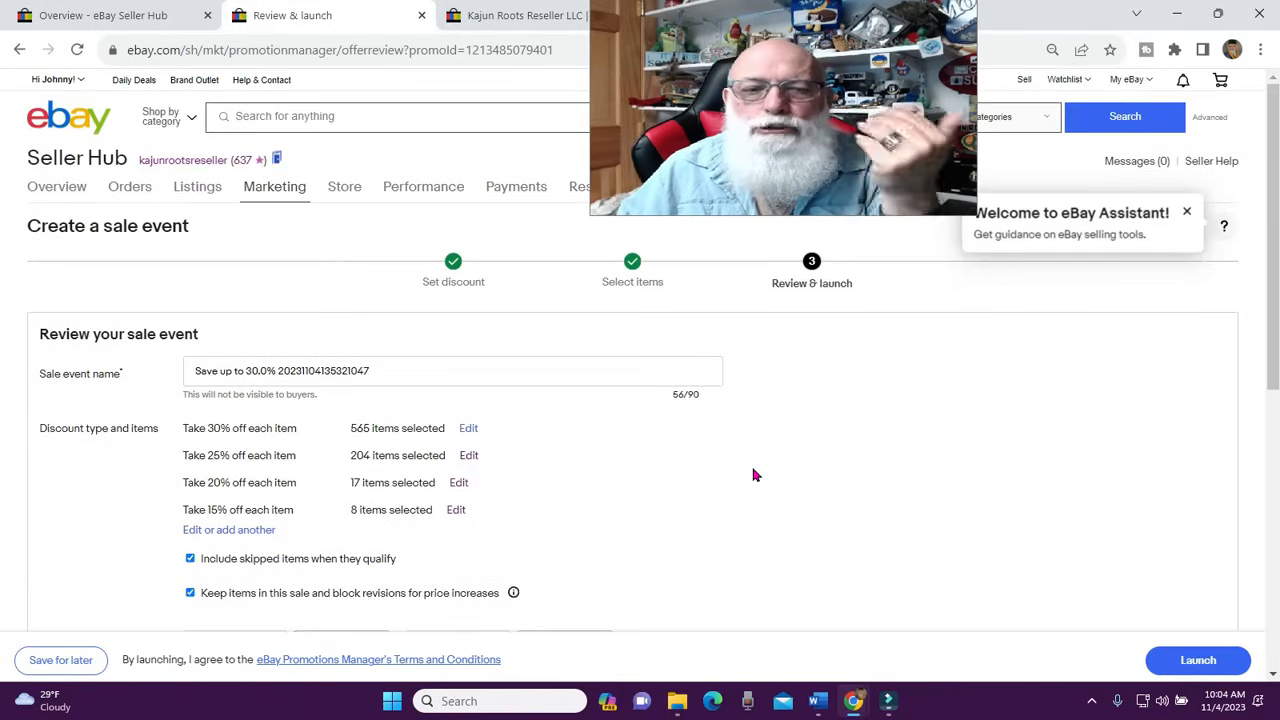
pyautogui.scroll(-3, 755, 475)
pyautogui.scroll(-2, 755, 475)
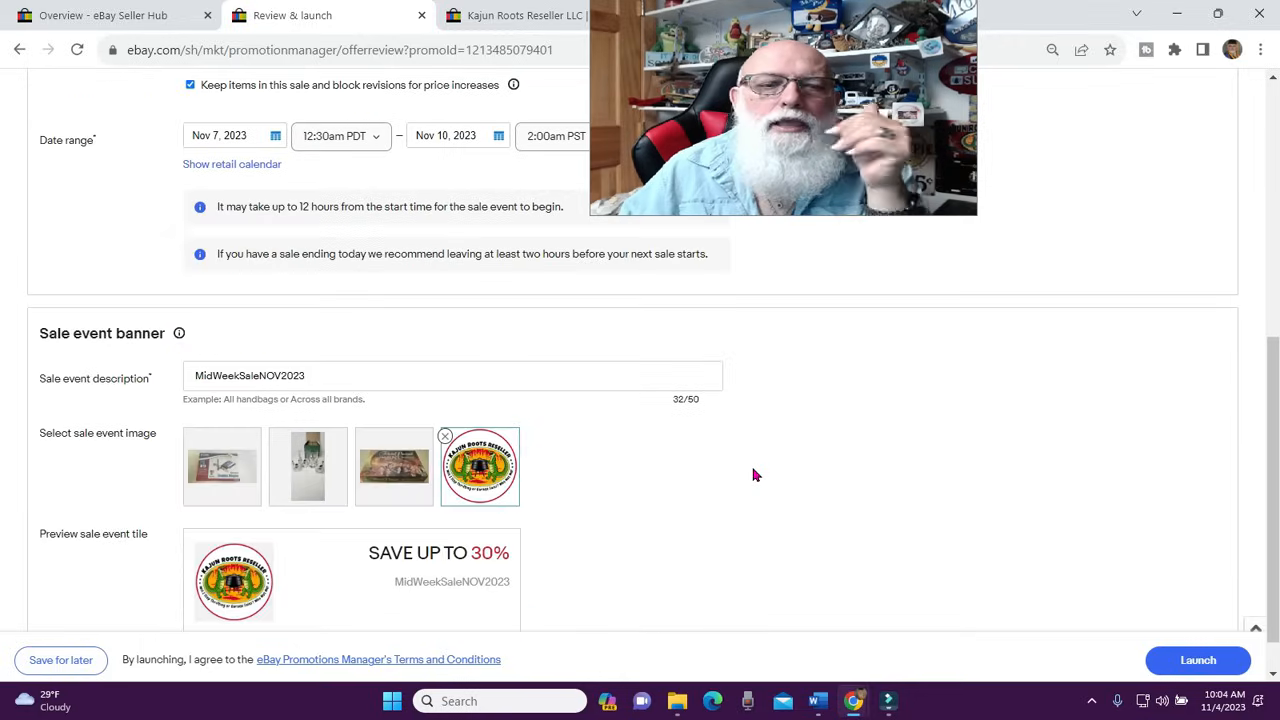
pyautogui.scroll(3, 755, 475)
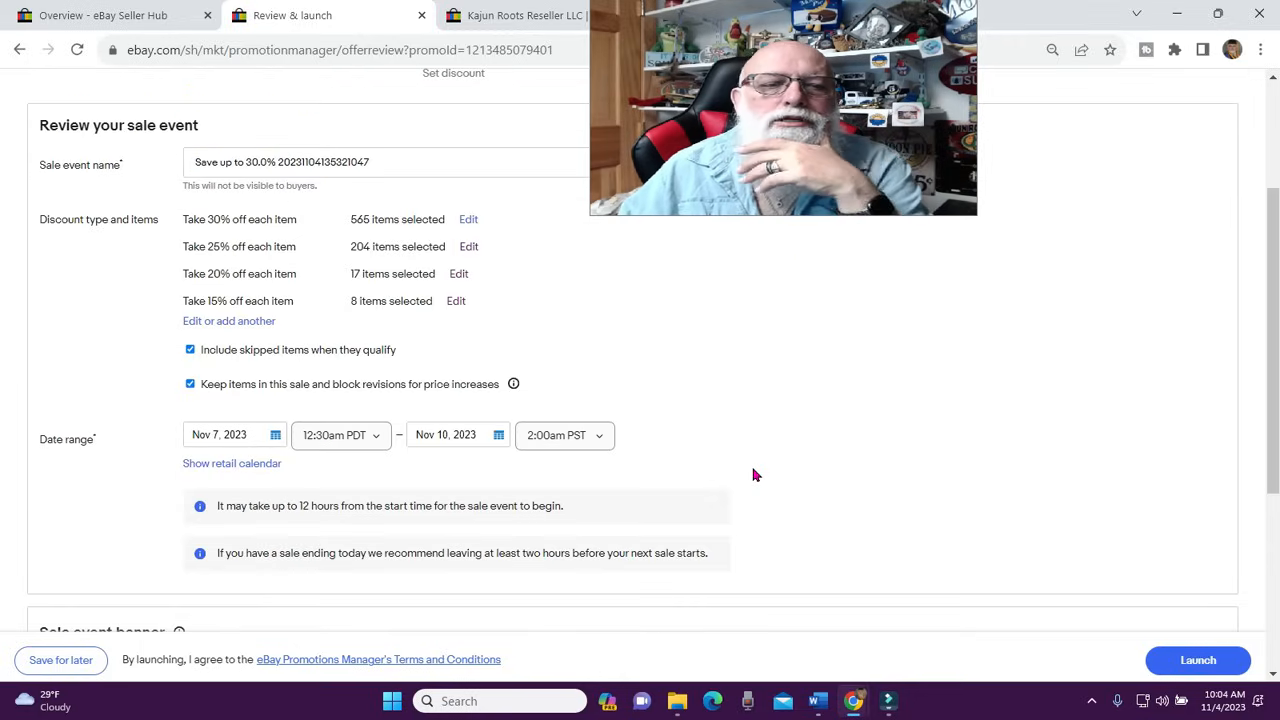
pyautogui.scroll(-4, 755, 475)
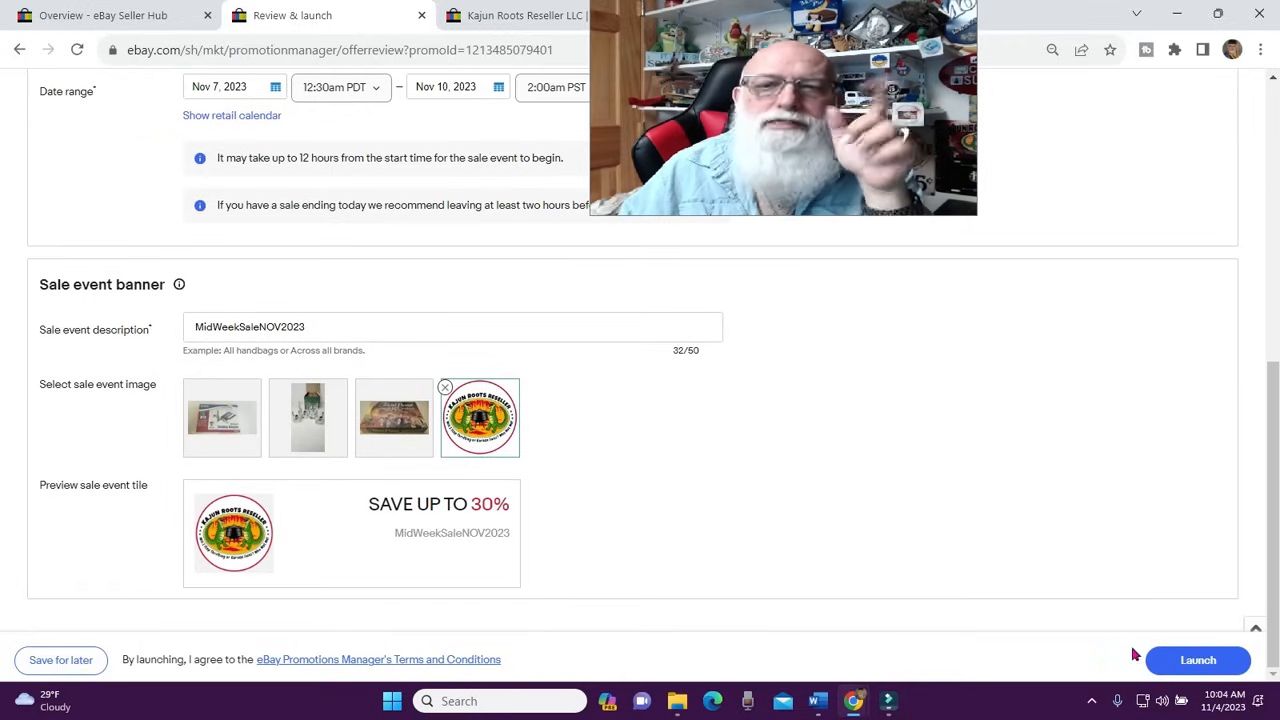
pyautogui.click(1168, 660)
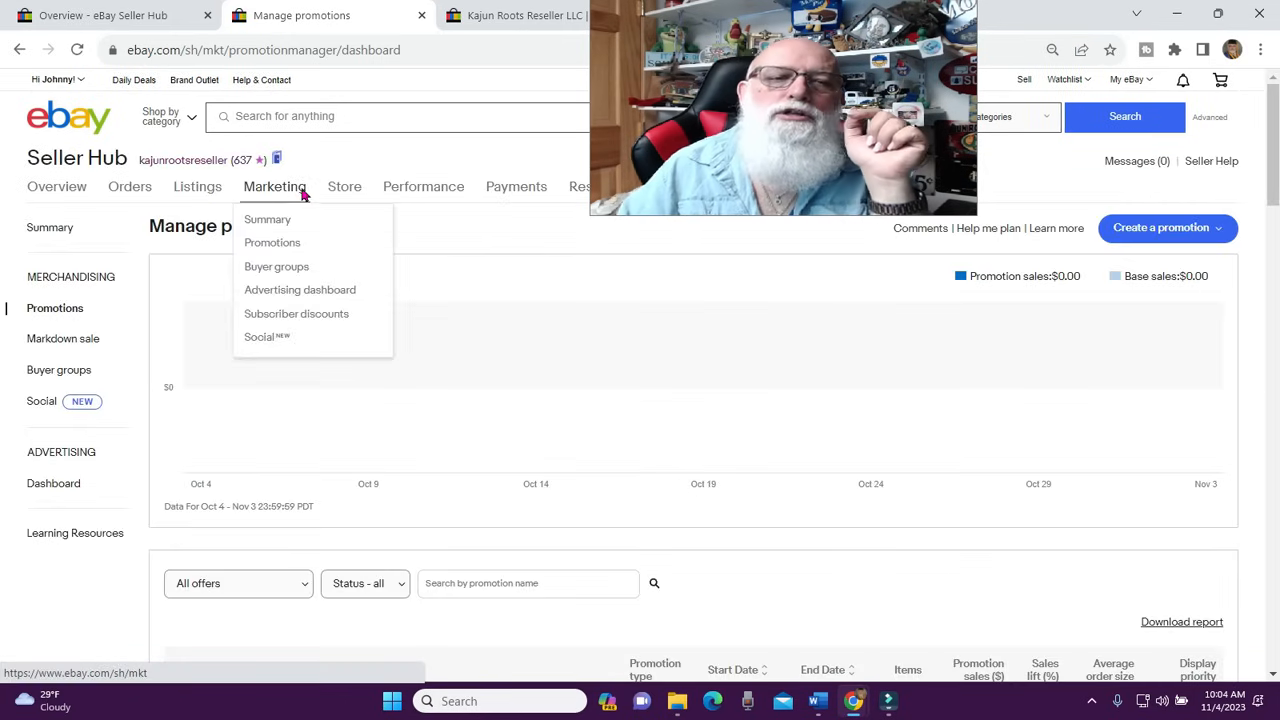
# Examine the promotions list for the new sale event, the coupon and the volume pricing offers, with their statuses and dates
pyautogui.scroll(-2, 577, 359)
pyautogui.scroll(-2, 577, 359)
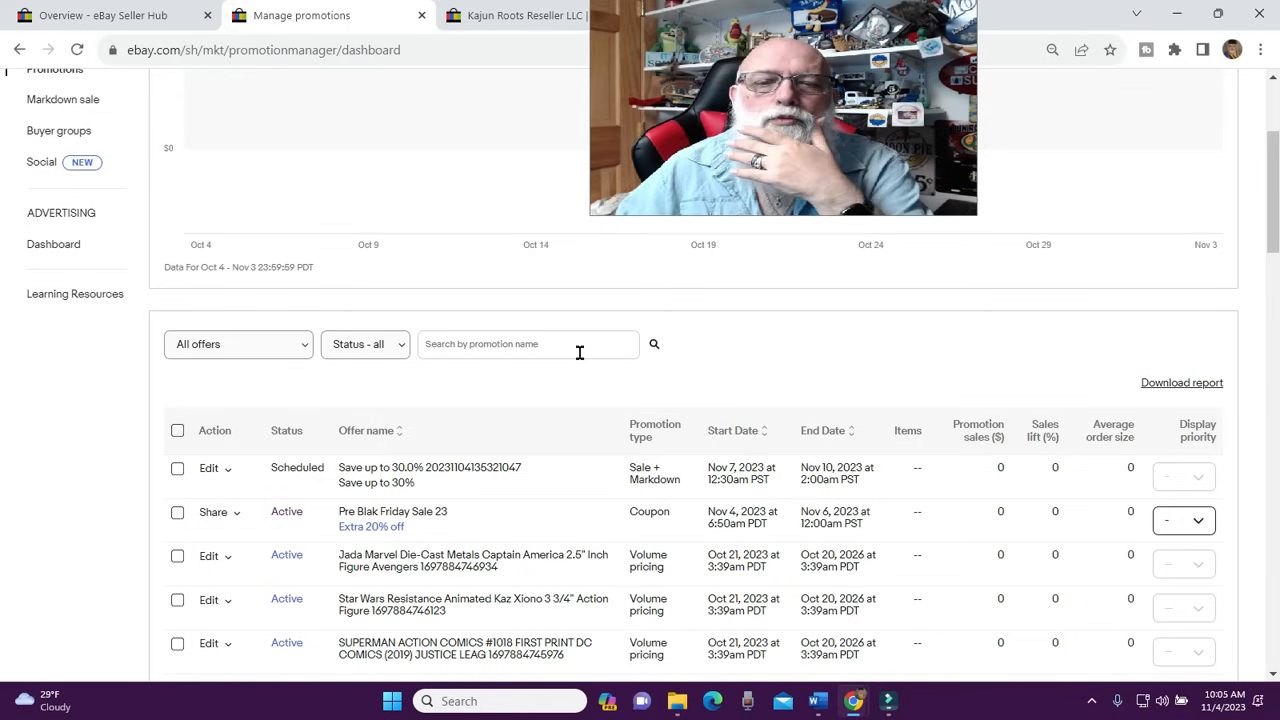
pyautogui.scroll(-6, 760, 335)
pyautogui.scroll(-6, 775, 333)
pyautogui.scroll(13, 777, 337)
pyautogui.scroll(2, 779, 340)
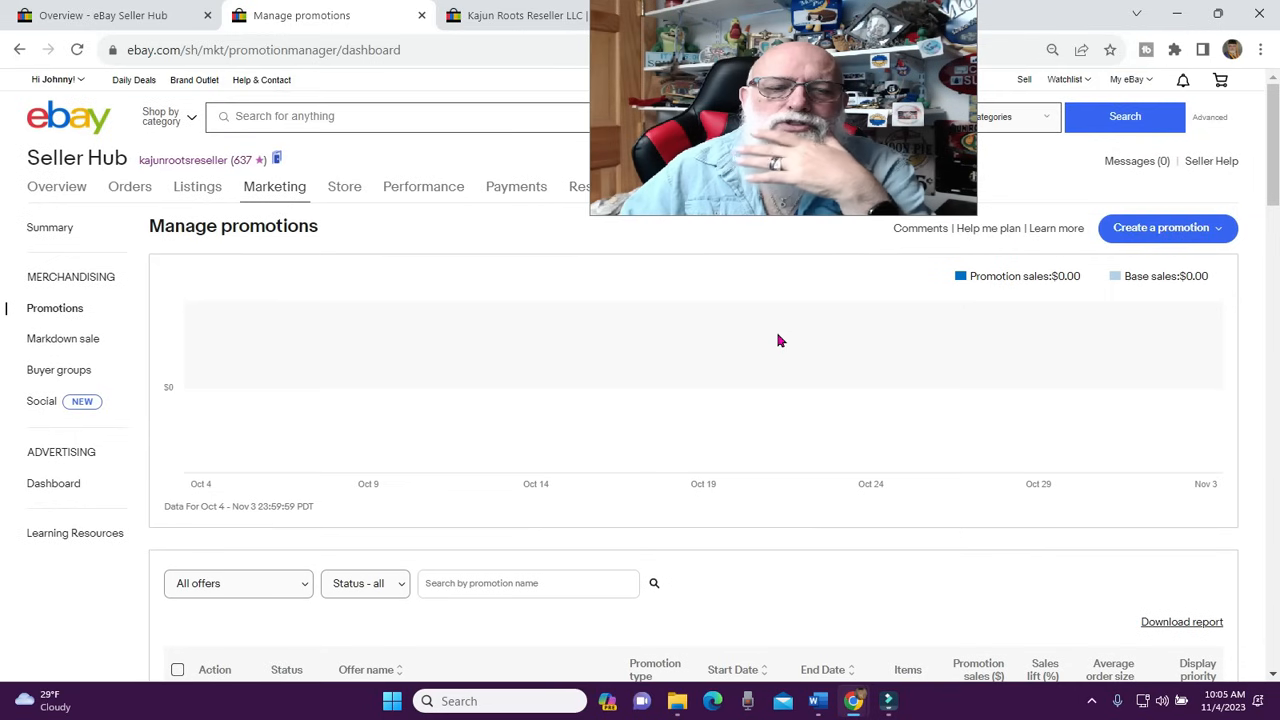
pyautogui.scroll(-7, 777, 335)
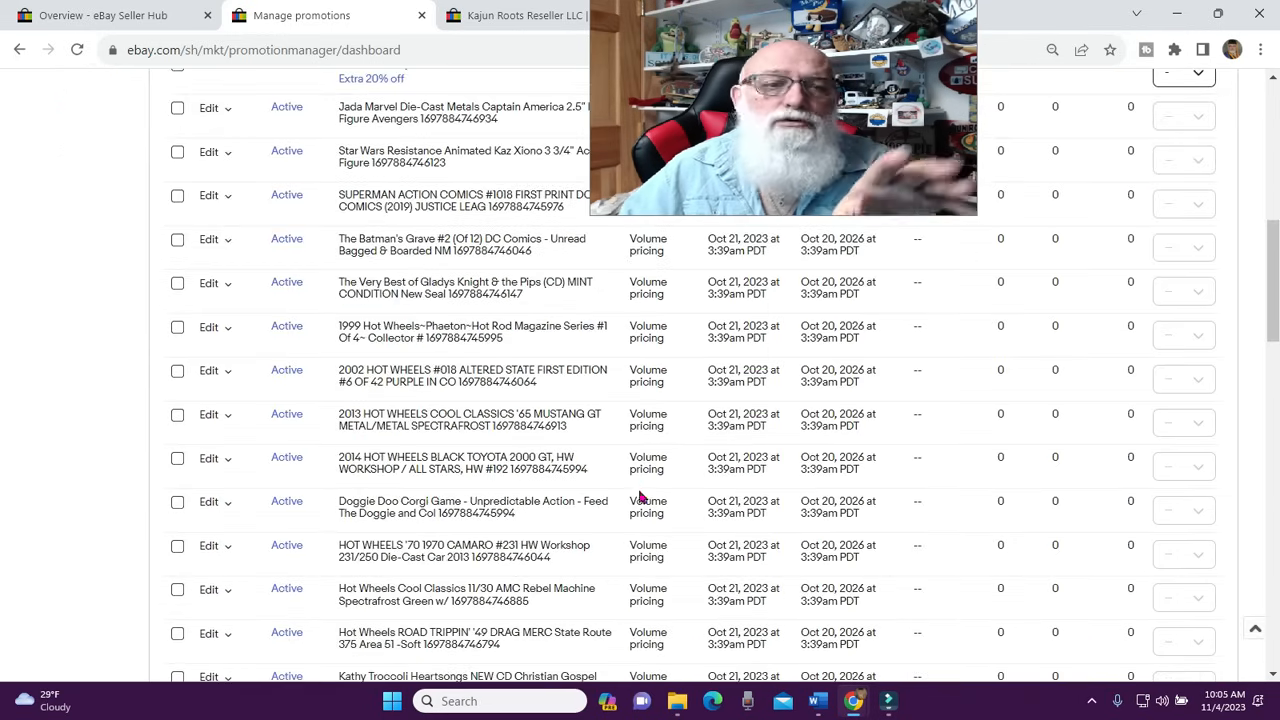
pyautogui.scroll(10, 645, 497)
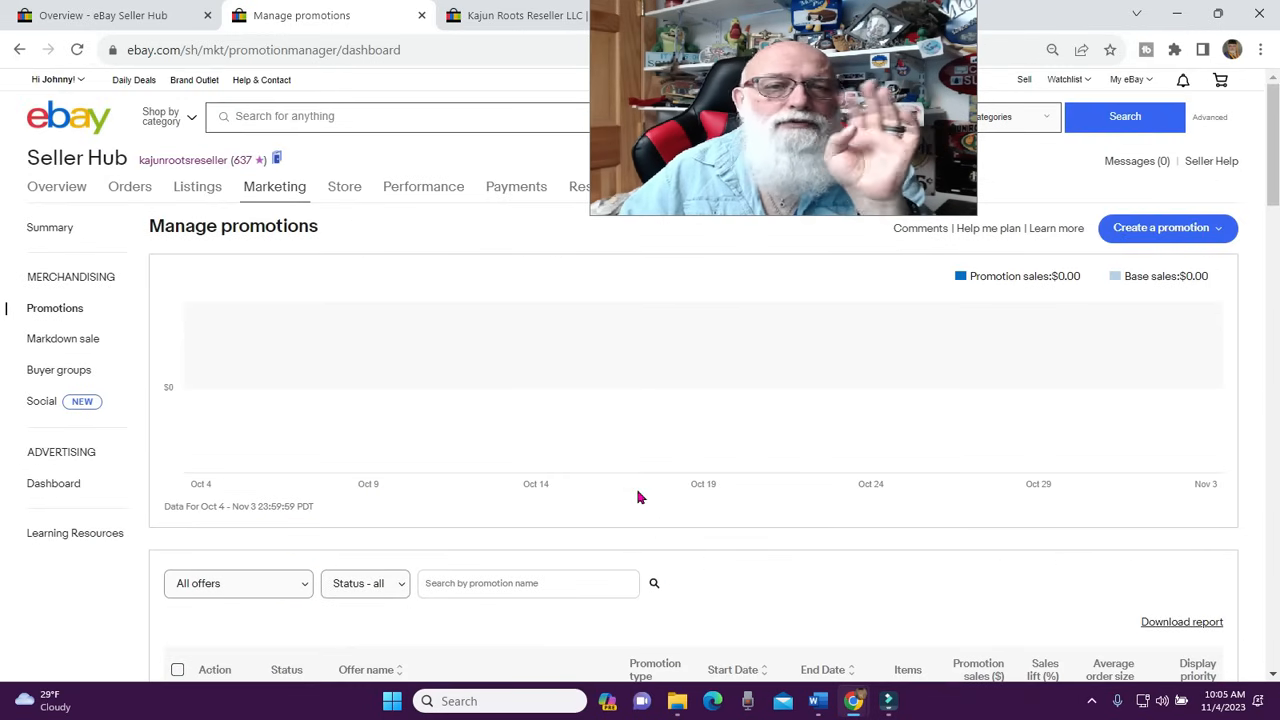
pyautogui.scroll(-5, 640, 497)
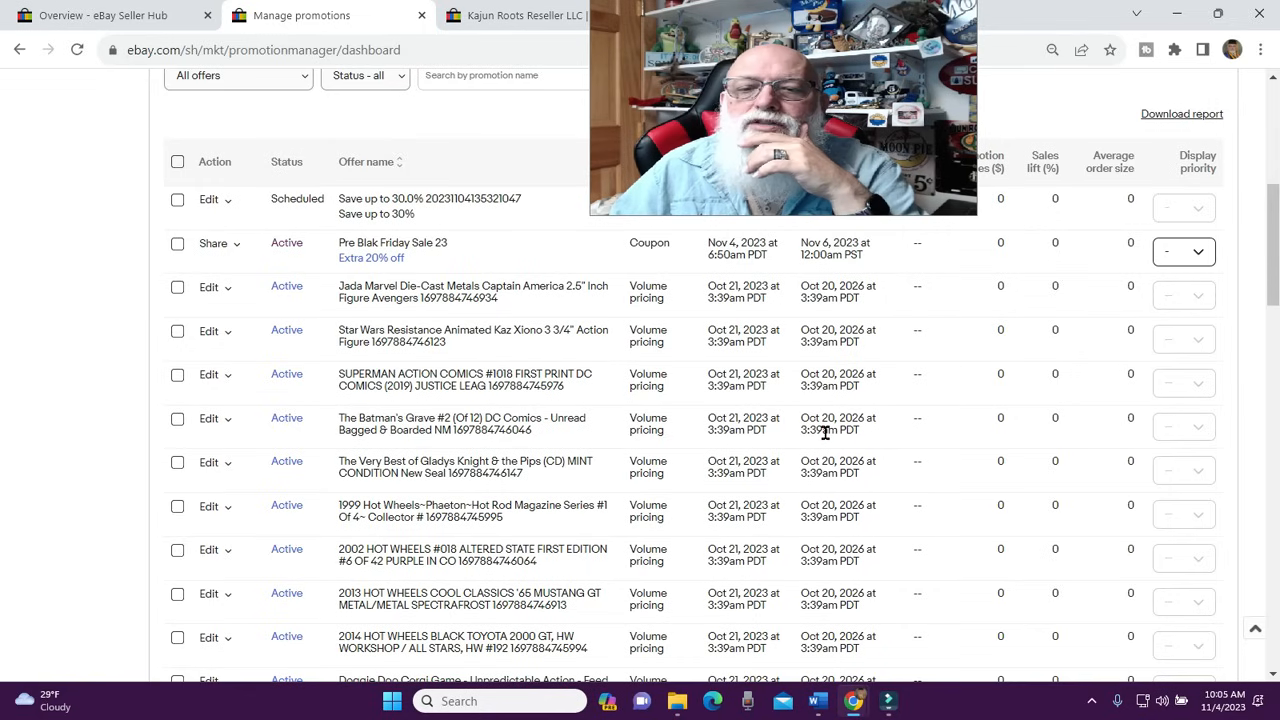
pyautogui.scroll(-4, 825, 432)
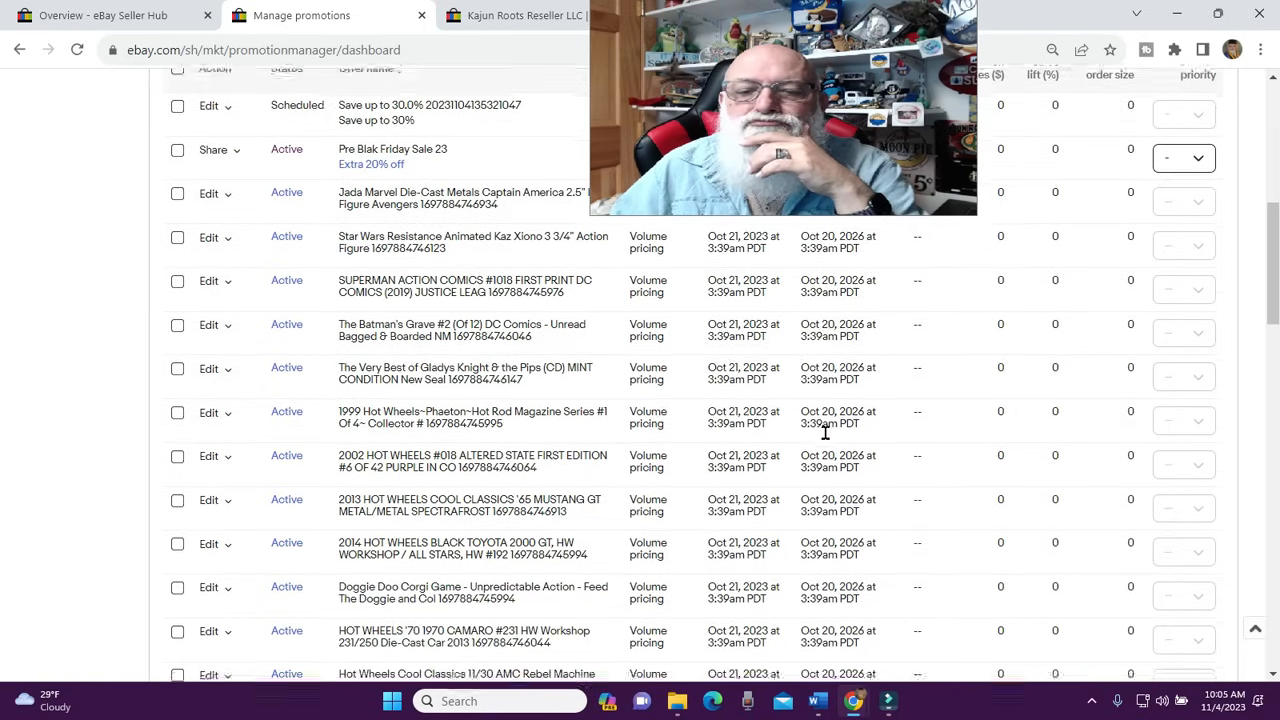
# Look through the individual volume pricing promotions further down the list, checking their statuses and start and end dates
pyautogui.scroll(-10, 825, 432)
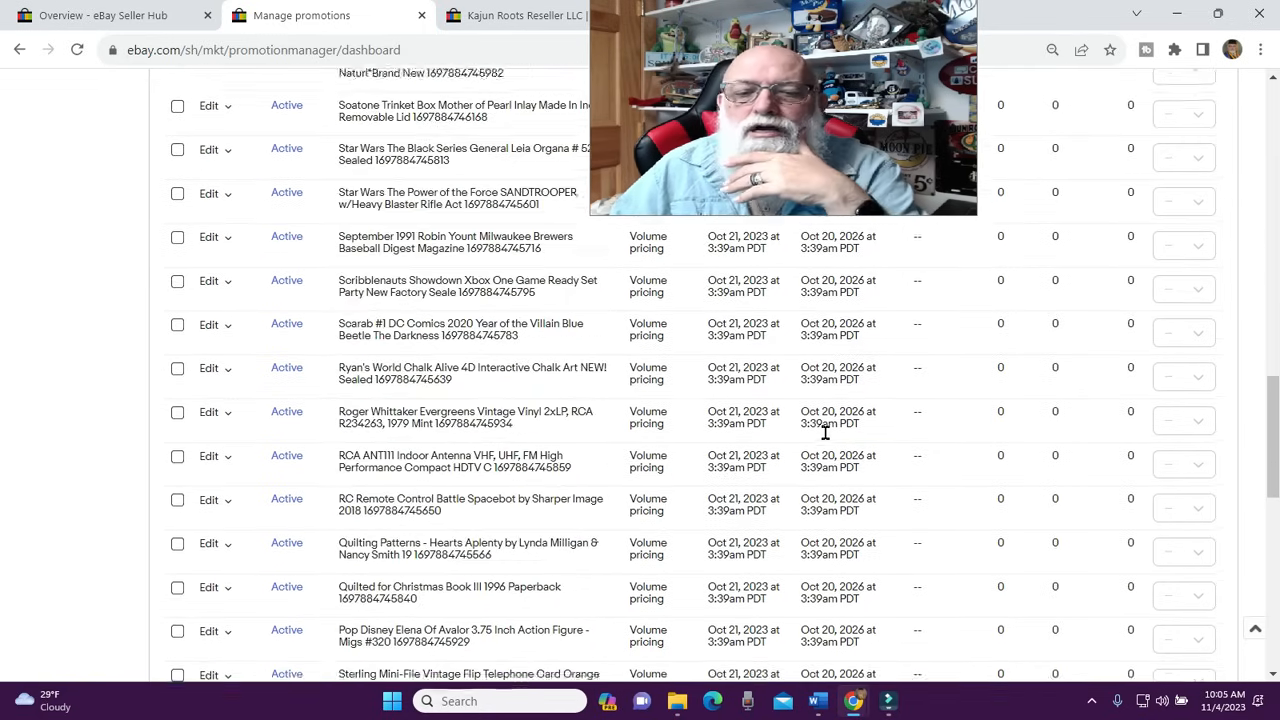
pyautogui.scroll(6, 825, 432)
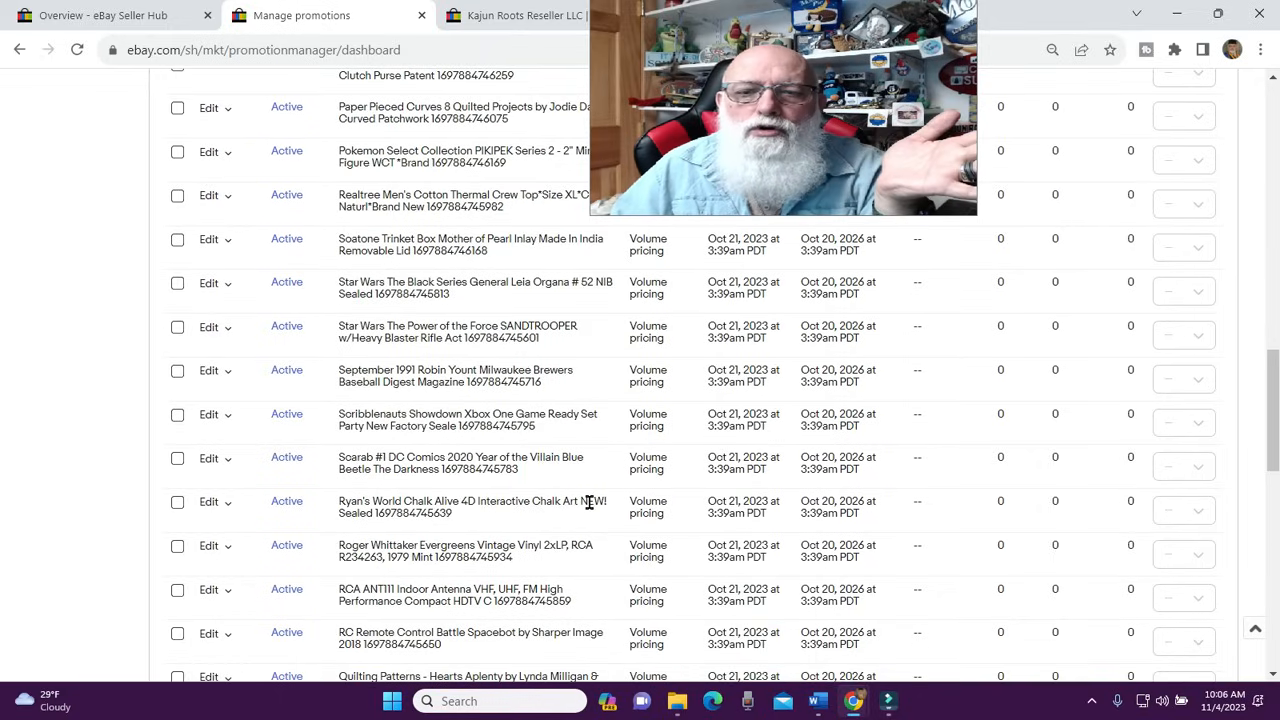
pyautogui.scroll(-1, 586, 505)
pyautogui.scroll(5, 590, 510)
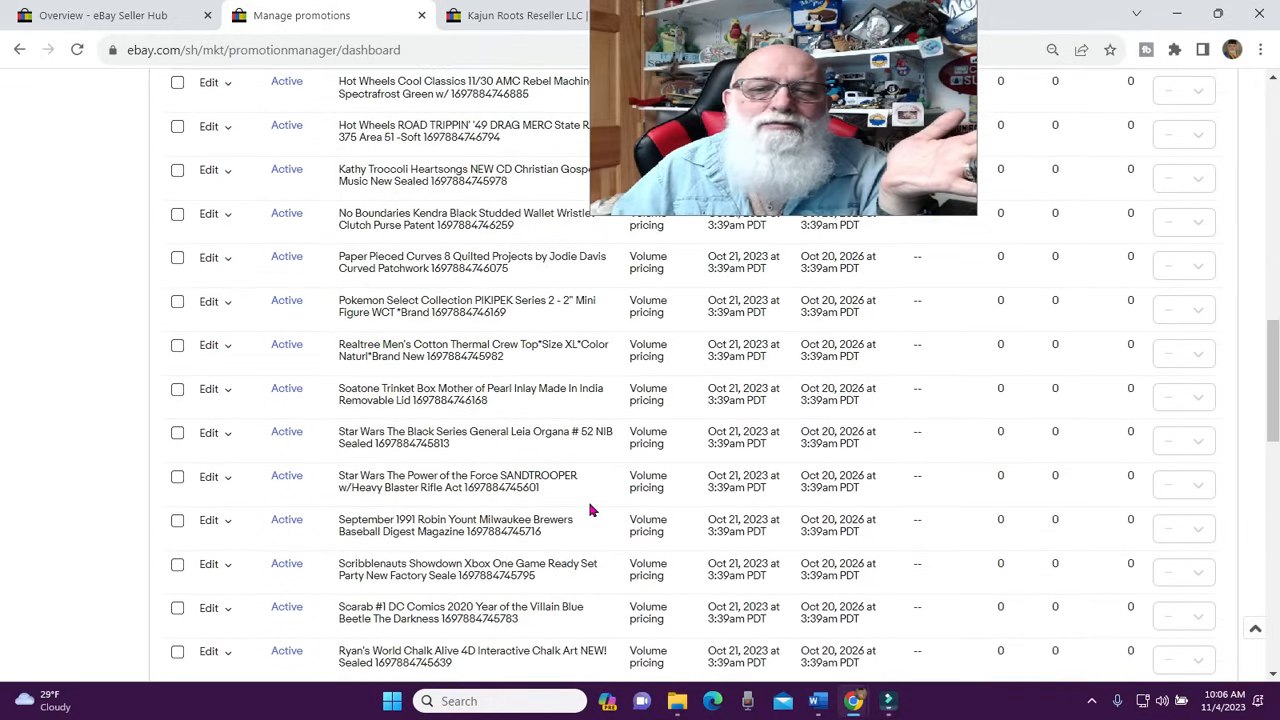
pyautogui.scroll(10, 590, 510)
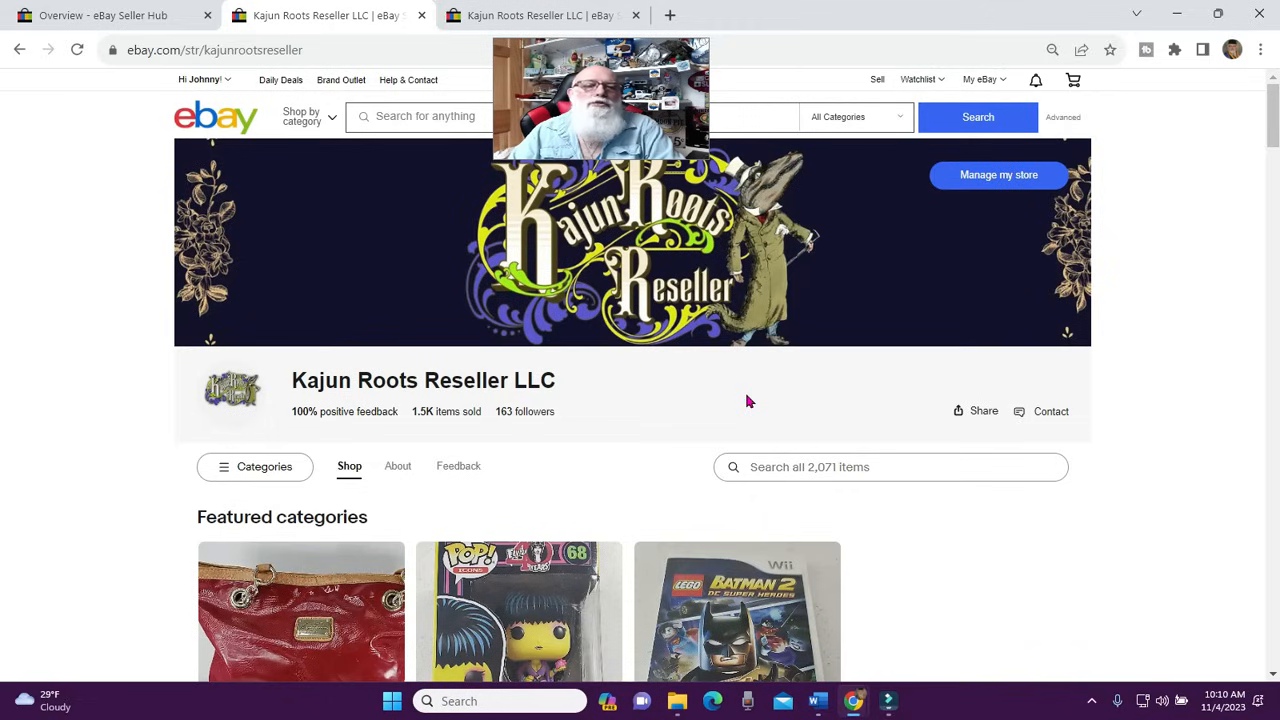
# Examine the Kajun Roots Reseller storefront, checking the featured categories and how the coupon offer is displayed on the Newly Listed items
pyautogui.scroll(-5, 746, 398)
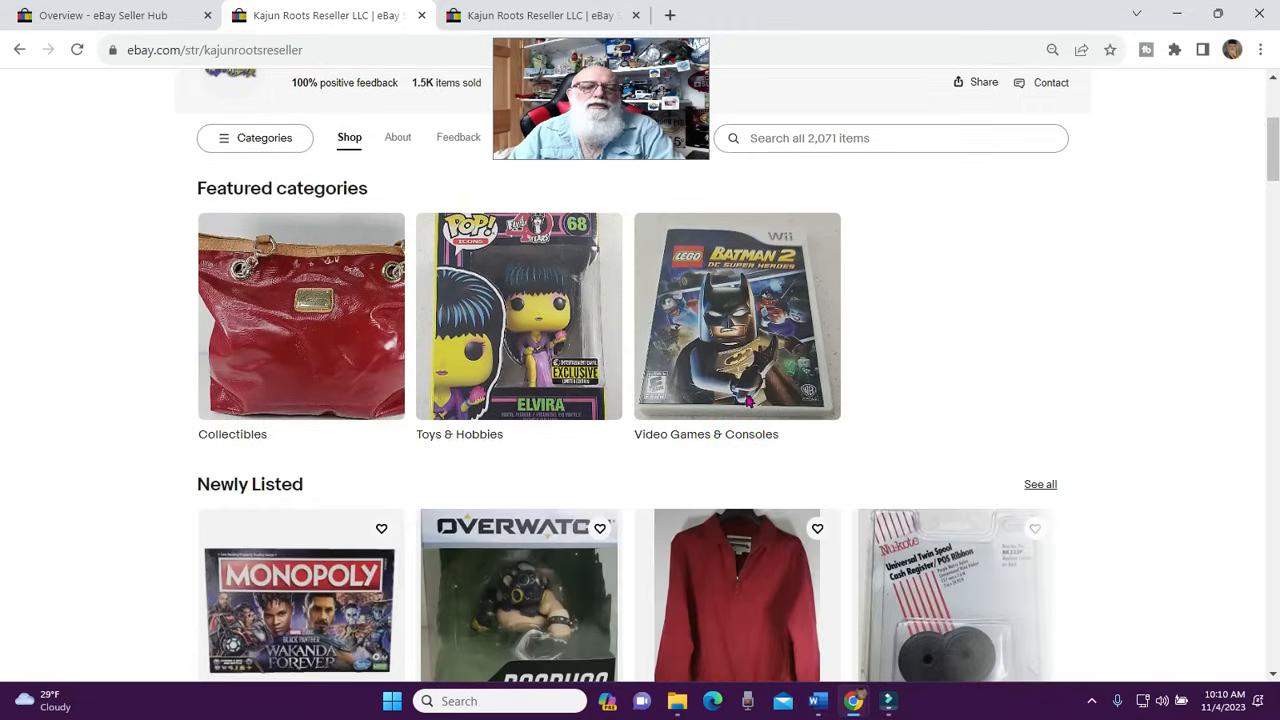
pyautogui.scroll(-1, 747, 402)
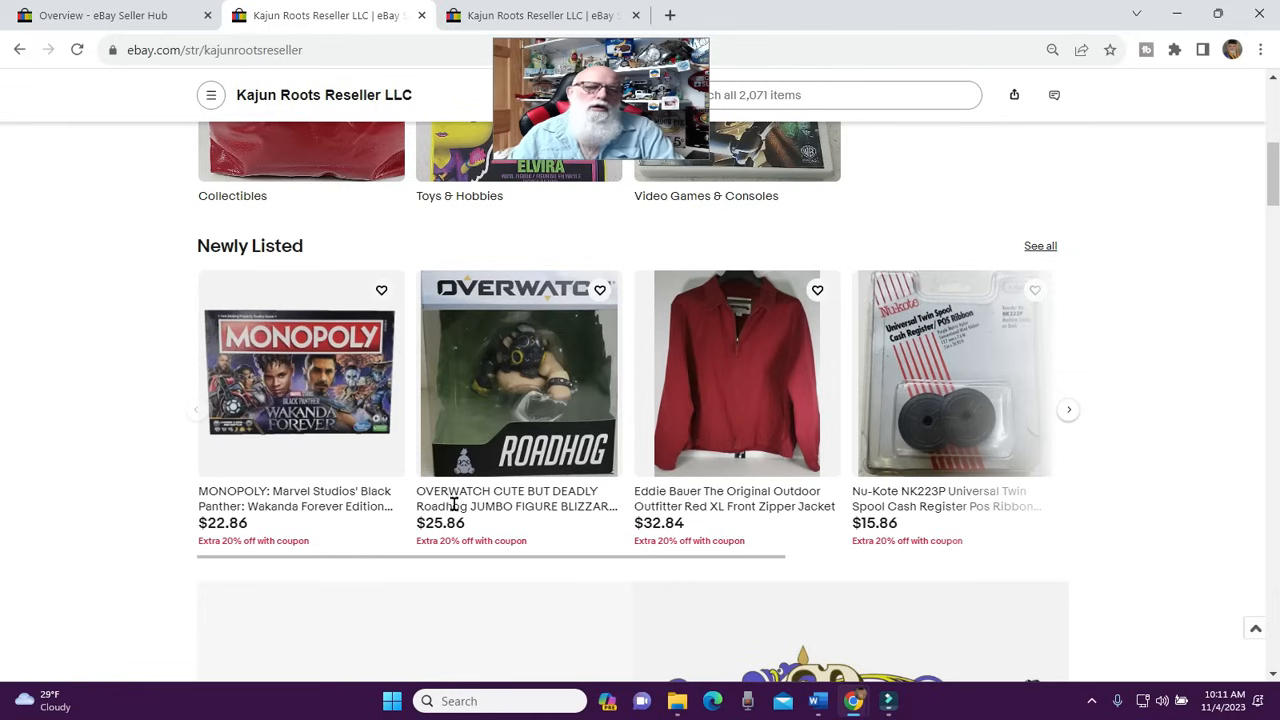
pyautogui.scroll(5, 620, 530)
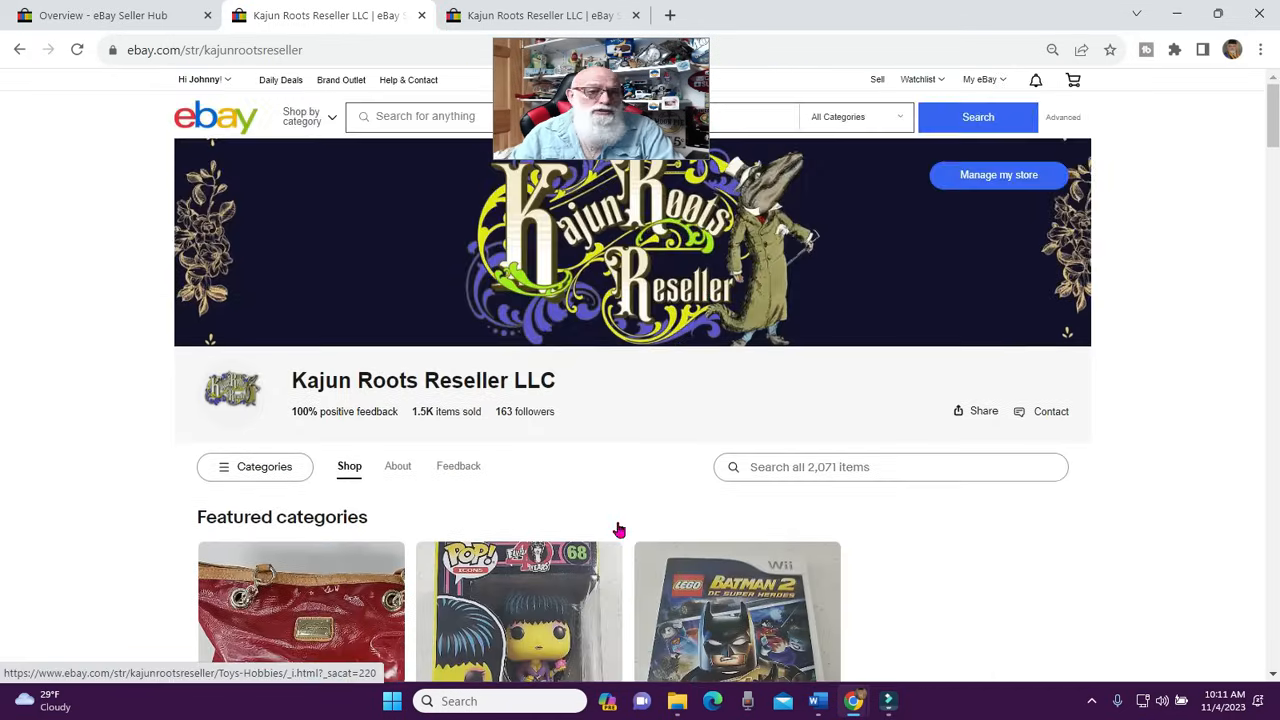
pyautogui.scroll(-6, 617, 528)
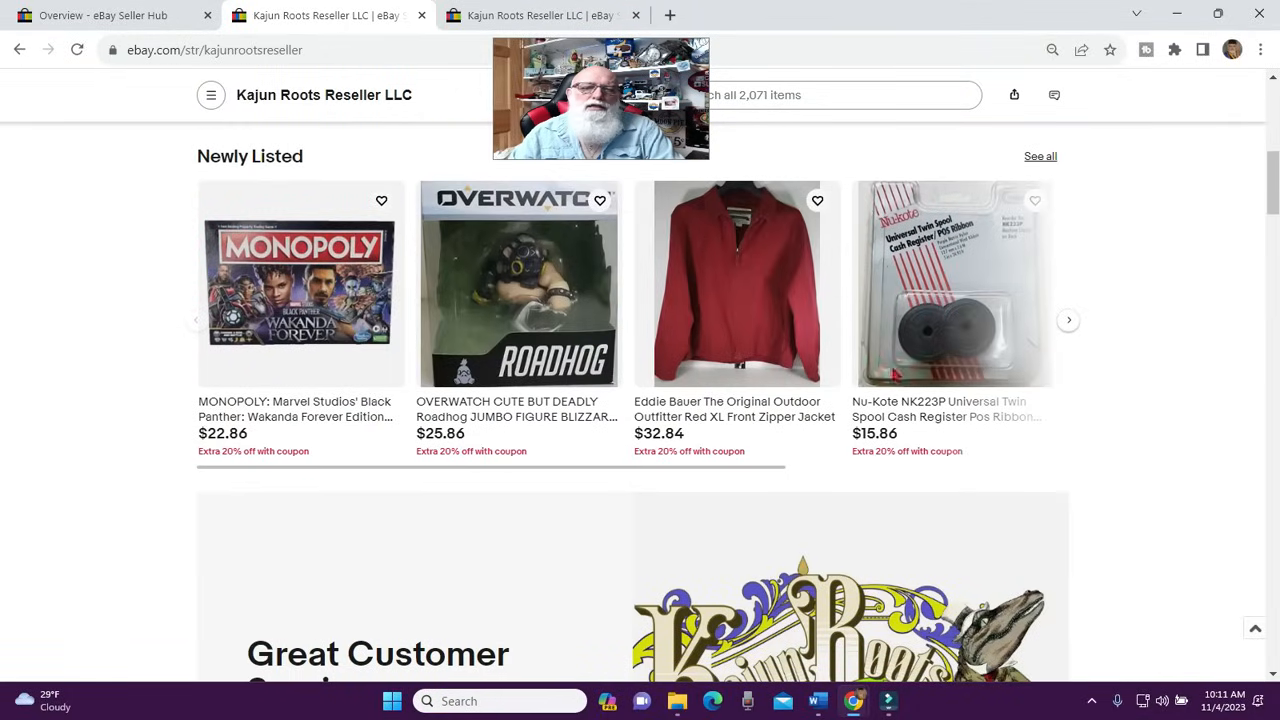
pyautogui.scroll(6, 1177, 200)
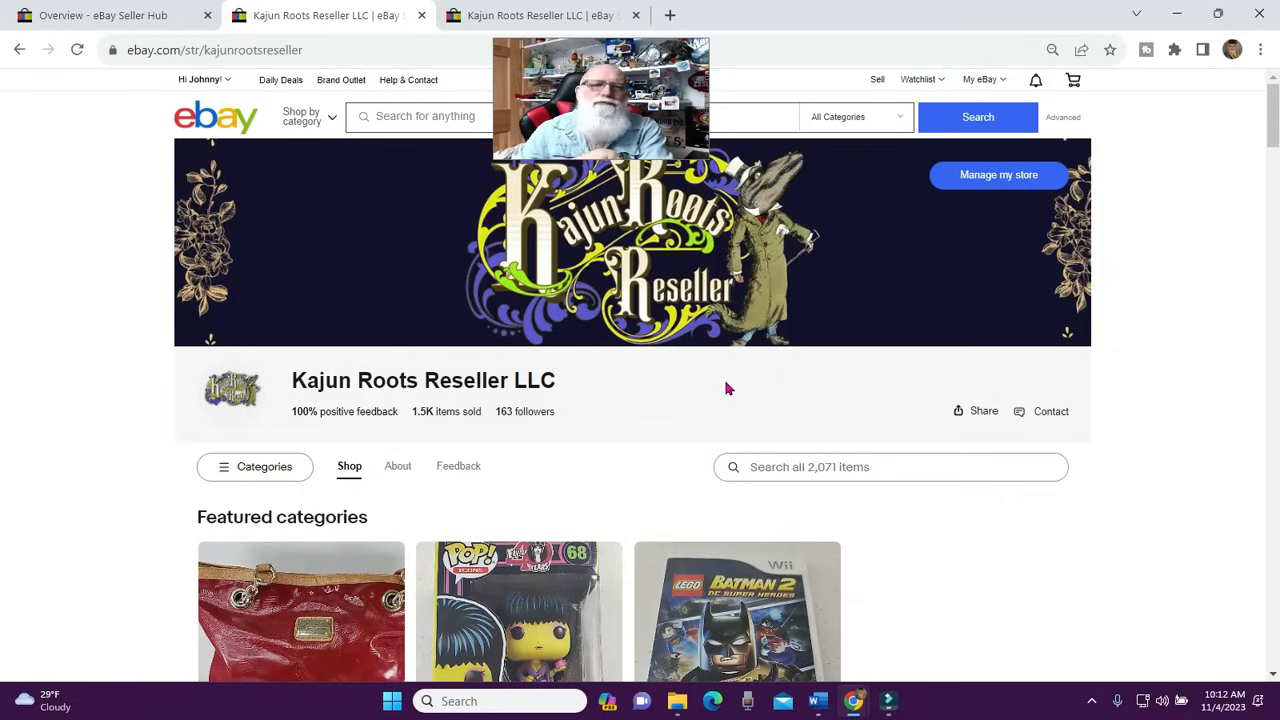
pyautogui.moveTo(653, 139); pyautogui.dragTo(359, 300)
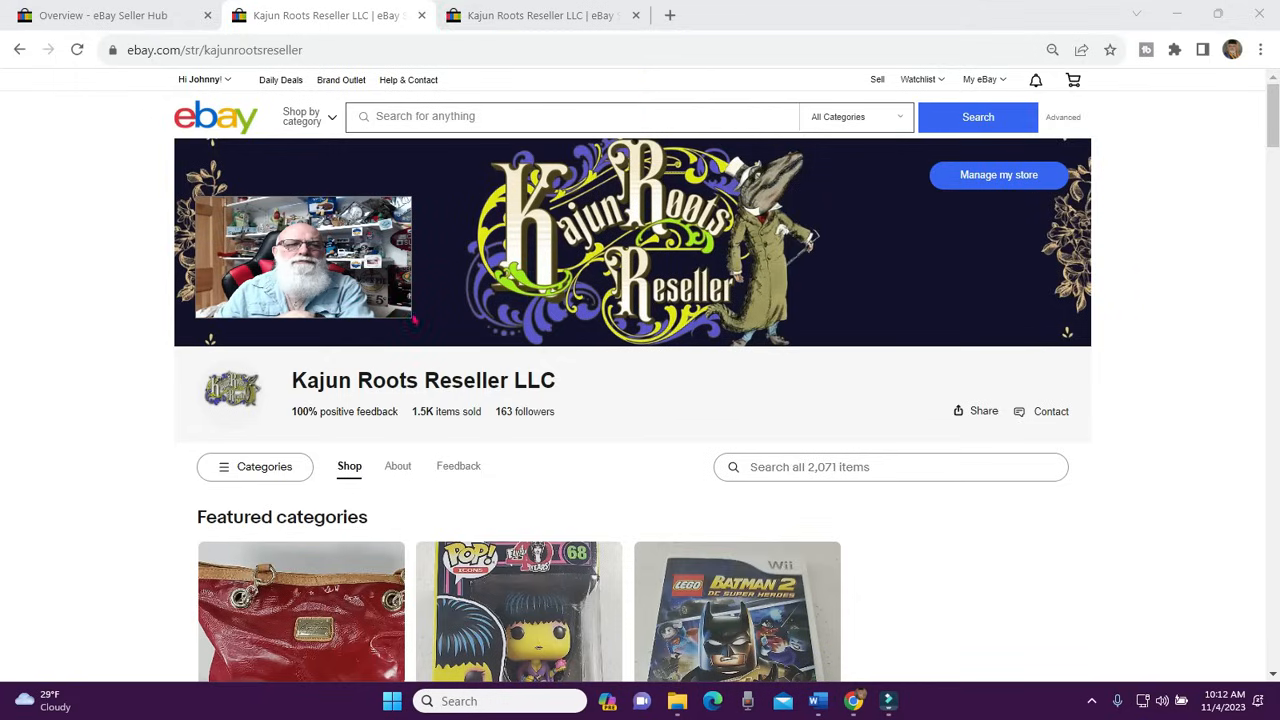
pyautogui.moveTo(452, 429); pyautogui.dragTo(452, 430)
pyautogui.moveTo(460, 333); pyautogui.dragTo(701, 499)
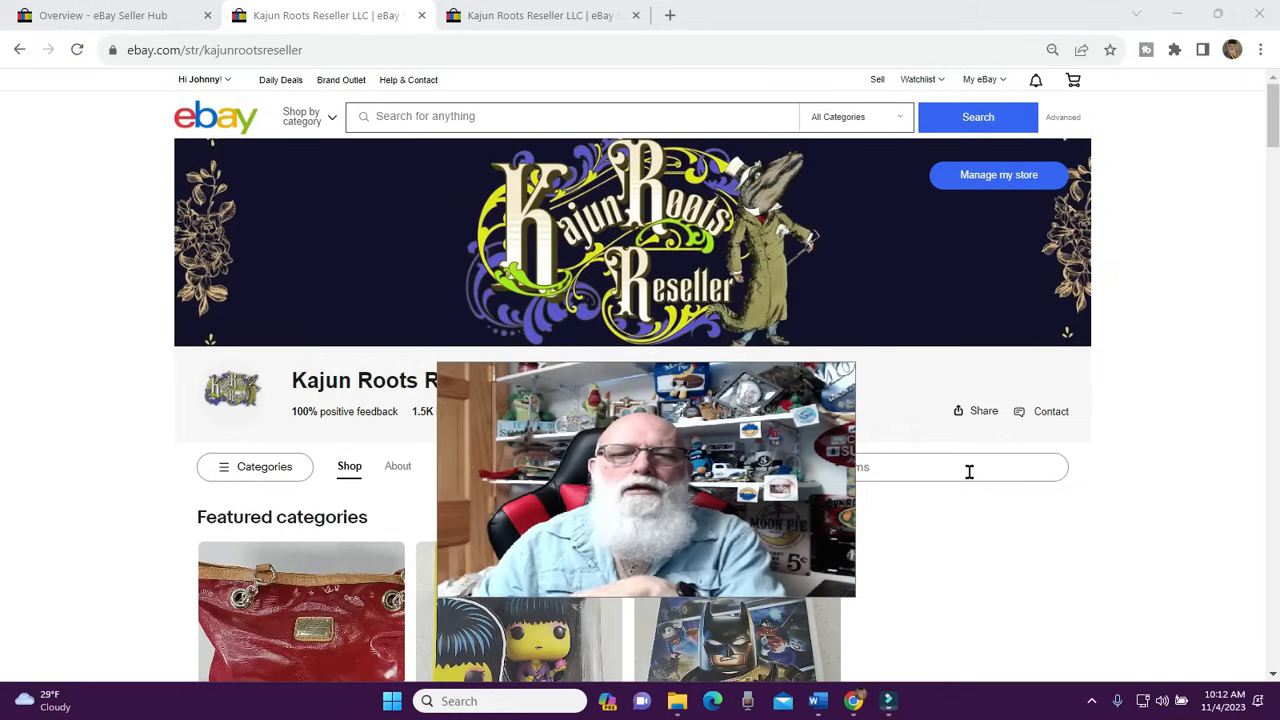